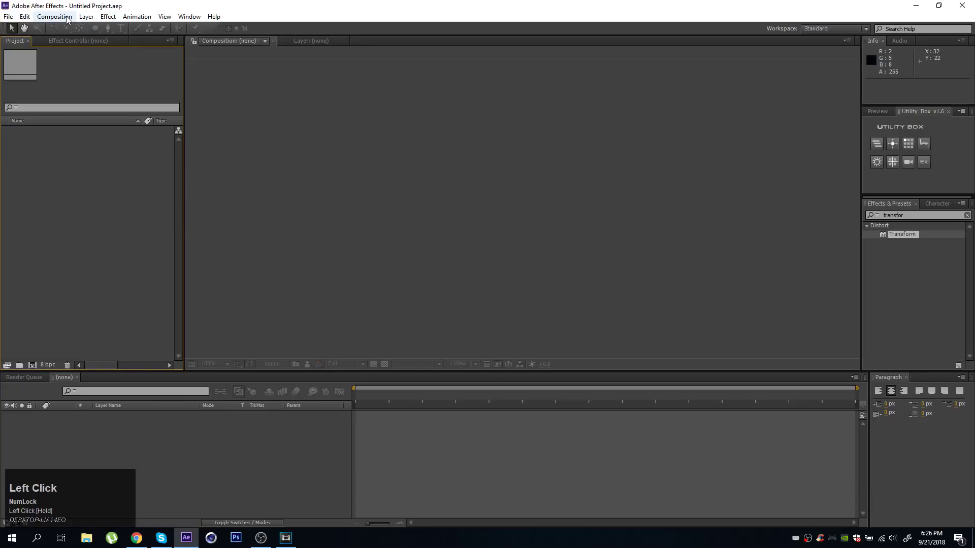
Step: Create a new composition named Square, 25 px wide and 25 px high, at 30 fps with a duration of 150 frames
click(67, 20)
click(55, 26)
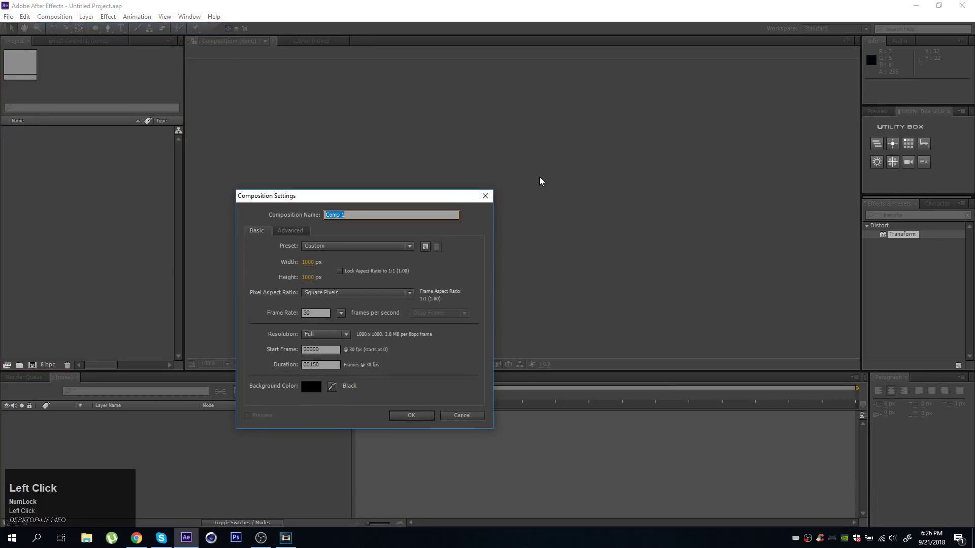
click(318, 266)
click(434, 214)
text(Square)
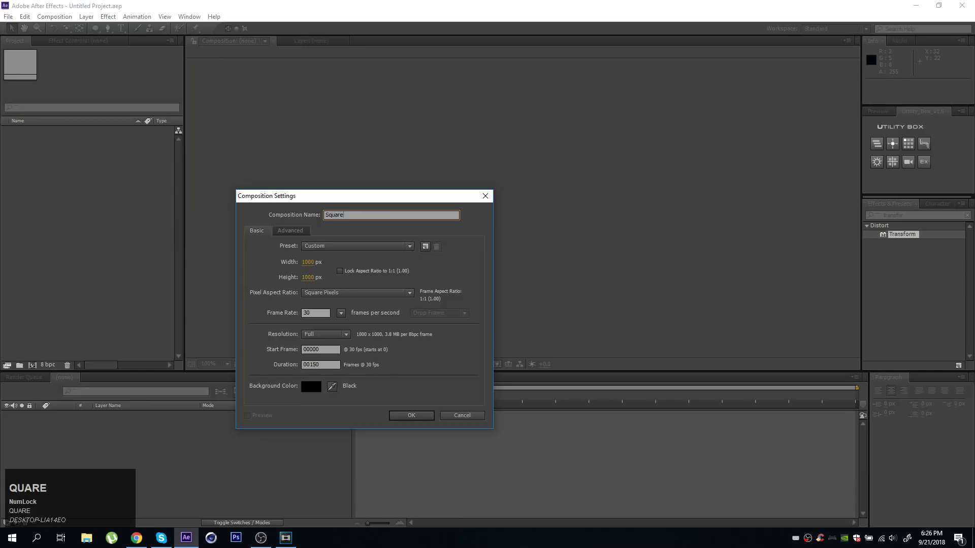
click(308, 262)
text(25)
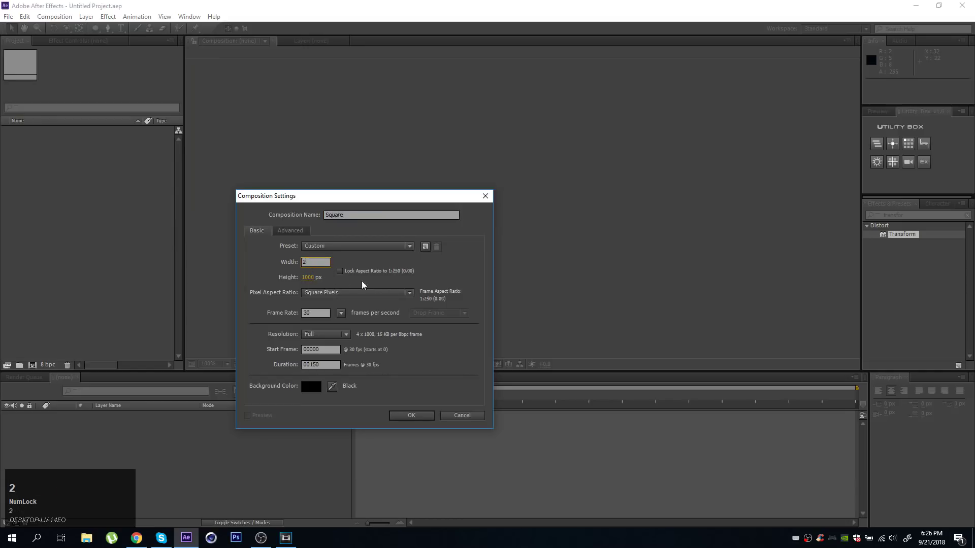
key(Tab)
text(25)
click(330, 368)
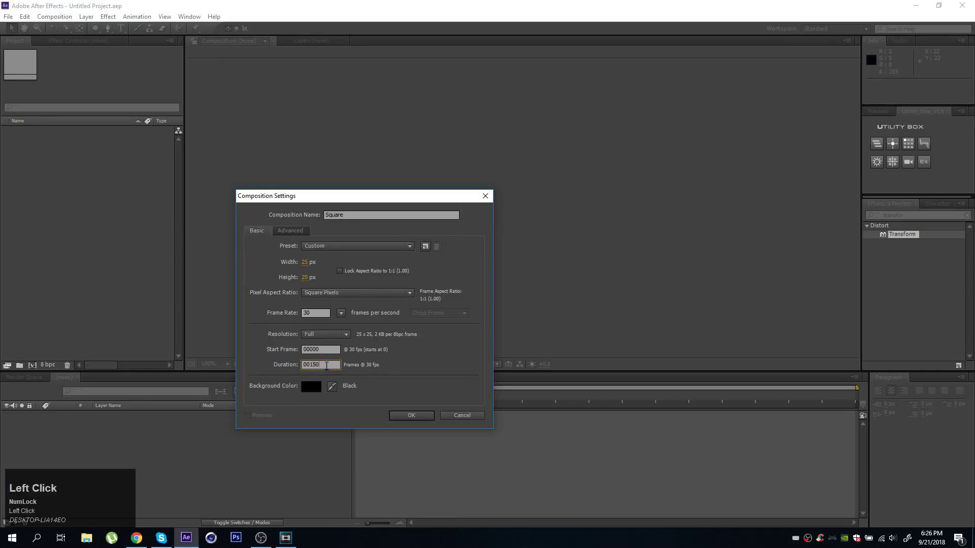
drag(330, 366, 310, 367)
click(407, 417)
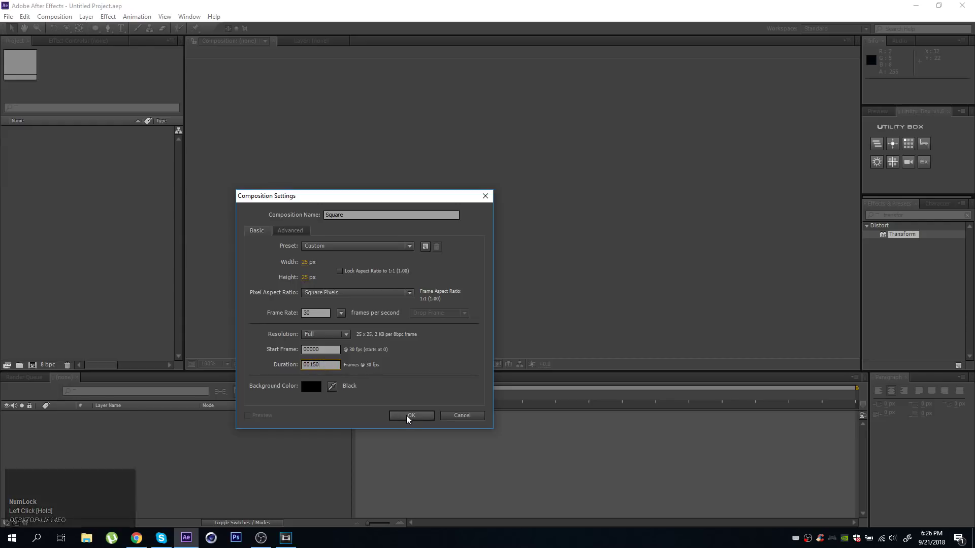
Step: Add a white solid that fills the Square composition
scroll(494, 302, up, 7)
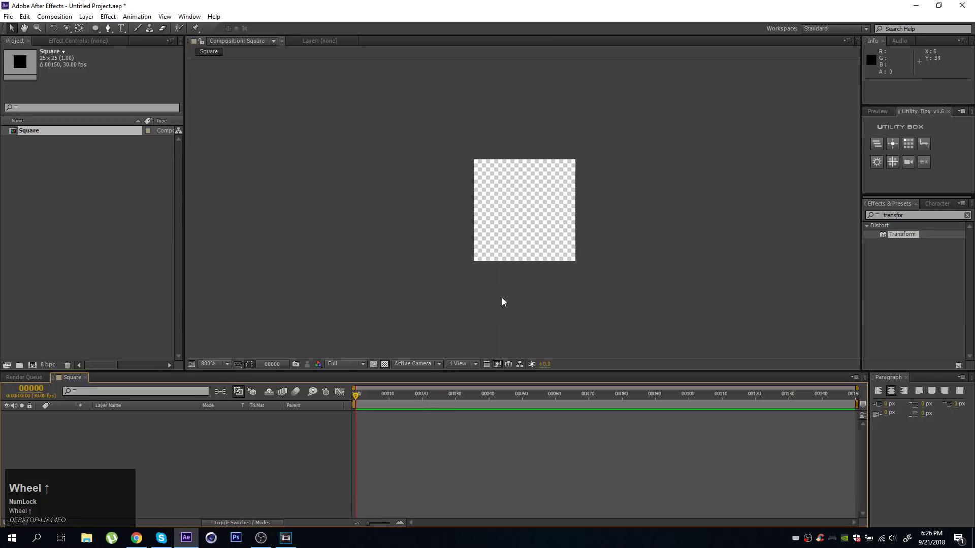
middle_click(523, 247)
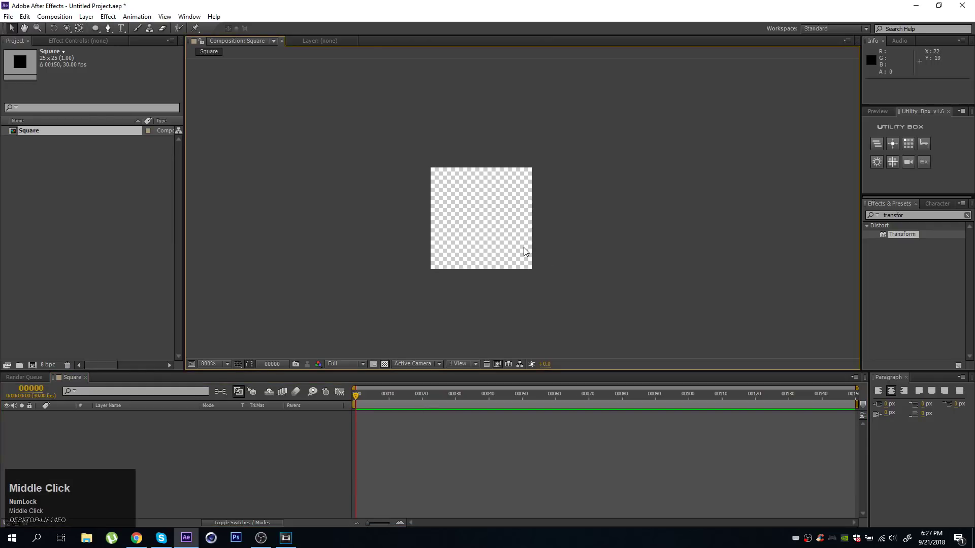
key(ctrl+y)
click(507, 359)
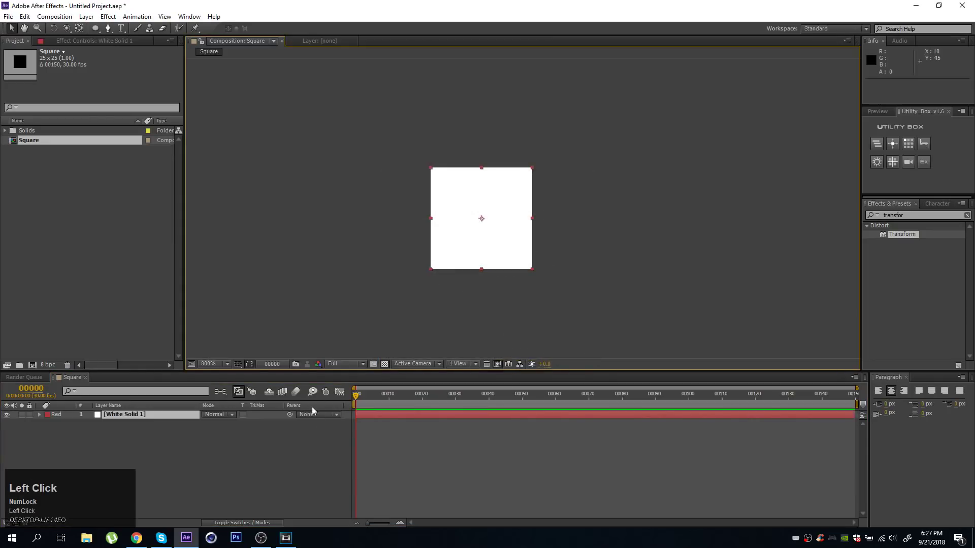
Step: Start keyframing the white solid's scale at frame 0 with a value of 0%
key(s)
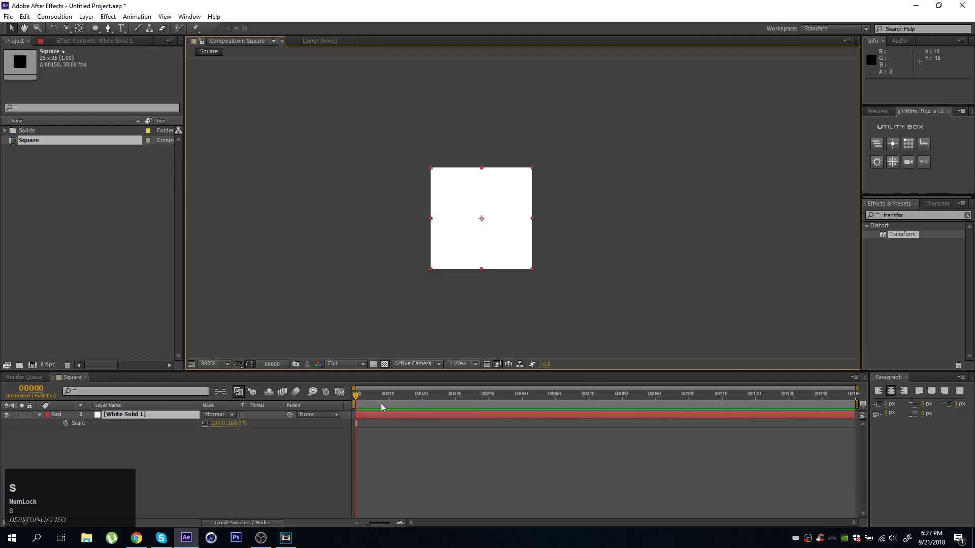
drag(382, 399, 336, 398)
click(65, 423)
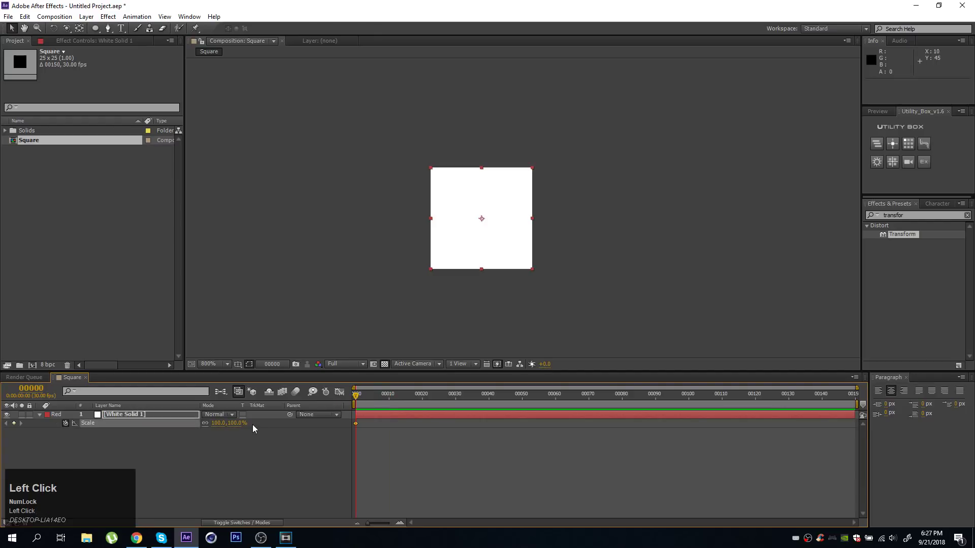
text(0)
key(Return)
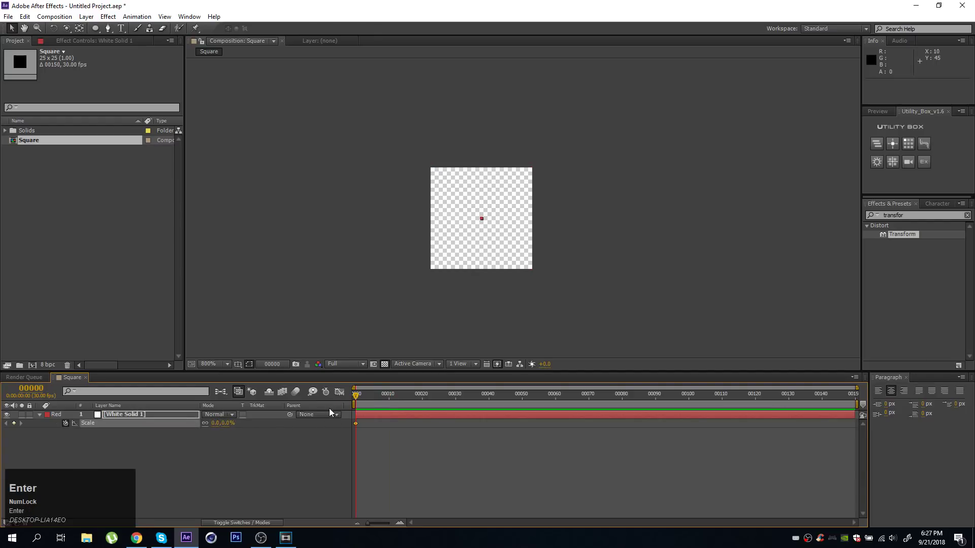
Step: Add a scale keyframe of 100% for the white solid at frame 10
drag(368, 523, 385, 519)
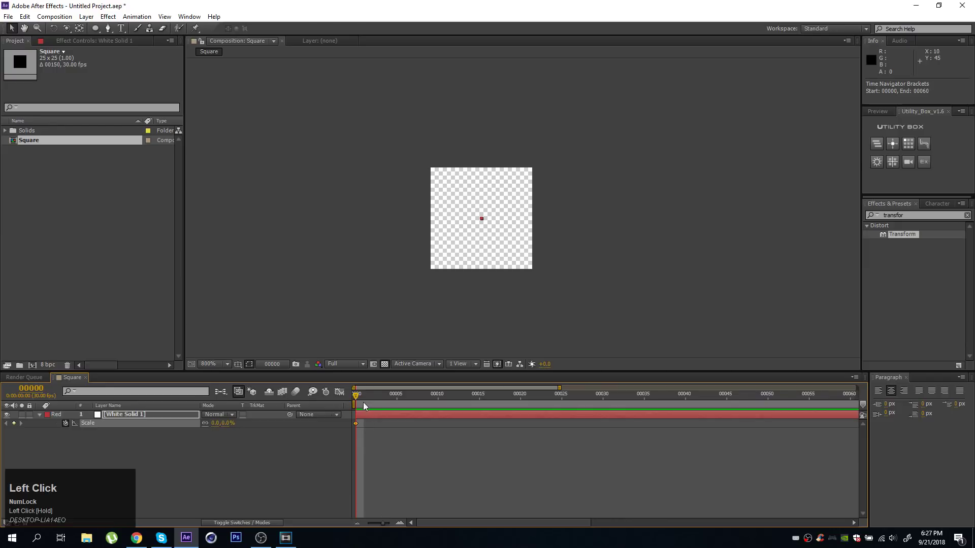
drag(363, 406, 438, 407)
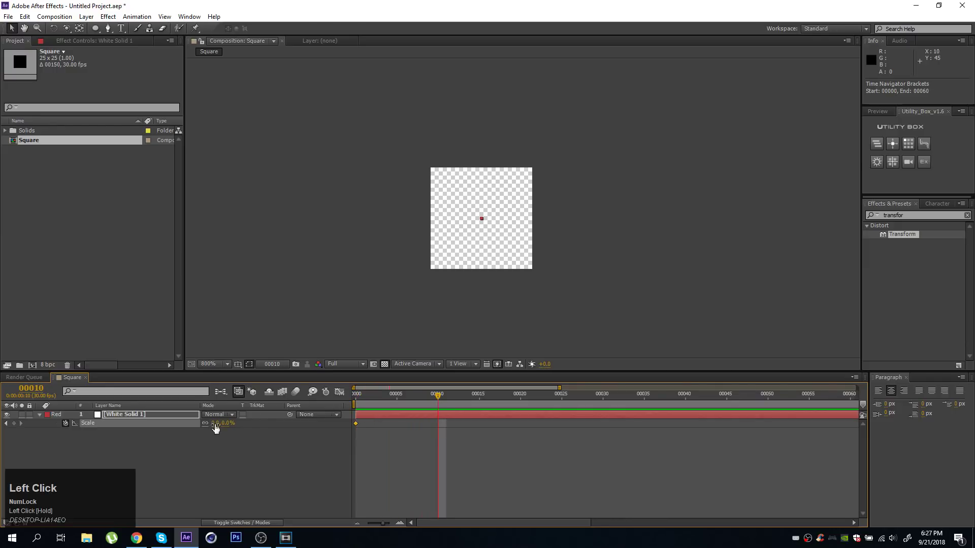
click(214, 424)
text(100)
key(Return)
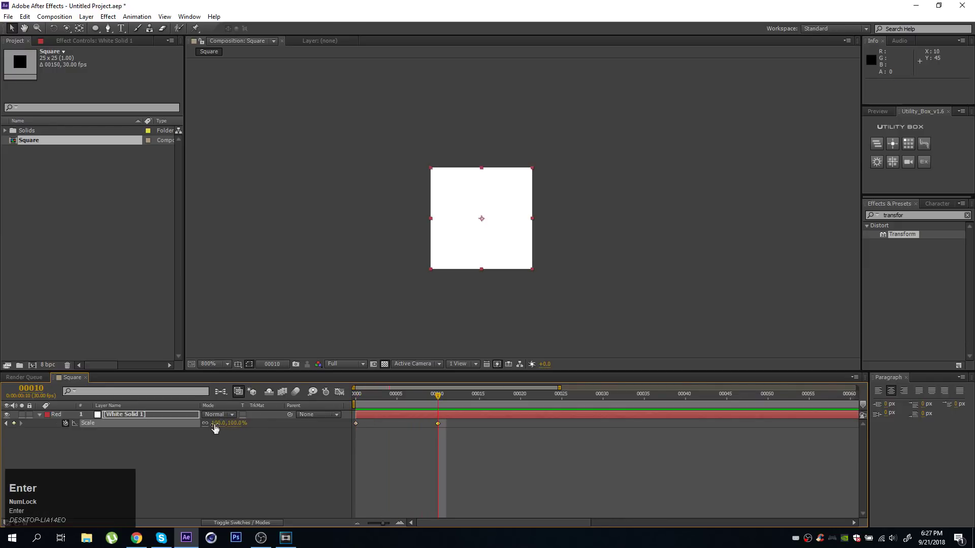
Step: Turn off the transparency grid and set a 100% opacity keyframe for the white solid at frame 10
mouse_move(432, 401)
mouse_down()
mouse_move(348, 401)
mouse_move(438, 404)
mouse_up()
click(384, 365)
click(441, 415)
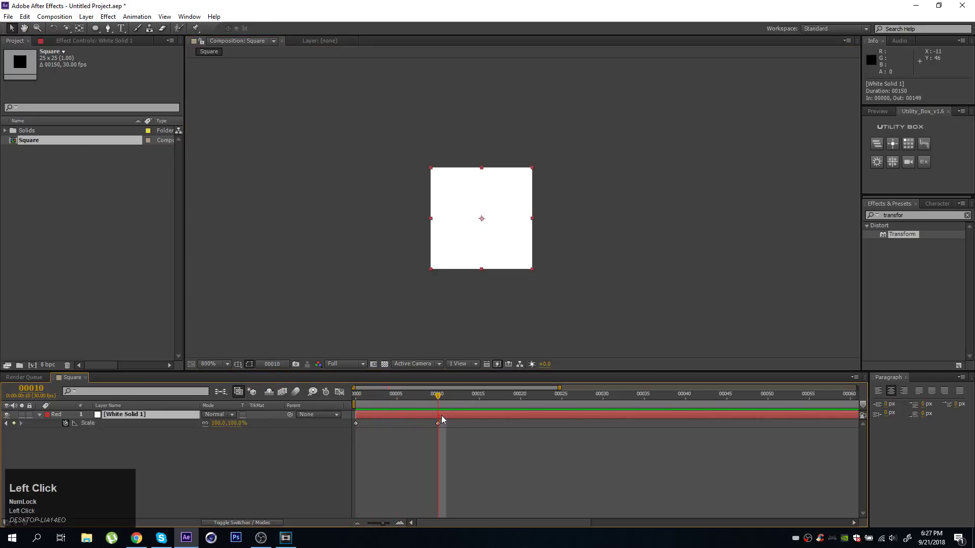
key(t)
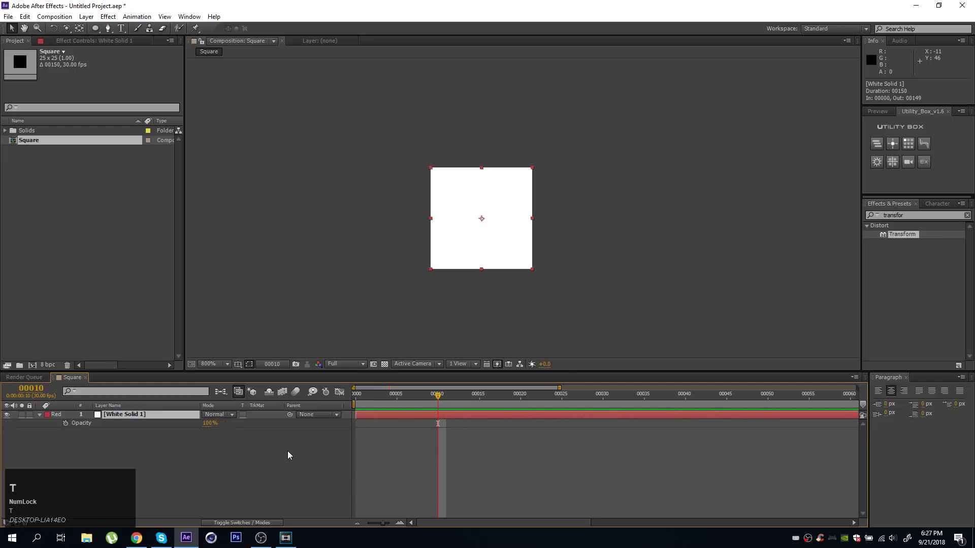
click(64, 423)
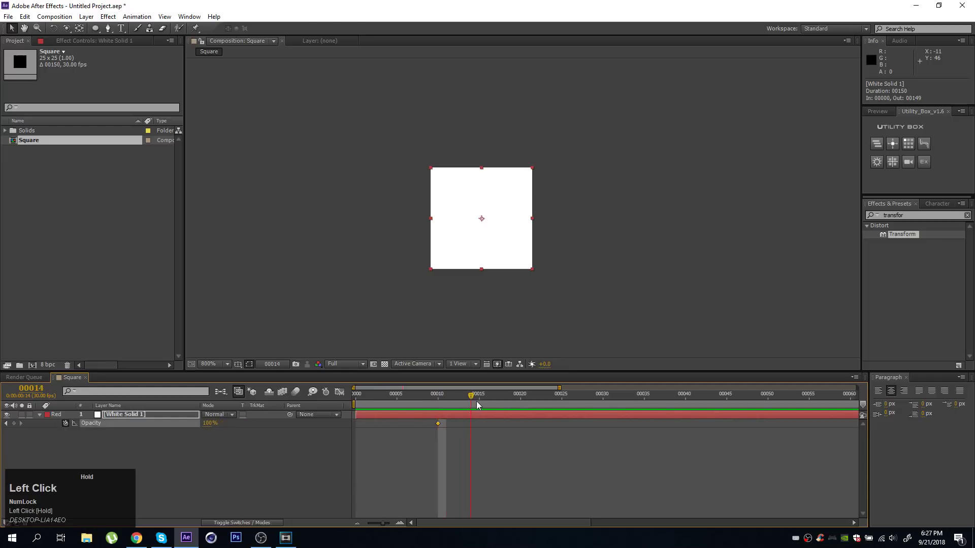
Step: Keyframe the white solid's opacity at 25% on frame 15 and at 100% on frame 20
click(206, 425)
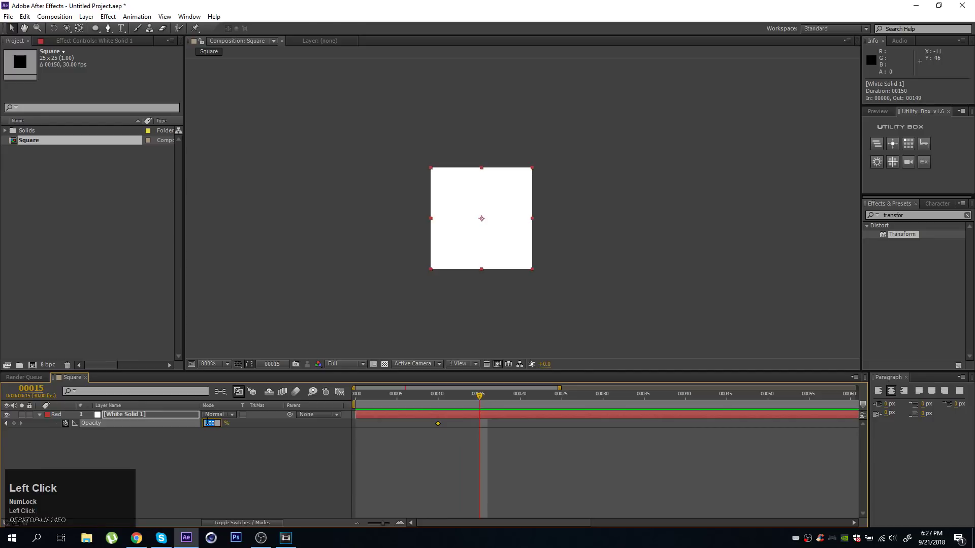
text(0)
key(Return)
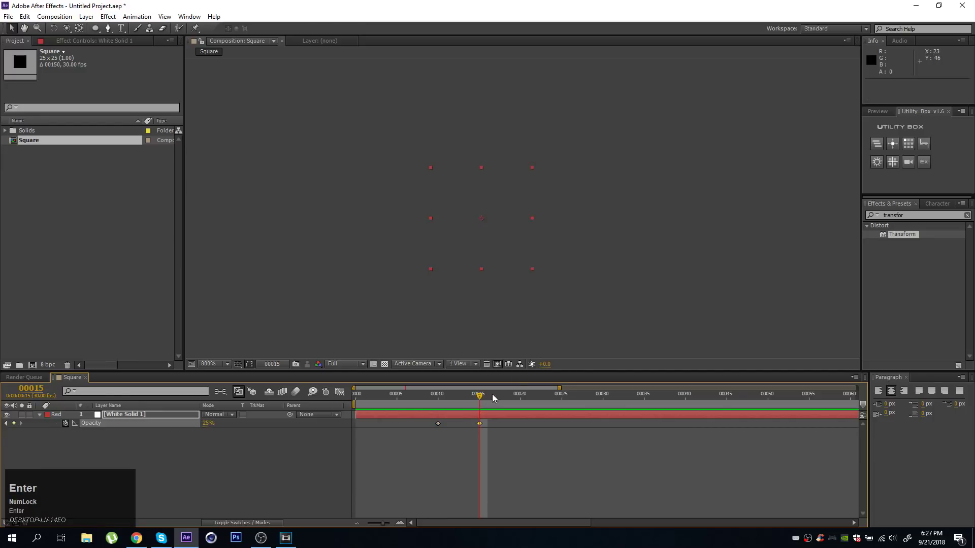
drag(492, 394, 517, 400)
click(207, 424)
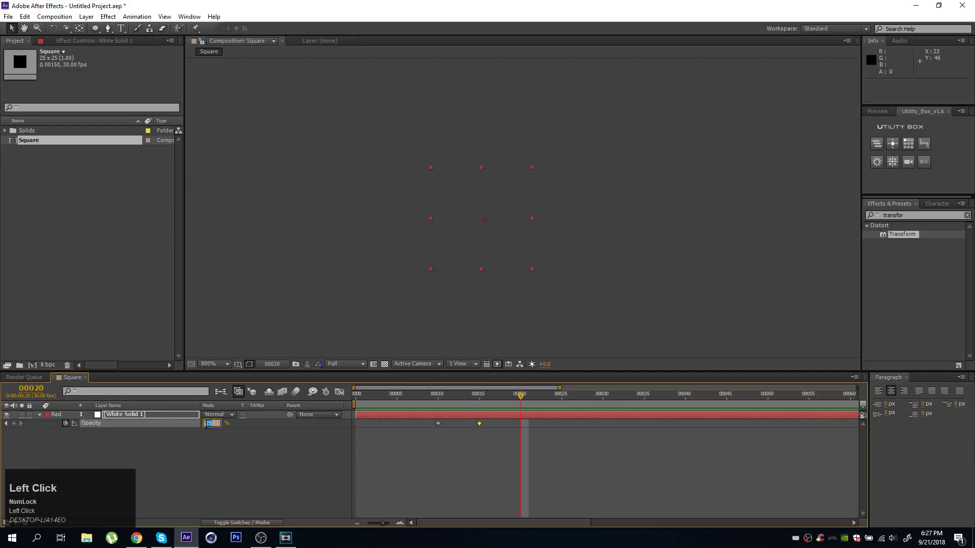
text(100)
key(Return)
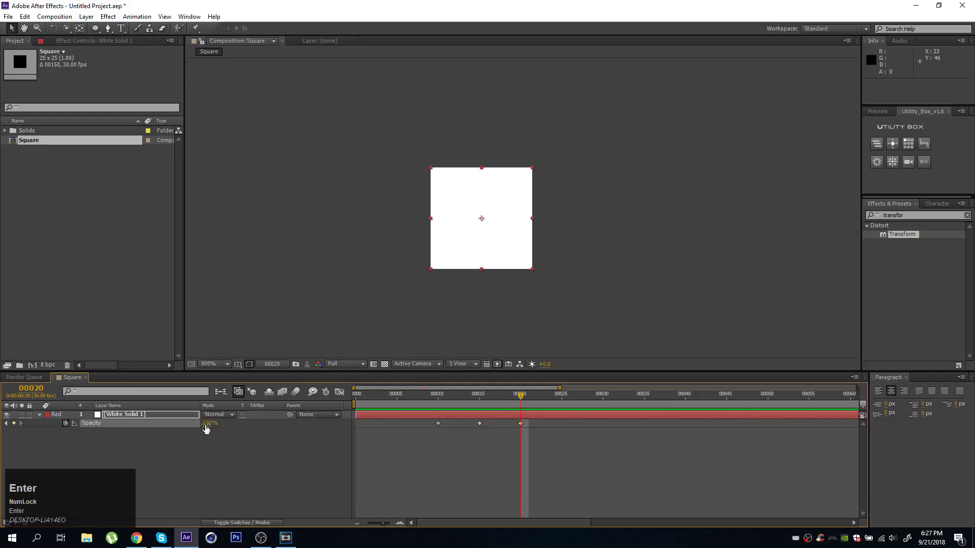
Step: Shorten the work area to about the first 26 frames and preview the square's scale and opacity animation
drag(504, 394, 376, 495)
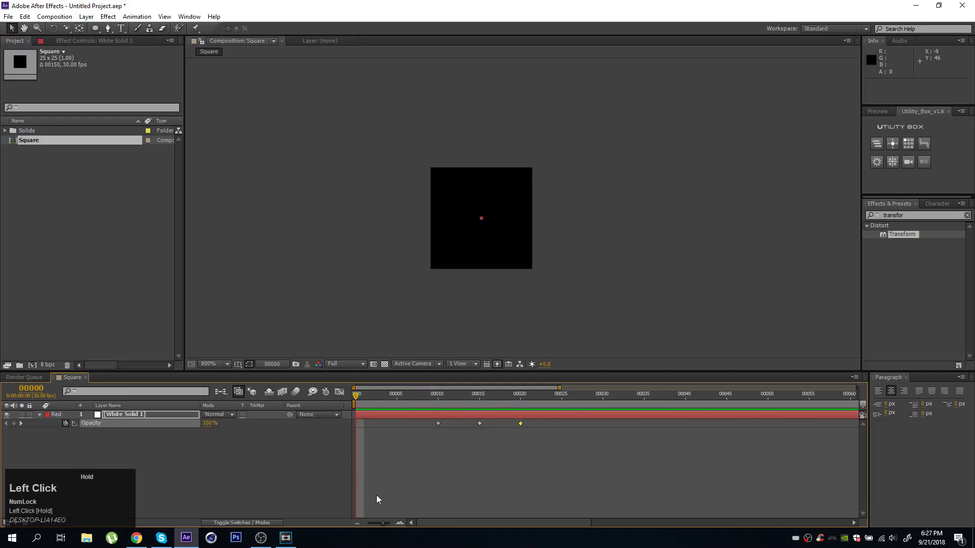
drag(559, 388, 443, 404)
click(855, 410)
click(446, 449)
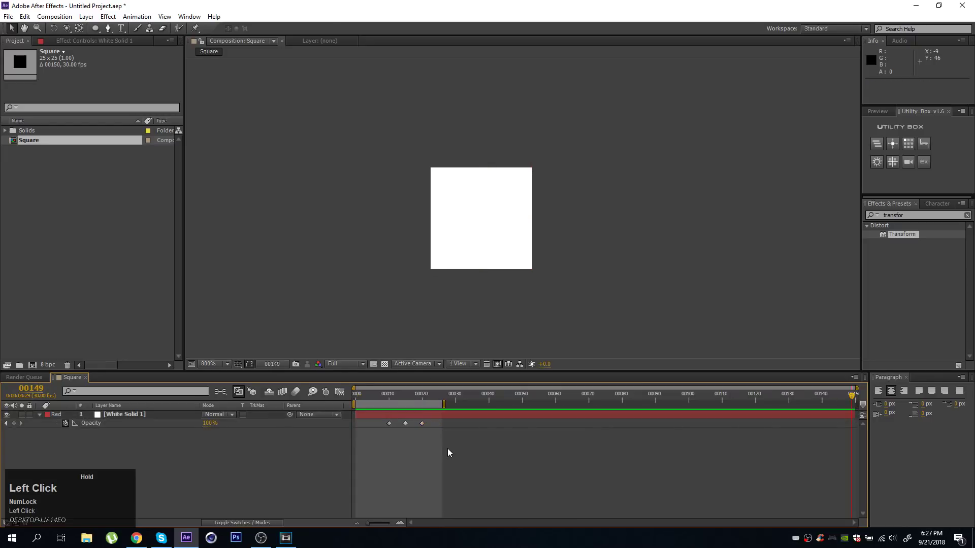
key(KP_0)
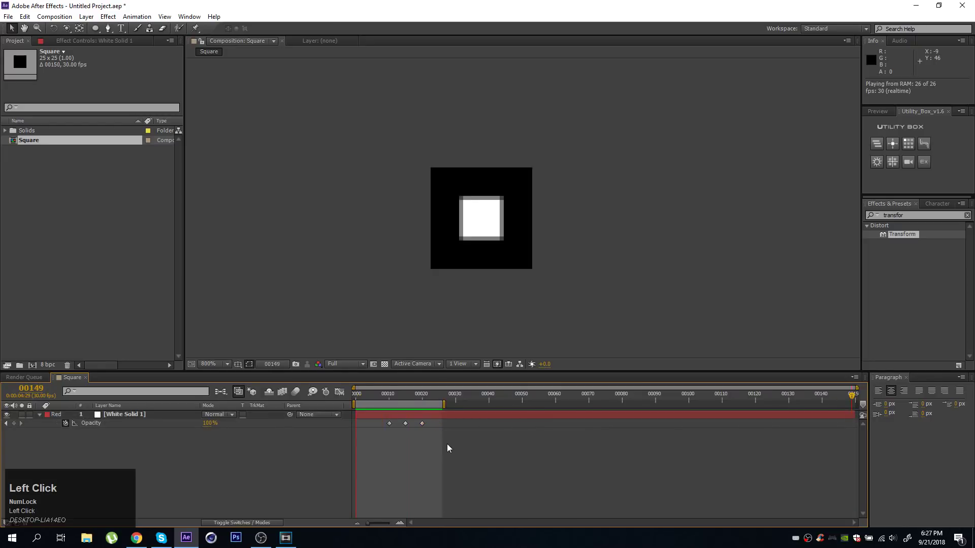
click(362, 393)
drag(363, 395, 396, 429)
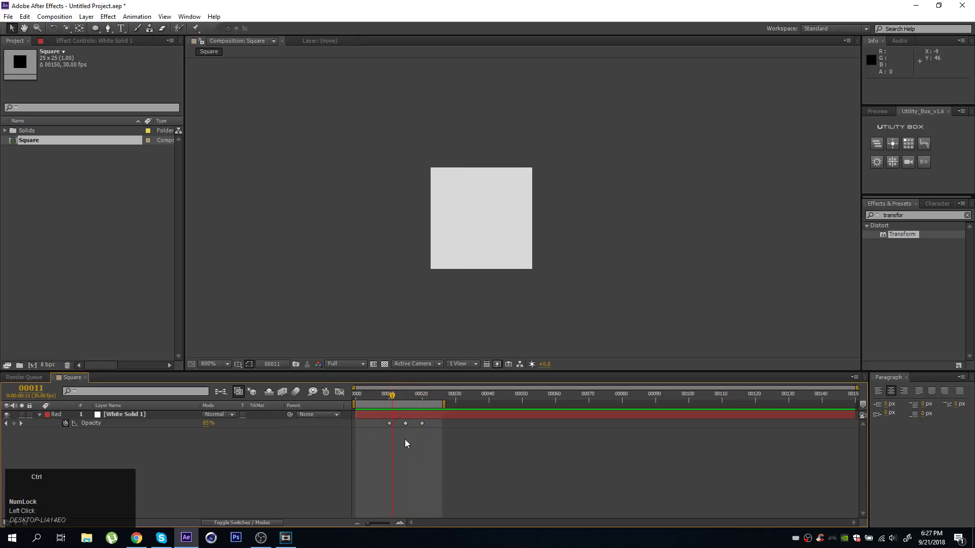
Step: Add a second white solid and give it a rectangular mask covering the whole layer
key(ctrl+y)
key(Return)
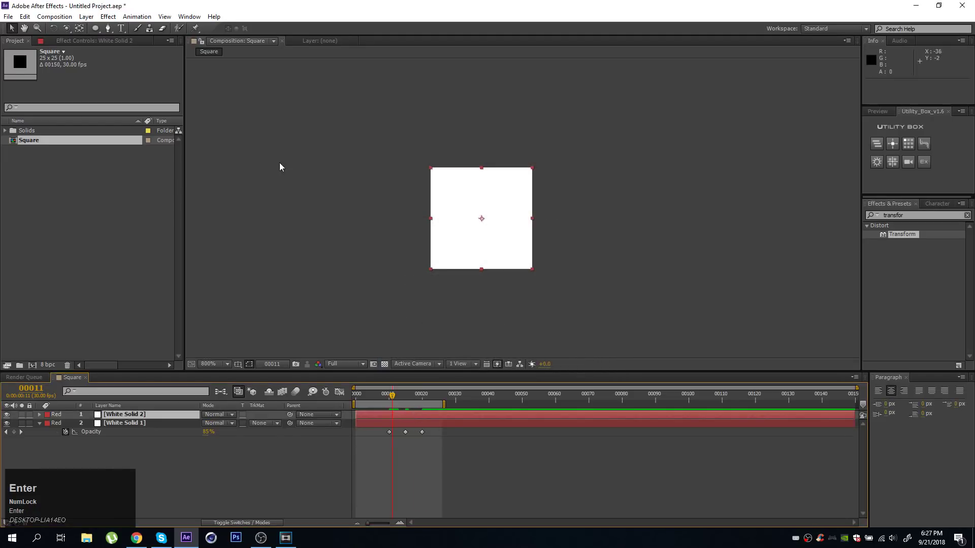
drag(95, 27, 131, 31)
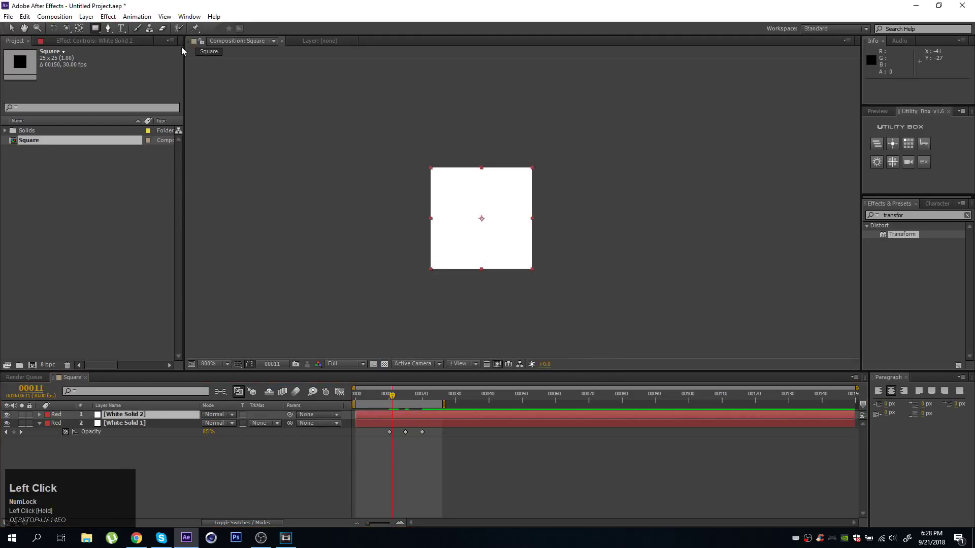
double_click(95, 28)
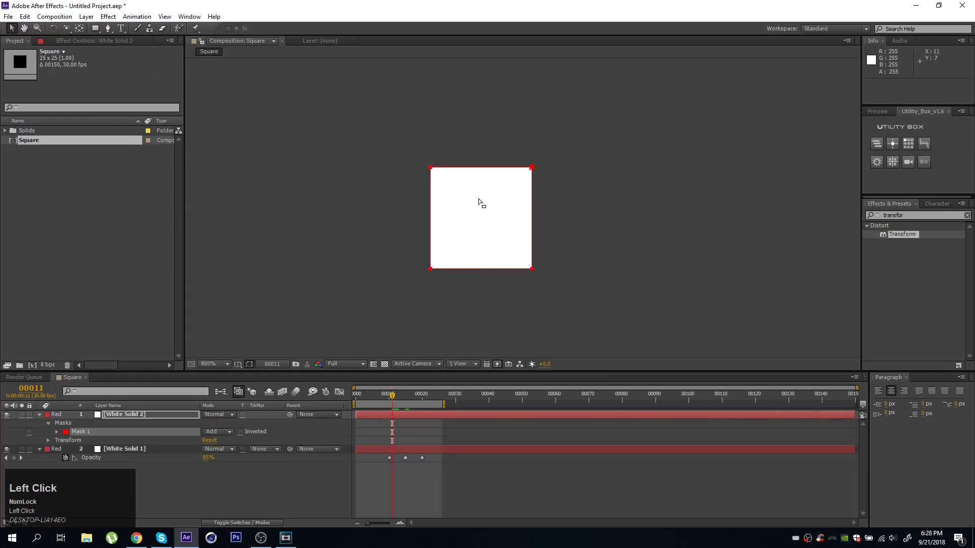
Step: Shrink the second solid's mask evenly about its centre to about 93% and set its mode to Subtract
double_click(432, 269)
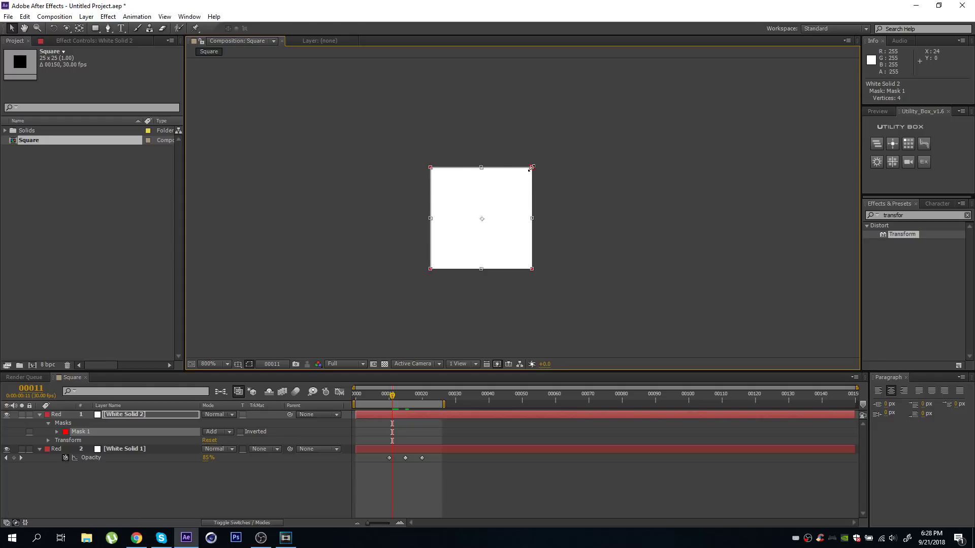
drag(531, 169, 532, 175)
scroll(523, 209, up, 1)
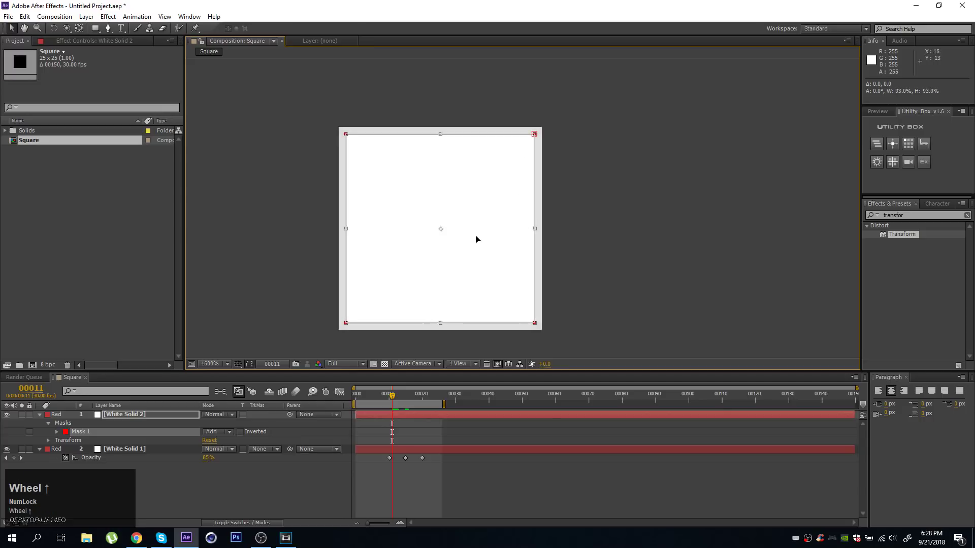
click(195, 432)
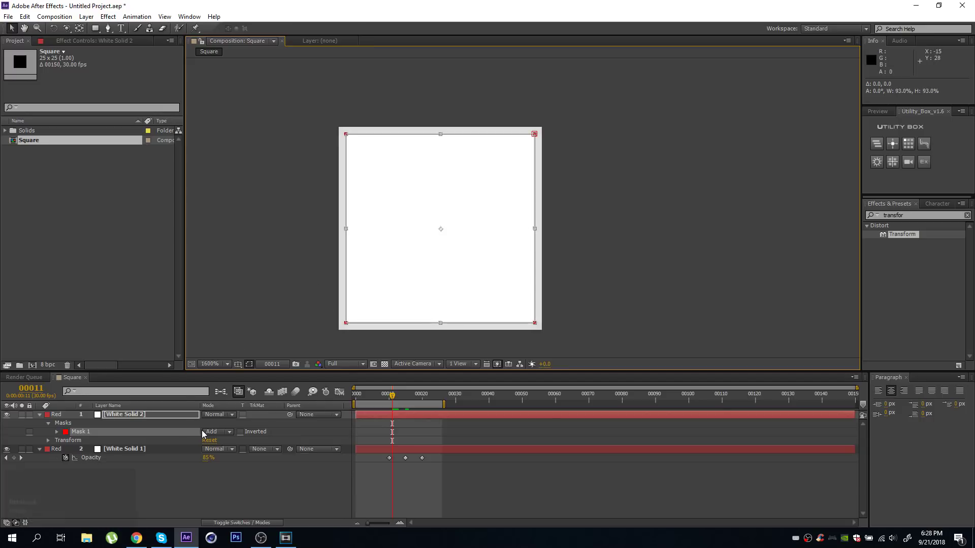
click(218, 432)
click(218, 463)
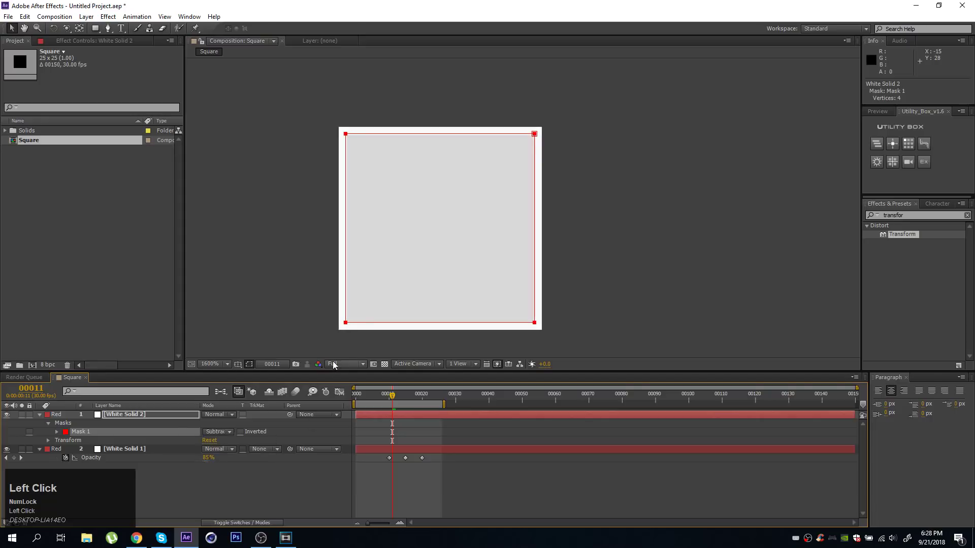
Step: Enlarge the mask evenly about its centre to about 104% for a thinner border, and check the animation up to frame 10
drag(393, 398, 355, 397)
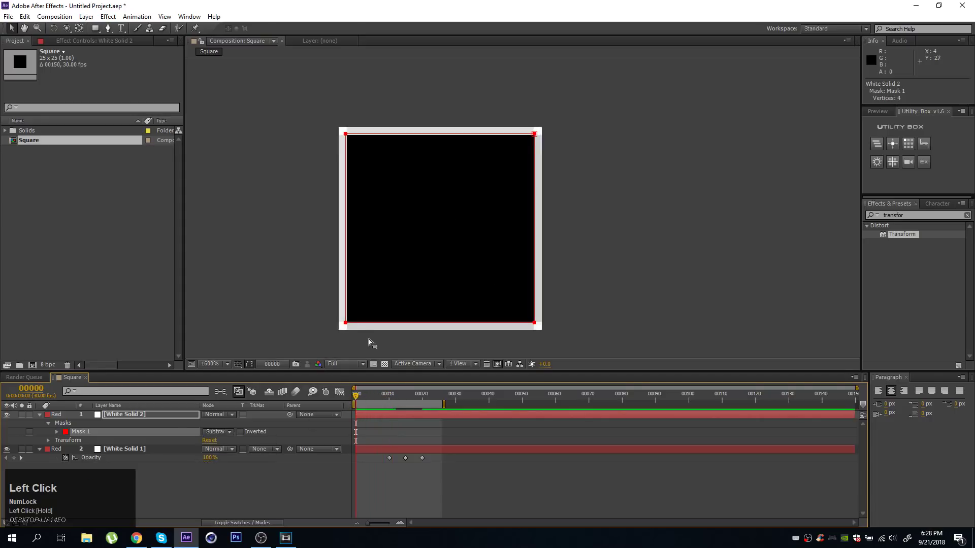
click(346, 322)
drag(345, 323, 333, 327)
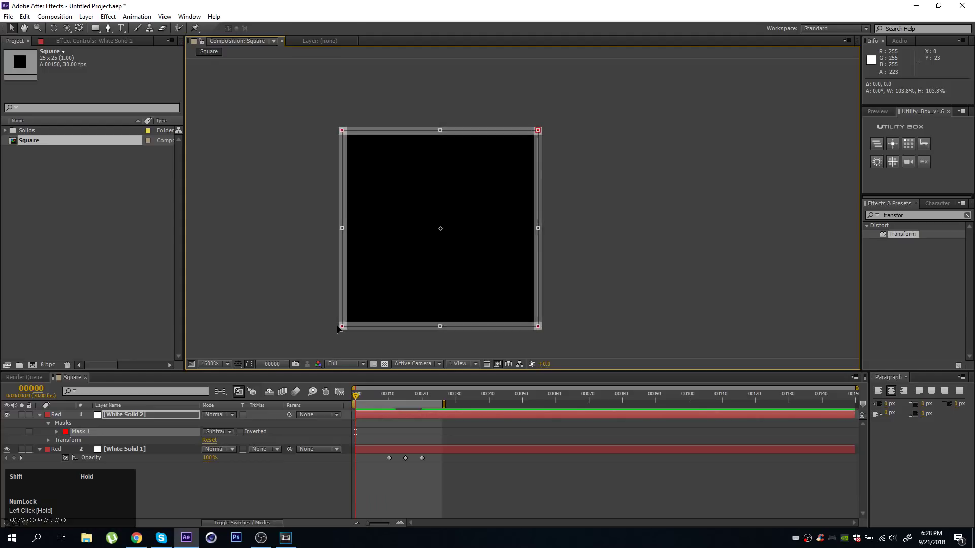
click(365, 395)
drag(365, 395, 390, 394)
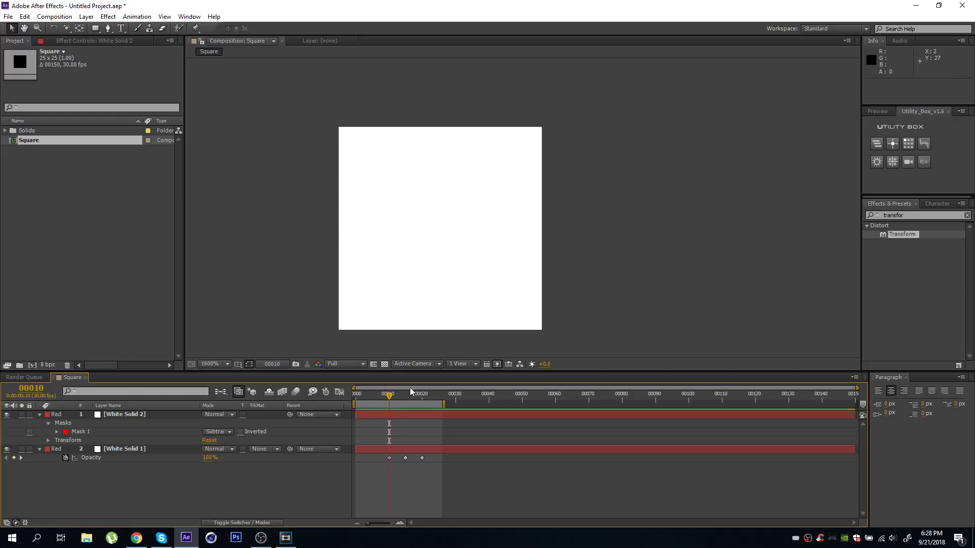
Step: Keyframe the second solid's opacity from 0% at frame 0 to 100% at frame 10, and view the result at frame 15
mouse_move(395, 392)
mouse_down()
mouse_move(406, 393)
mouse_move(387, 400)
mouse_up()
click(389, 414)
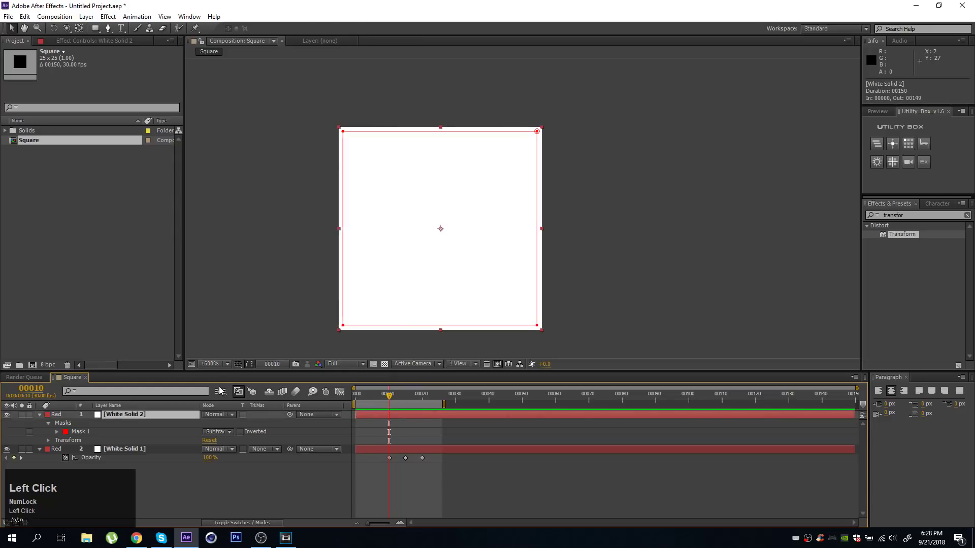
key(t)
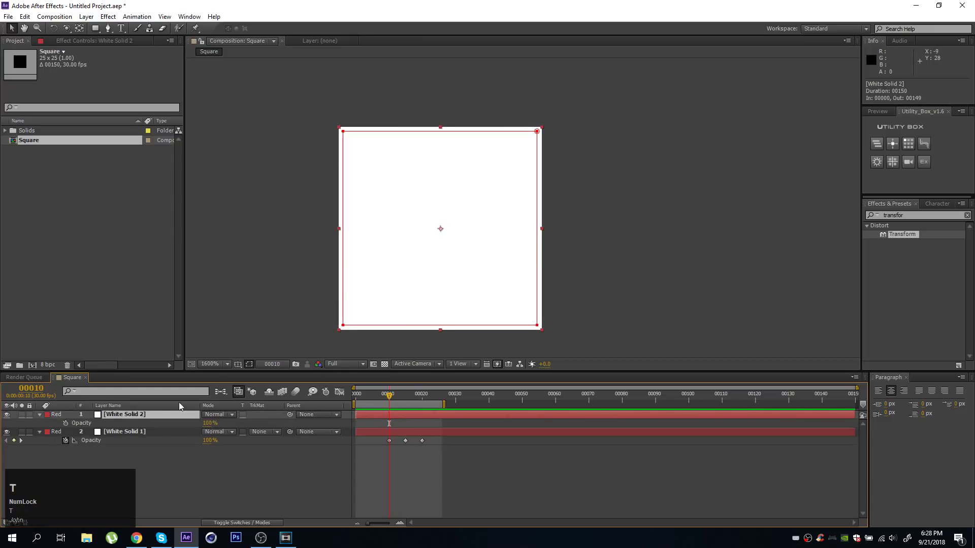
click(65, 423)
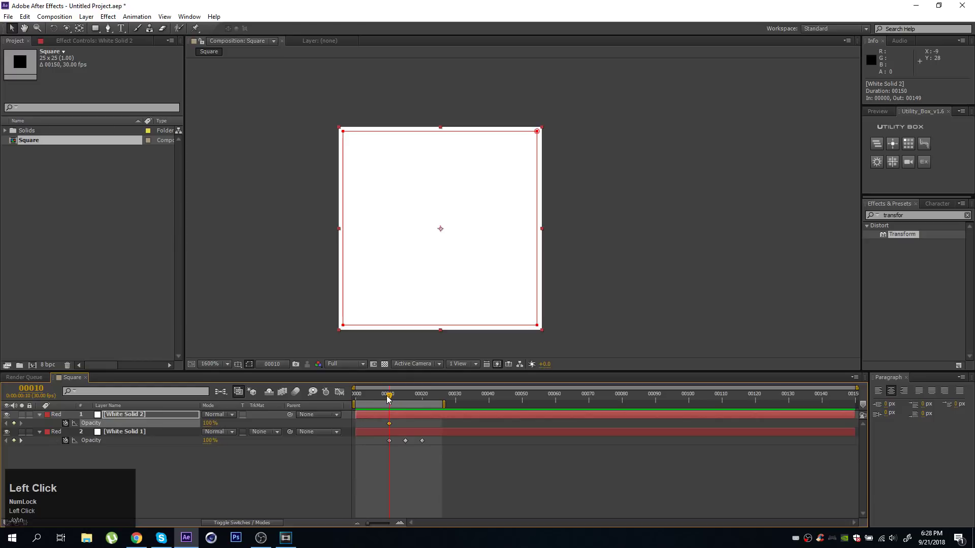
drag(389, 397, 422, 441)
click(210, 424)
text(0)
key(Return)
scroll(419, 283, down, 2)
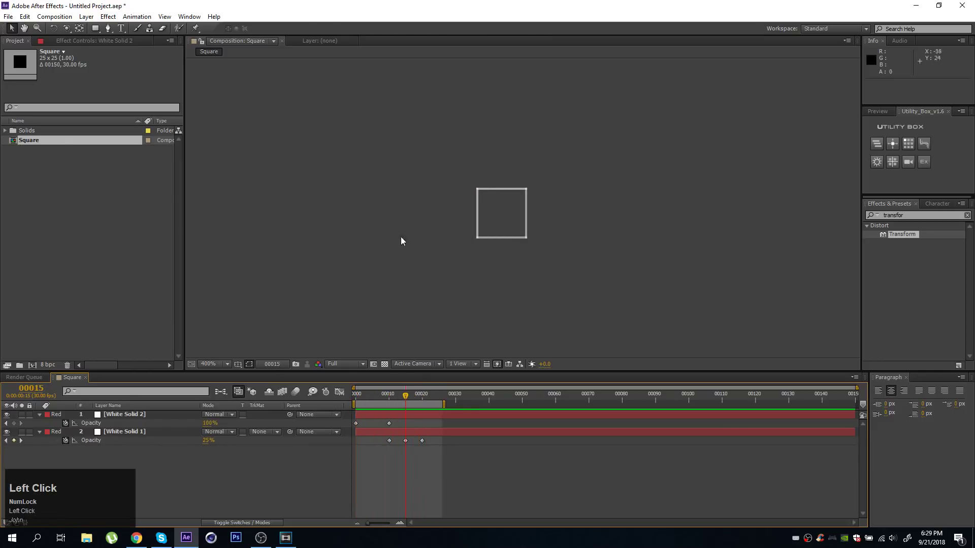
Step: Nest the Square composition in a new composition and rename the new one Square_4
drag(38, 135, 31, 366)
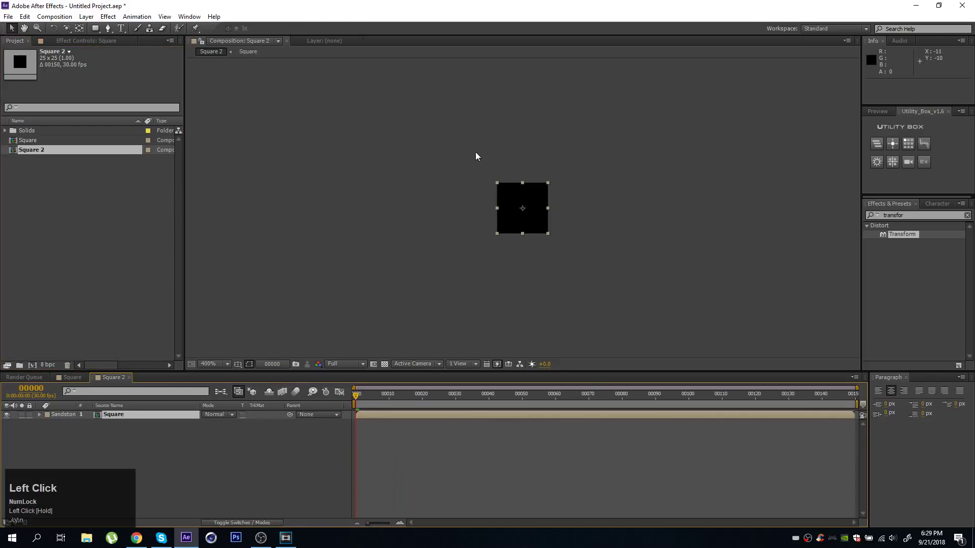
click(54, 16)
click(82, 43)
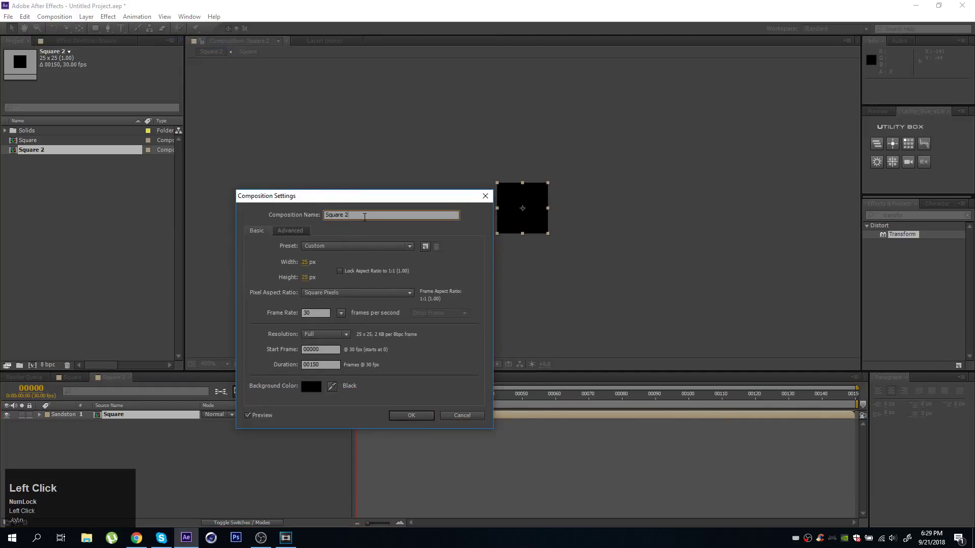
key(BackSpace)
text(_4)
Step: Set the Square_4 composition's width and height to 50 px each
click(305, 261)
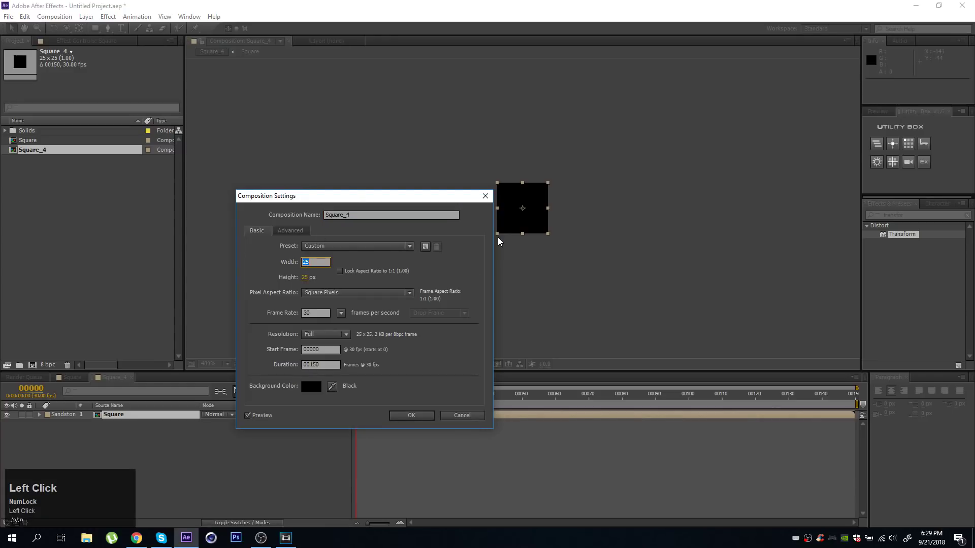
text(50)
key(Tab)
text(50)
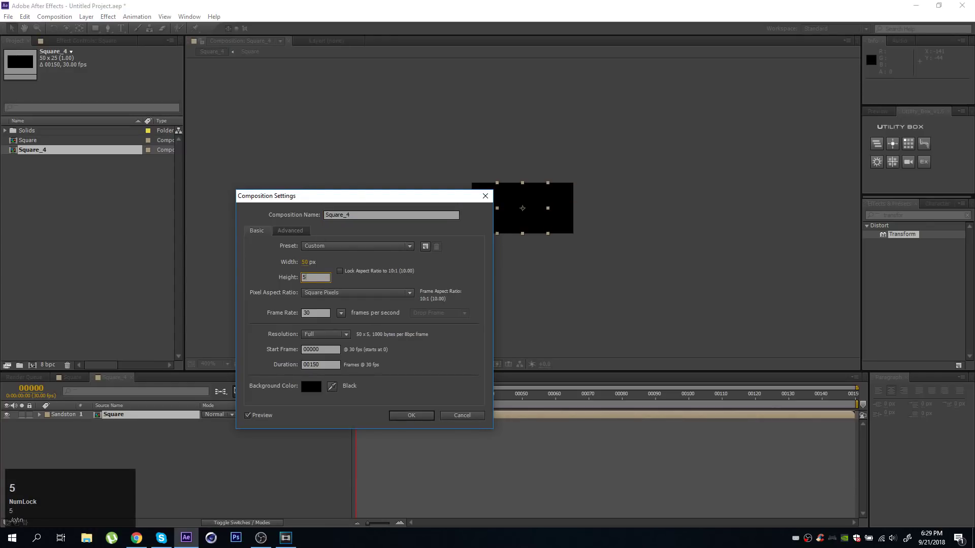
key(Return)
Step: Move the nested Square layer into the upper-left quarter of the composition, at position 12.5, 12.5
middle_click(497, 237)
scroll(423, 239, up, 1)
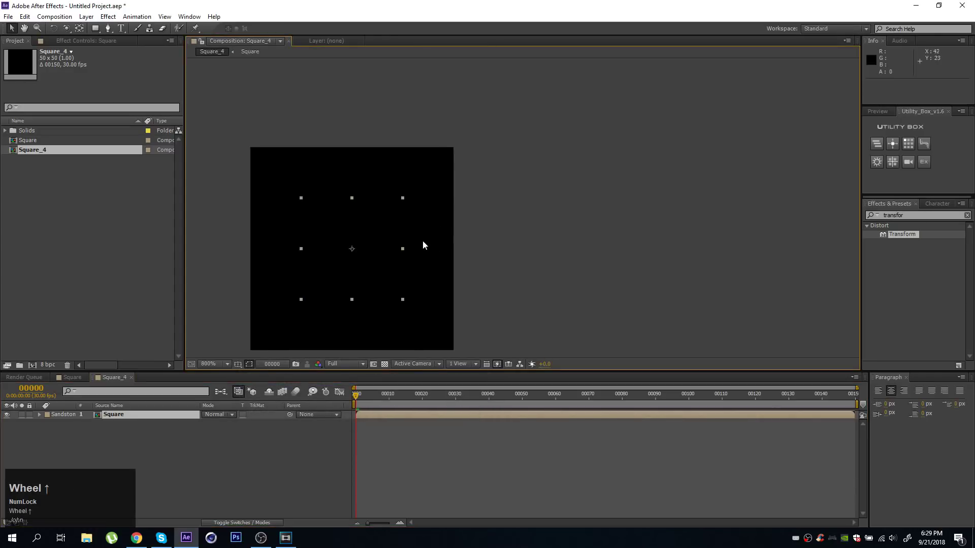
middle_click(422, 239)
drag(434, 237, 389, 190)
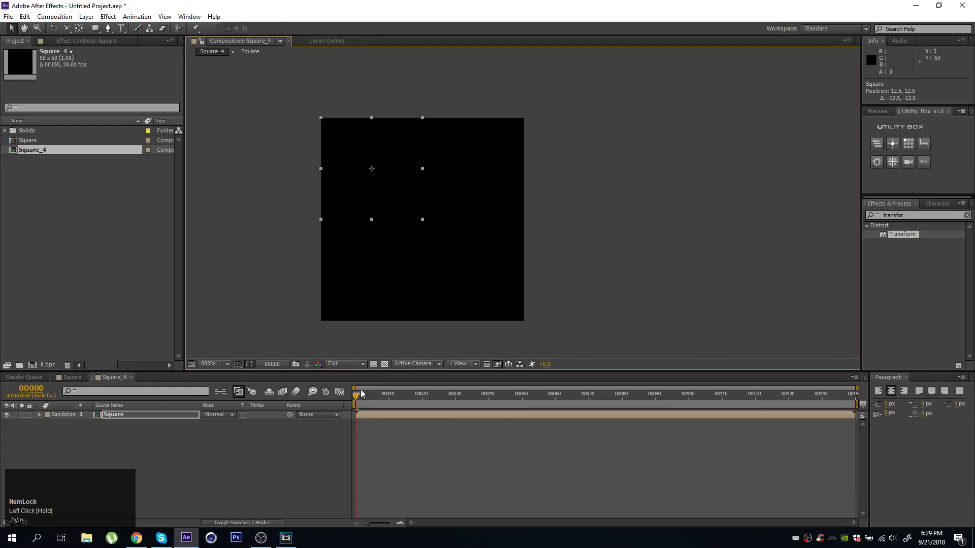
Step: Duplicate the Square layer three times at a frame where it shows, and place the copies in the three empty quarters of the composition
drag(361, 394, 400, 397)
click(401, 415)
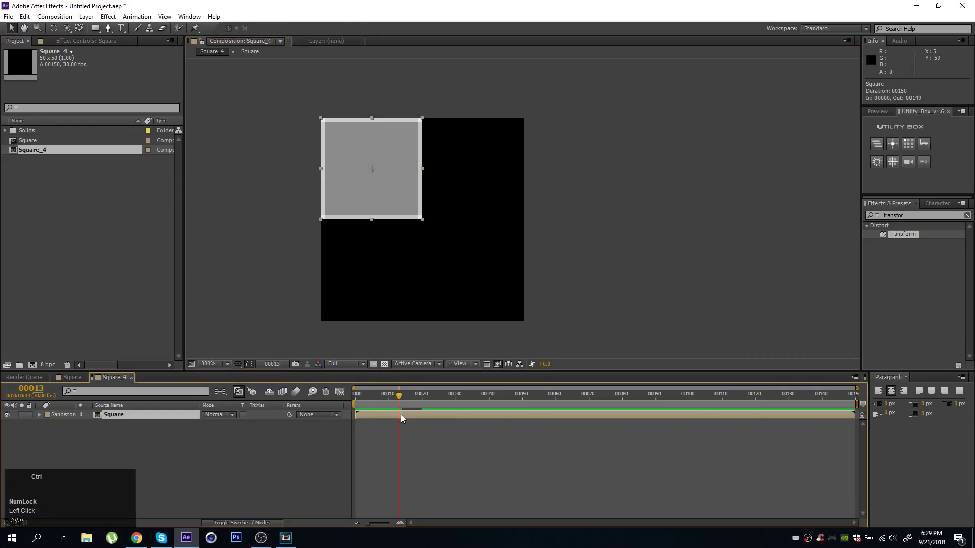
key(ctrl+d)
click(369, 196)
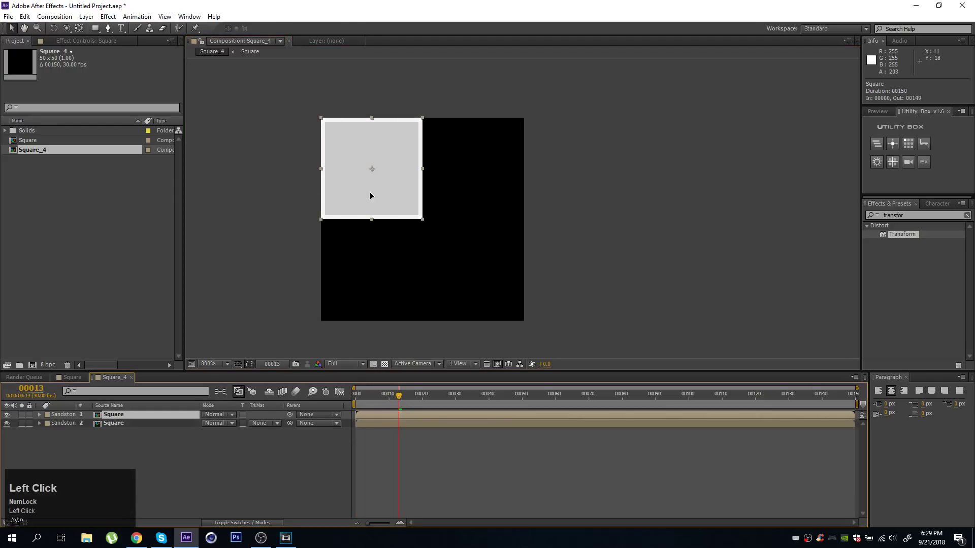
drag(369, 195, 450, 181)
click(407, 414)
key(ctrl+d)
click(397, 413)
key(ctrl+d)
Step: Offset the three copies to start at about frames 3, 6 and 9, and scrub through the staggered animation
drag(405, 395, 396, 415)
drag(402, 397, 392, 431)
click(383, 431)
mouse_move(391, 415)
mouse_down()
mouse_move(404, 416)
mouse_move(400, 430)
mouse_up()
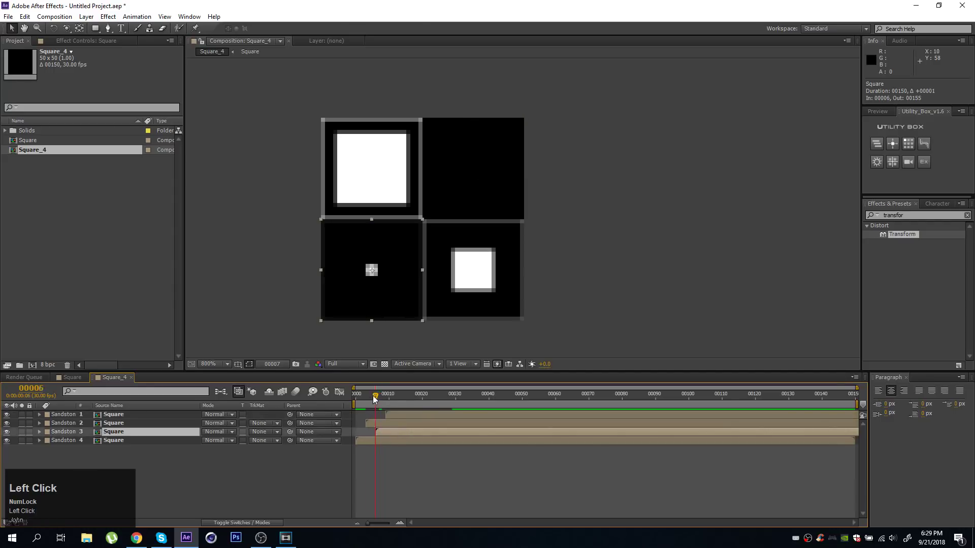
drag(379, 396, 456, 407)
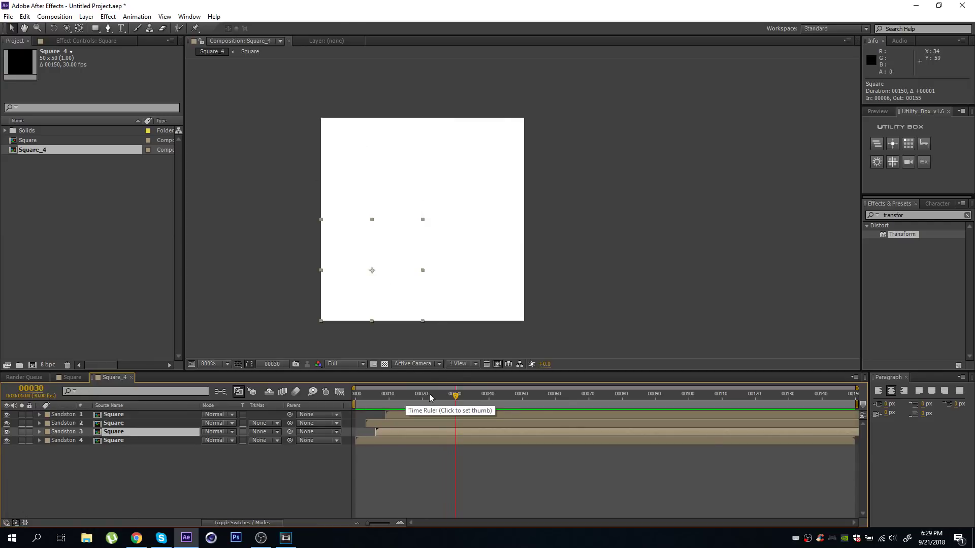
drag(458, 397, 419, 406)
mouse_move(448, 405)
mouse_down()
mouse_move(361, 406)
mouse_move(467, 405)
mouse_up()
click(432, 470)
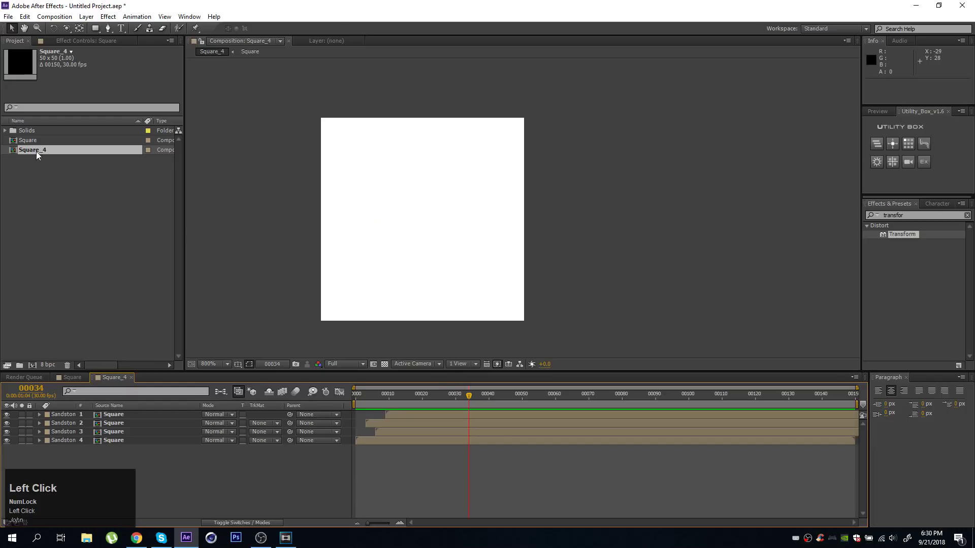
Step: Nest the Square_4 composition in a new composition and name the new one Square_Reveal
drag(35, 152, 32, 364)
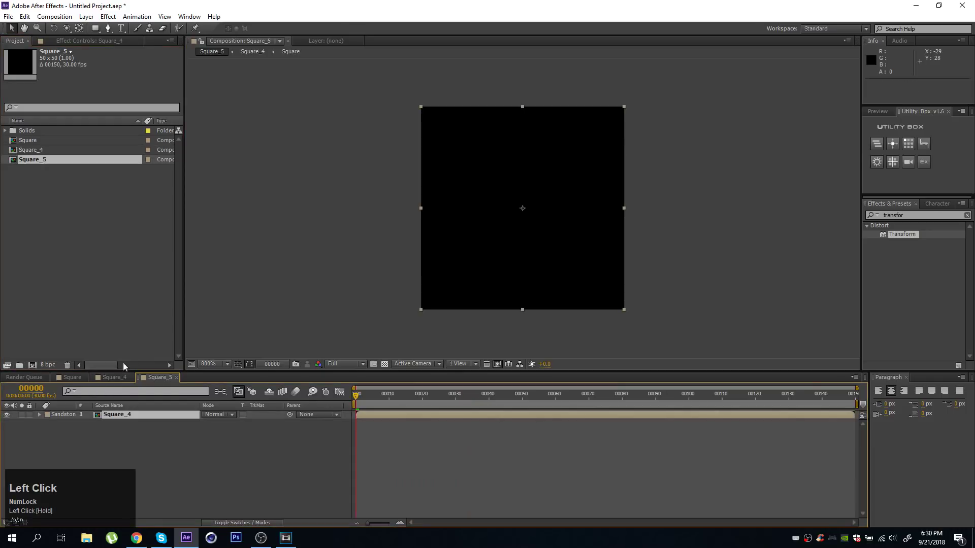
click(54, 16)
click(98, 43)
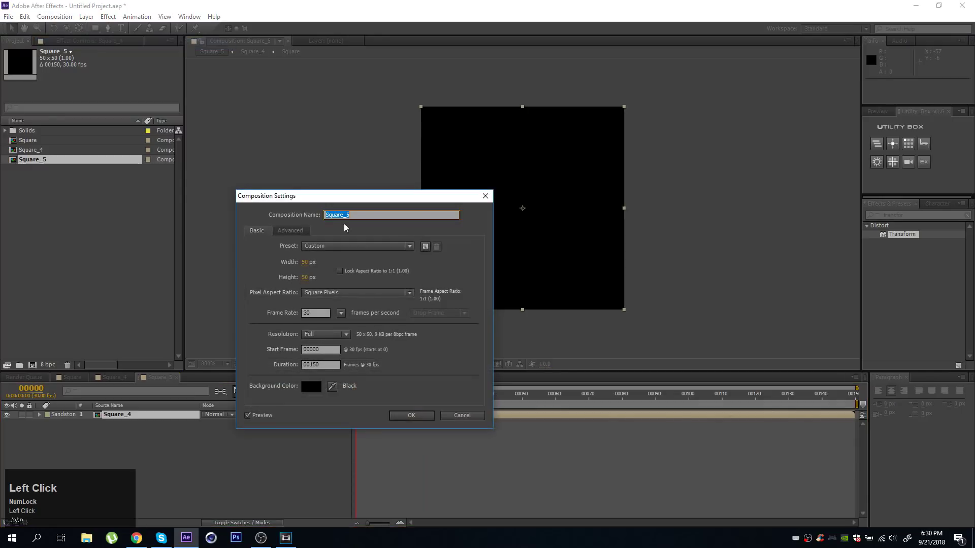
click(361, 215)
key(BackSpace)
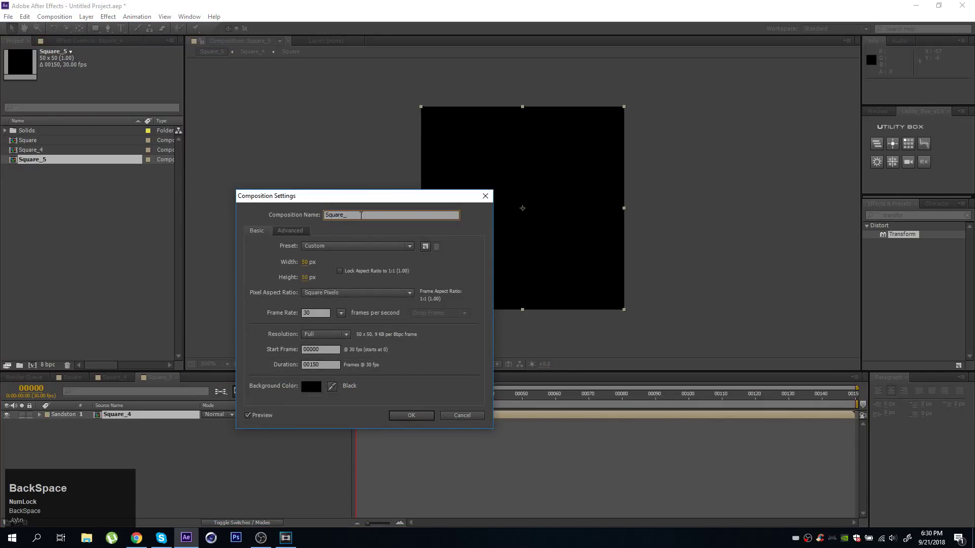
text(Reveal)
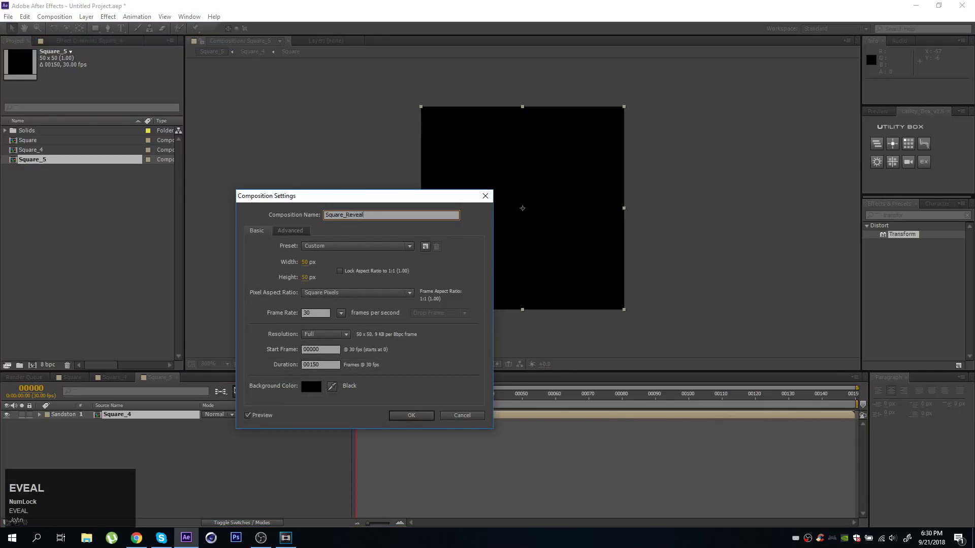
Step: Set the Square_Reveal composition to 1000 by 1000 px and check the nested squares at frame 8
click(305, 262)
text(1000)
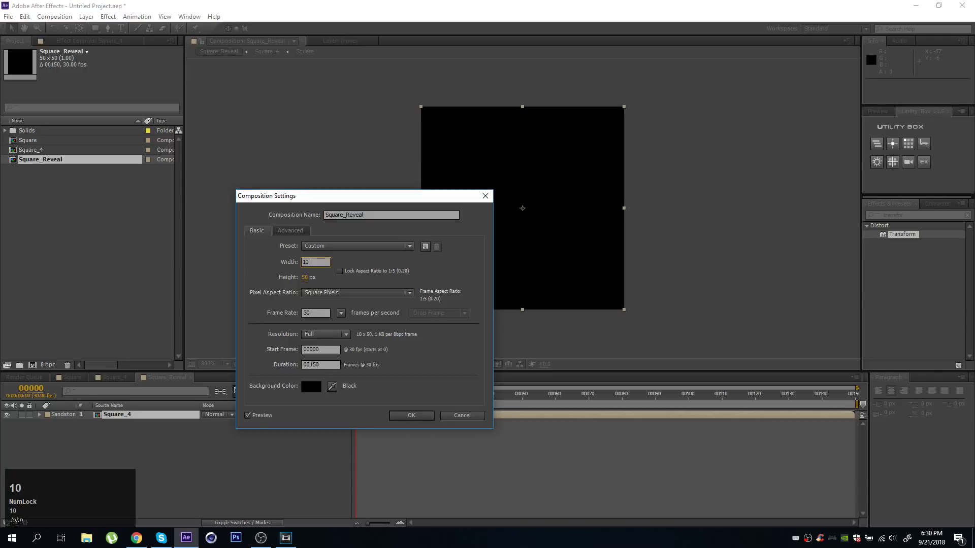
key(Tab)
text(1000)
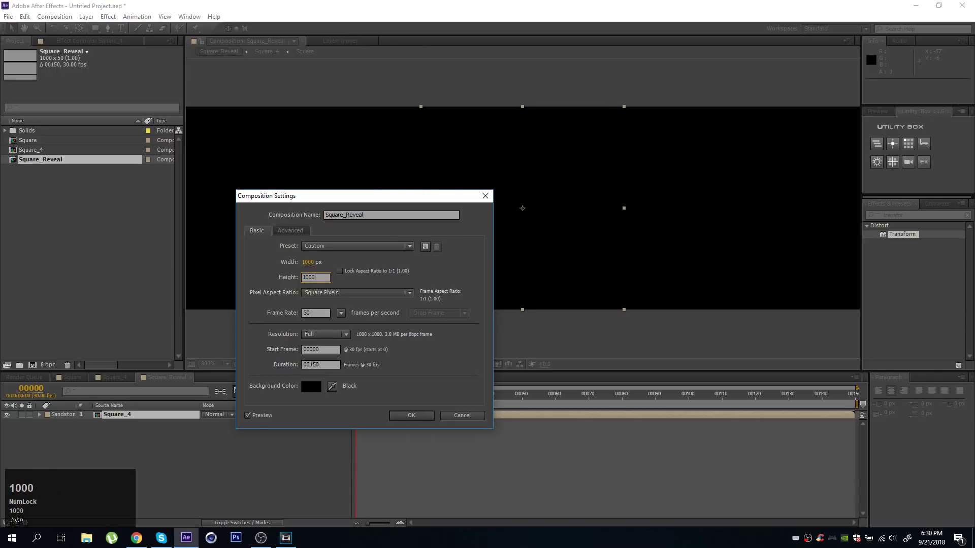
key(Return)
scroll(453, 233, down, 8)
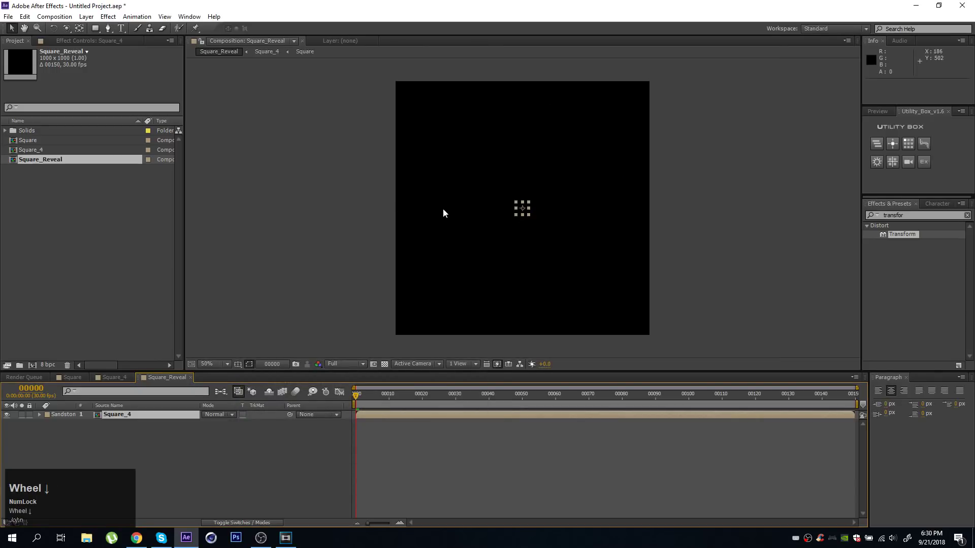
drag(357, 395, 382, 395)
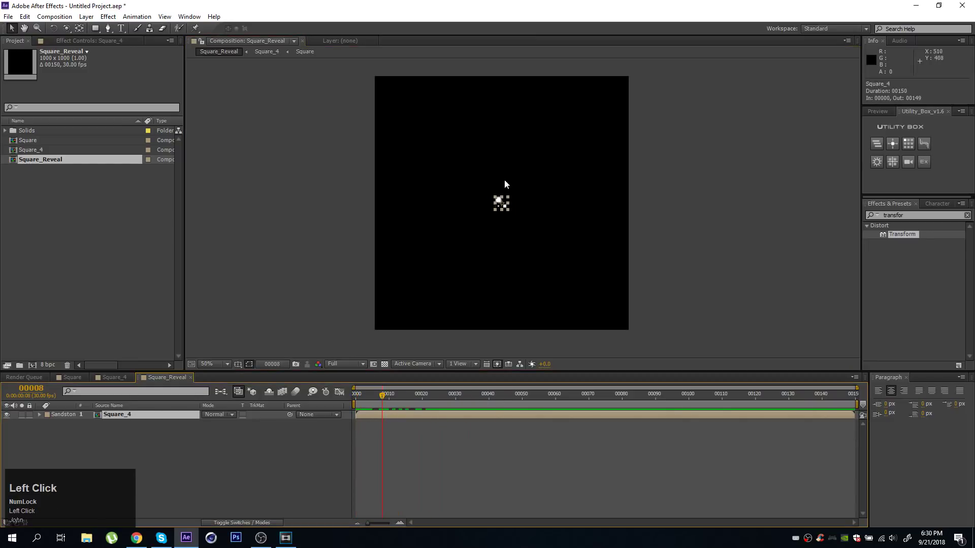
middle_click(474, 211)
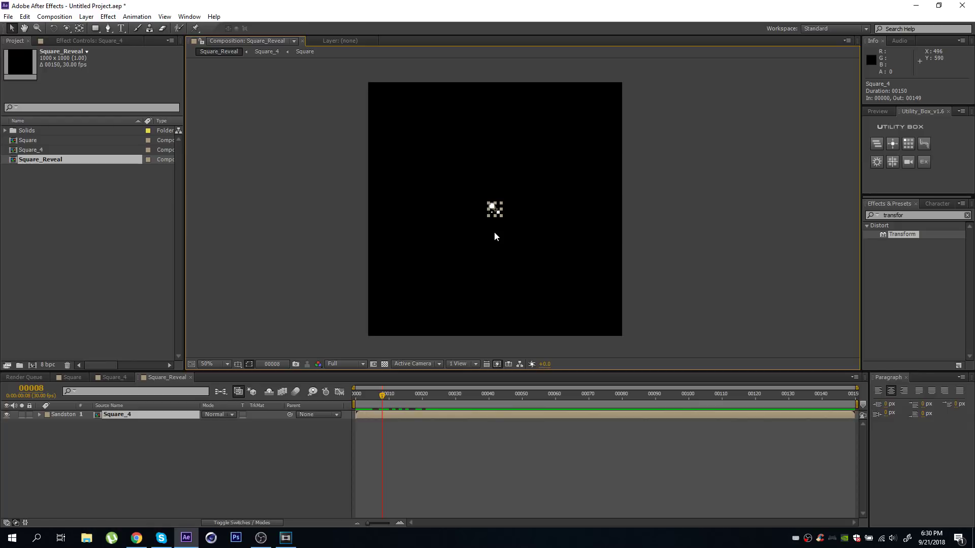
click(410, 462)
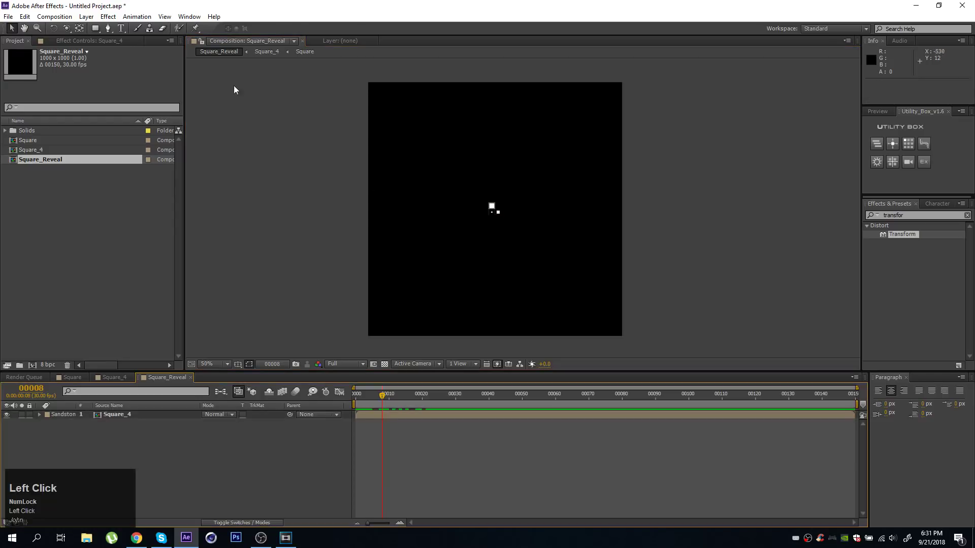
Step: Create a new 1000 by 1000 px composition named Reveal_Comp
click(65, 16)
click(75, 28)
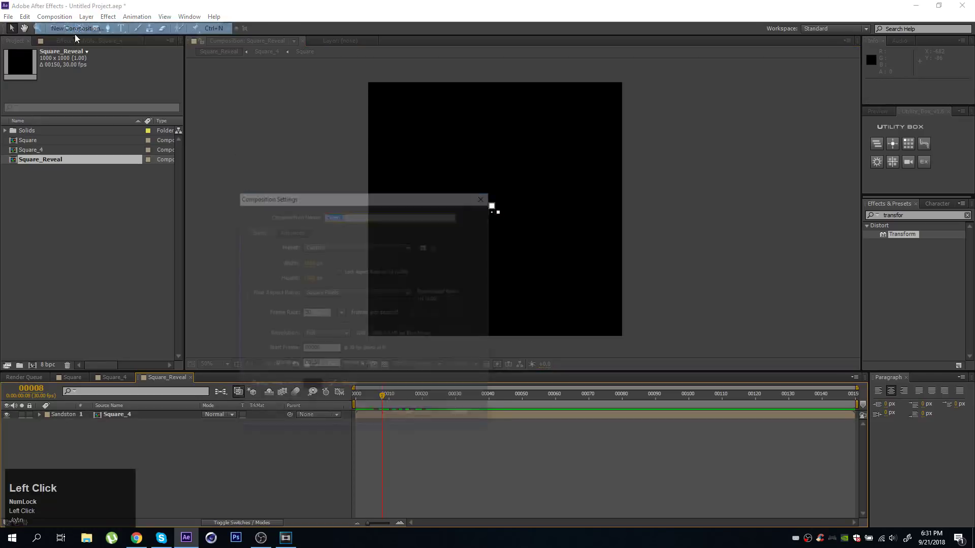
text(Revea)
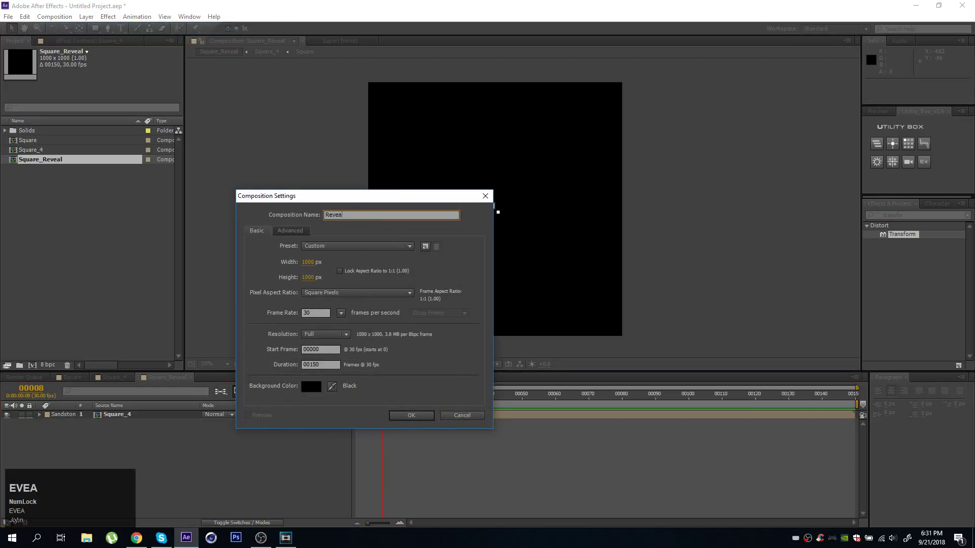
text(l_C)
key(BackSpace)
text(Comp)
key(Return)
Step: Add a white solid filling the composition and give it an elliptical mask covering the whole layer
key(ctrl+y)
key(Return)
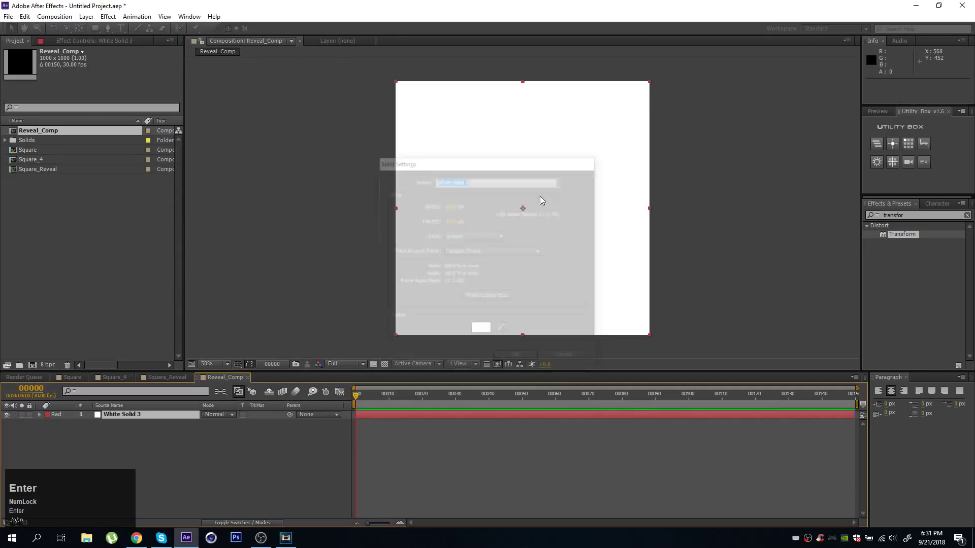
drag(95, 28, 118, 51)
double_click(96, 28)
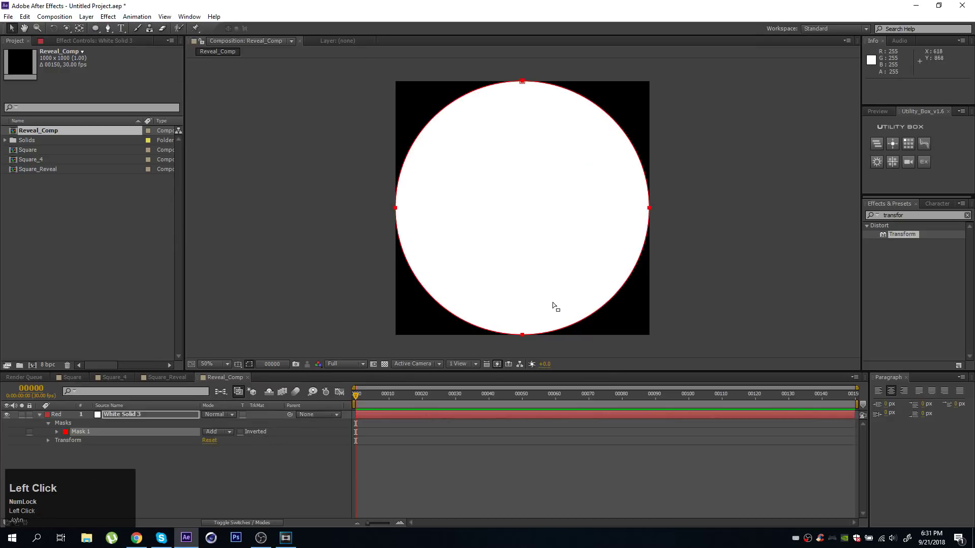
Step: Enlarge the elliptical mask evenly about its centre to about 149% so it encloses the whole solid
middle_click(508, 299)
double_click(481, 314)
scroll(579, 282, down, 2)
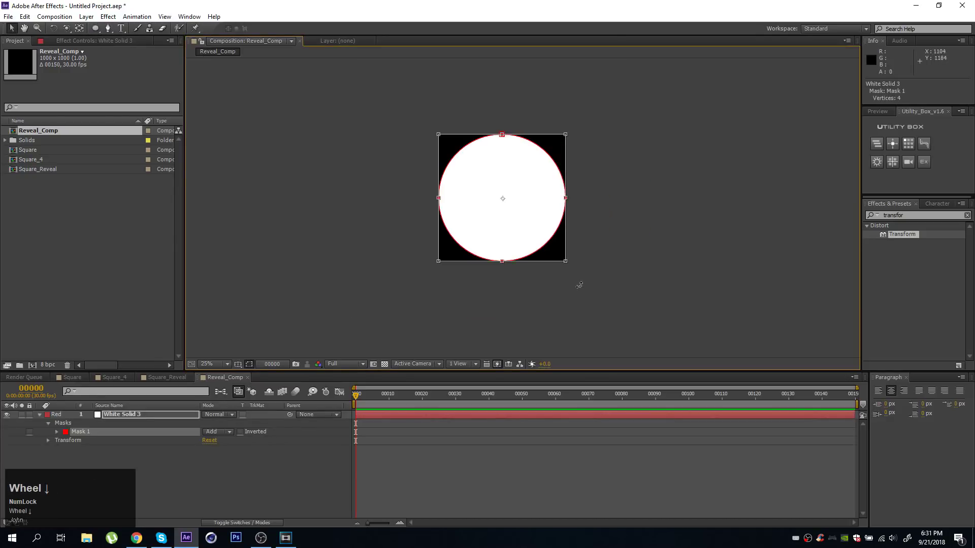
click(565, 260)
drag(564, 260, 603, 286)
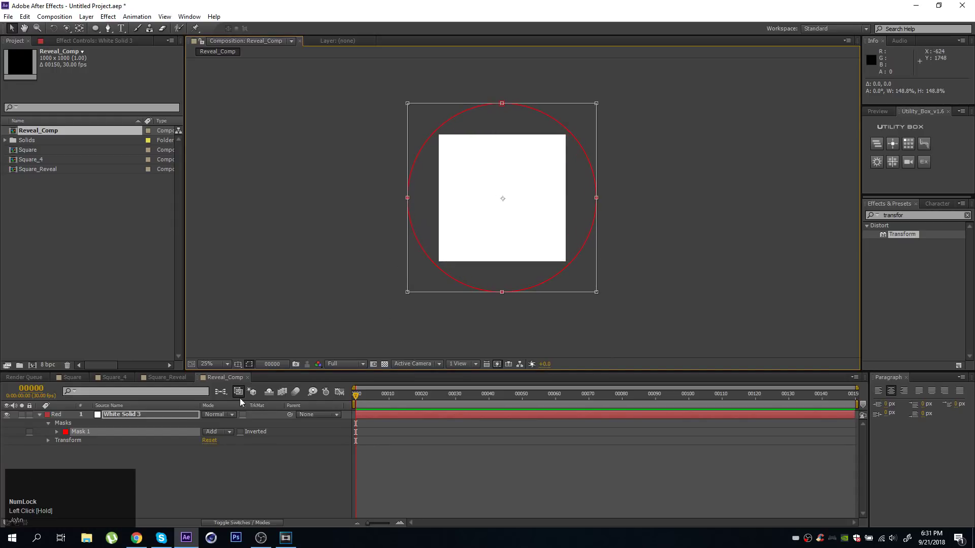
Step: Add a Mask Path keyframe for the enlarged ellipse and move it to frame 60
click(56, 432)
click(74, 440)
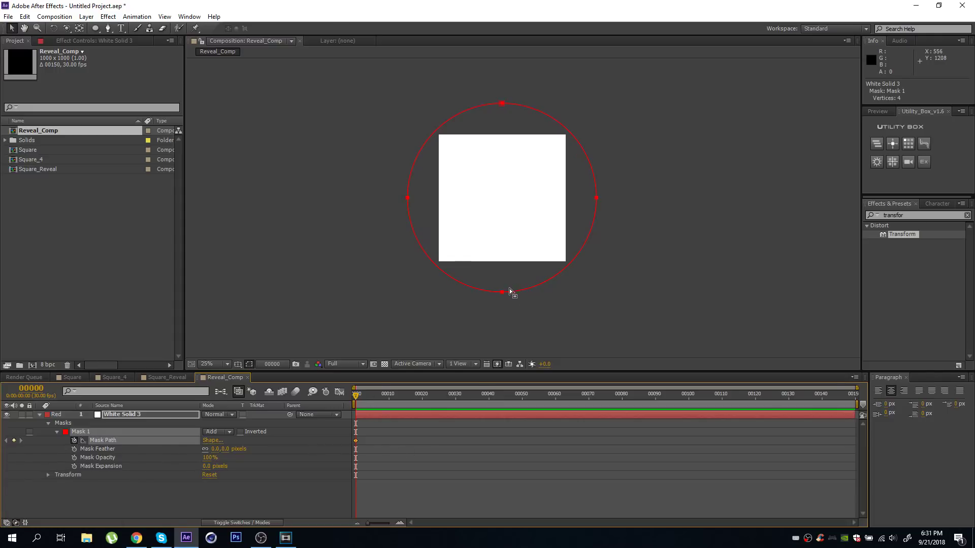
drag(355, 440, 419, 441)
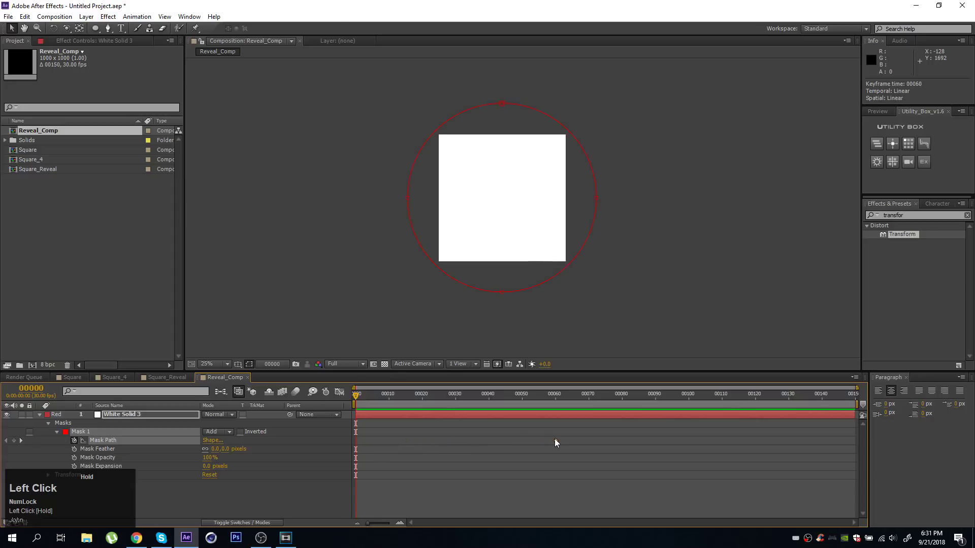
drag(555, 440, 555, 440)
Step: Shrink the elliptical mask evenly about its centre to about 1.6% at frame 0
click(503, 293)
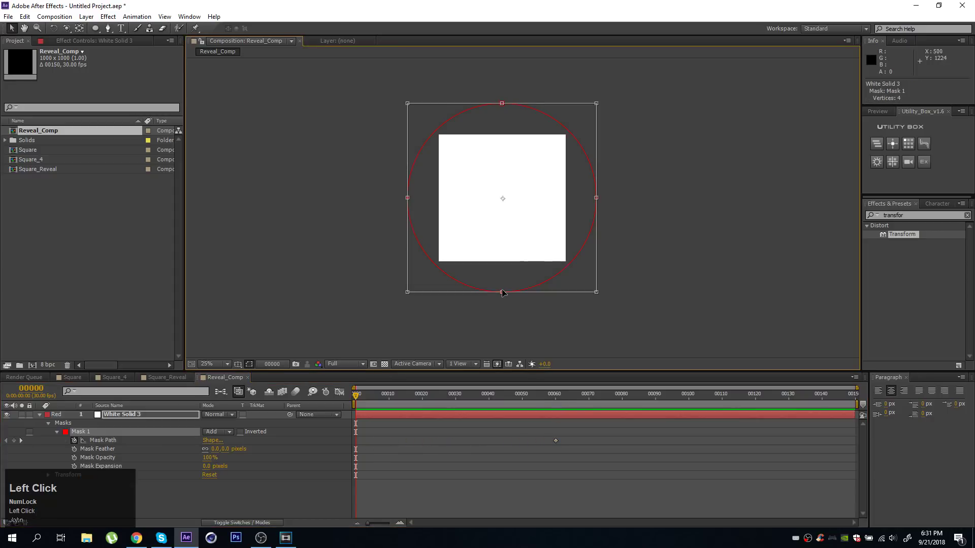
drag(596, 291, 443, 194)
scroll(504, 233, up, 4)
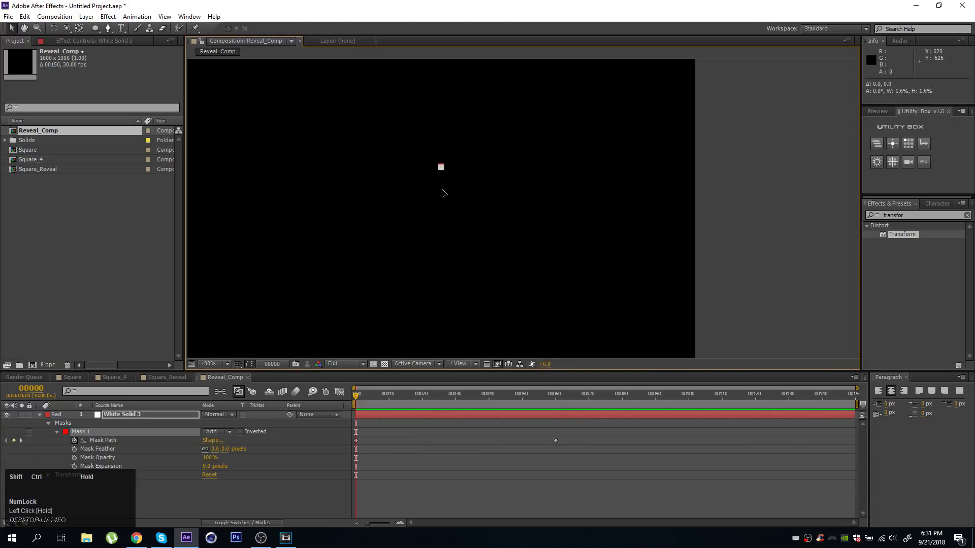
Step: Check the circle's growth up to frame 23 and apply the Fast Blur effect to the white solid layer
click(391, 493)
scroll(417, 185, down, 2)
drag(359, 395, 433, 392)
click(440, 413)
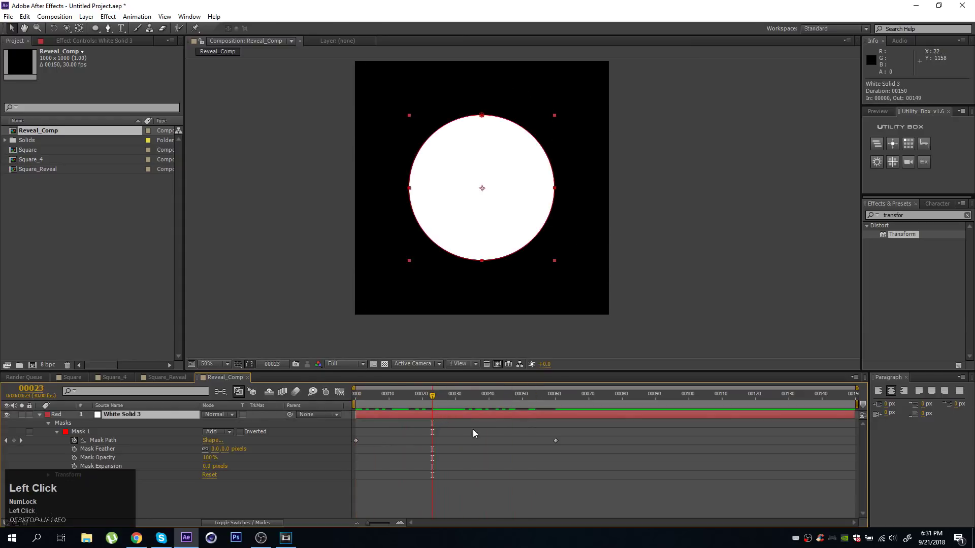
click(930, 217)
text(fast blur)
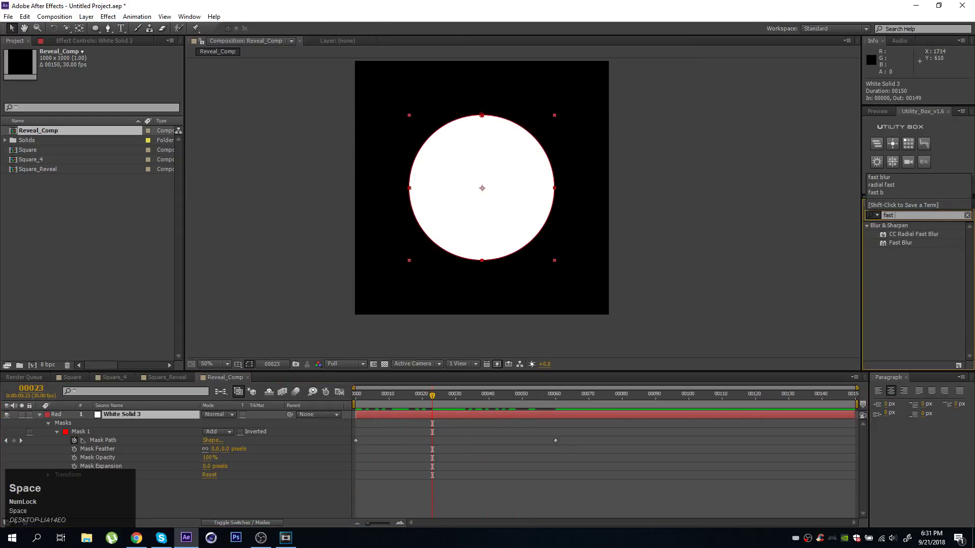
double_click(906, 243)
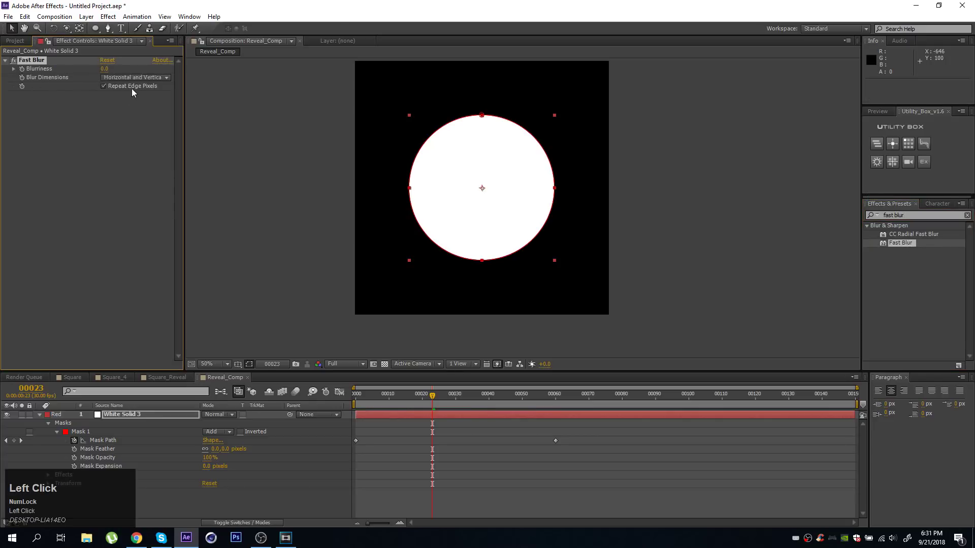
Step: Set the white solid's Fast Blur Blurriness to 250
drag(105, 73, 191, 67)
click(250, 364)
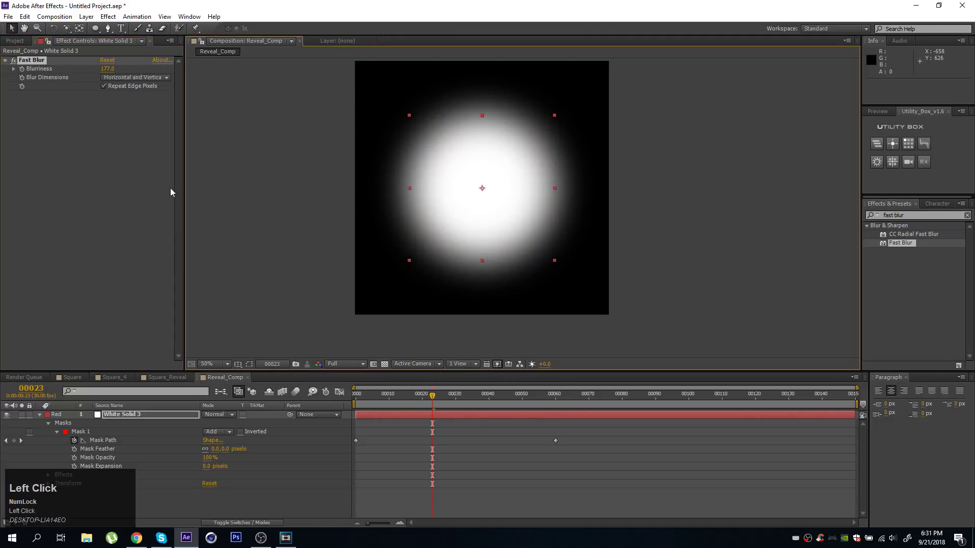
drag(109, 75, 143, 71)
click(115, 69)
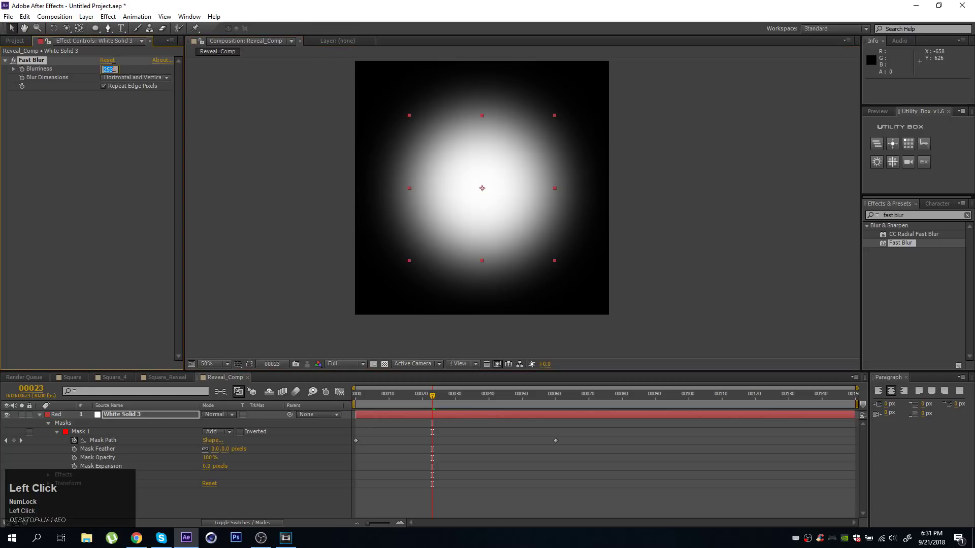
text(250)
key(Return)
Step: Add a Blurriness keyframe for the Fast Blur at frame 28
click(442, 395)
drag(442, 398, 452, 398)
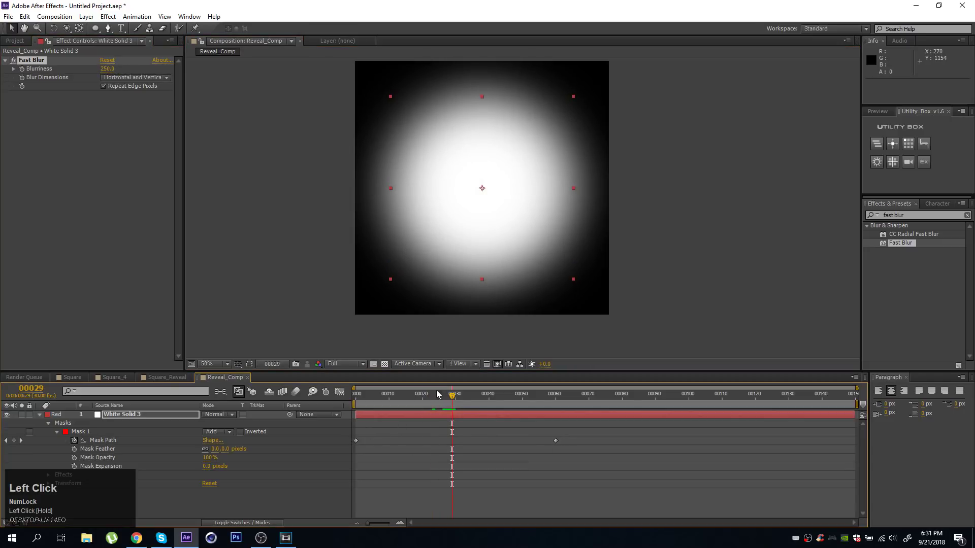
click(449, 394)
click(22, 69)
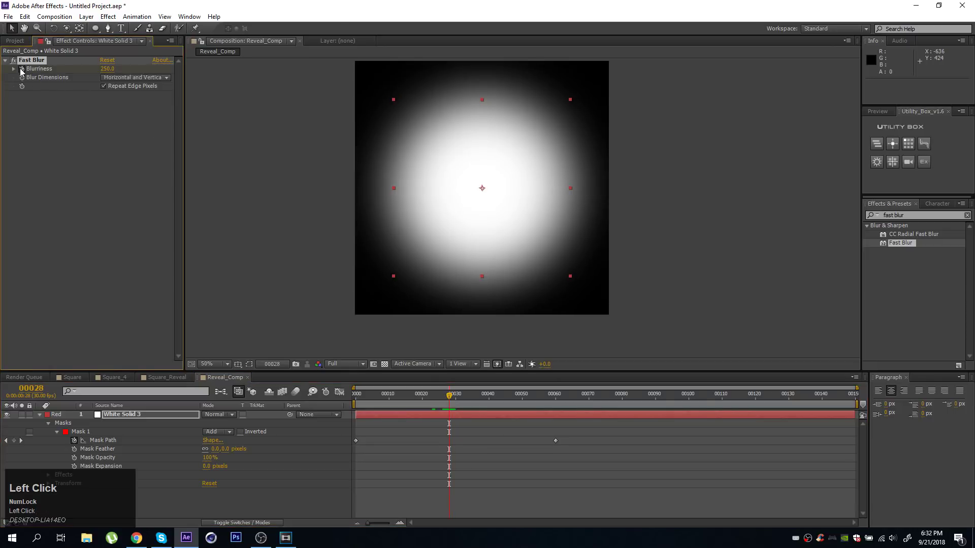
Step: Set the Fast Blur Blurriness to 25 at frame 0 and preview the softened circle growing
drag(448, 395, 354, 394)
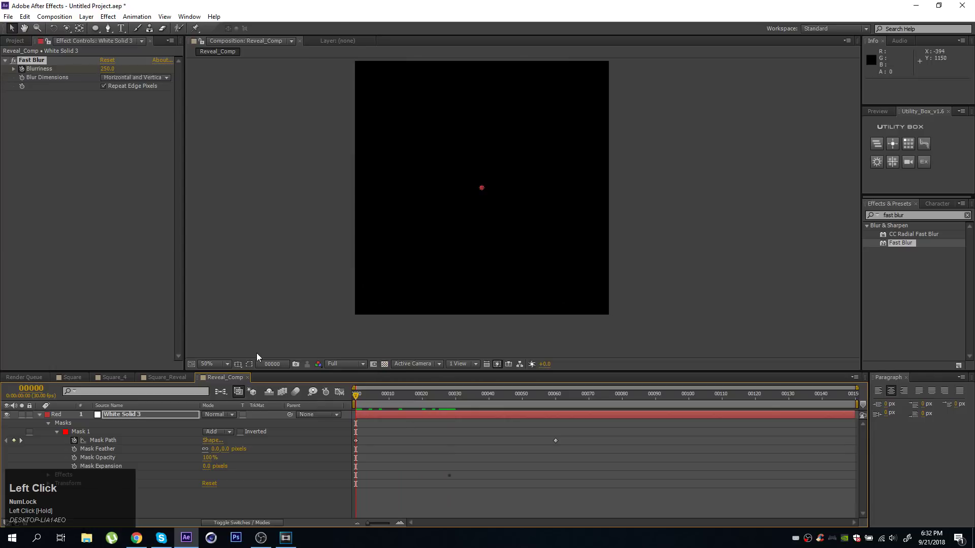
click(107, 69)
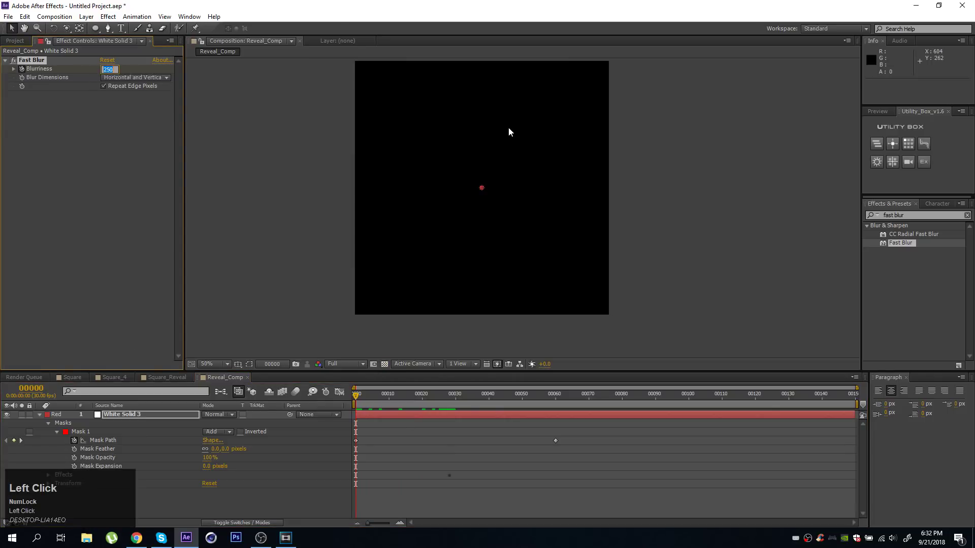
text(25)
key(Return)
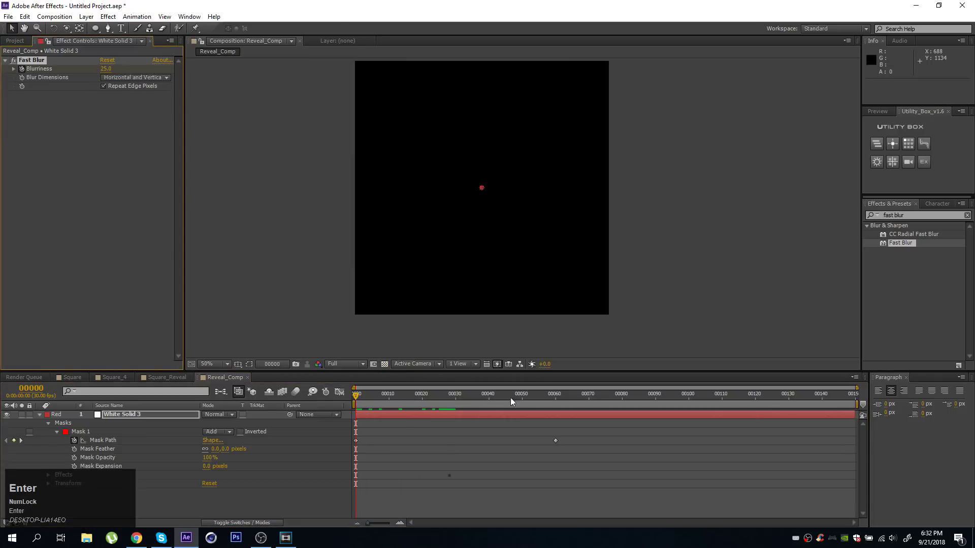
drag(359, 403, 385, 395)
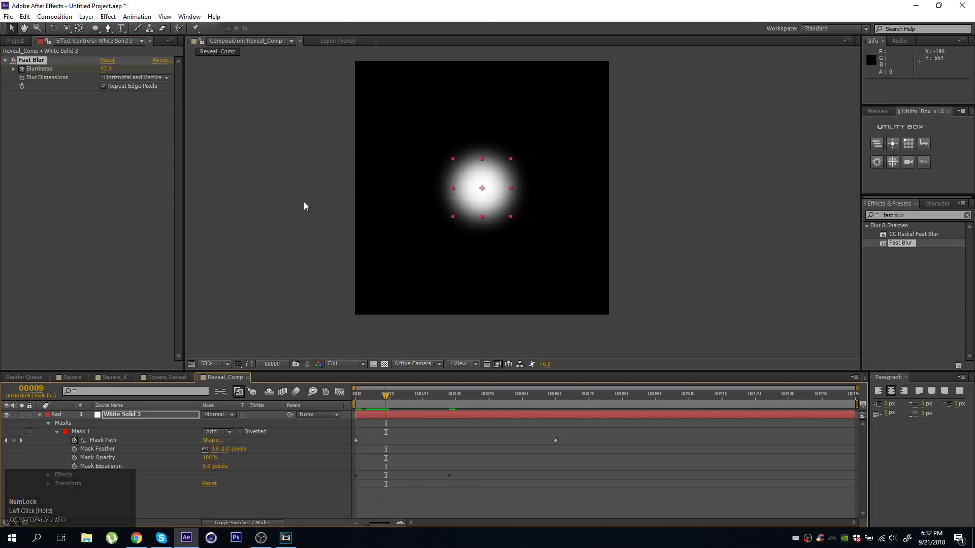
drag(386, 400, 426, 403)
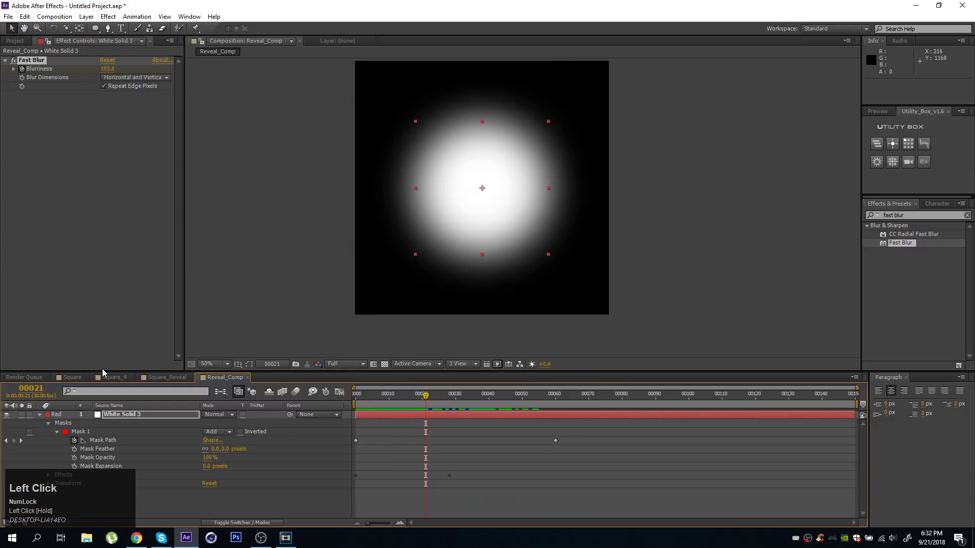
Step: Add Reveal_Comp beneath the Square_4 layer in the Square_Reveal composition and hide it
click(157, 378)
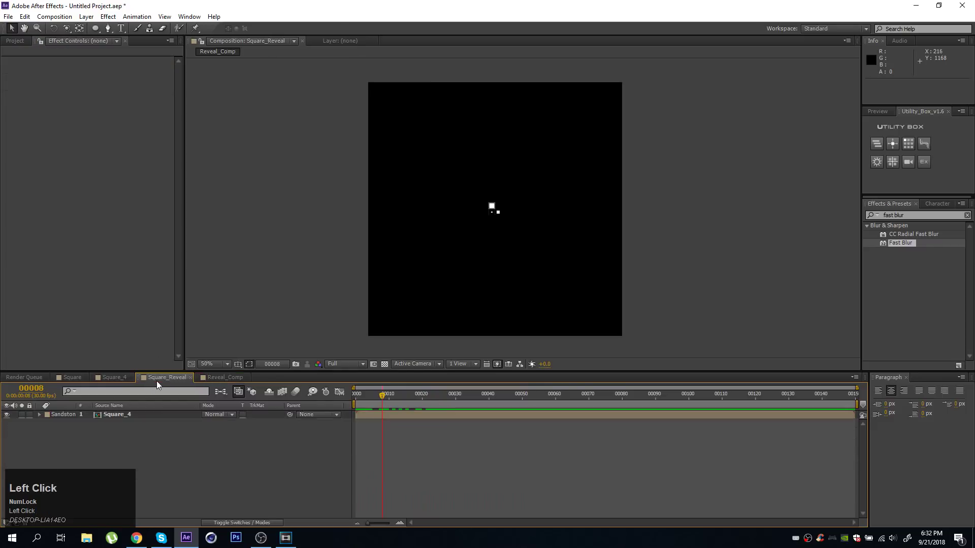
click(15, 41)
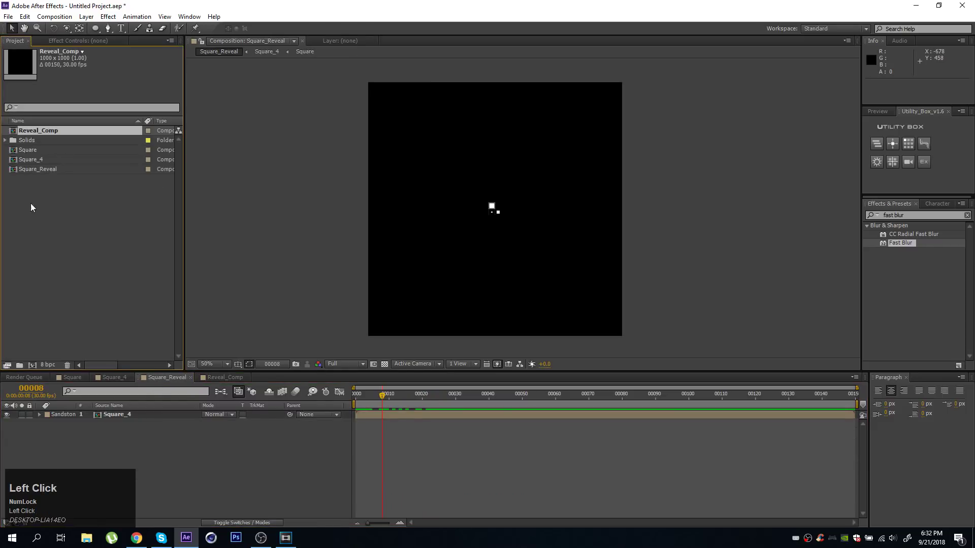
drag(34, 131, 85, 422)
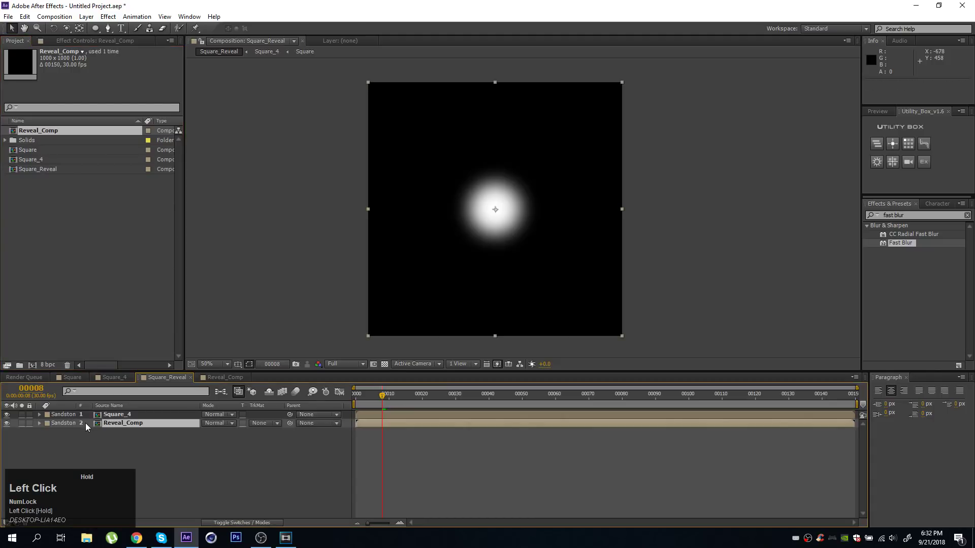
click(7, 424)
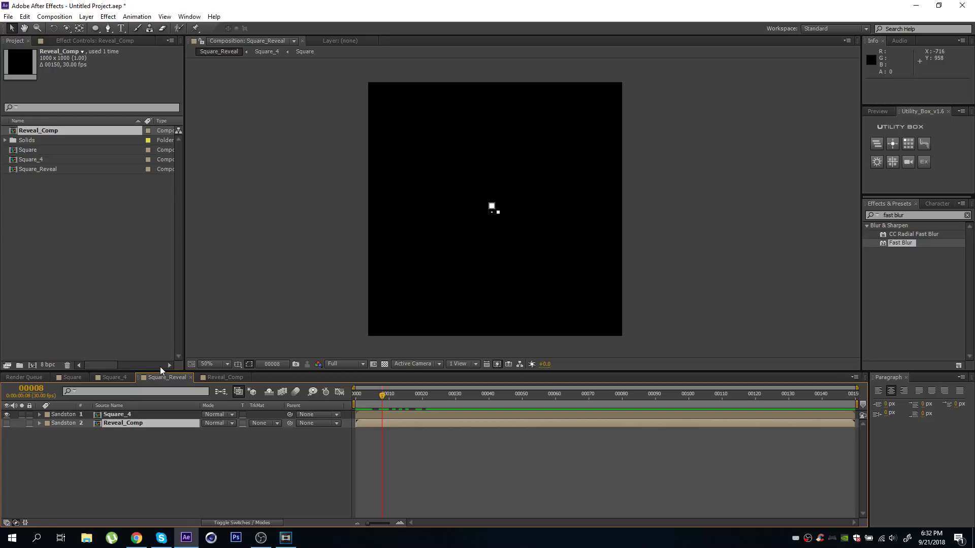
Step: Enable time remapping on the Square_4 layer in Square_Reveal
click(139, 413)
right_click(139, 413)
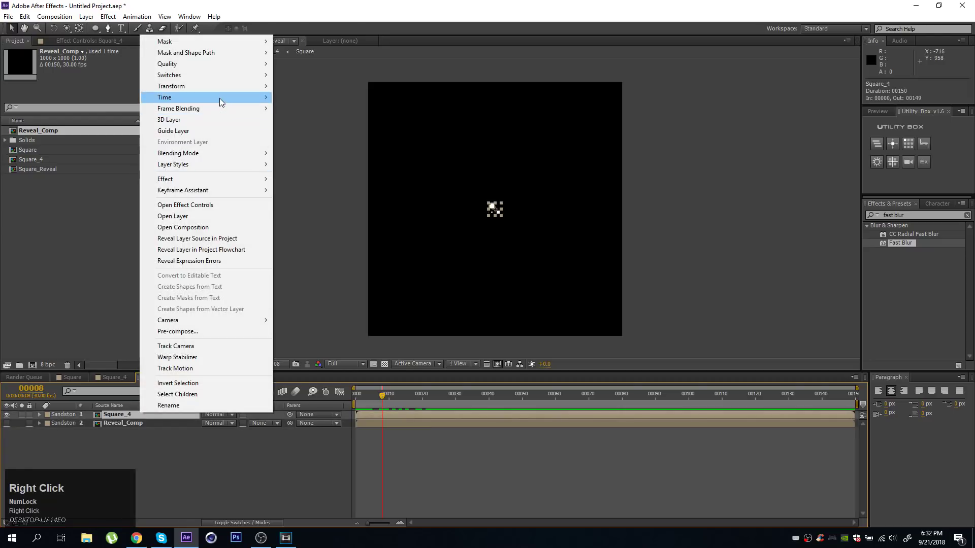
mouse_move(219, 98)
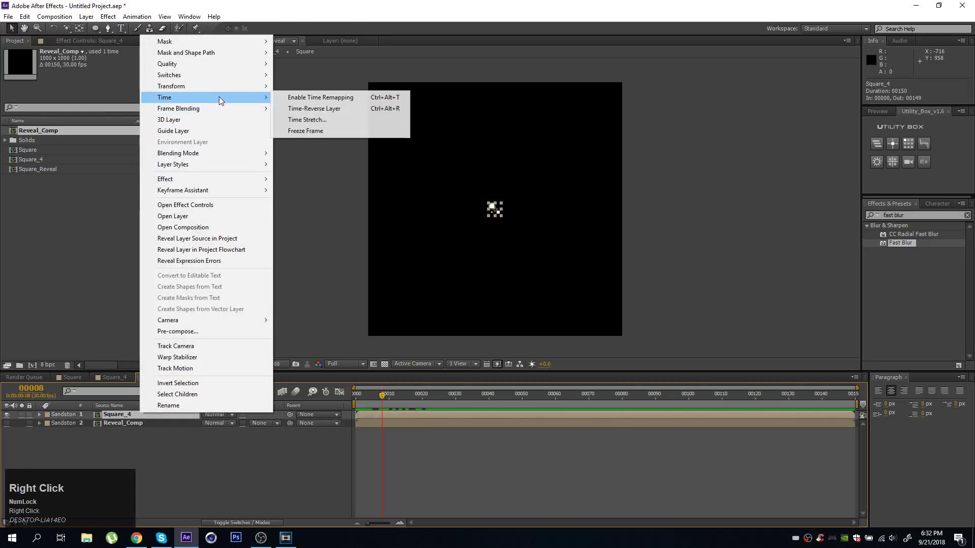
click(291, 100)
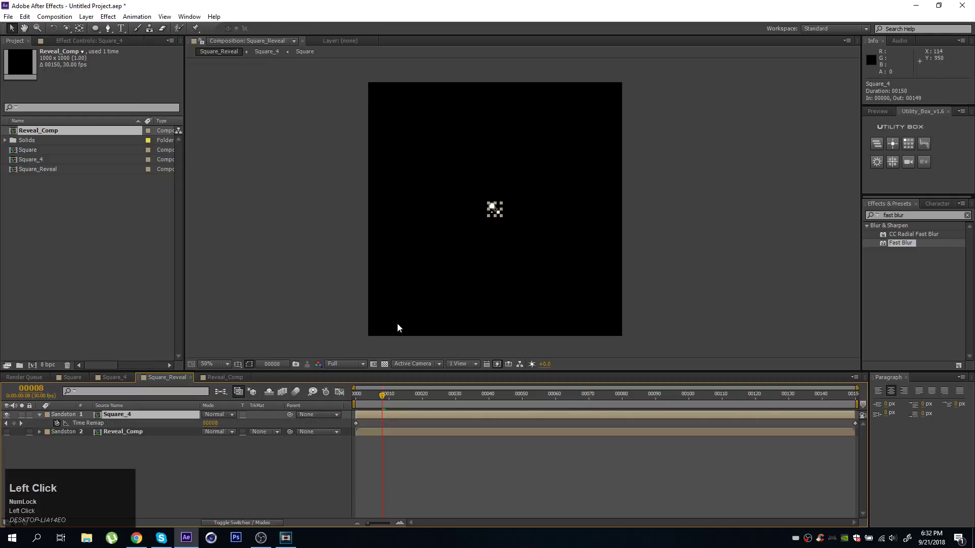
Step: Give Square_4's Time Remap the expression thisComp.layer("Reveal_Comp").sampleImage(transfomr.position,[1,1])[0]
alt+click(57, 423)
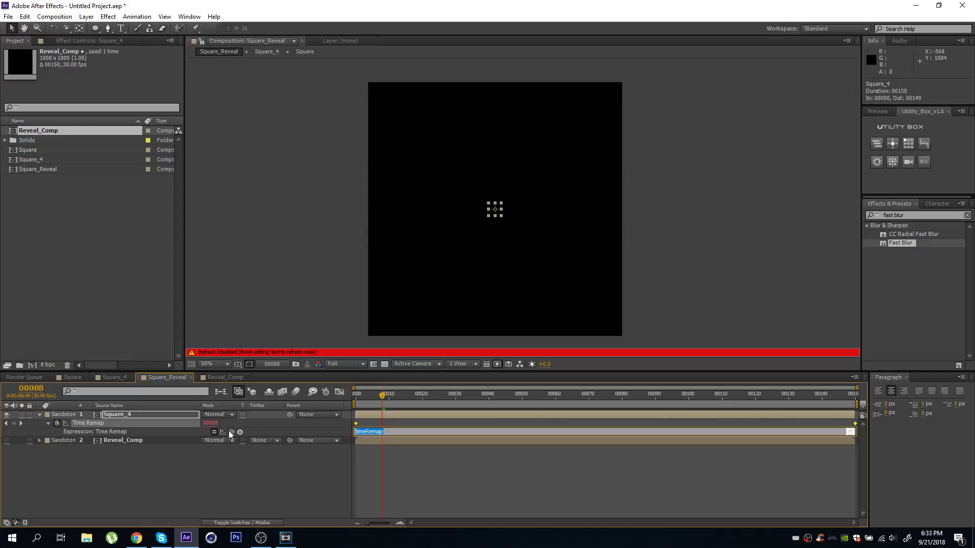
drag(231, 432, 121, 443)
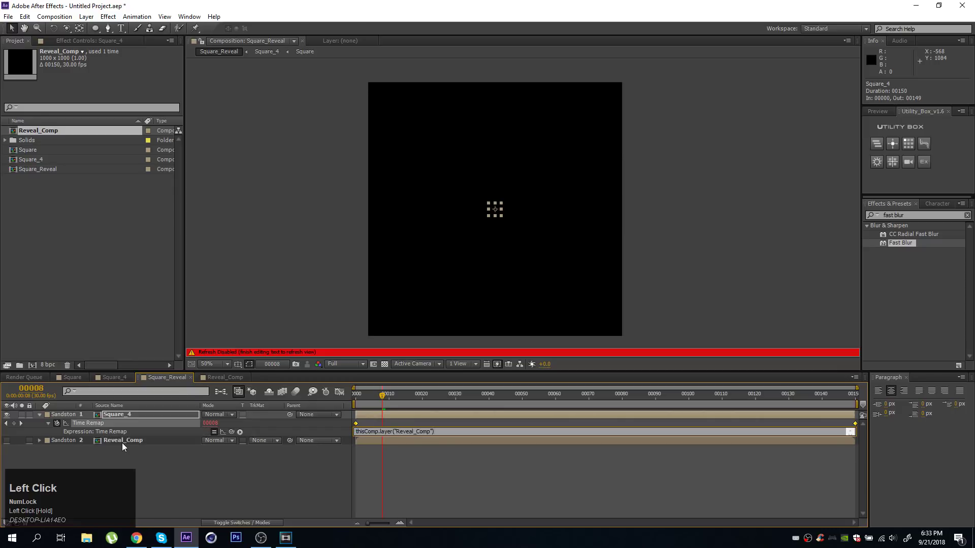
text(.sampleImage)
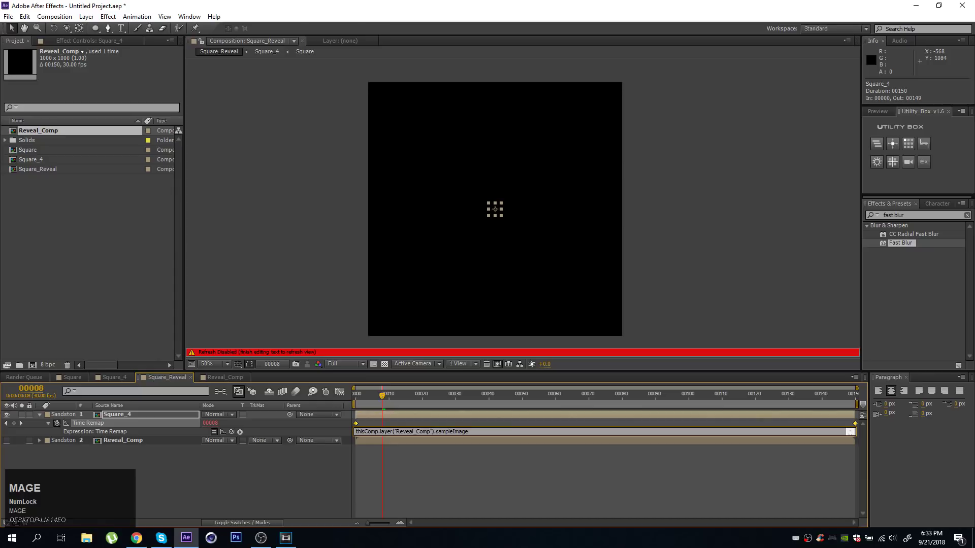
key(shift)
text(())
key(Left)
text(transfomr.)
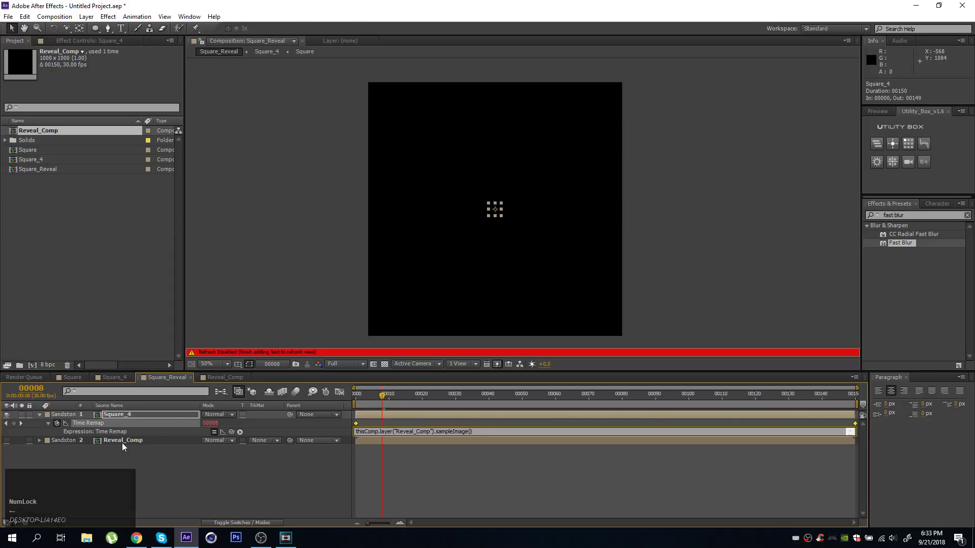
text(position)
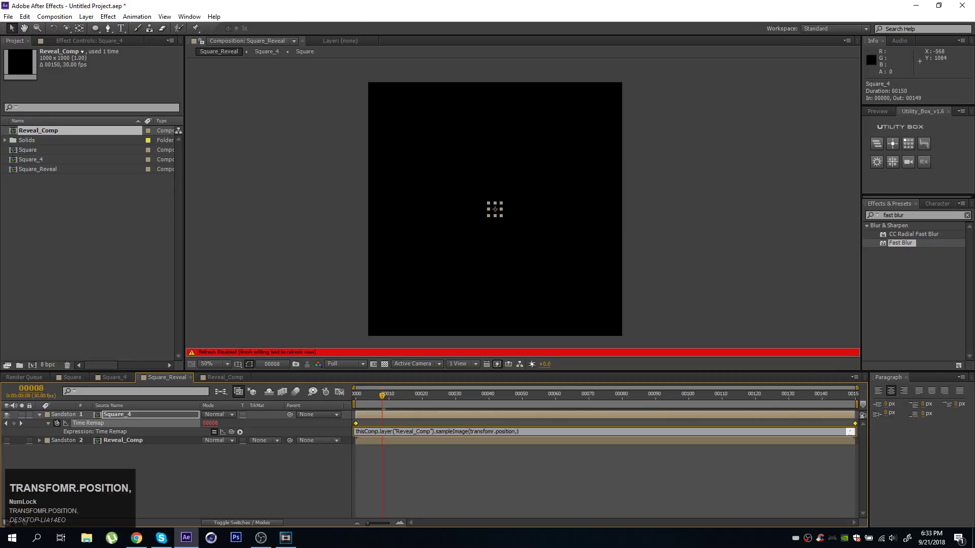
text(,[)
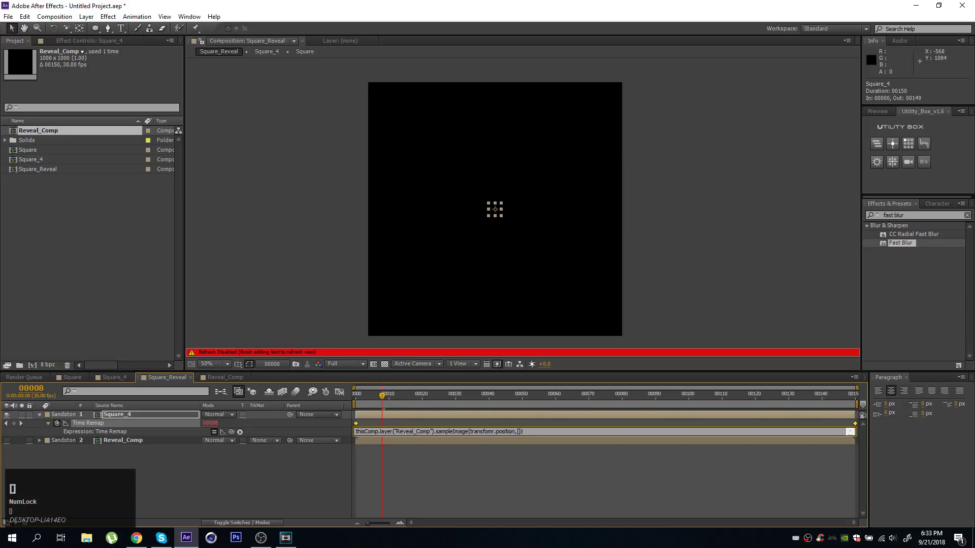
key(Left)
text(1,1)
key(Right)
text([])
key(Left)
text(0)
click(429, 471)
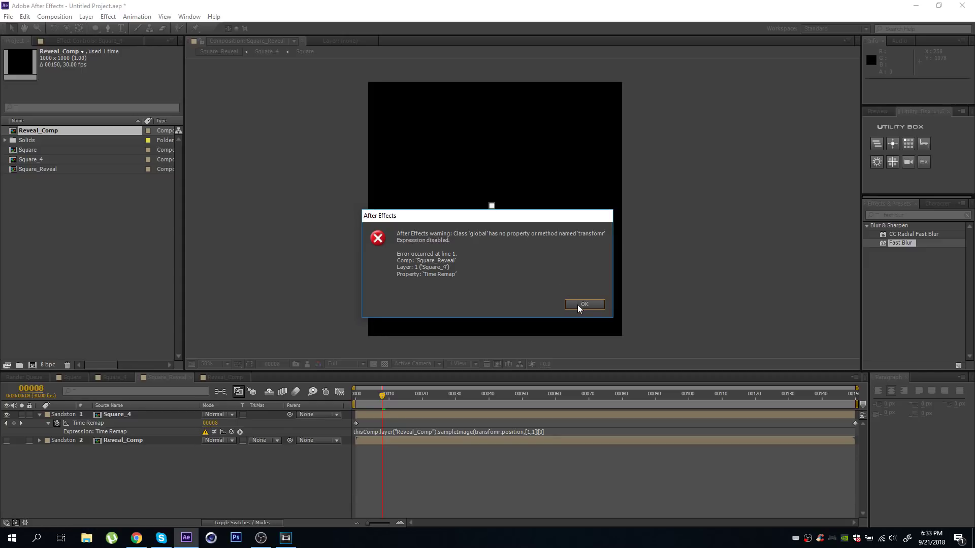
Step: Dismiss the expression error, correct the misspelled word to "transform" in the Time Remap expression, and preview the square's response up to frame 16
click(577, 304)
click(493, 432)
click(508, 432)
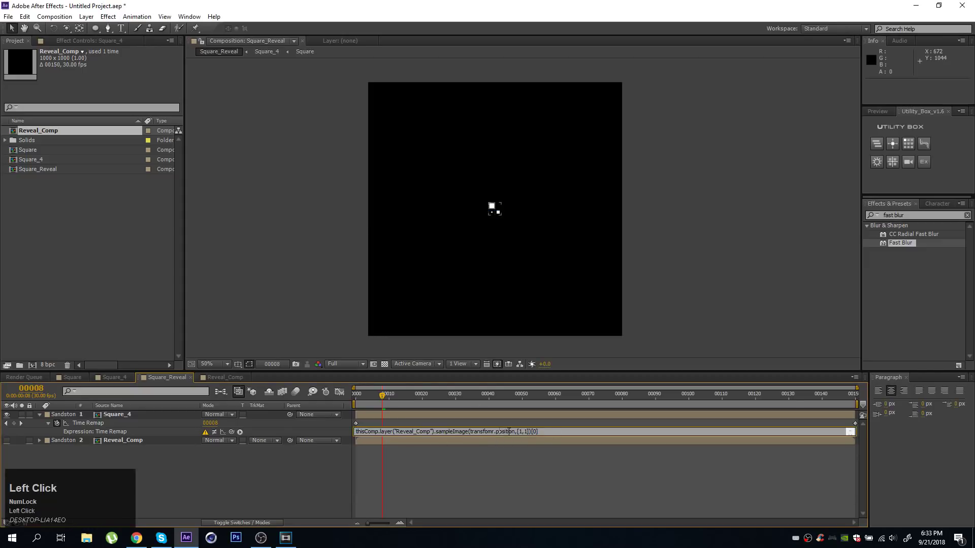
key(BackSpace)
text(rm)
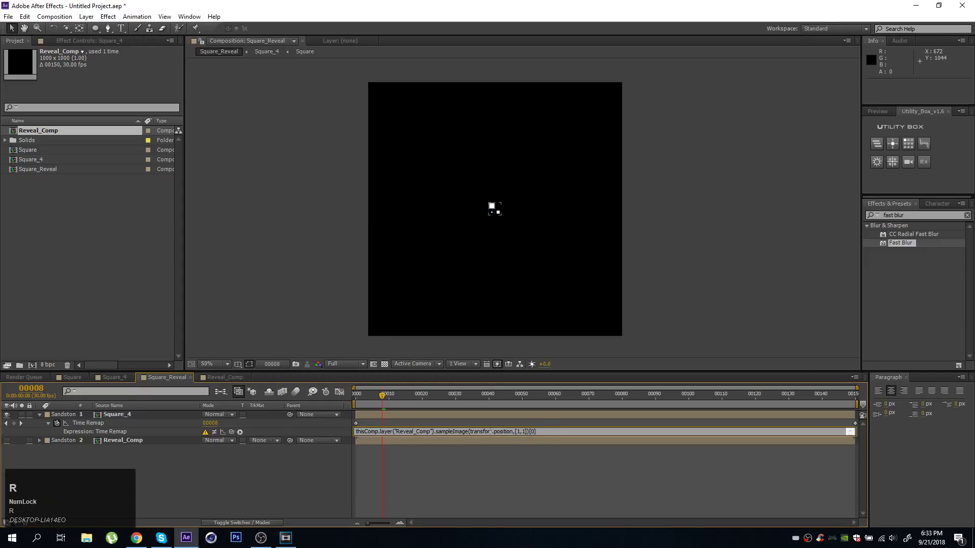
key(Delete)
click(473, 476)
drag(389, 399, 370, 400)
mouse_move(413, 396)
mouse_down()
mouse_move(370, 394)
mouse_move(408, 395)
mouse_up()
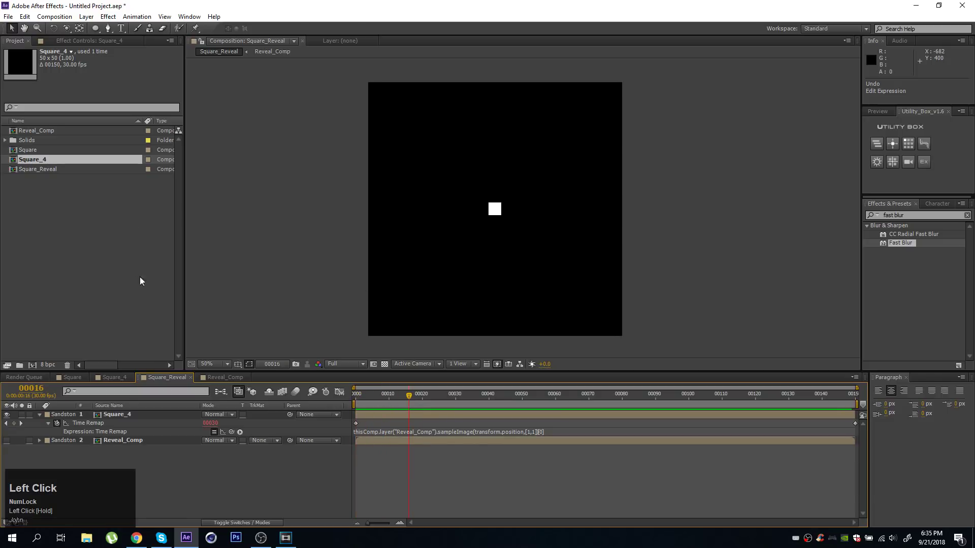
Step: Open Reveal_Comp, show its transparency grid and collapse the white solid layer's properties
click(219, 377)
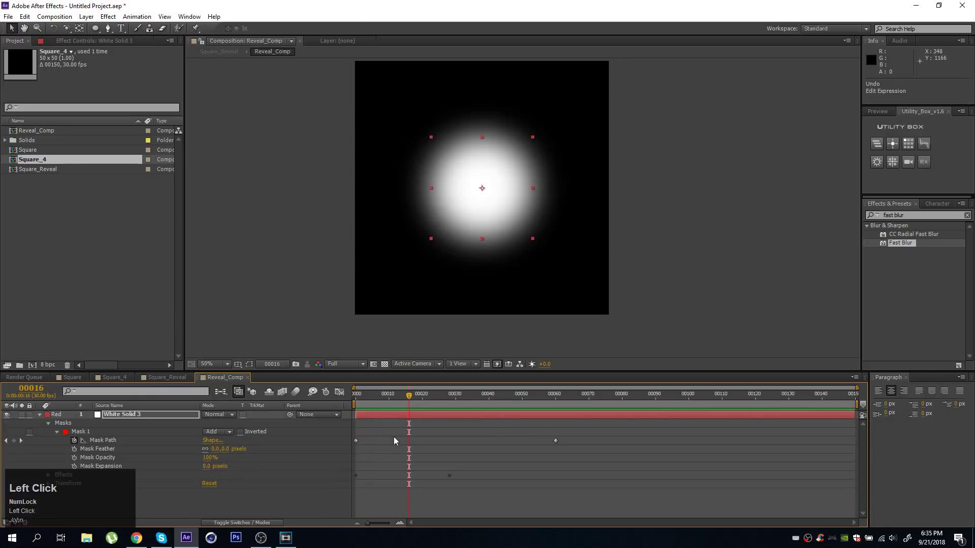
click(407, 430)
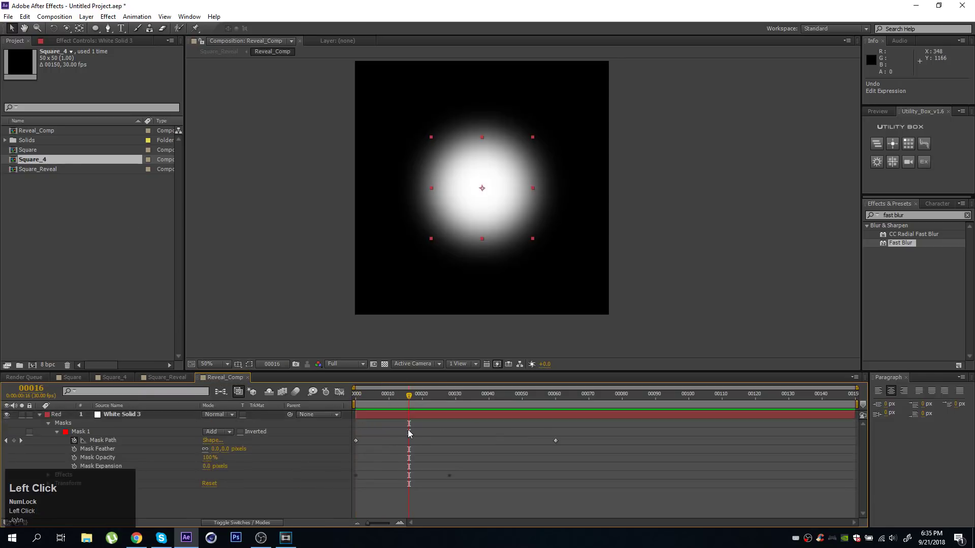
click(385, 364)
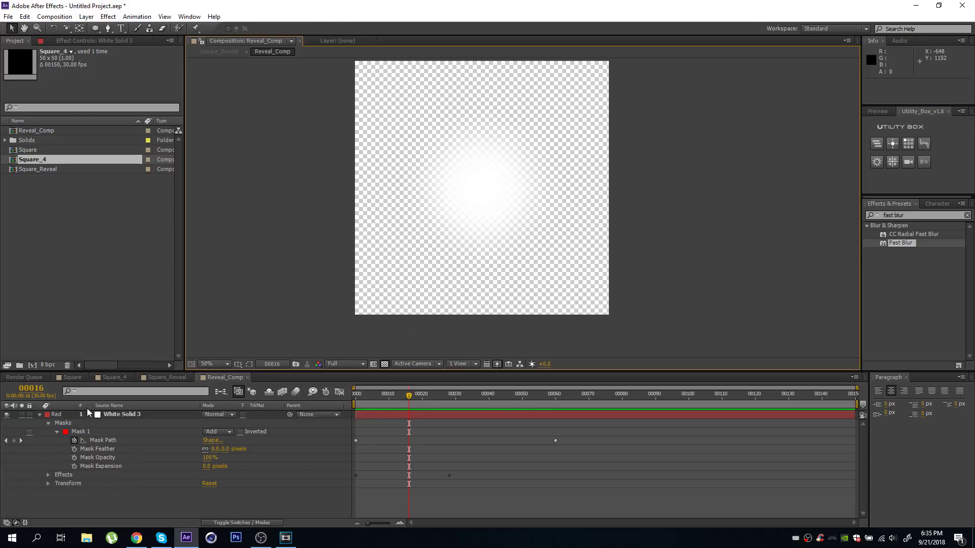
click(38, 415)
click(39, 414)
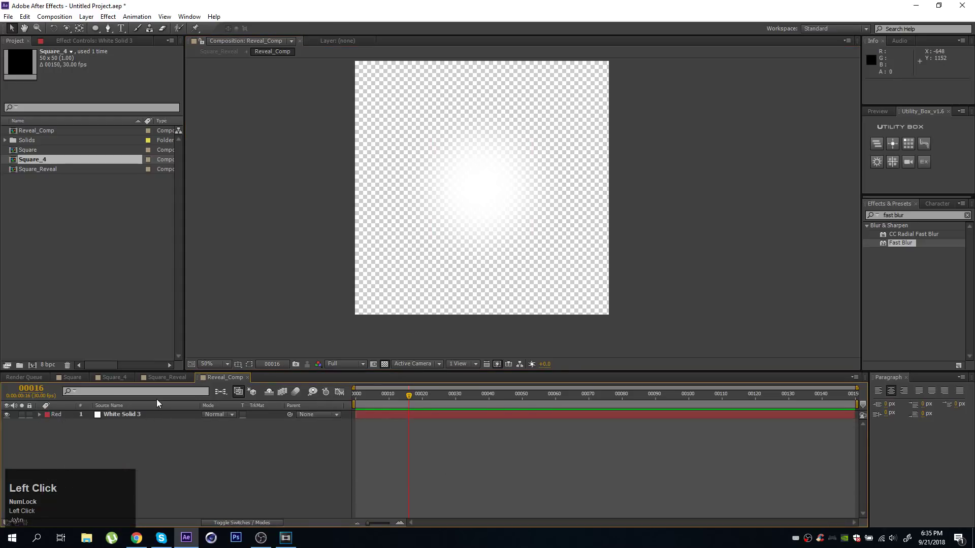
Step: Add a 1000 x 1000 px black solid to Reveal_Comp and place it beneath the white solid
middle_click(376, 274)
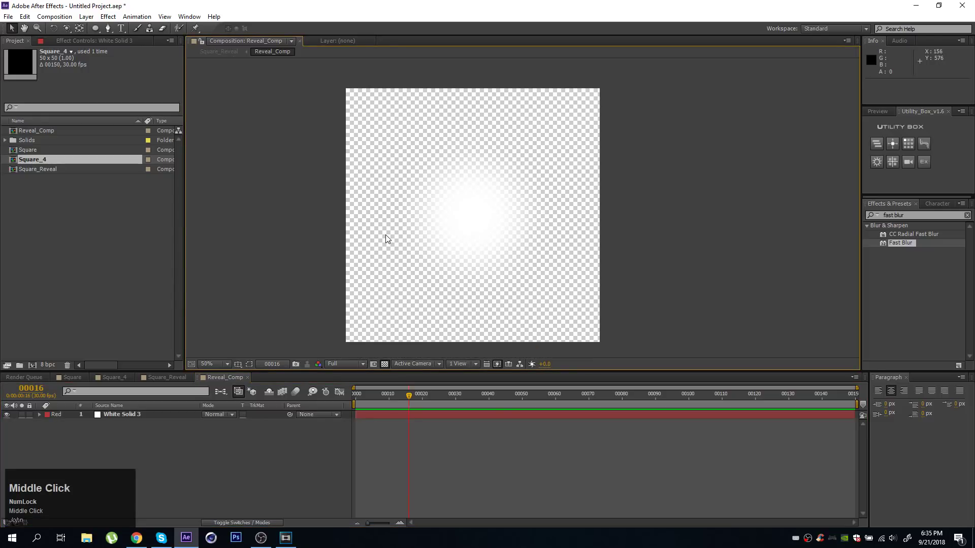
key(ctrl+y)
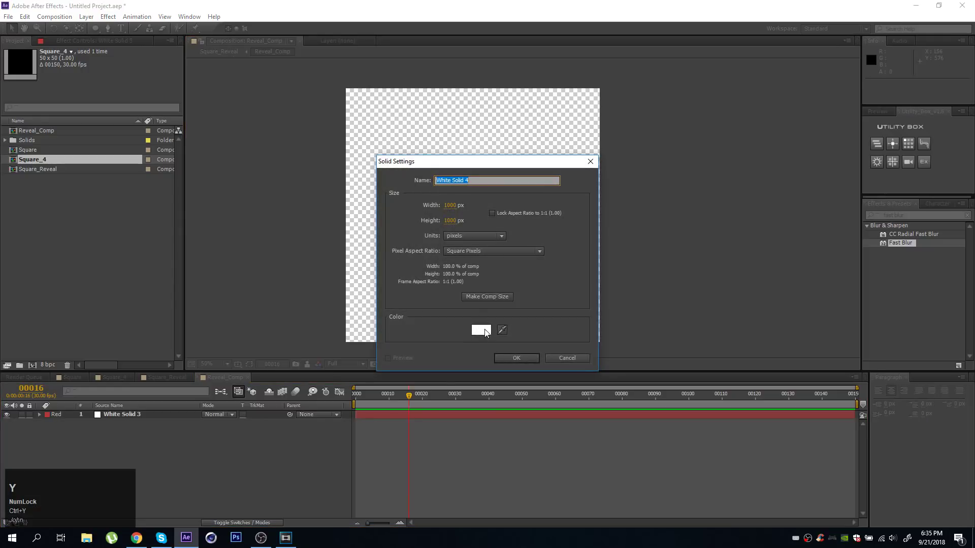
click(485, 333)
drag(93, 365, 2, 495)
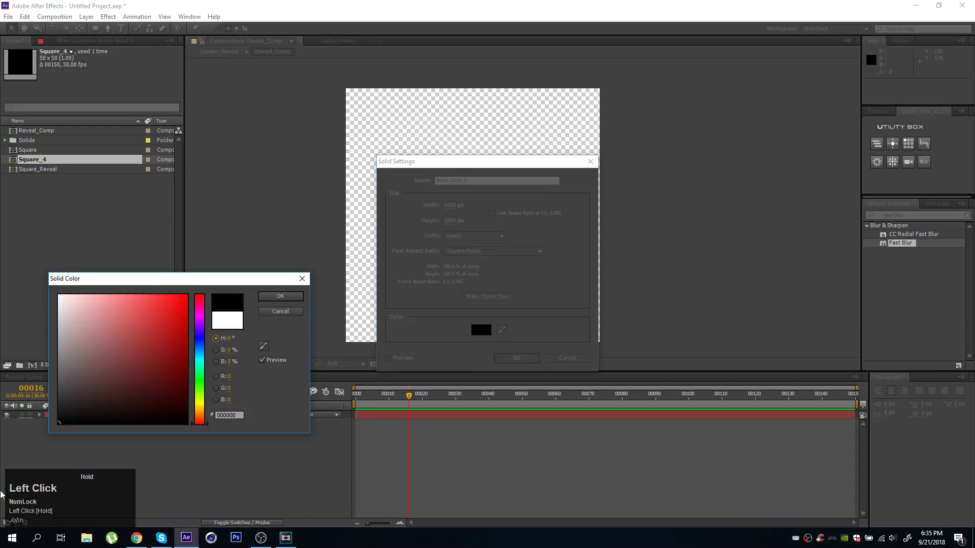
key(Return)
click(526, 359)
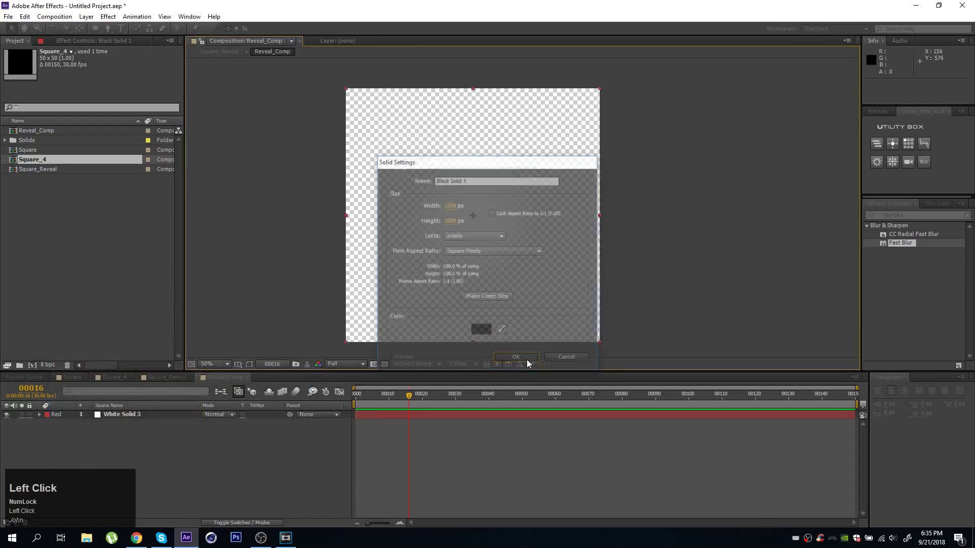
drag(118, 440, 118, 440)
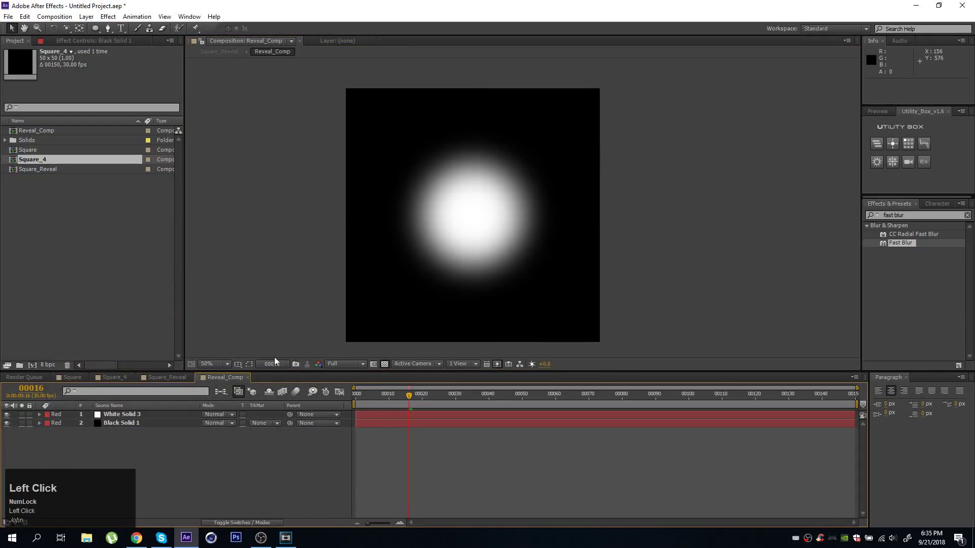
Step: Return to the Square_Reveal composition and preview the square's response around frame 15
mouse_move(406, 394)
mouse_down()
mouse_move(363, 402)
mouse_move(511, 399)
mouse_move(353, 396)
mouse_move(405, 397)
mouse_up()
click(166, 377)
click(418, 397)
scroll(491, 271, up, 2)
click(358, 395)
scroll(471, 236, down, 2)
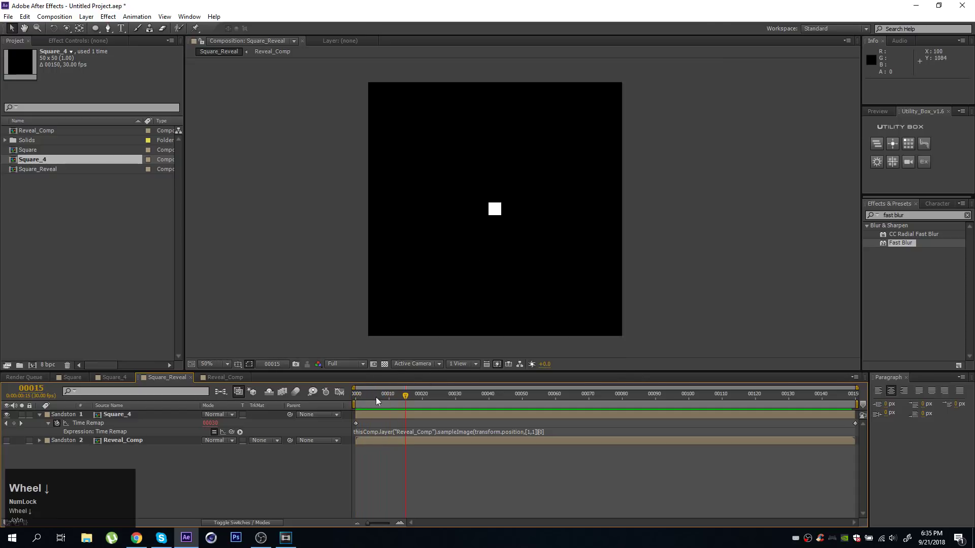
Step: Make the Reveal_Comp layer visible in Square_Reveal and set its opacity to 35%
click(393, 417)
click(7, 440)
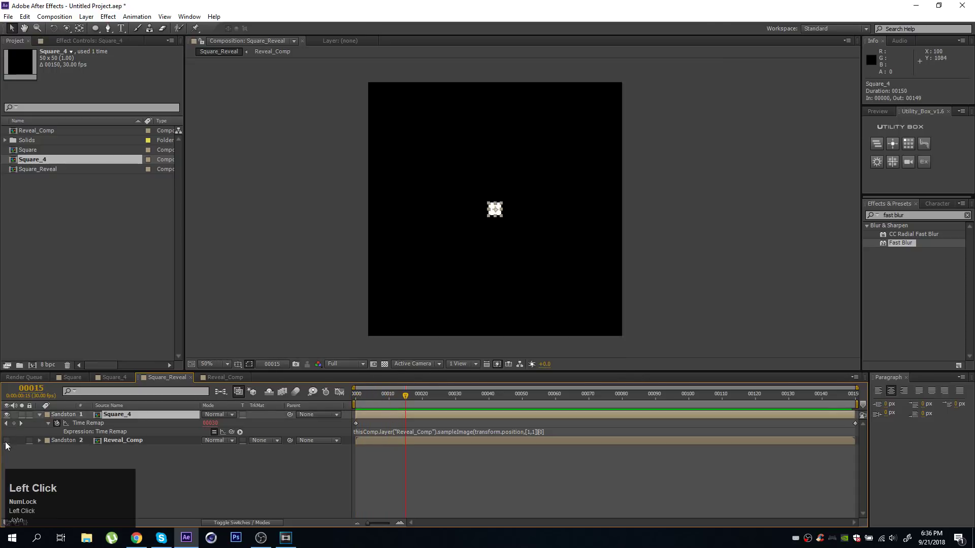
click(132, 440)
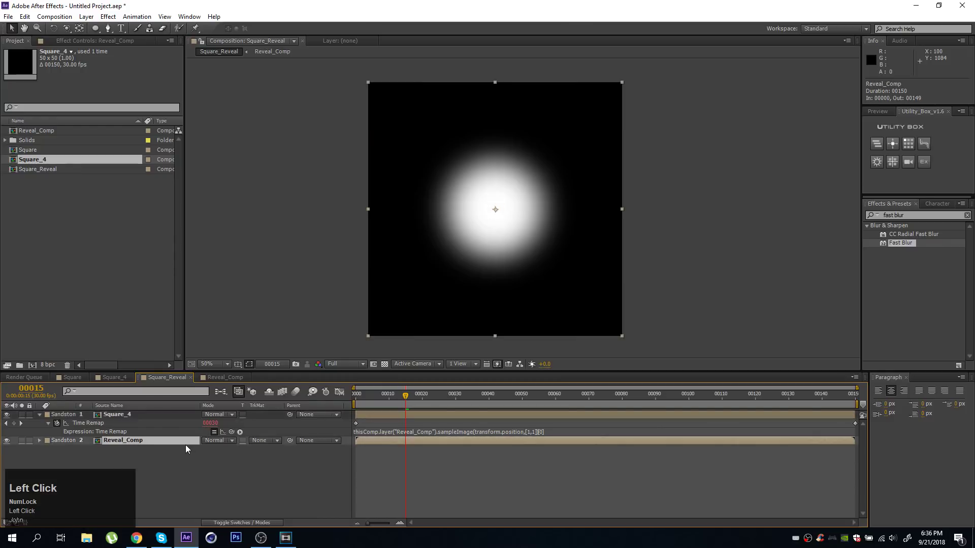
key(t)
click(209, 449)
text(35)
key(Return)
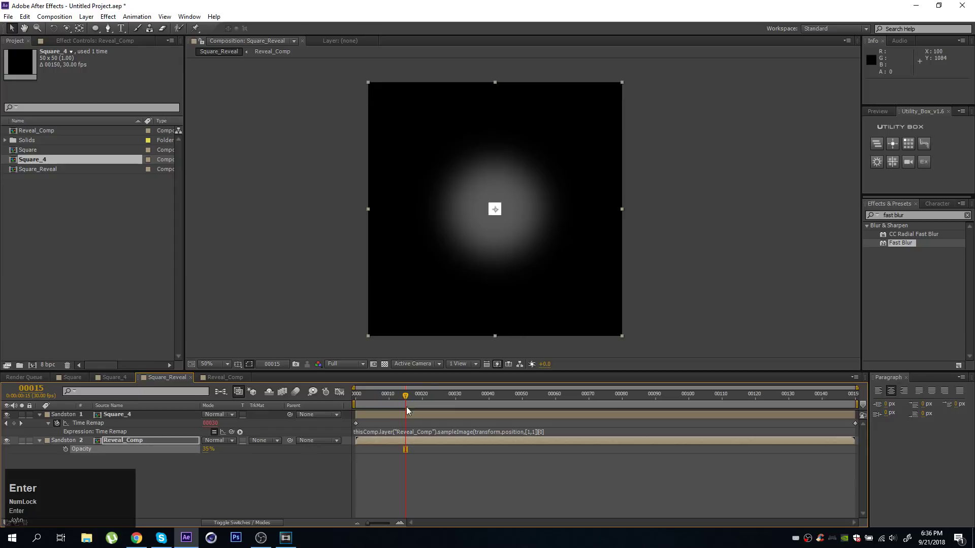
click(442, 491)
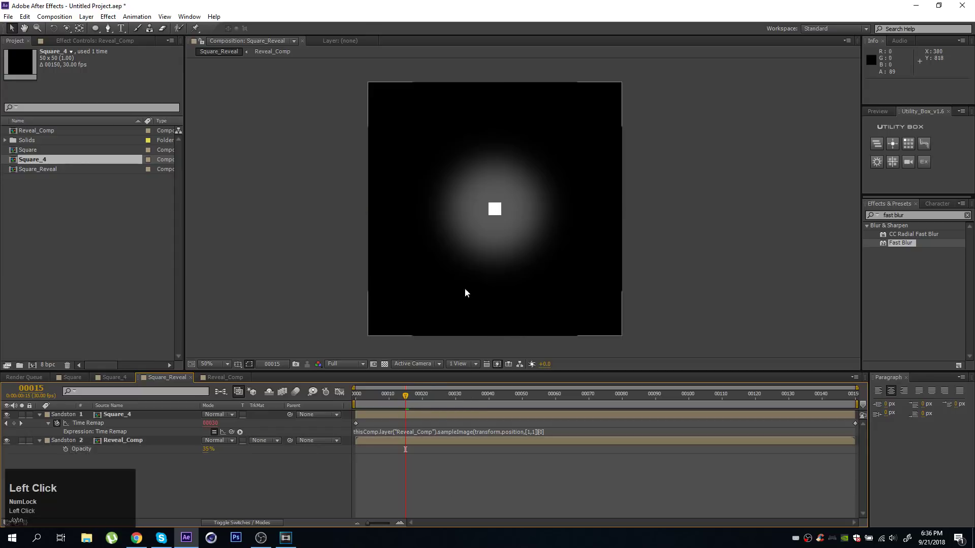
Step: Try Square_4 at the glow's lower-right edge, at about 663, 637, and check its response at frames 15 and 11
scroll(477, 280, up, 2)
click(470, 213)
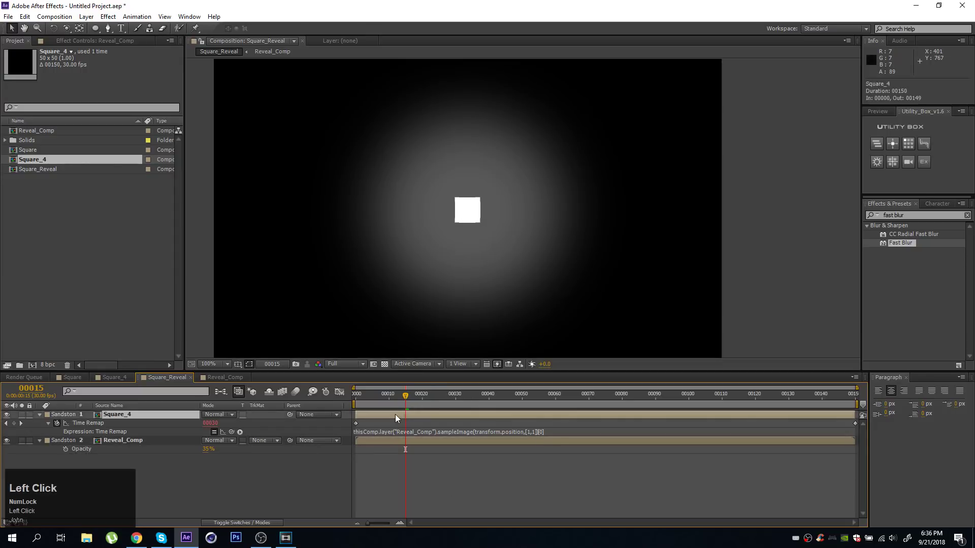
drag(474, 223, 556, 287)
mouse_move(405, 398)
mouse_down()
mouse_move(455, 410)
mouse_move(483, 403)
mouse_move(370, 404)
mouse_move(422, 406)
mouse_move(406, 401)
mouse_up()
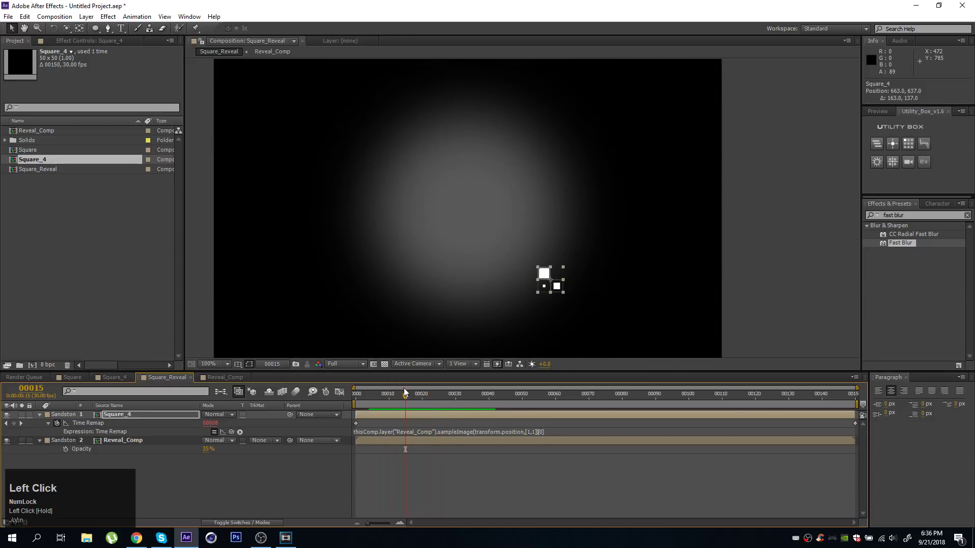
scroll(471, 305, down, 2)
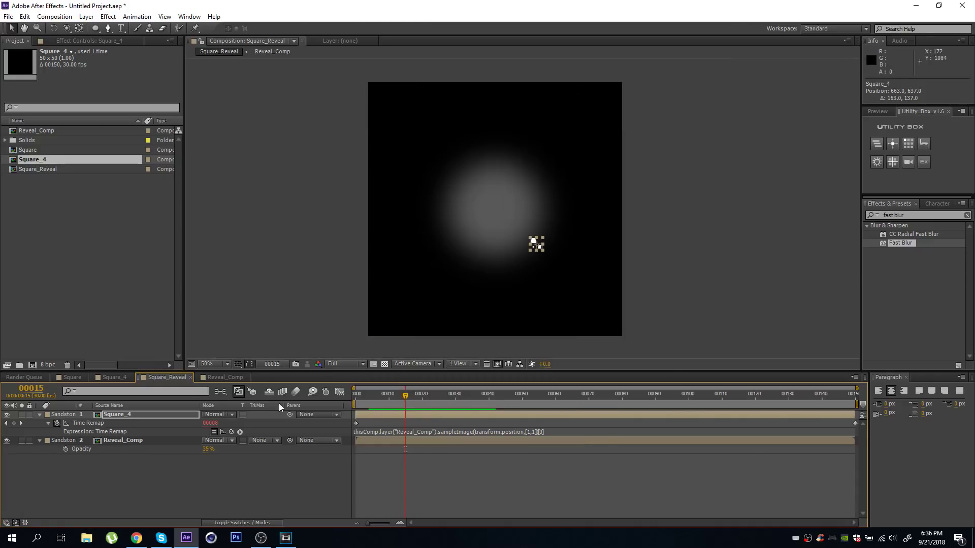
click(392, 394)
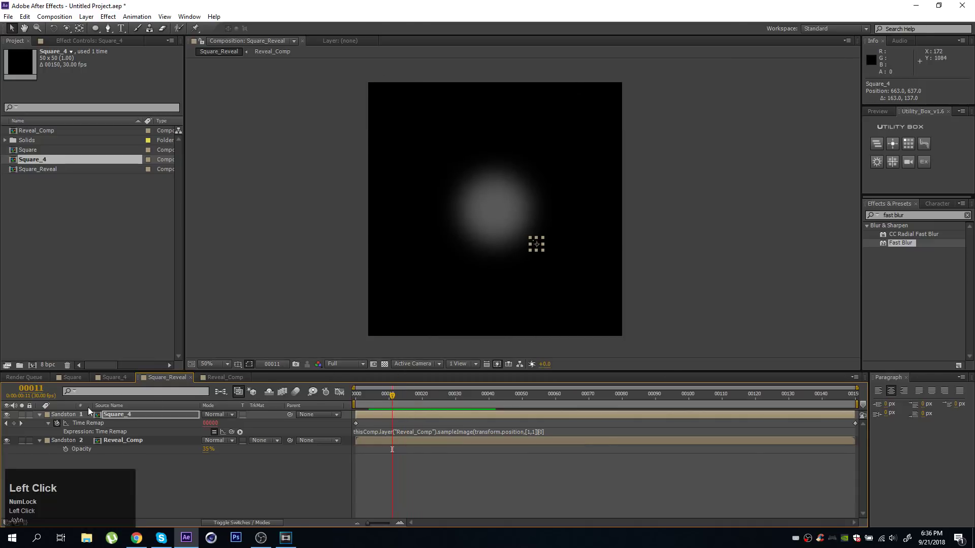
click(127, 414)
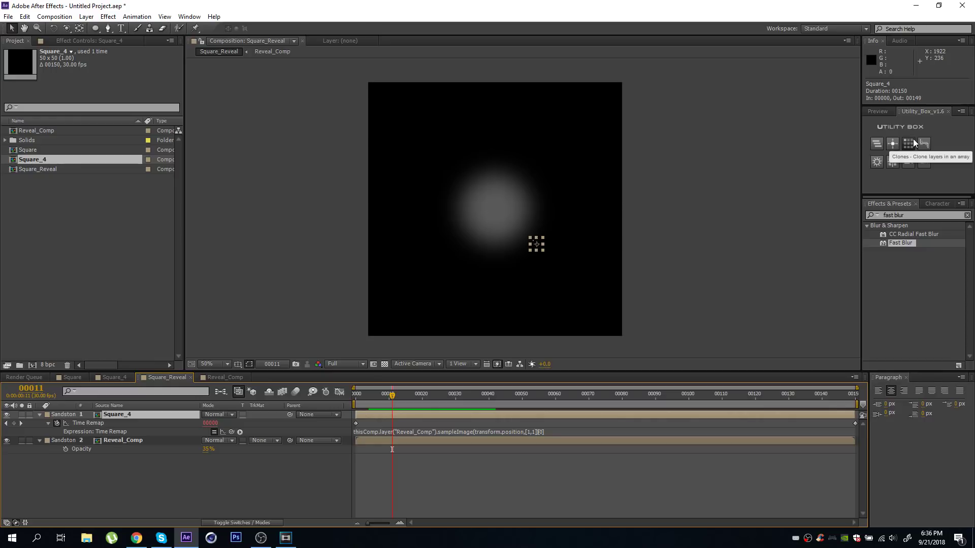
click(8, 16)
mouse_move(56, 310)
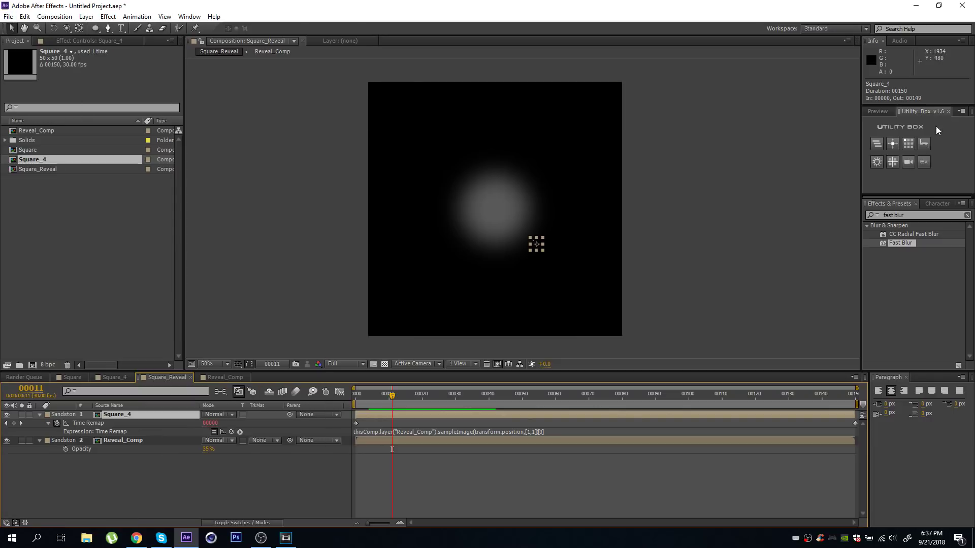
click(908, 145)
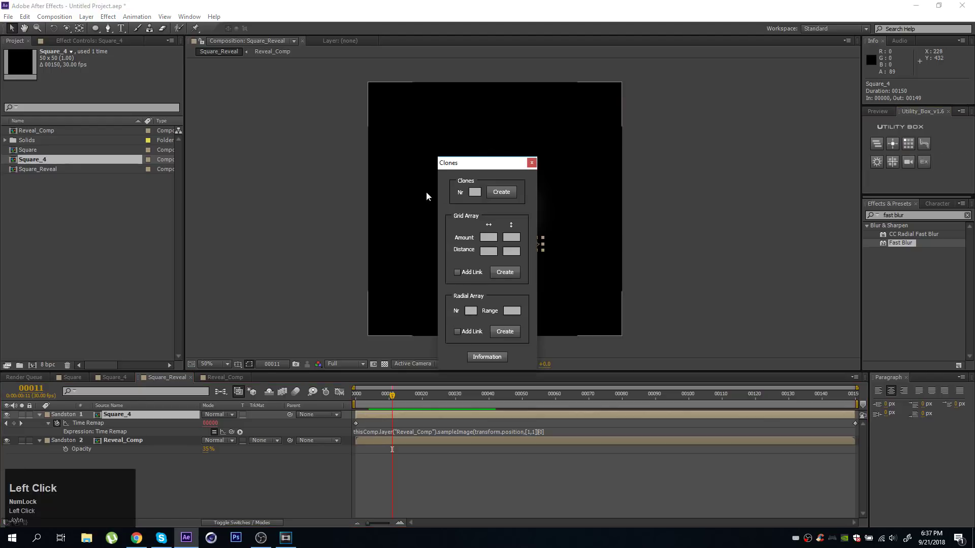
click(531, 163)
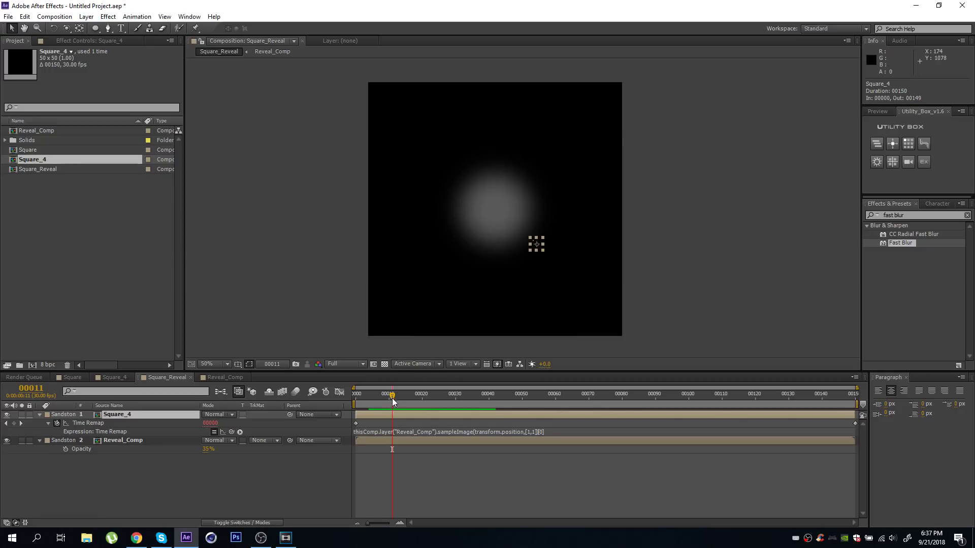
Step: Set the Square_4 layer's anchor point to 0, 0
click(395, 416)
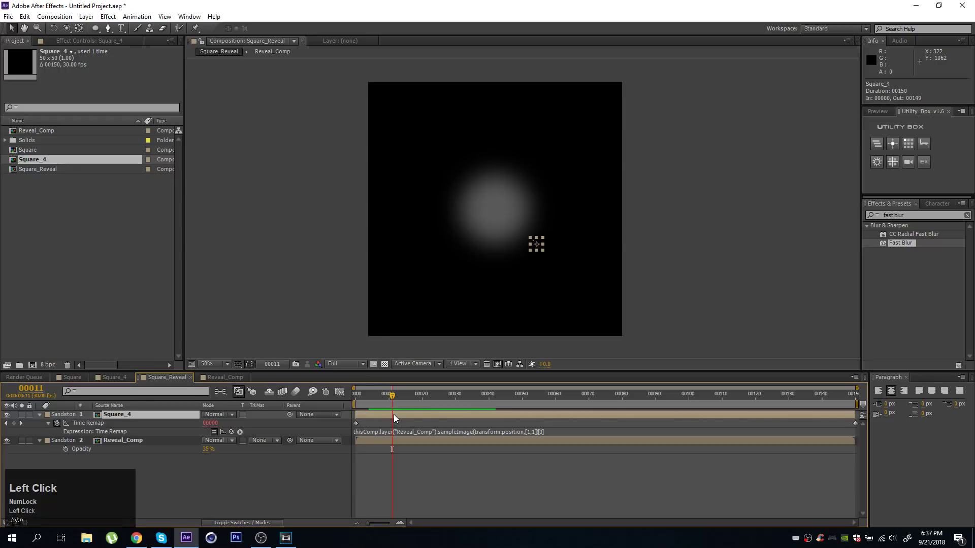
key(a)
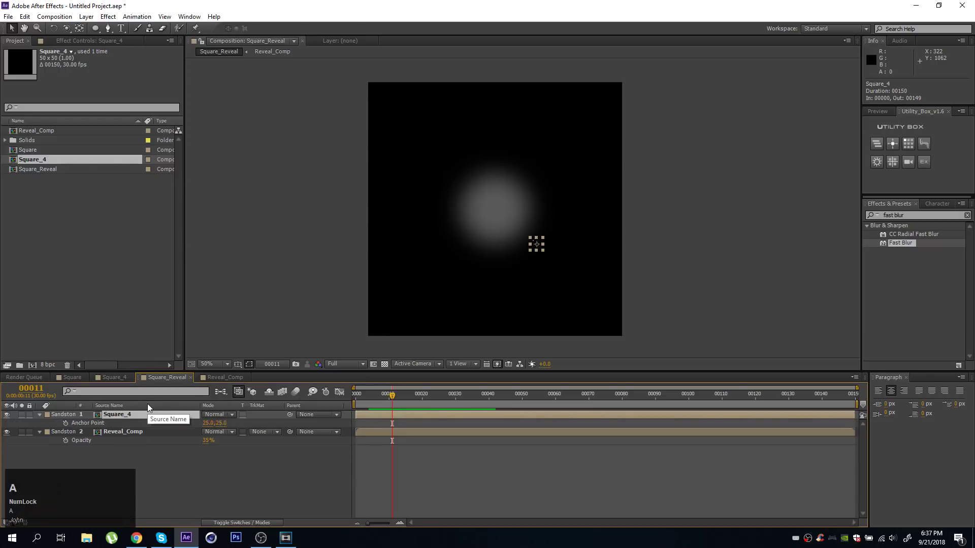
click(207, 424)
text(0)
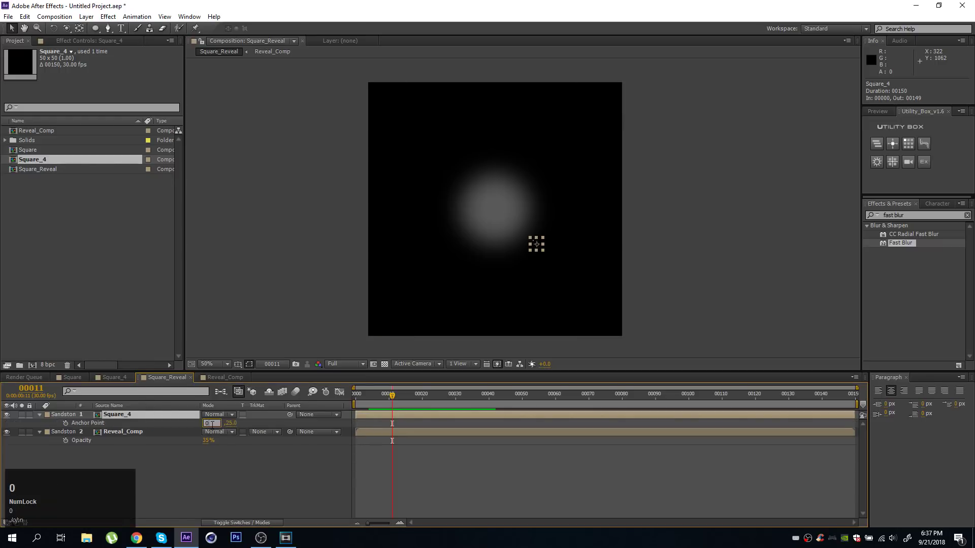
click(228, 424)
click(218, 423)
text(0)
click(160, 415)
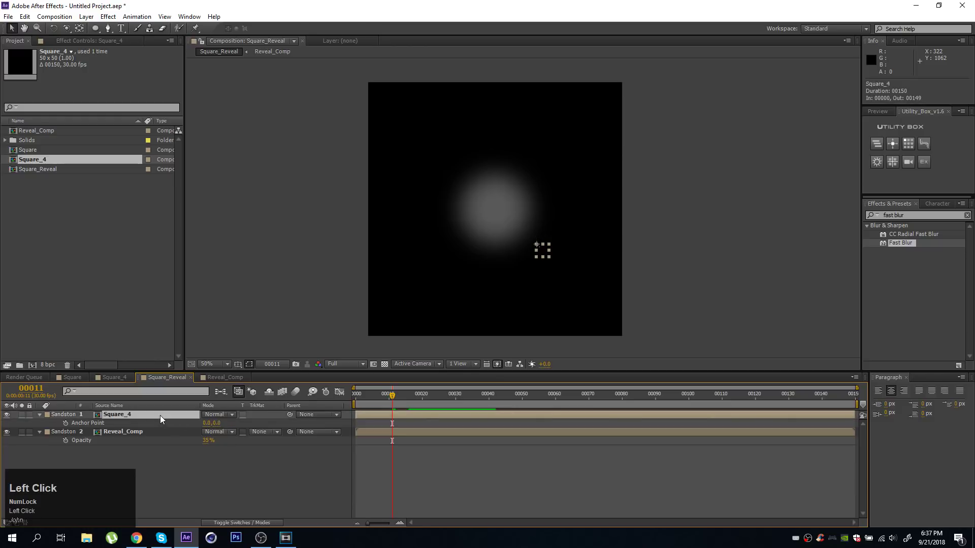
Step: Move Square_4 into the composition's top-left corner at position 0, 0 and show its Rotation property
drag(545, 254, 377, 93)
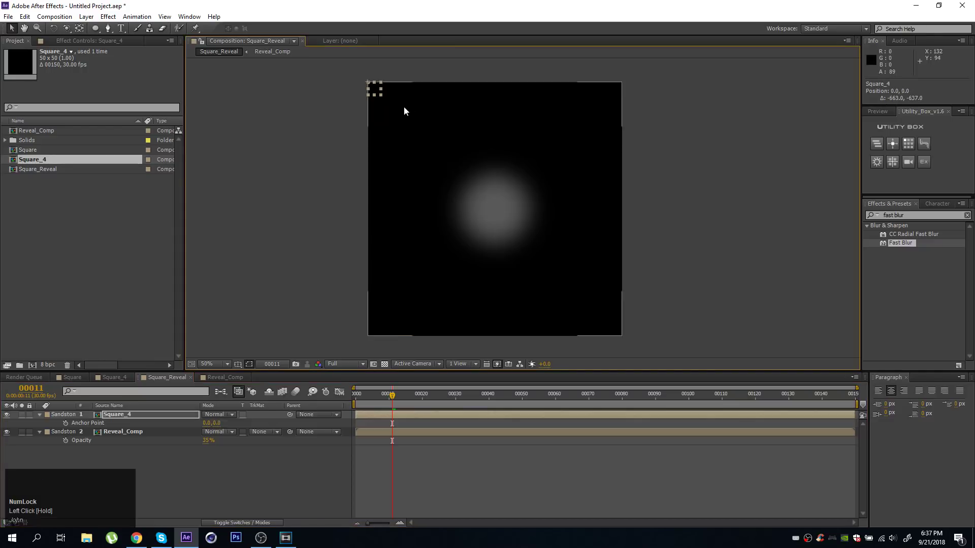
middle_click(404, 106)
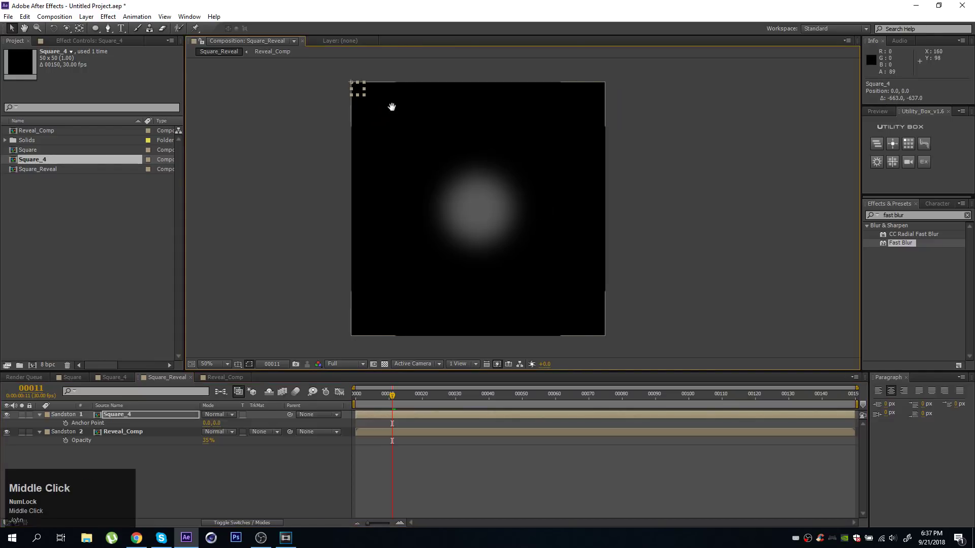
middle_click(349, 203)
scroll(298, 151, up, 1)
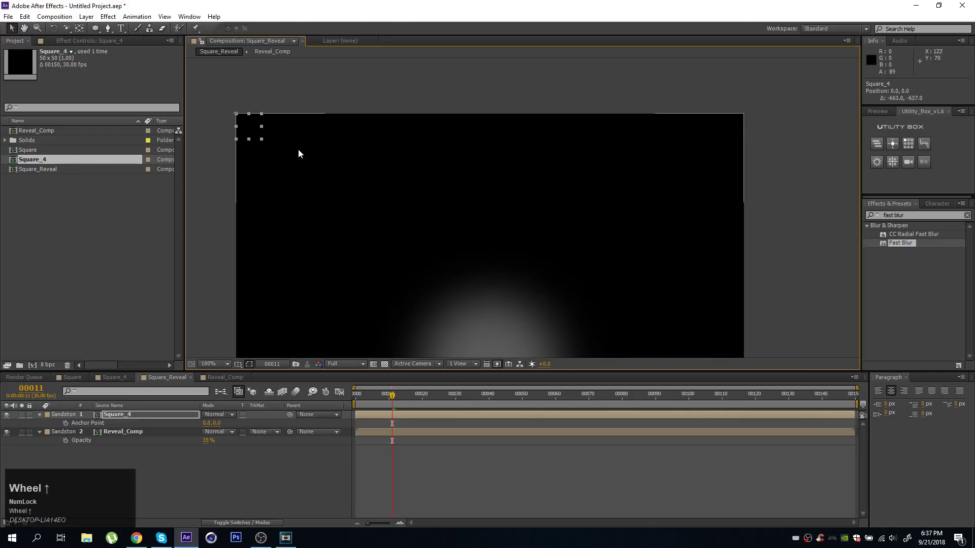
middle_click(340, 229)
key(r)
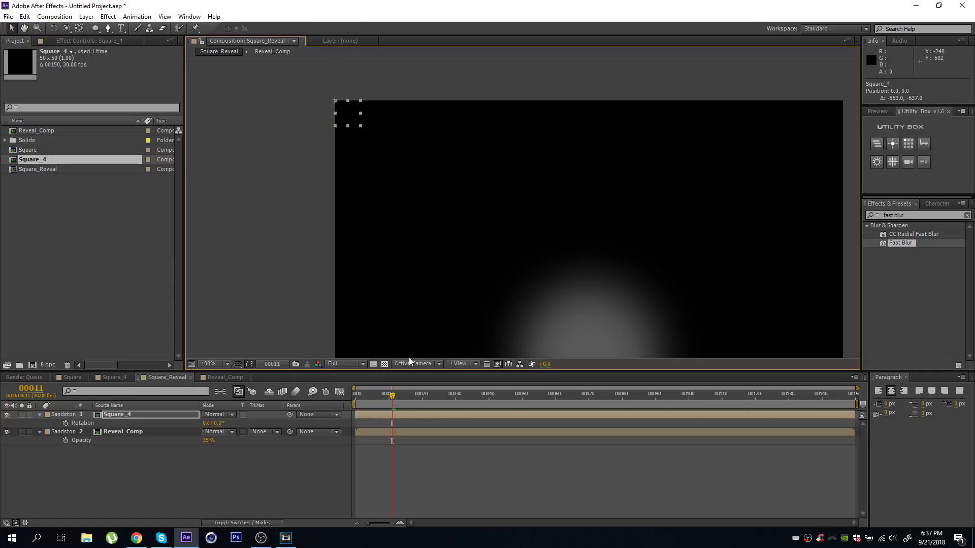
scroll(538, 213, down, 2)
middle_click(488, 179)
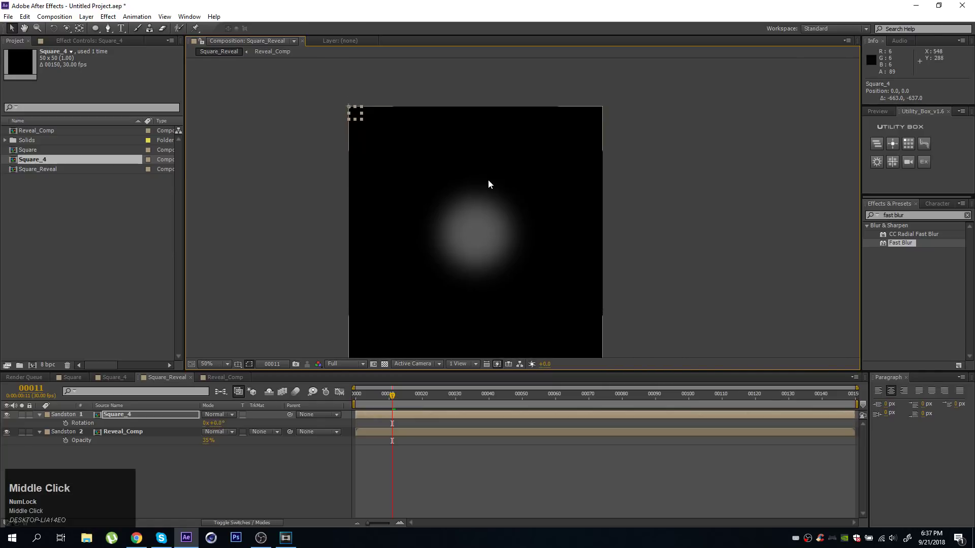
Step: Find the Transform effect under Distort and apply it to the Square_4 layer
click(395, 412)
click(911, 217)
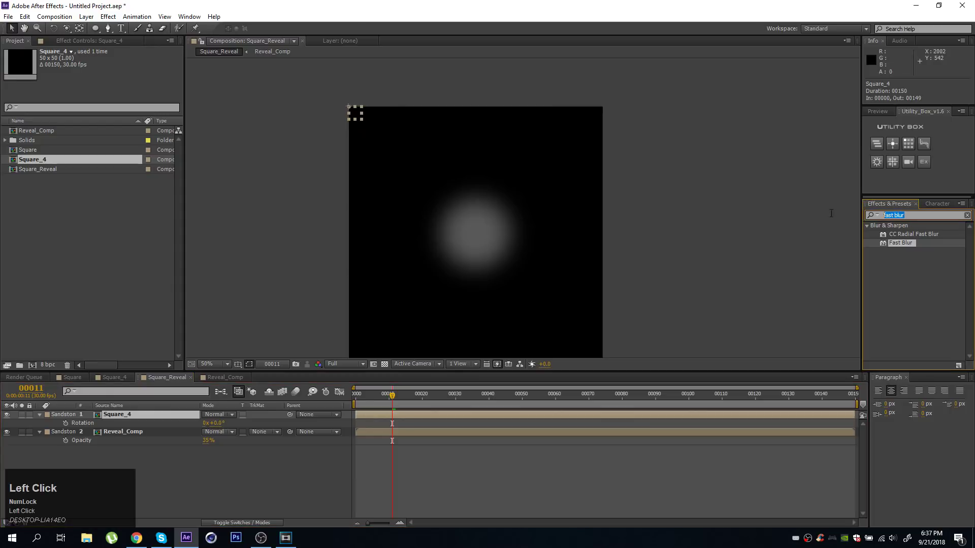
text(transform)
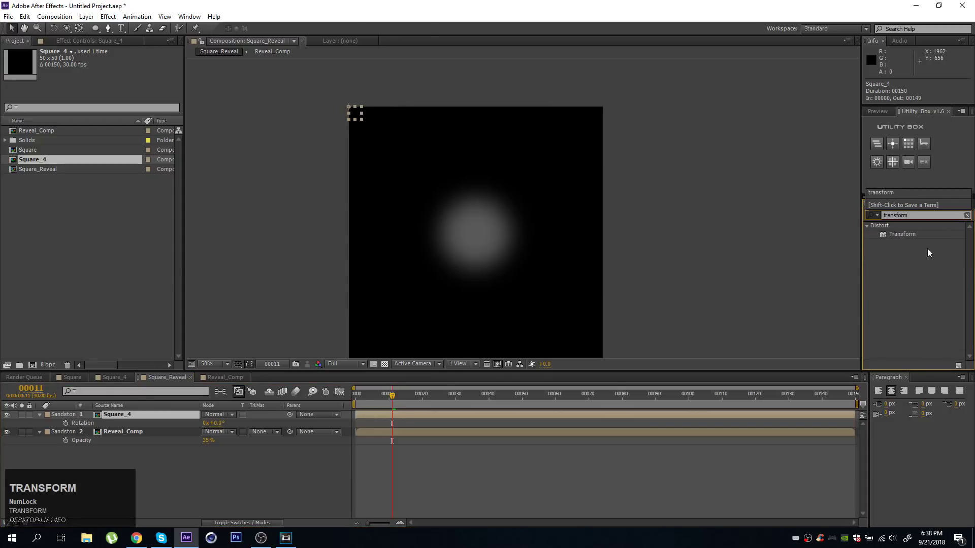
double_click(902, 234)
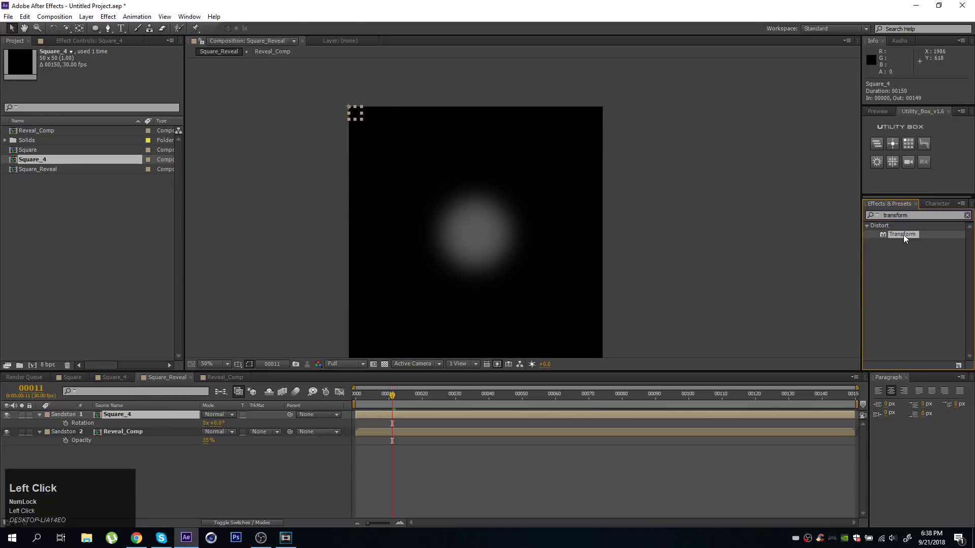
drag(356, 137, 492, 181)
scroll(485, 175, up, 1)
drag(457, 147, 419, 225)
scroll(401, 200, up, 1)
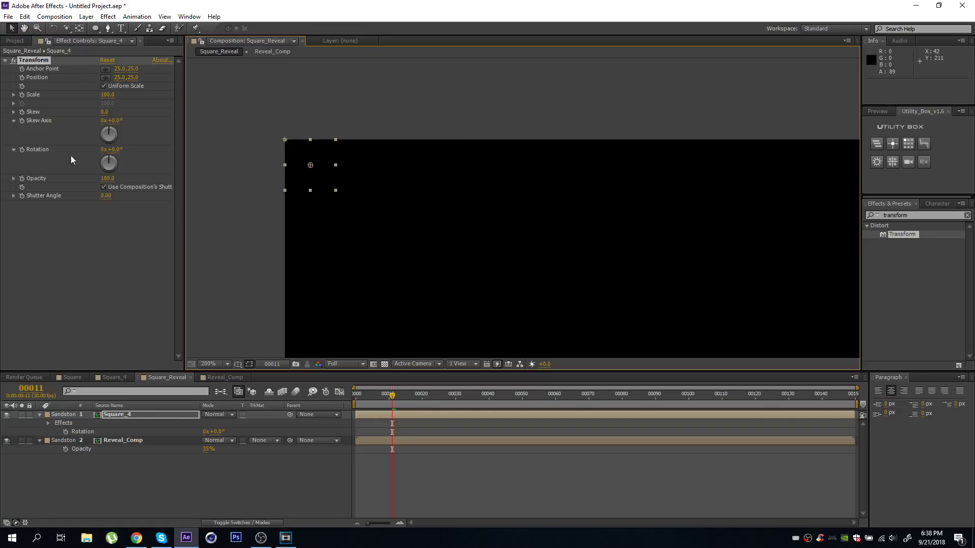
Step: Add an expression to the Transform effect's Rotation on Square_4, with the first line seedRandom(1,true);
alt+click(22, 150)
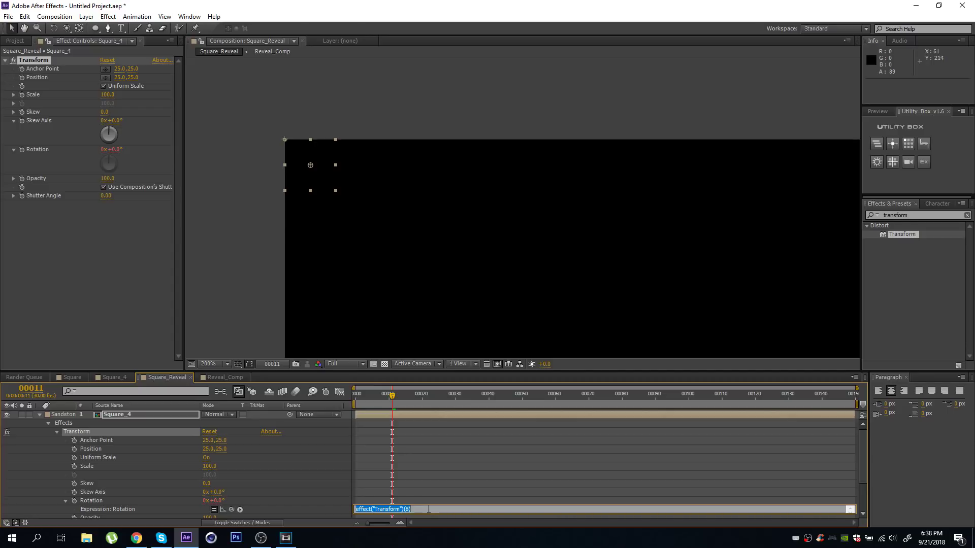
text(seedRa)
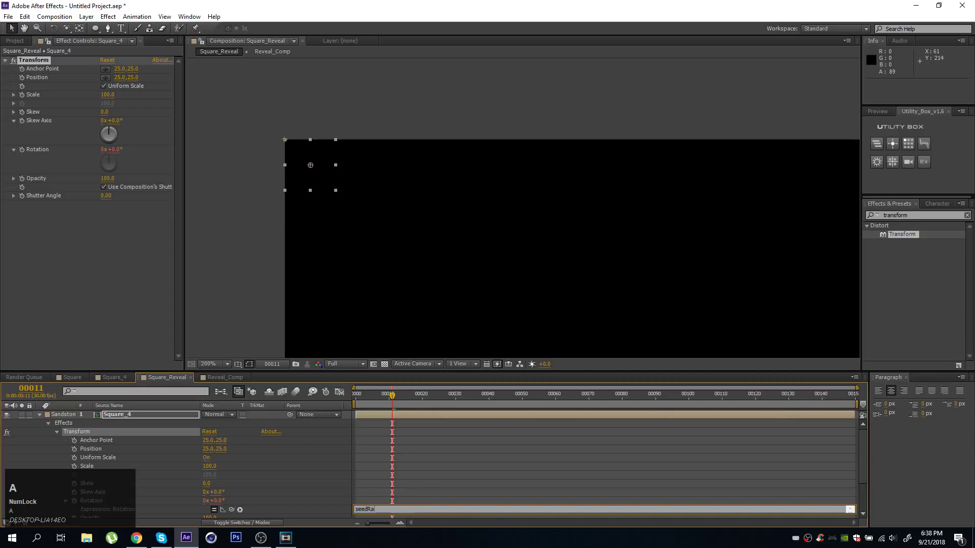
text(ndom())
key(Left)
text(1,true)
key(End)
text(;)
key(Return)
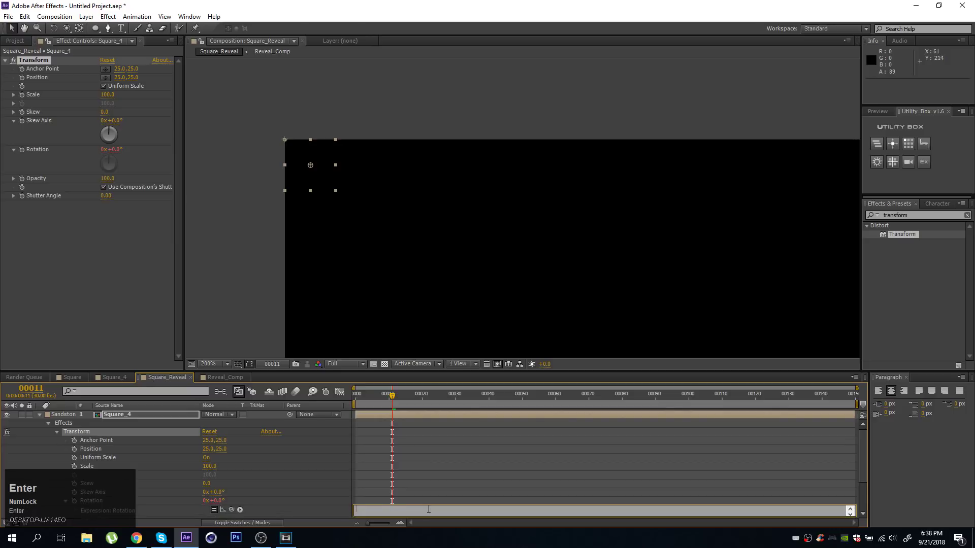
Step: Add the second line x = random(0,10); to the Rotation expression of Square_4's Transform effect
text(x =)
text(random())
key(Left)
text(0,10)
key(Right)
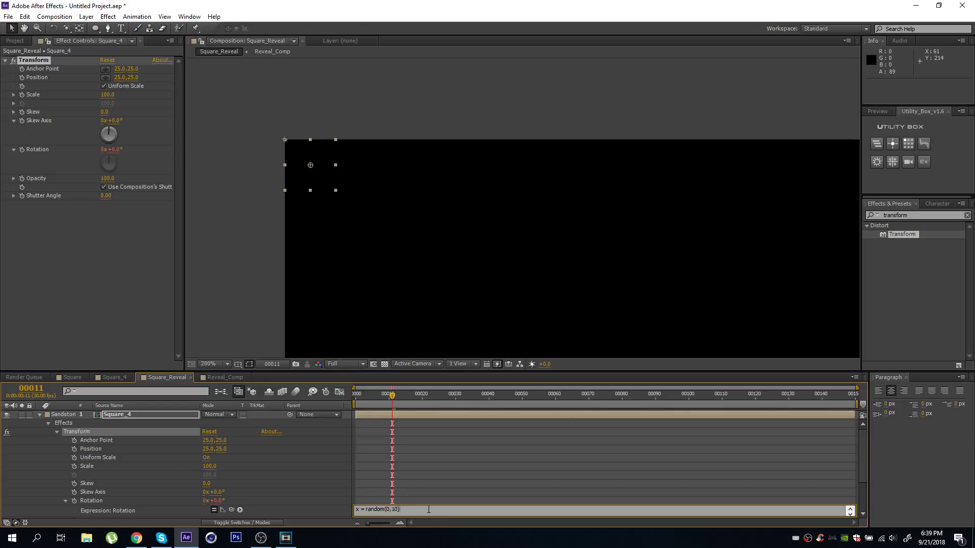
text(;)
key(KP_Enter)
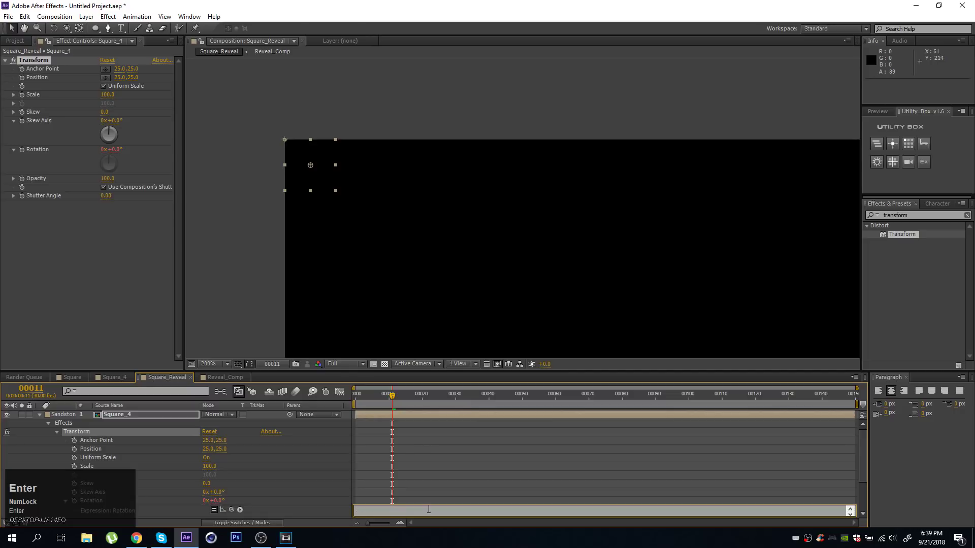
Step: Finish the Rotation expression with the line Math.round(x)* 90 and apply it
text(Math.round())
key(Left)
text(x)
key(Right)
text(* 90)
click(374, 416)
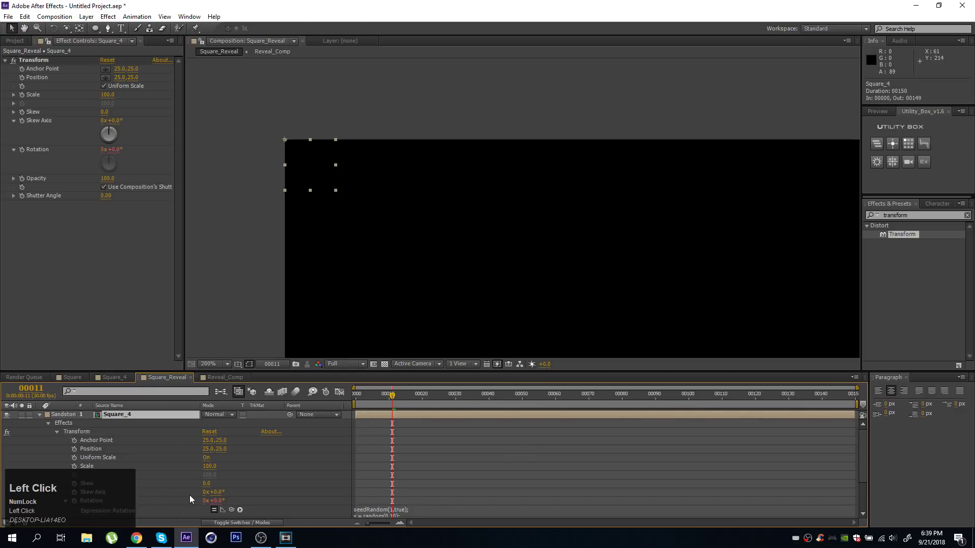
Step: Duplicate the Square_4 layer to compare the copies' Rotation values, and delete the extra copies
key(ctrl+d)
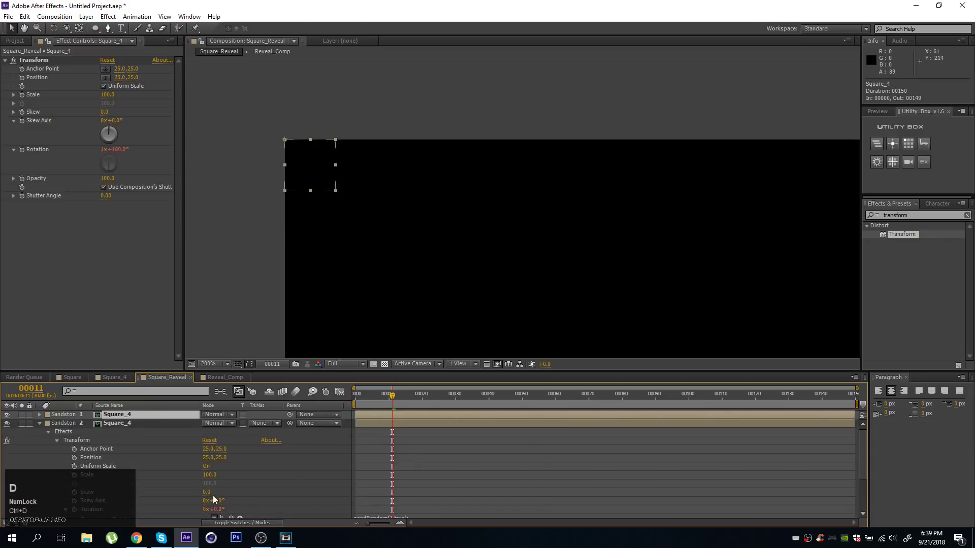
key(u)
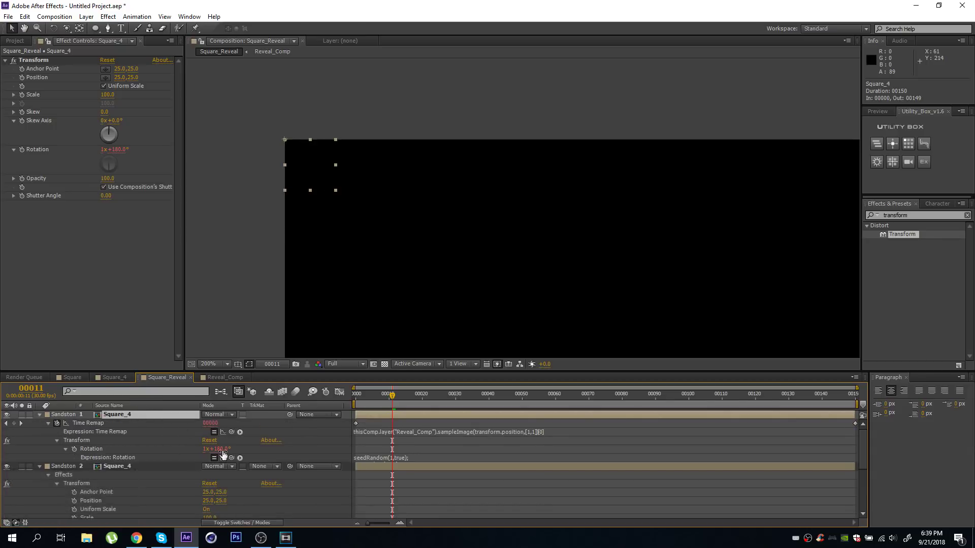
click(175, 414)
key(u)
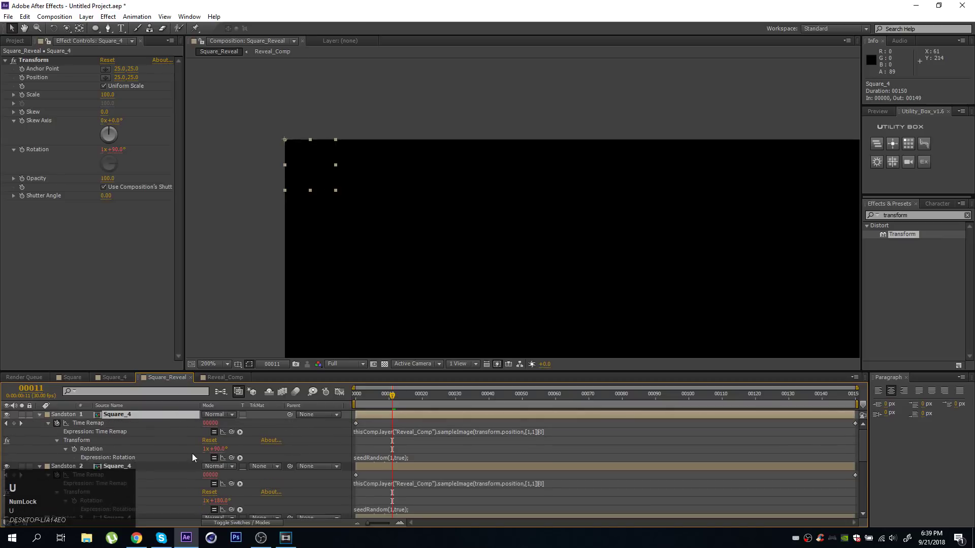
ctrl+click(167, 466)
key(Delete)
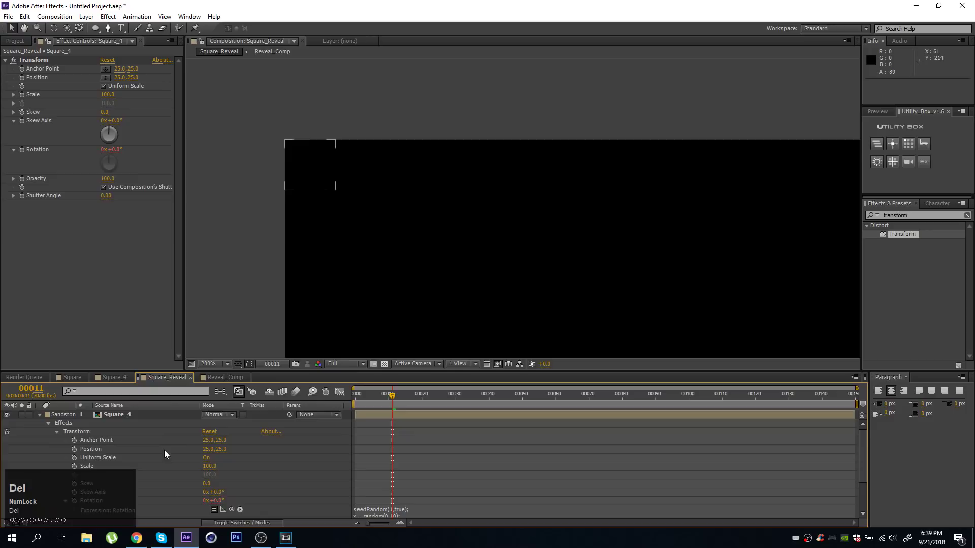
Step: Open the Utility Box Clones tool for Square_4 and set the Grid Array amount to 20 horizontally and 20 vertically
click(145, 416)
scroll(354, 200, down, 3)
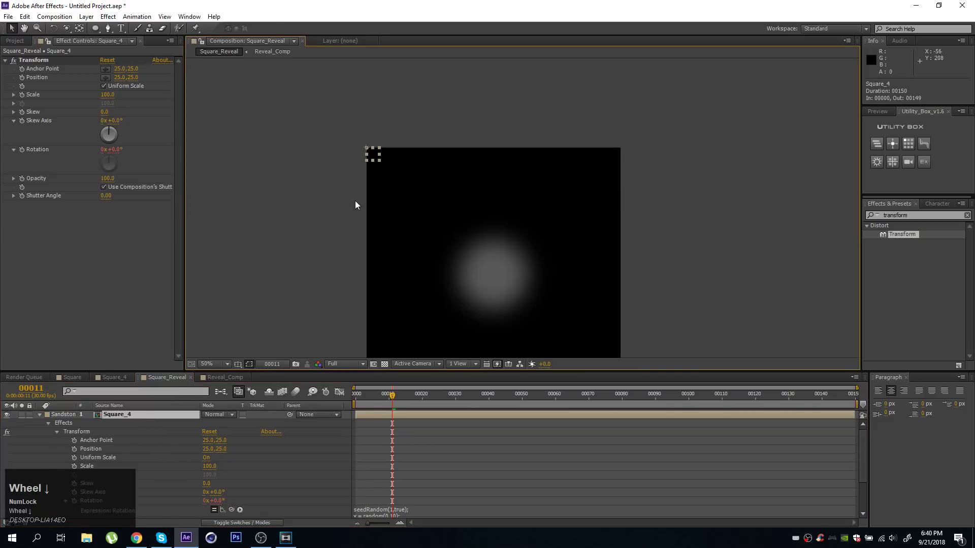
click(909, 144)
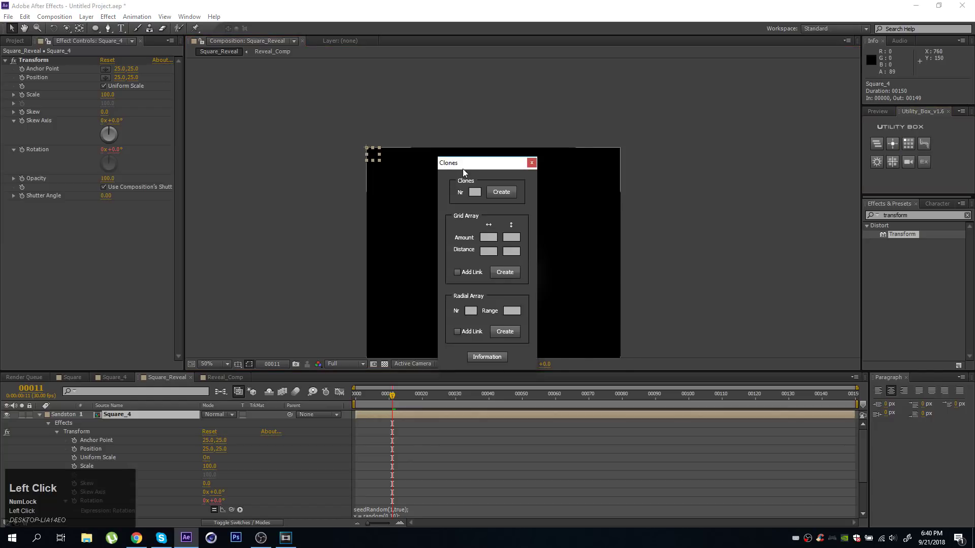
drag(462, 172, 670, 140)
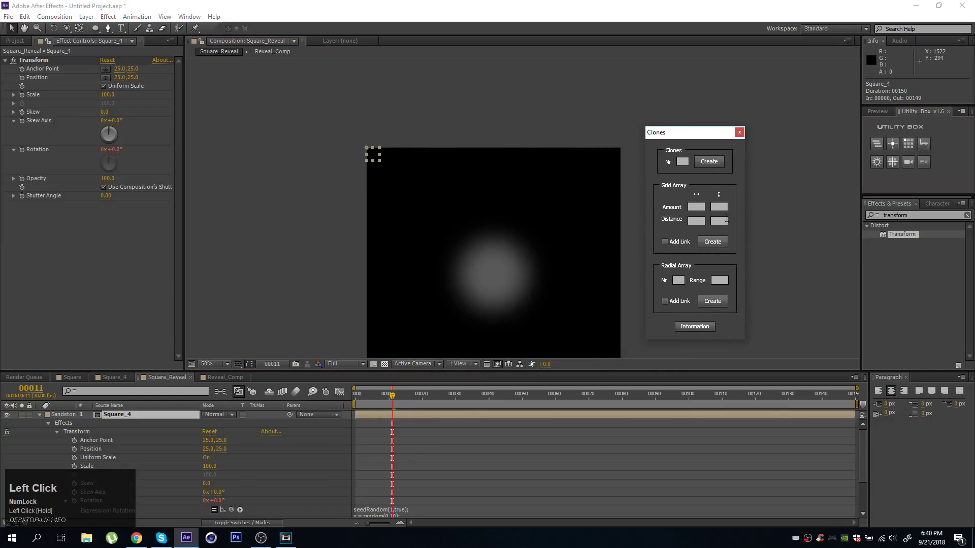
click(696, 207)
text(20)
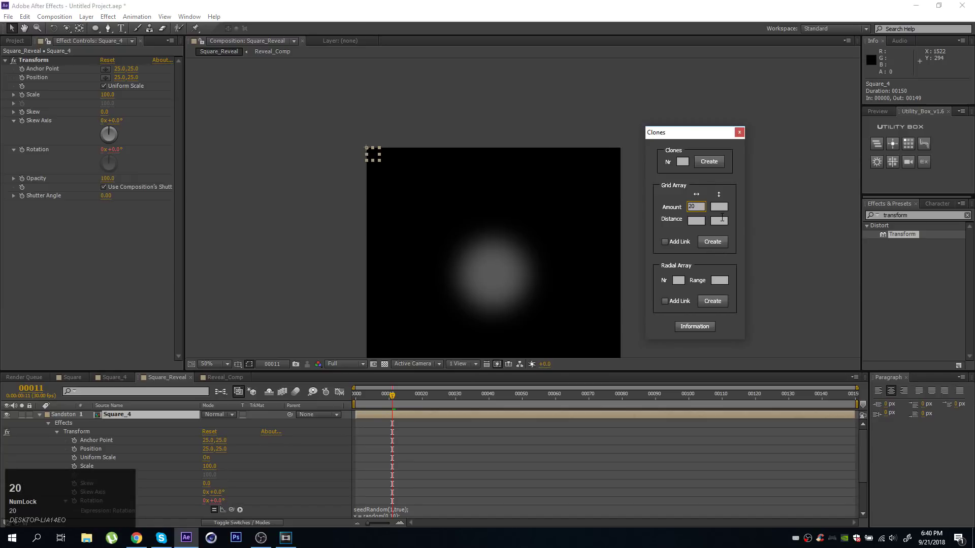
key(Tab)
text(2)
key(BackSpace)
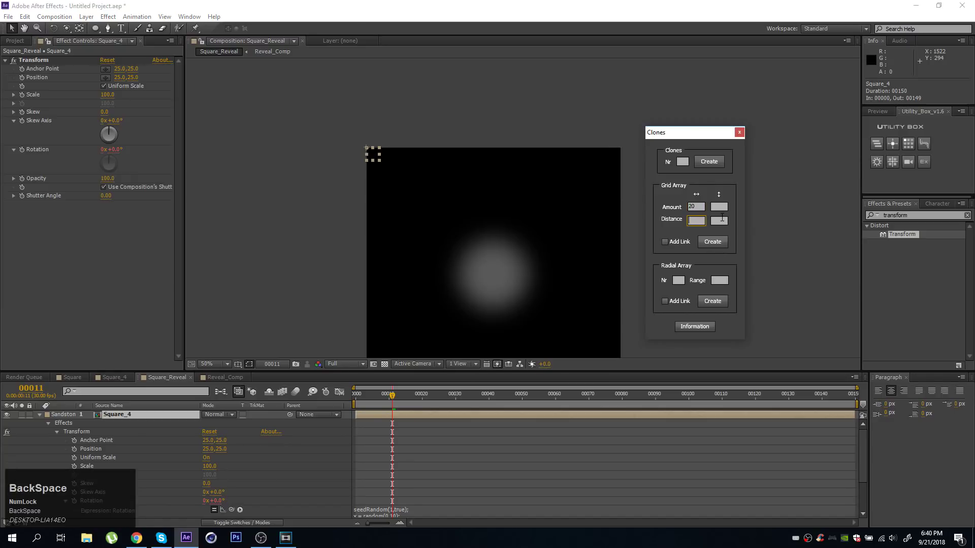
click(698, 207)
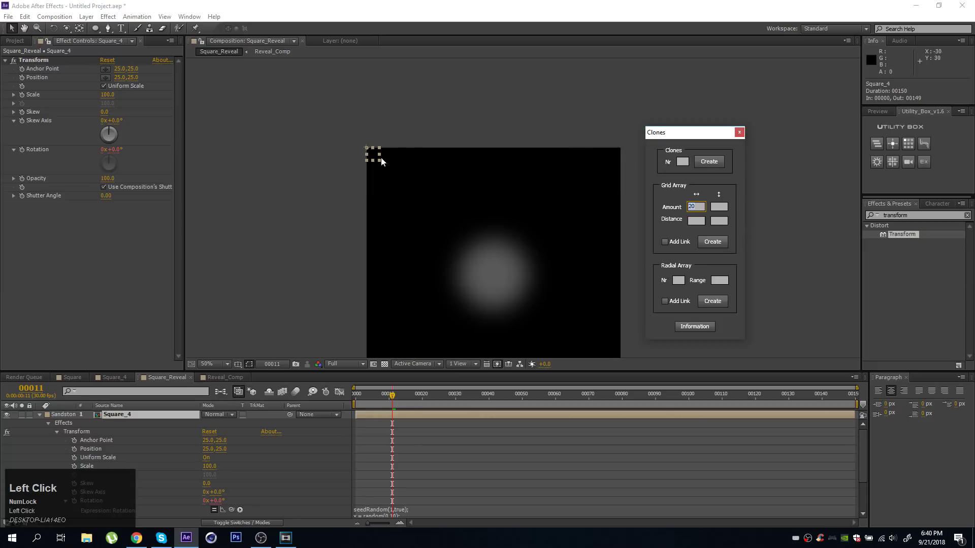
click(718, 207)
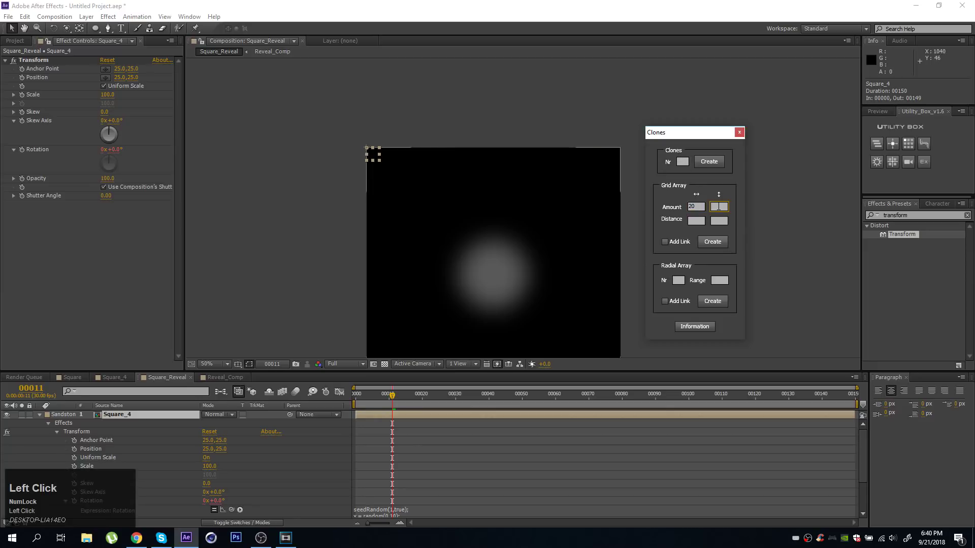
text(20)
Step: Set the grid distance to 50 in both directions, create the Grid Array of clones, and close the Clones dialog
click(699, 221)
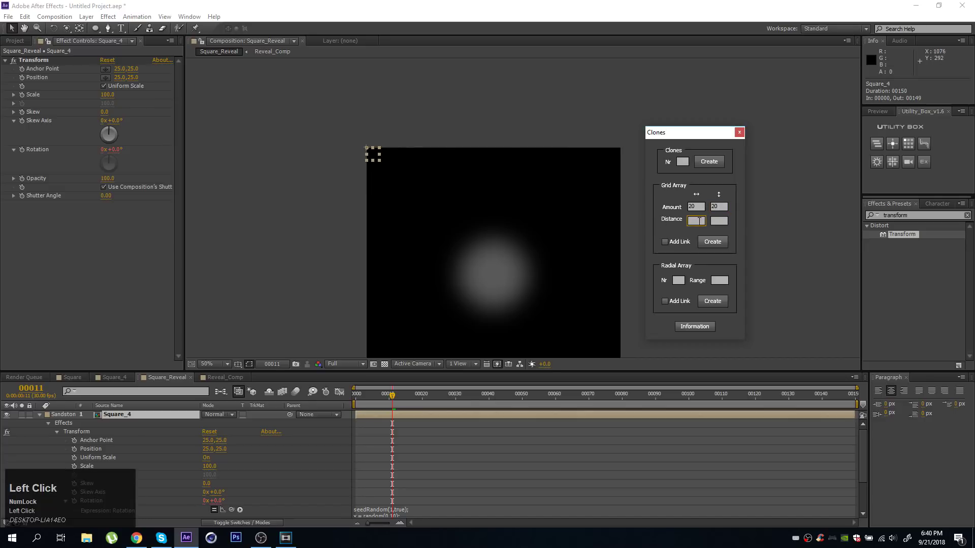
text(50)
click(716, 222)
text(50)
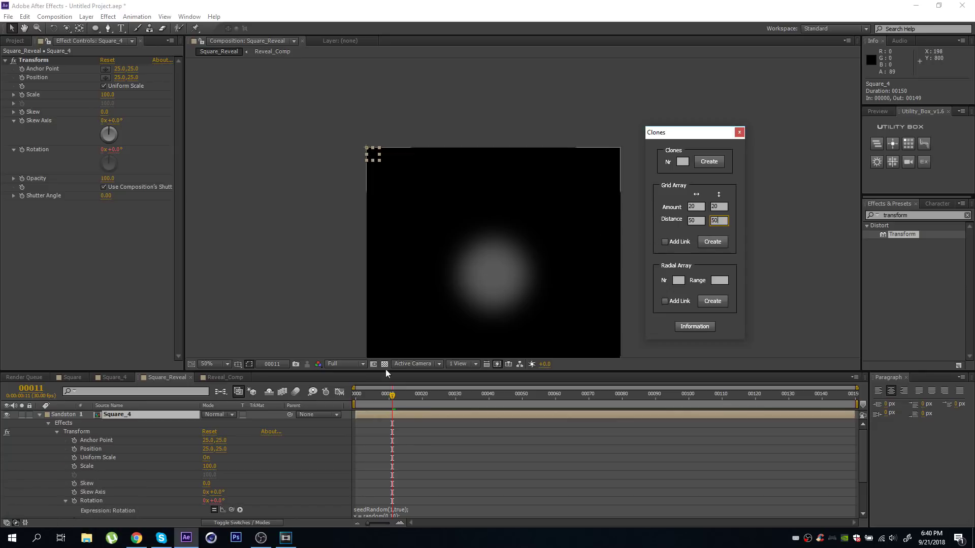
click(706, 245)
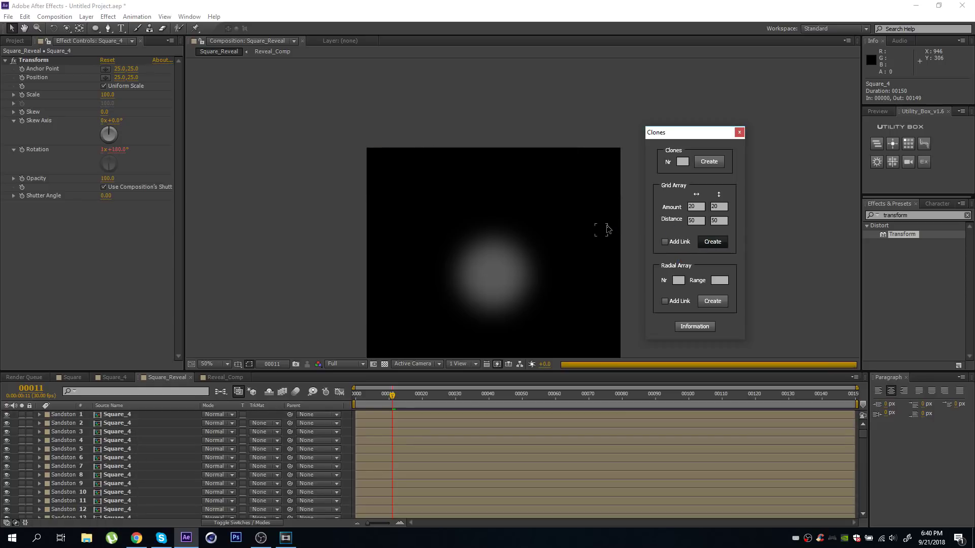
click(739, 132)
Step: Hide the Reveal_Comp layer beneath the cloned squares and collapse the properties of Square_4 layer 400
middle_click(466, 272)
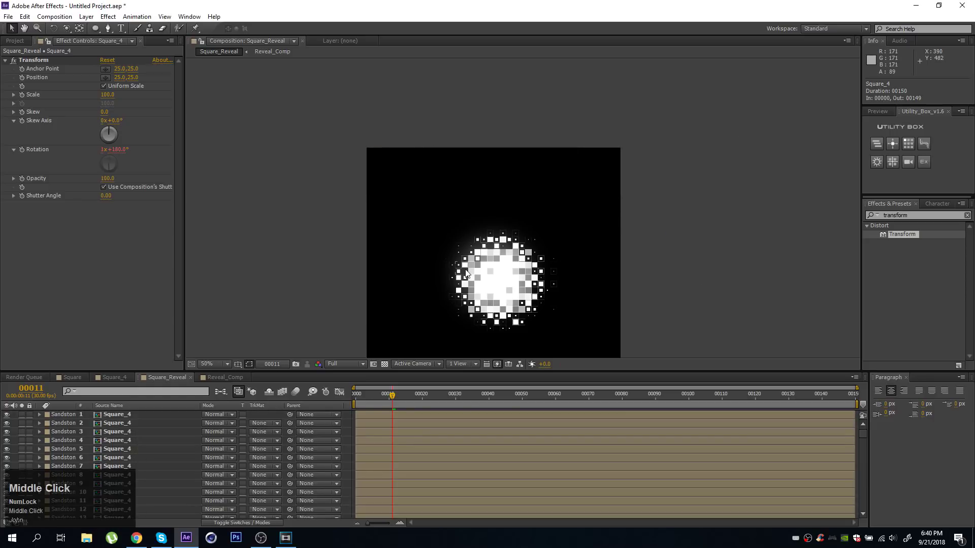
scroll(165, 479, down, 8)
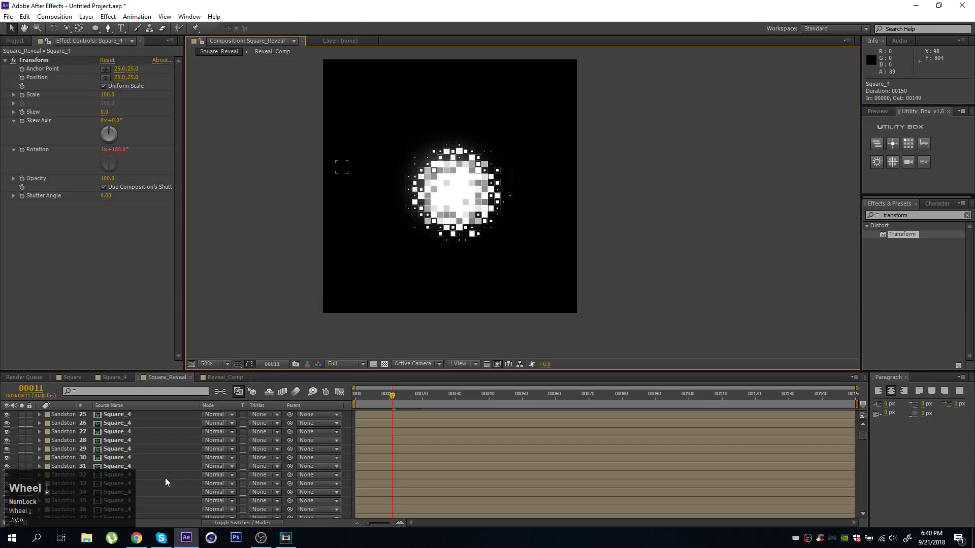
drag(861, 444, 861, 507)
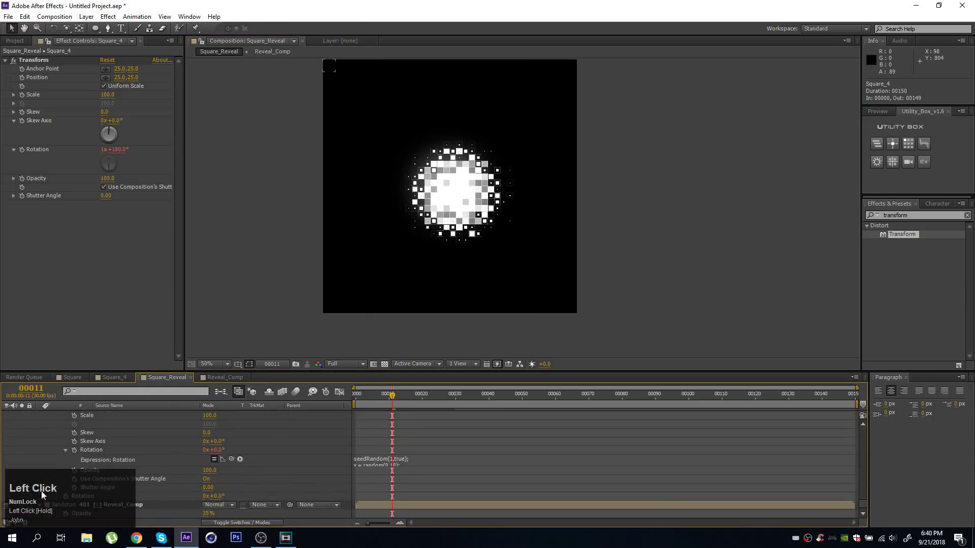
click(8, 505)
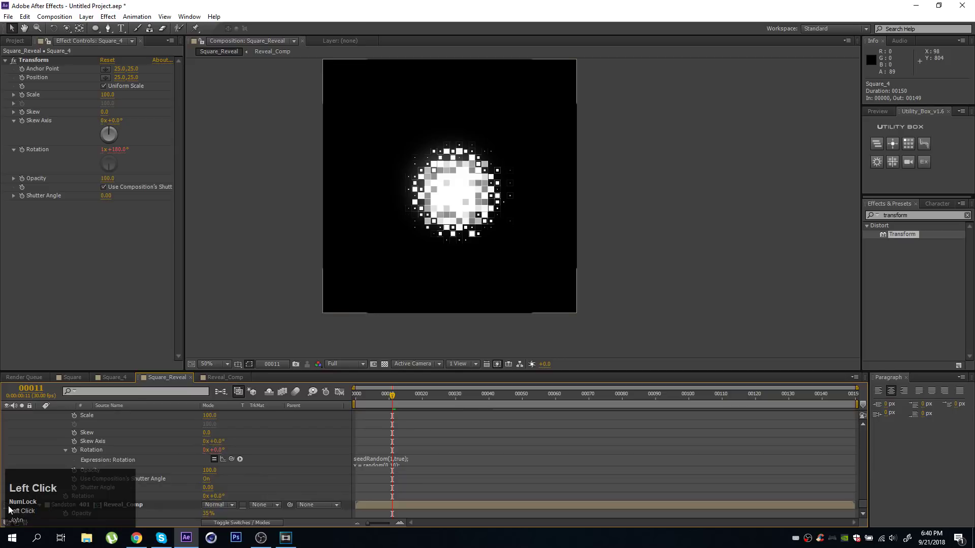
click(71, 508)
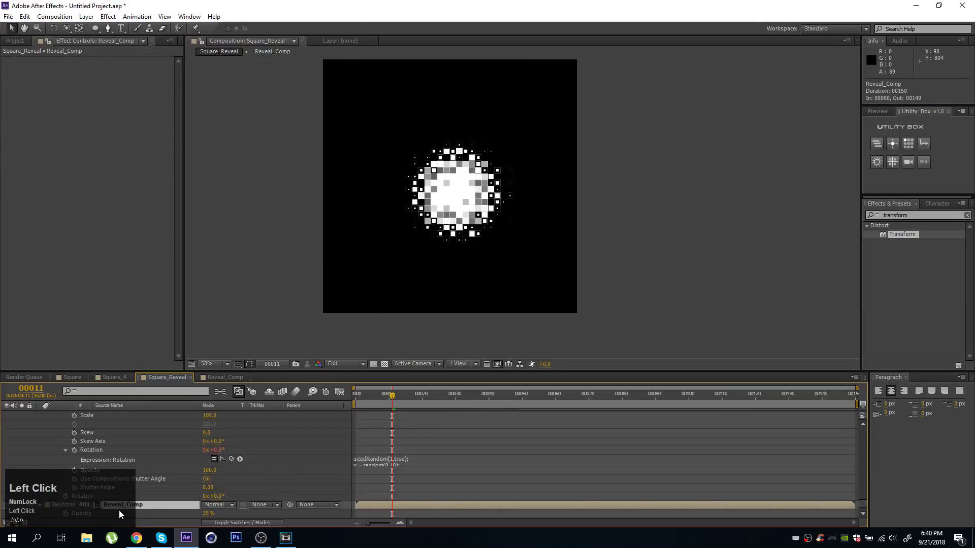
scroll(129, 467, up, 5)
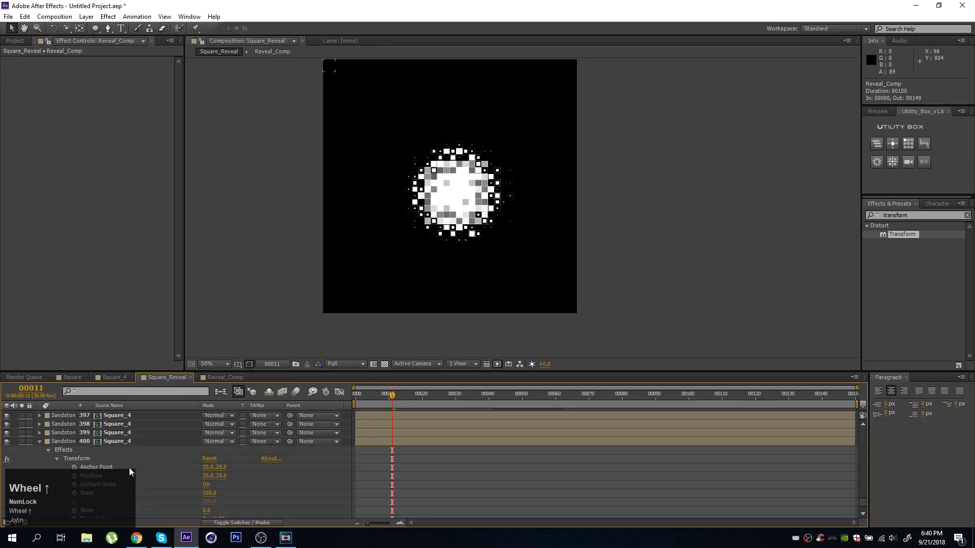
click(39, 442)
Step: Preview the square reveal in Square_Reveal at frames 26, 36 and 19
drag(391, 398, 442, 398)
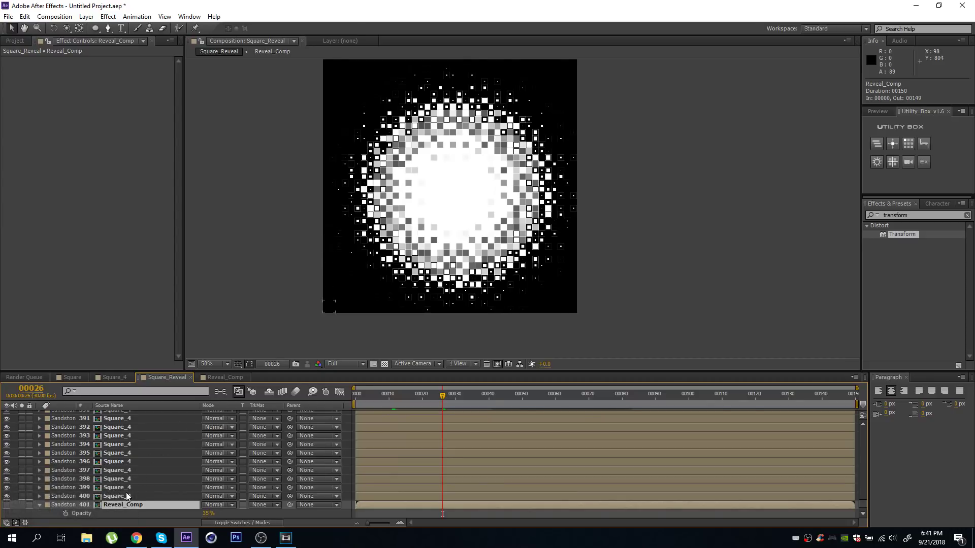
click(349, 469)
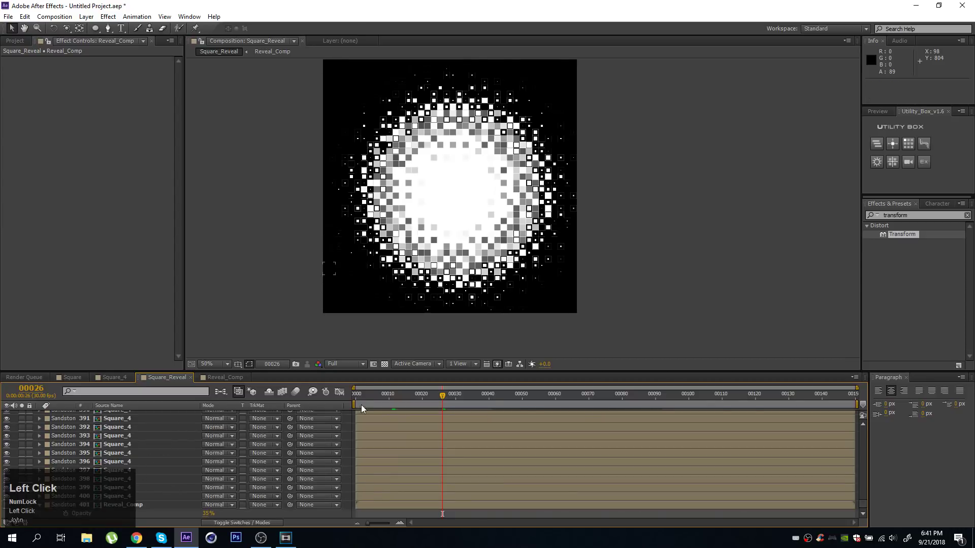
middle_click(400, 238)
click(474, 397)
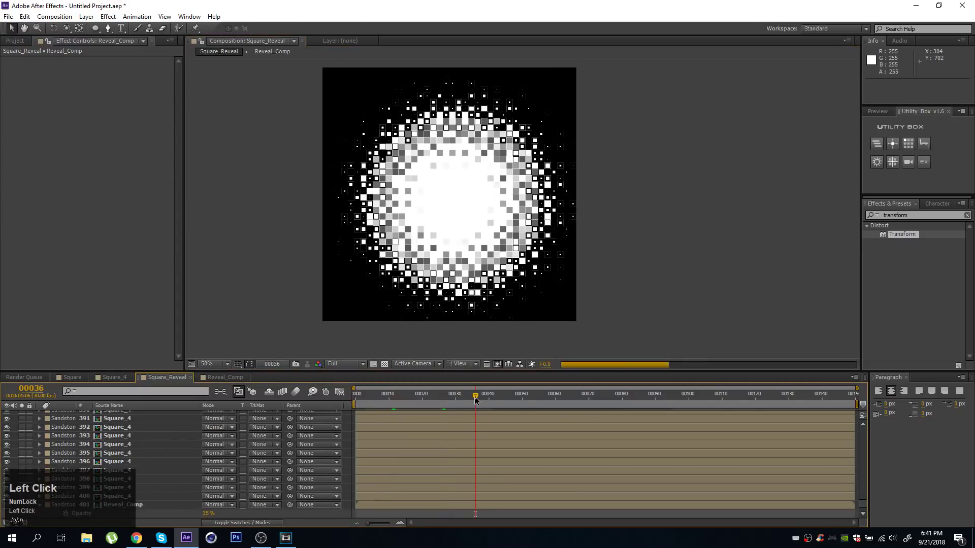
click(418, 398)
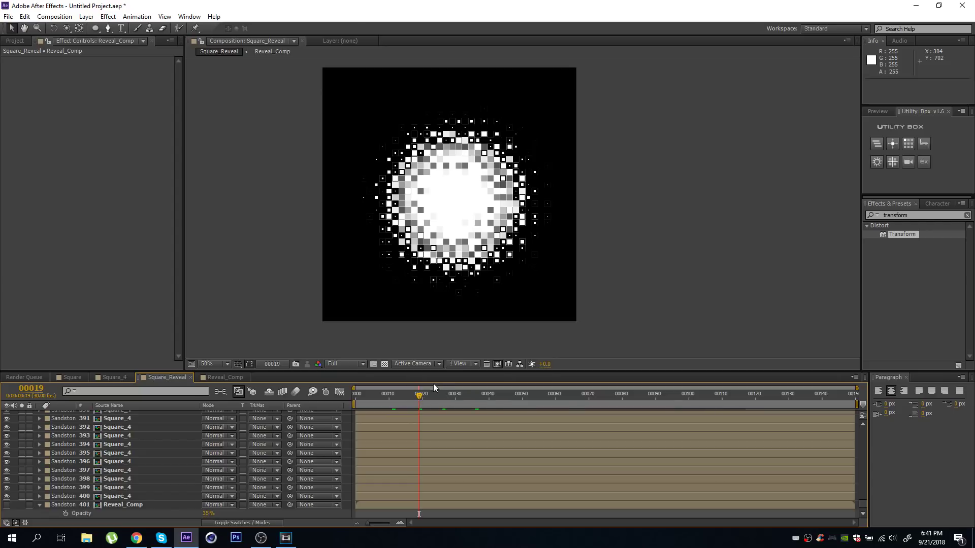
Step: Open the Reveal_Comp composition and hide its White Solid 3 layer
click(228, 378)
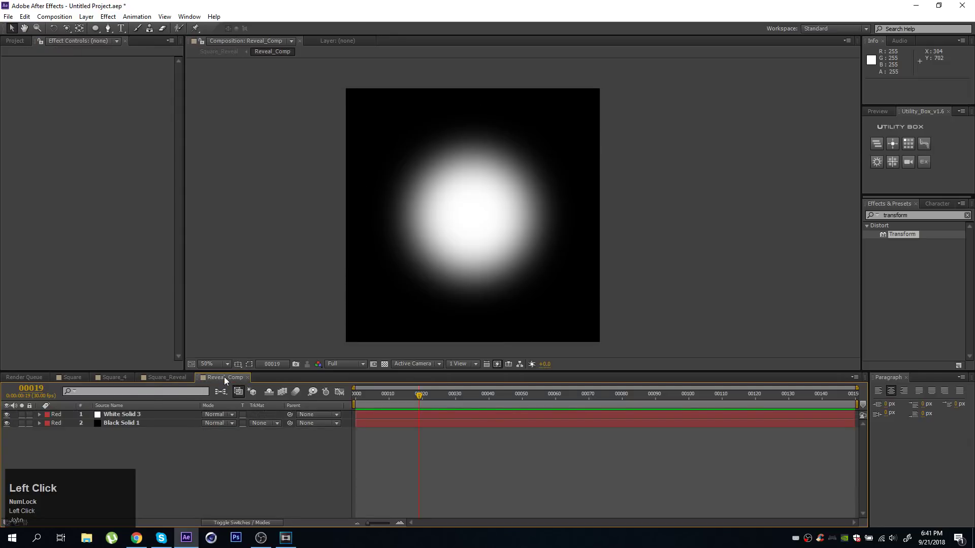
click(129, 417)
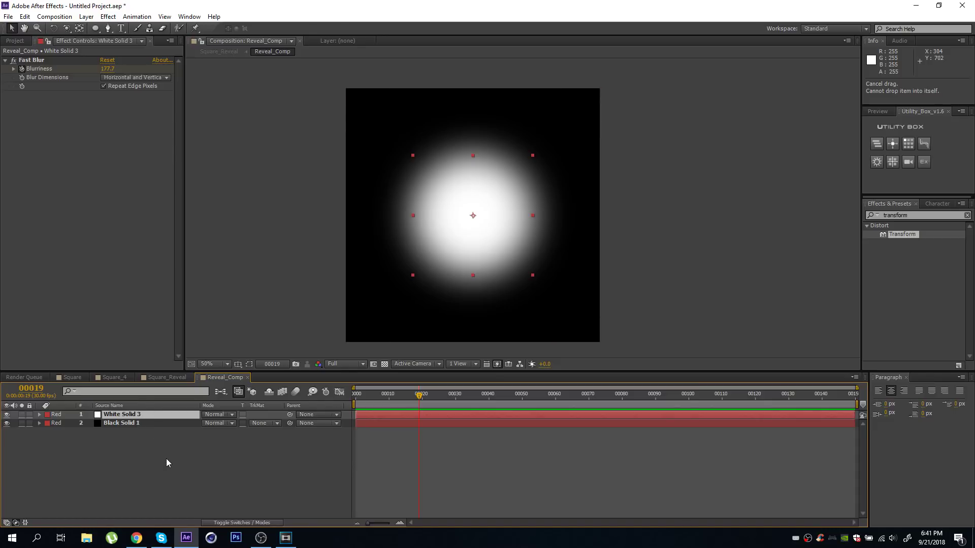
click(6, 415)
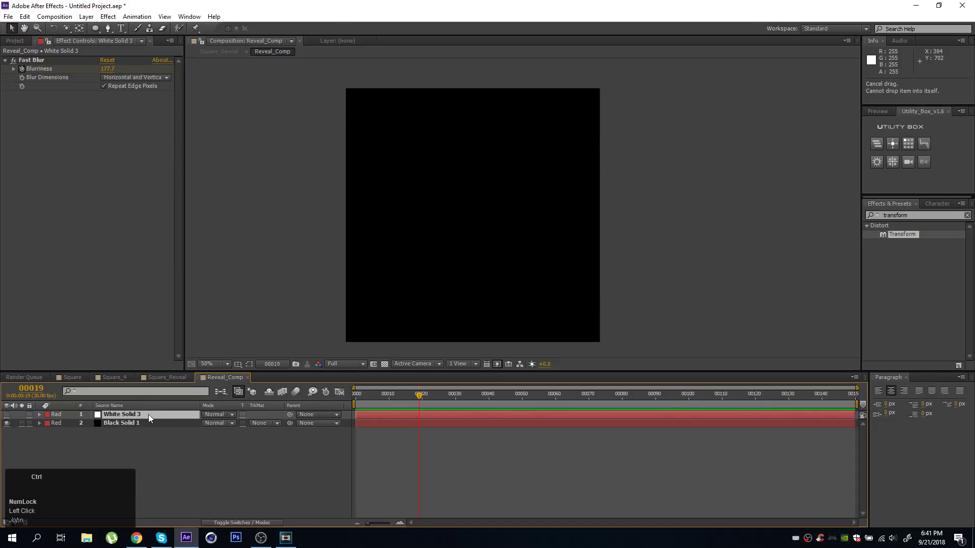
Step: Create a new solid with the white colour FFFFFF in Reveal_Comp
key(ctrl+shift+y)
click(480, 330)
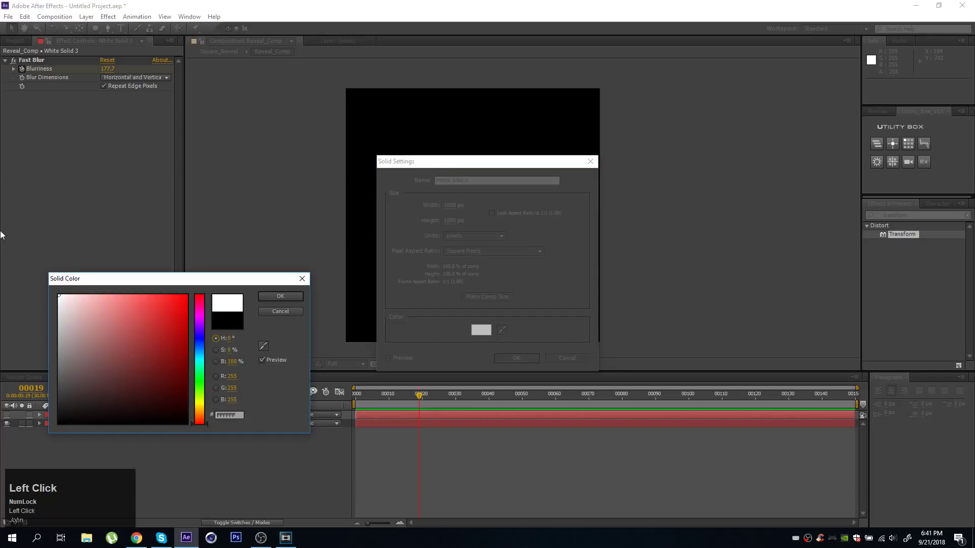
key(Return)
key(Return)
Step: Apply the Linear Wipe transition effect to the new white solid in Reveal_Comp
click(918, 215)
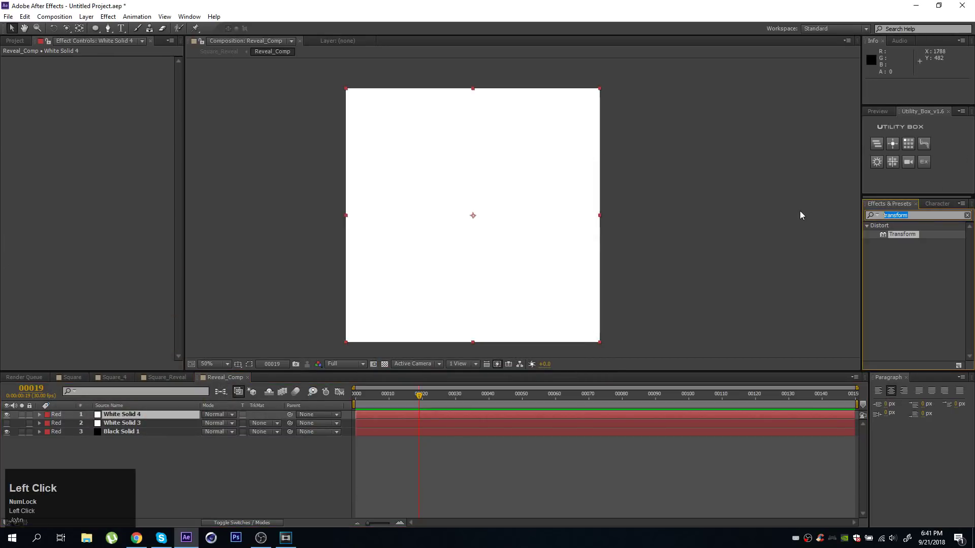
text(linear )
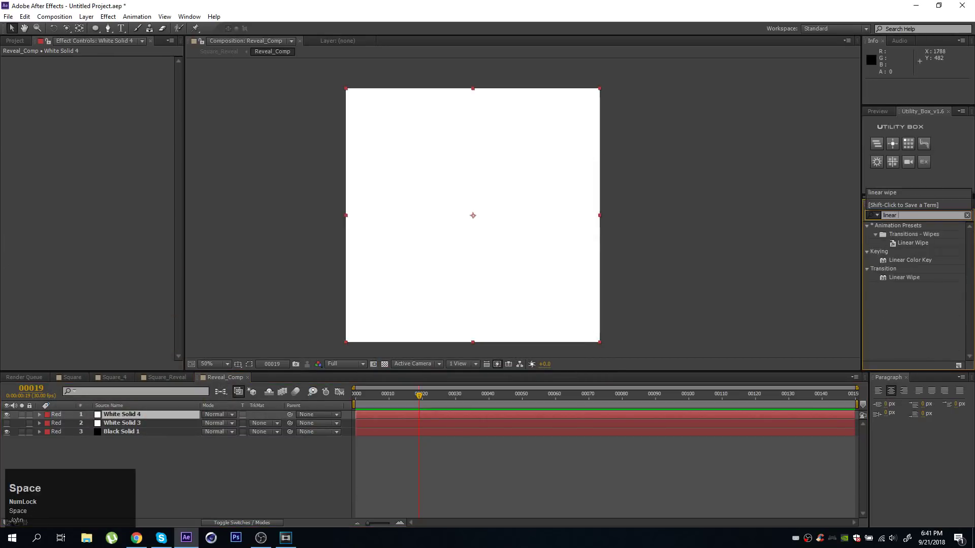
text(wipe)
double_click(904, 259)
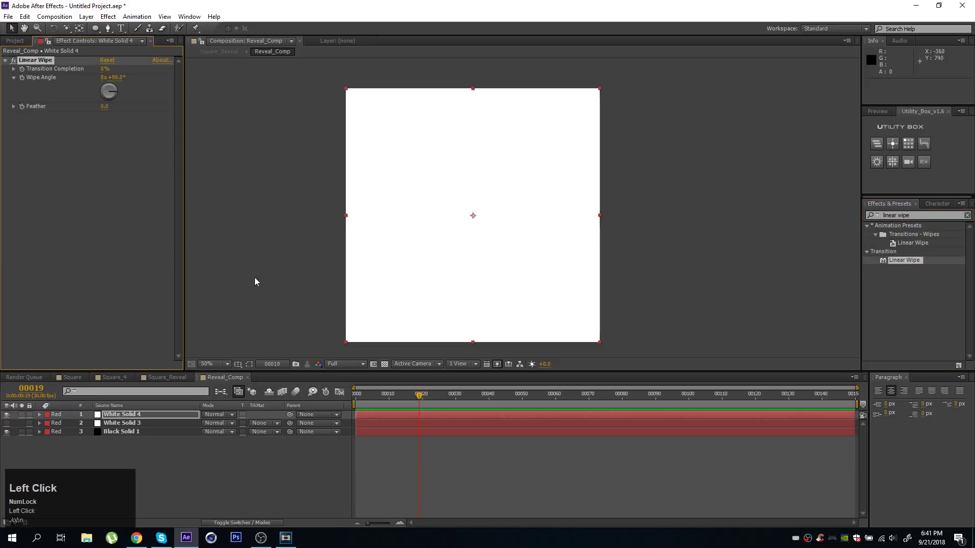
Step: Set the Linear Wipe's transition completion to about 56% and its wipe angle to 180°
drag(104, 68, 132, 69)
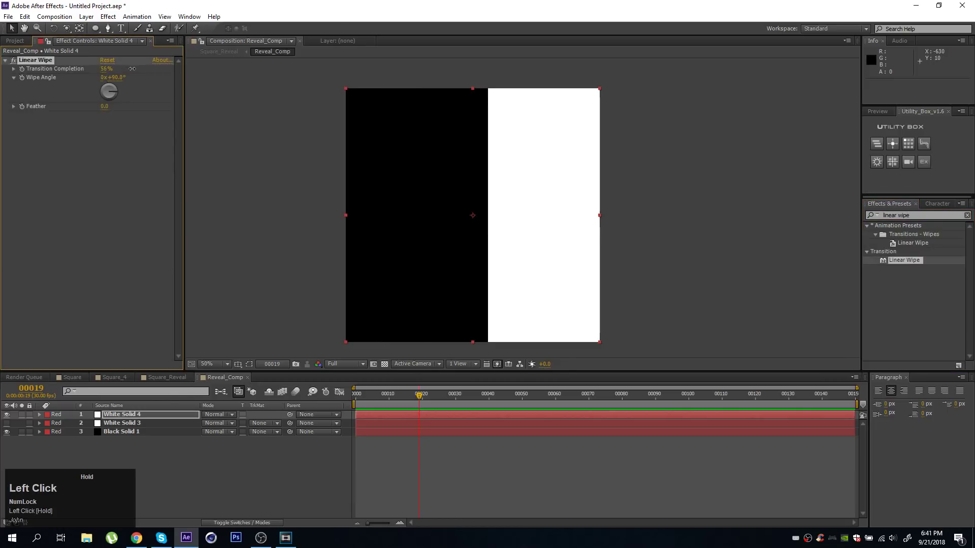
click(117, 77)
text(180)
key(Return)
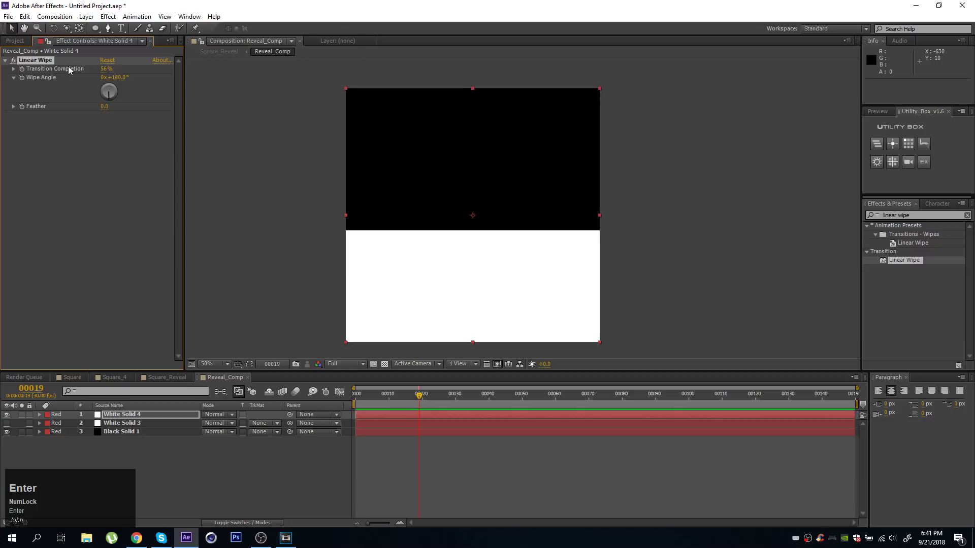
Step: Keyframe the wipe's Transition Completion from 0% at the first frame to 100% at frame 54, and feather the wipe edge
click(105, 69)
text(0)
key(Return)
drag(417, 394, 535, 394)
click(18, 68)
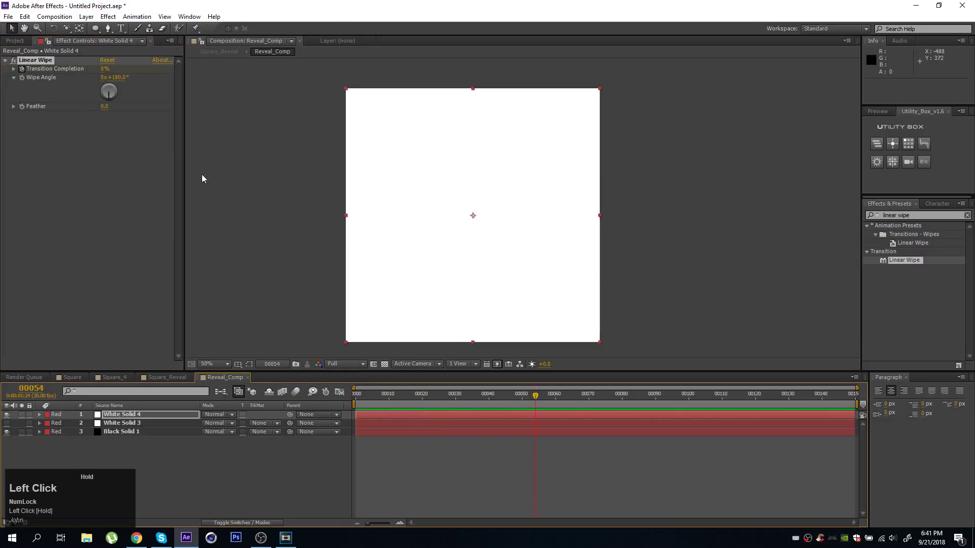
click(101, 69)
text(100)
key(Return)
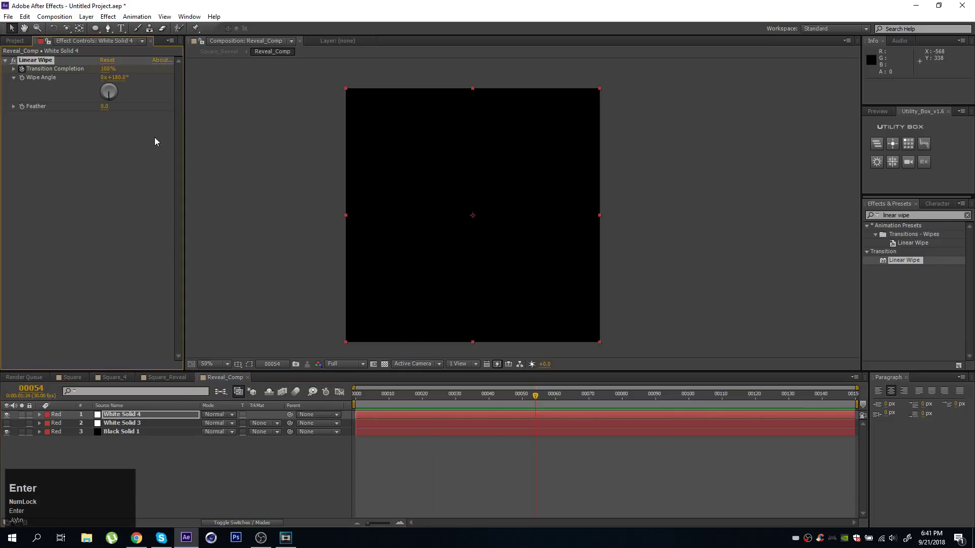
drag(452, 395, 435, 395)
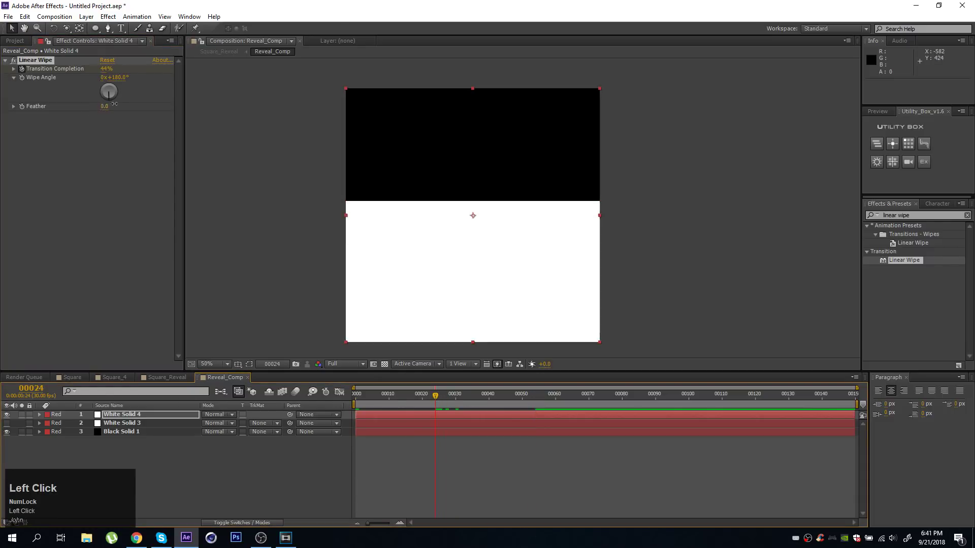
drag(106, 106, 248, 107)
Step: Preview the linear wipe reveal in Square_Reveal at frames 15, 6 and 31
click(157, 378)
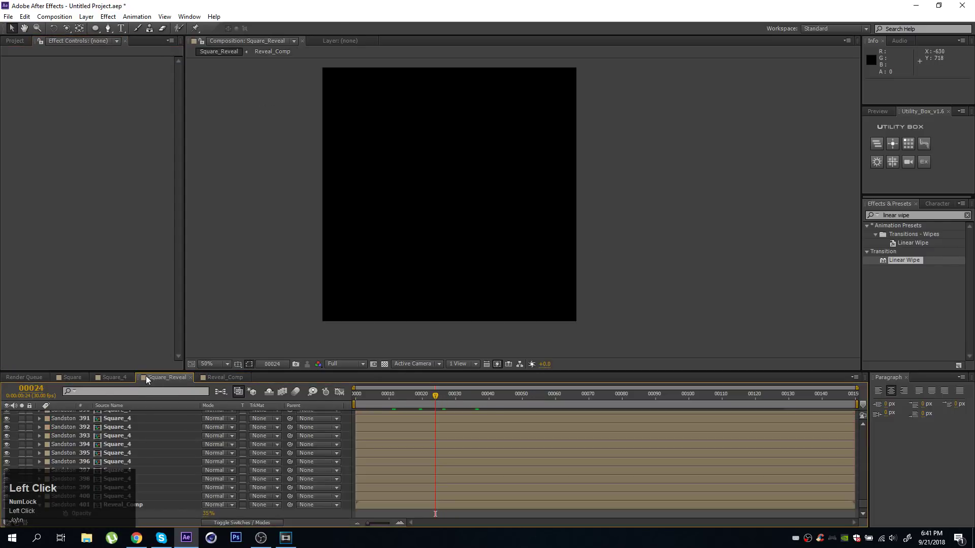
click(405, 396)
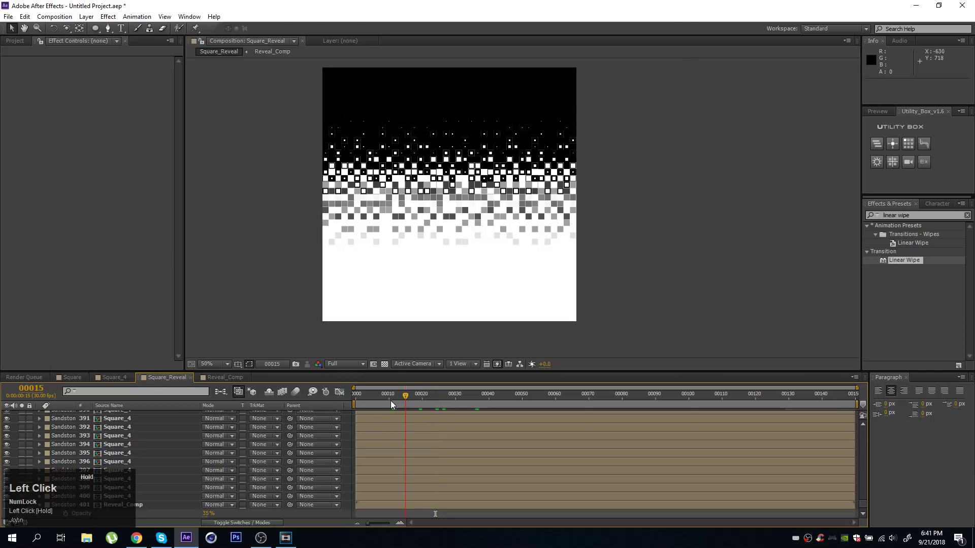
click(376, 396)
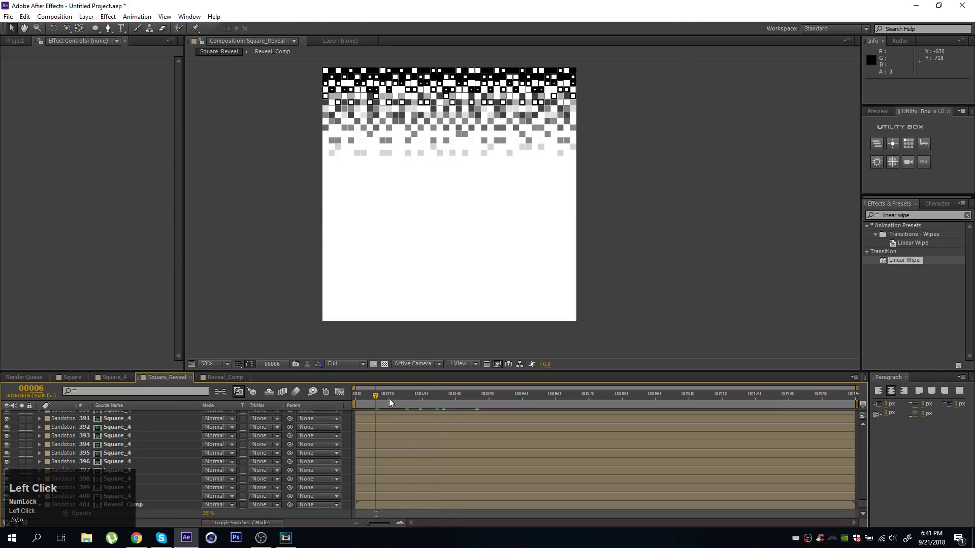
drag(442, 397, 460, 397)
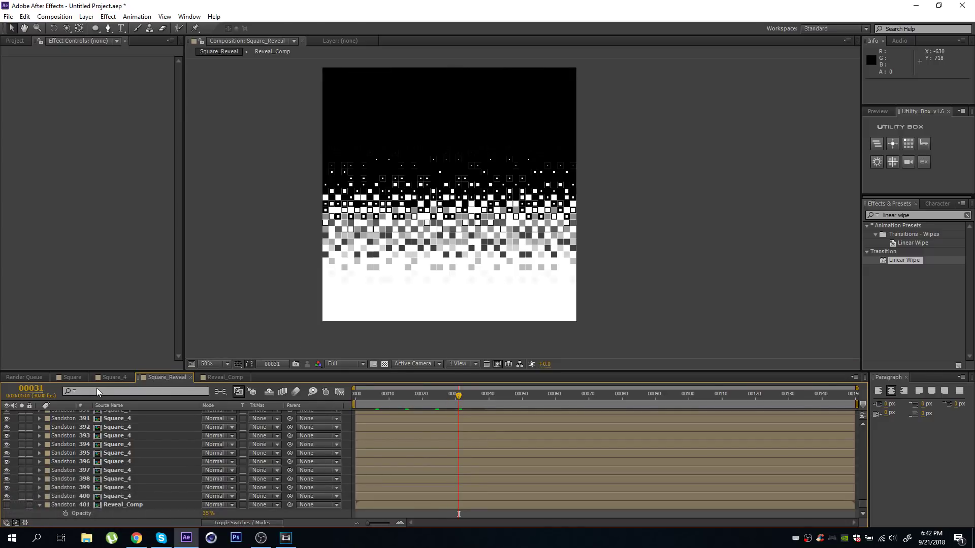
Step: Add a white solid with a full-size elliptical mask to the Square composition and set its blending mode to Stencil Luma
click(72, 377)
mouse_move(392, 396)
mouse_down()
mouse_move(378, 392)
mouse_move(386, 393)
mouse_up()
scroll(463, 256, up, 1)
click(437, 490)
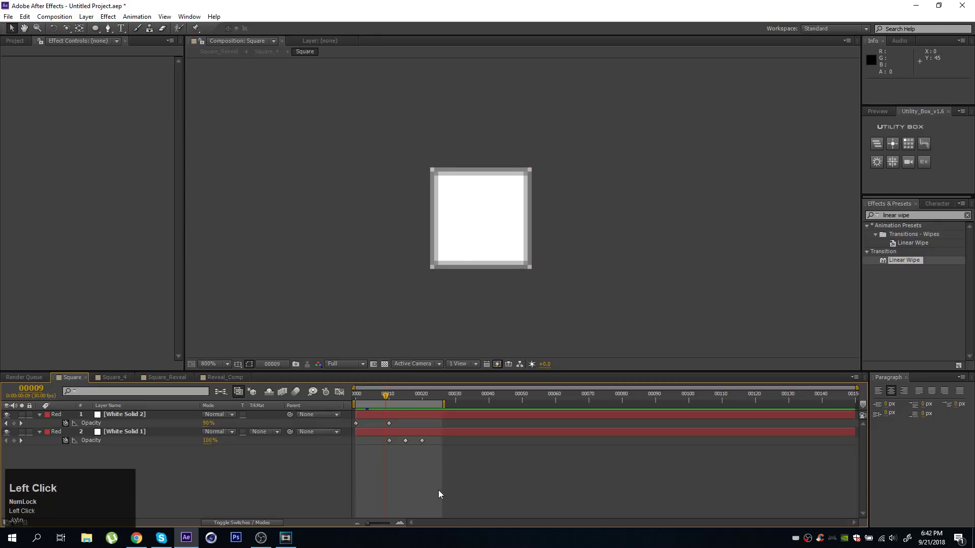
key(ctrl+y)
click(516, 357)
double_click(95, 28)
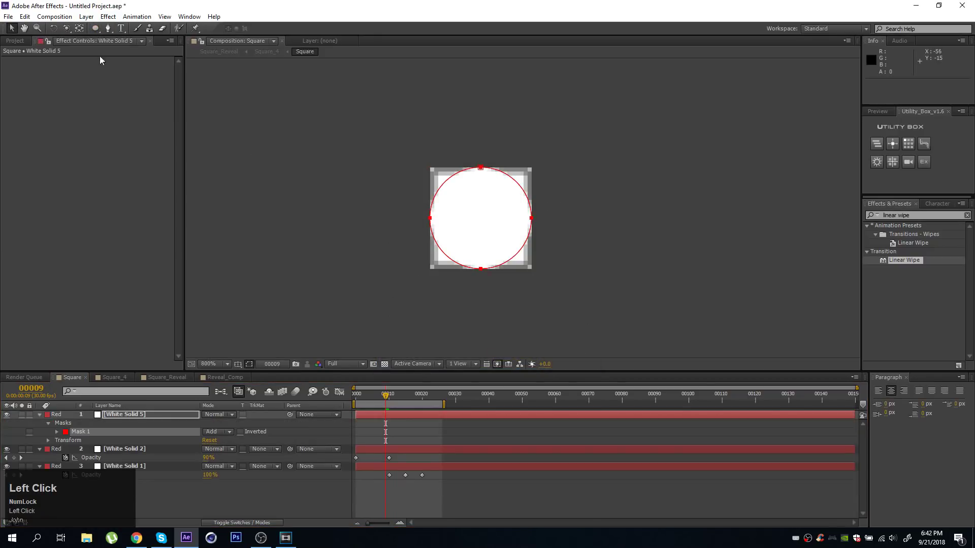
click(206, 415)
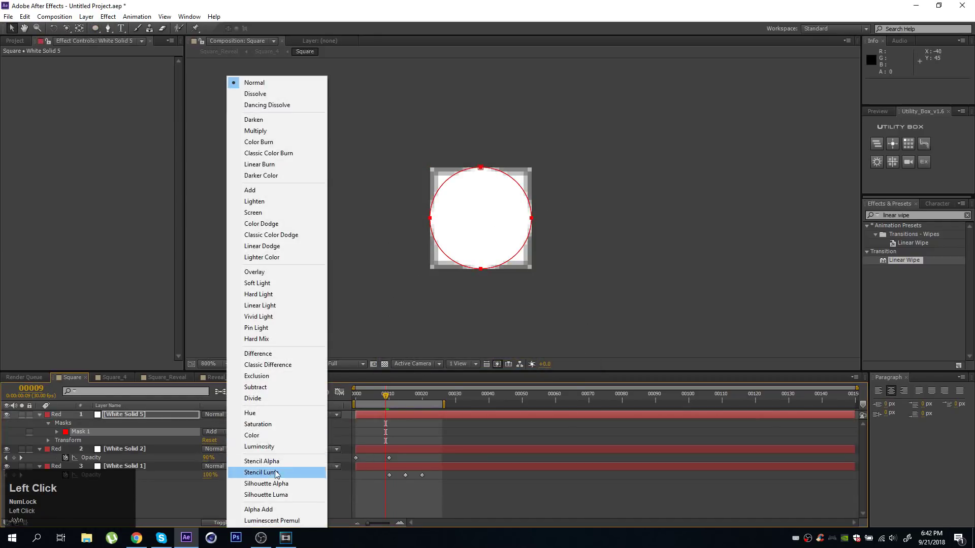
click(274, 469)
drag(395, 400, 372, 390)
Step: Preview the circular version of the reveal in Square_Reveal at frames 5 and 20
click(151, 376)
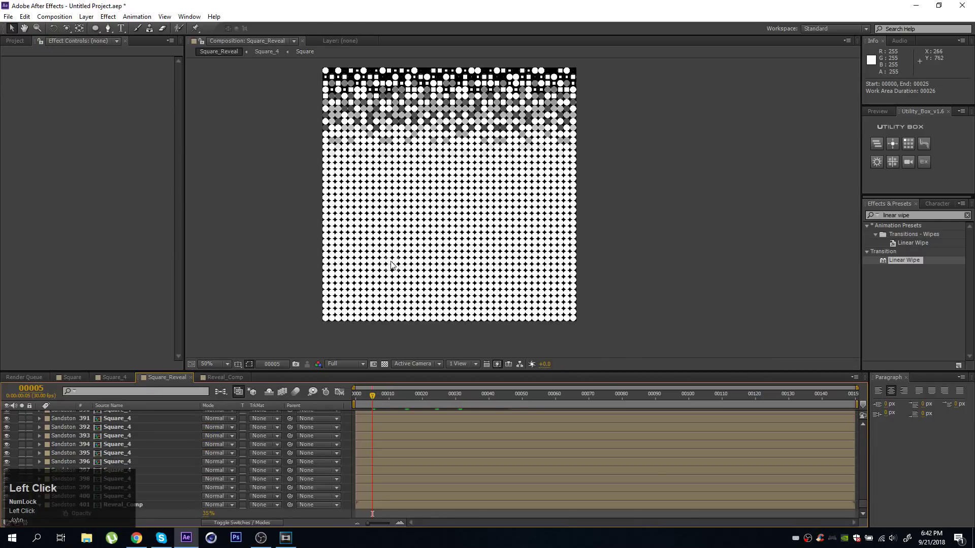
scroll(396, 265, up, 1)
scroll(415, 259, down, 1)
drag(363, 397, 421, 397)
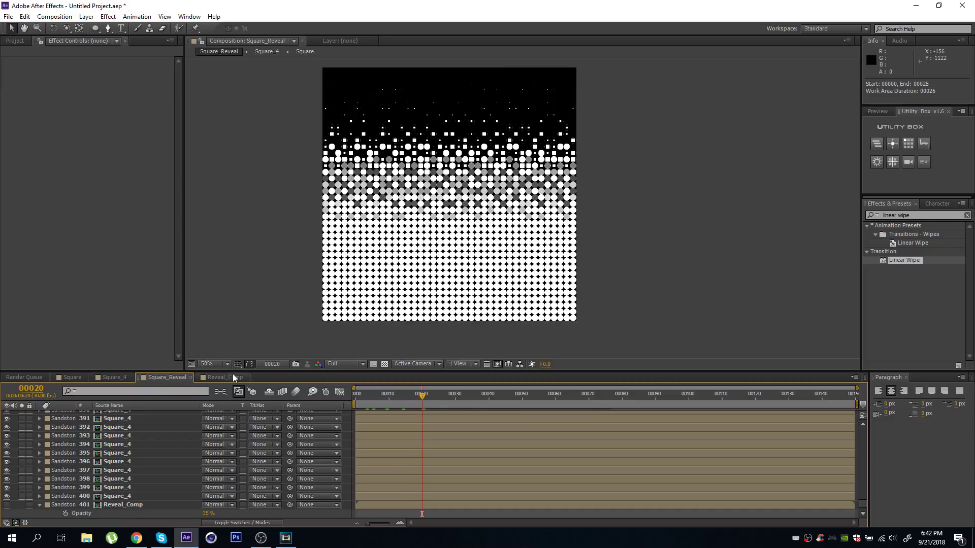
Step: Delete the elliptically masked stencil solid from the Square composition
click(74, 377)
click(113, 416)
key(Delete)
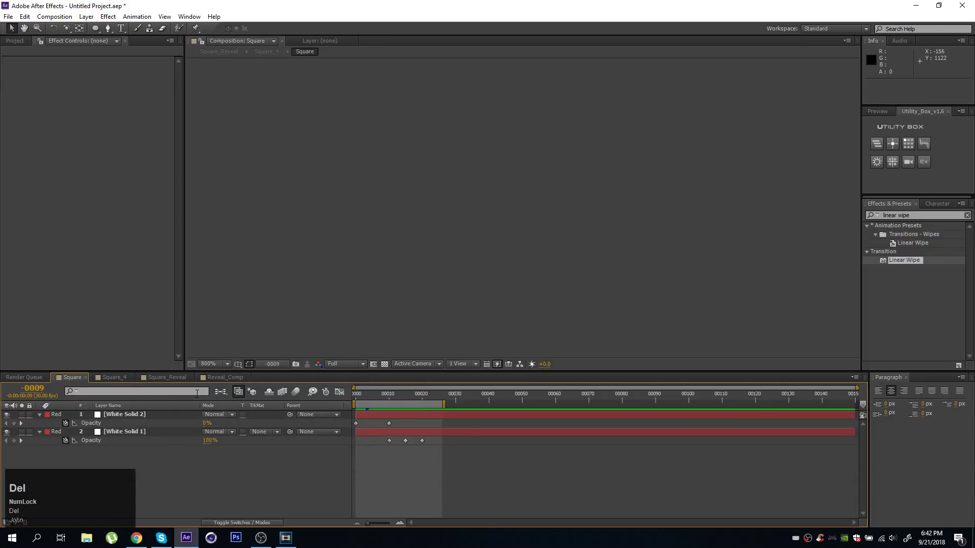
Step: Delete the linear wipe solid from Reveal_Comp and make the White Solid 3 layer visible again
click(209, 379)
click(163, 414)
key(Delete)
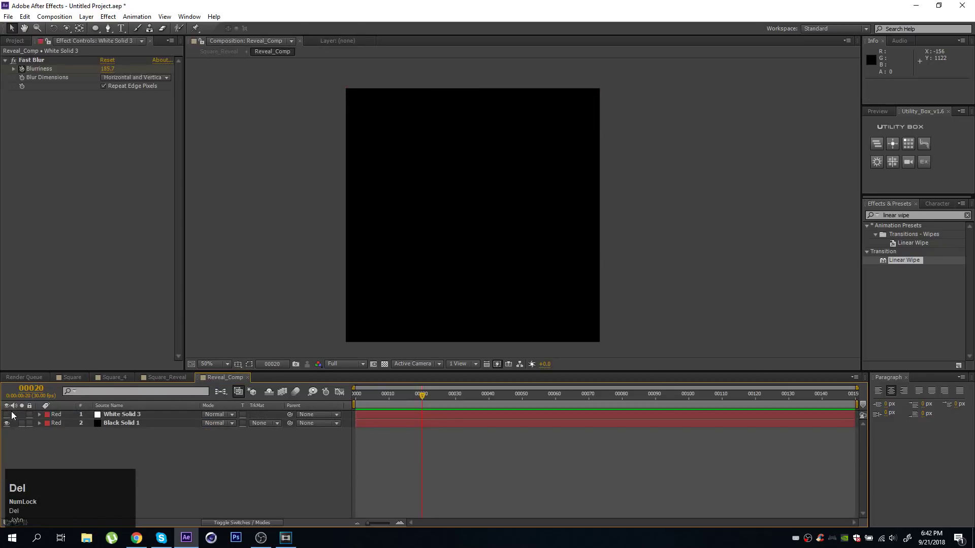
click(7, 415)
Step: Apply the Turbulent Displace effect to White Solid 3, viewed at frame 13
drag(422, 395, 398, 396)
click(125, 415)
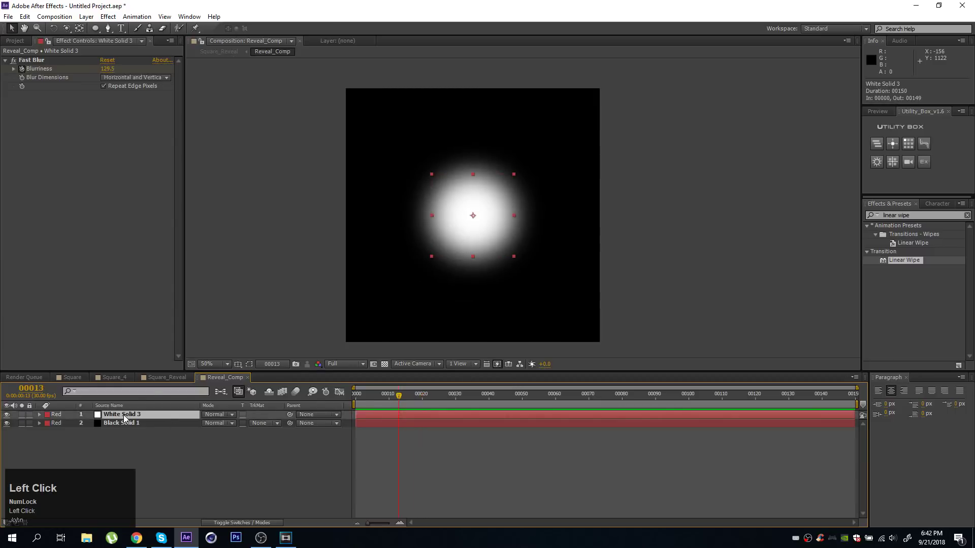
click(925, 216)
text(turbulent)
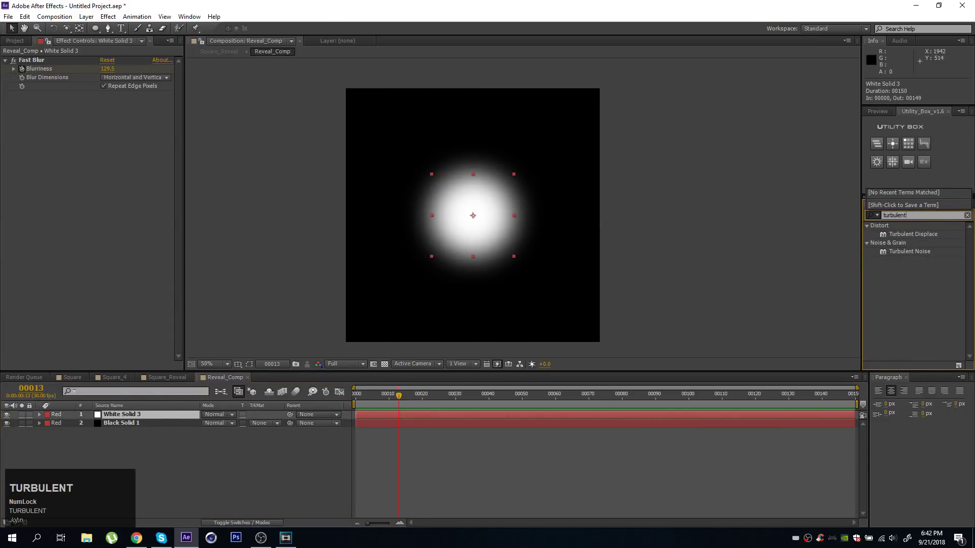
double_click(913, 234)
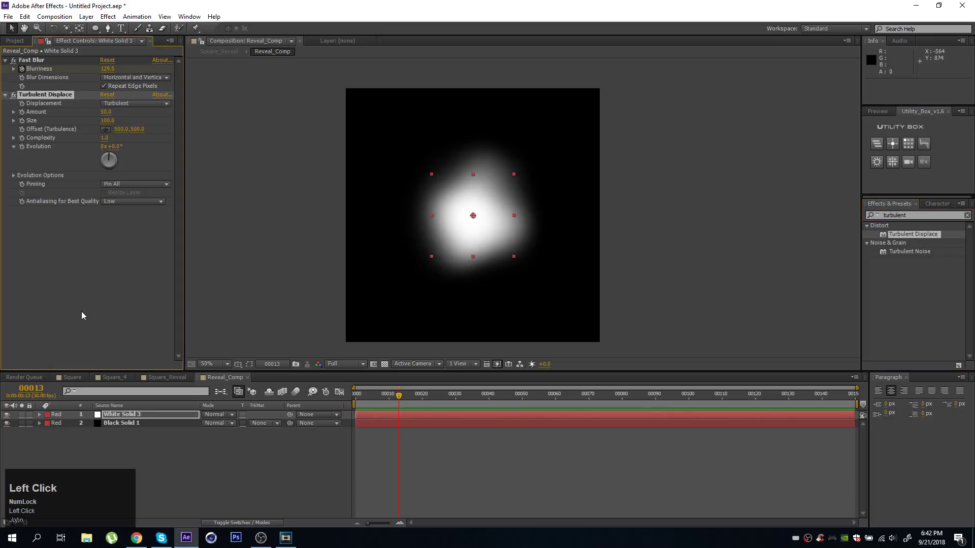
Step: Set the Turbulent Displace size to 59 and adjust its amount to distort the blurred circle, checking several frames
mouse_move(391, 403)
mouse_down()
mouse_move(421, 395)
mouse_move(402, 395)
mouse_up()
drag(104, 121, 85, 122)
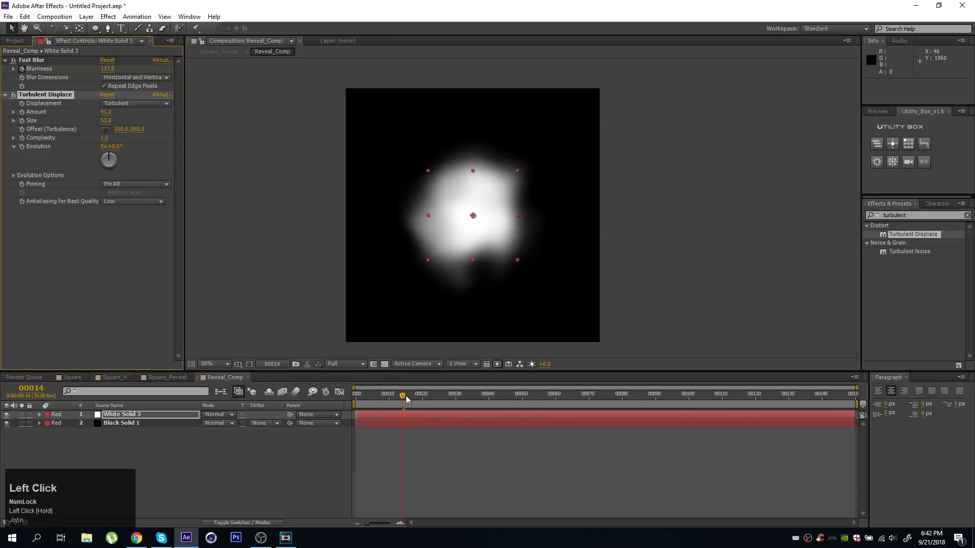
mouse_move(406, 395)
mouse_down()
mouse_move(376, 396)
mouse_move(416, 396)
mouse_up()
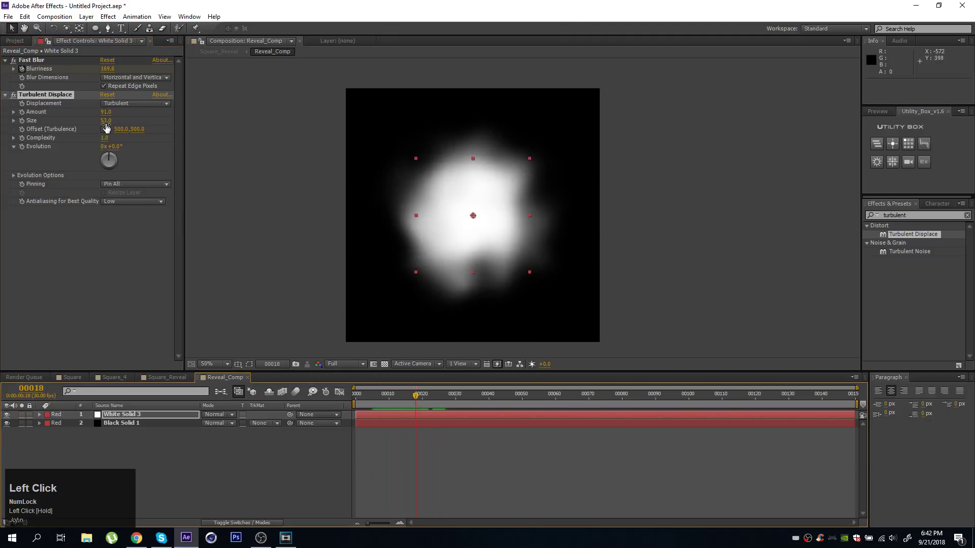
drag(106, 124, 148, 109)
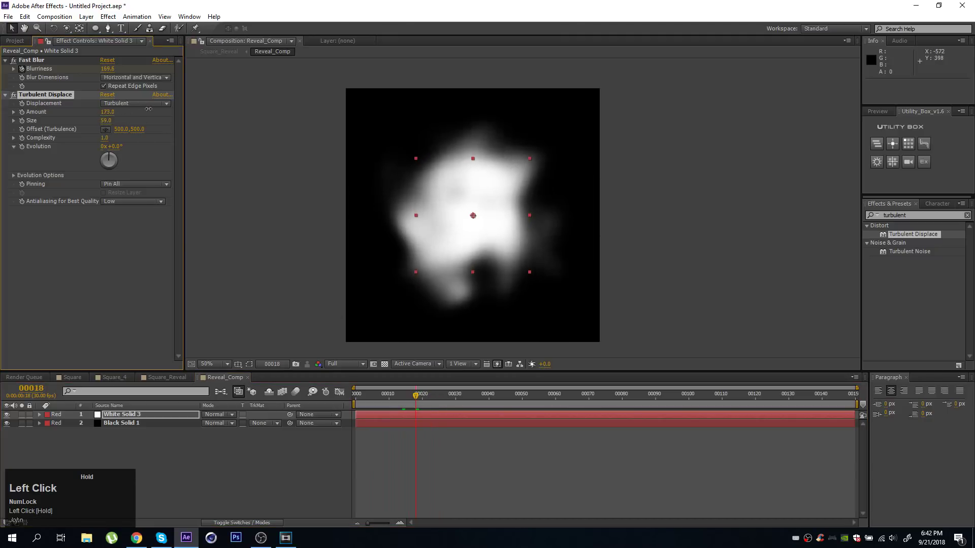
drag(417, 396, 442, 396)
click(108, 112)
text(0)
key(Return)
Step: Preview the turbulent square reveal in Square_Reveal at frames 18, 13, 30 and 37
click(167, 377)
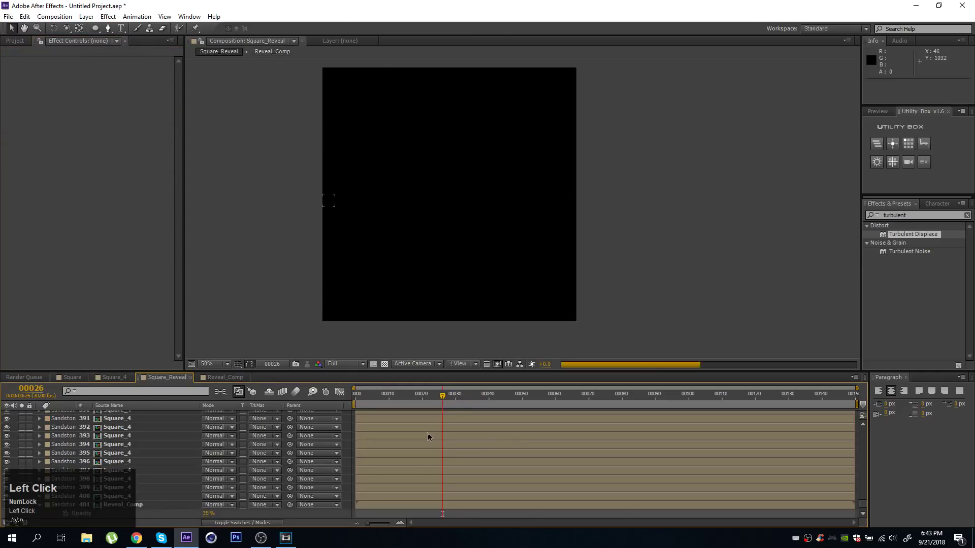
click(415, 397)
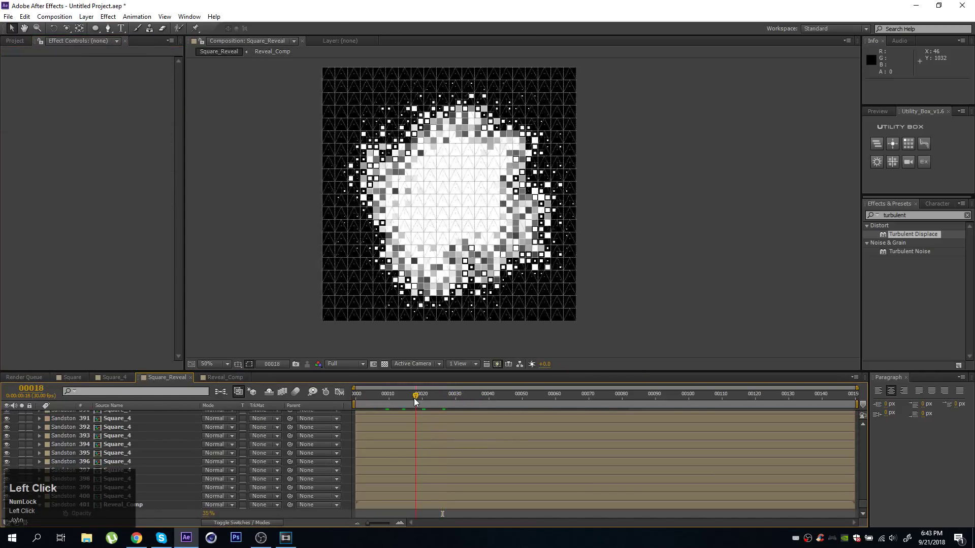
click(398, 397)
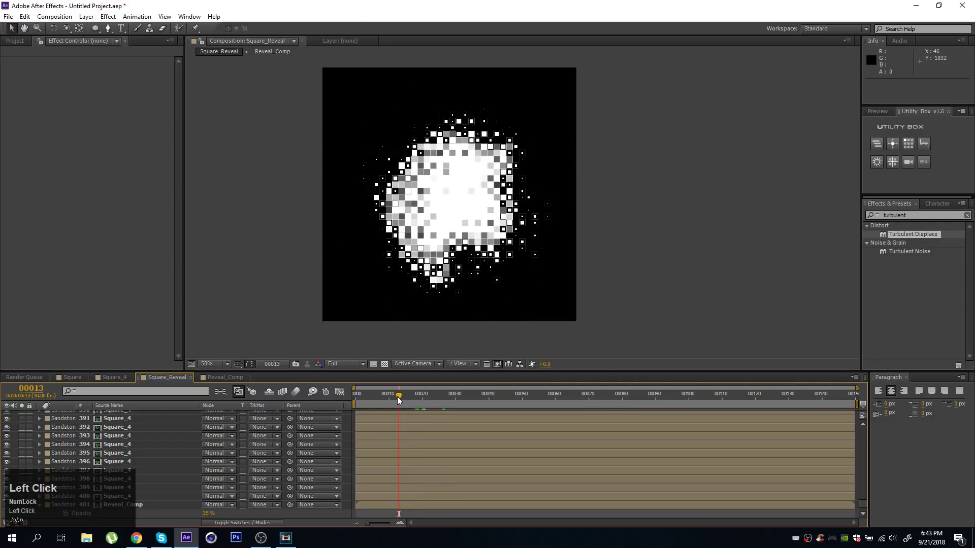
click(456, 398)
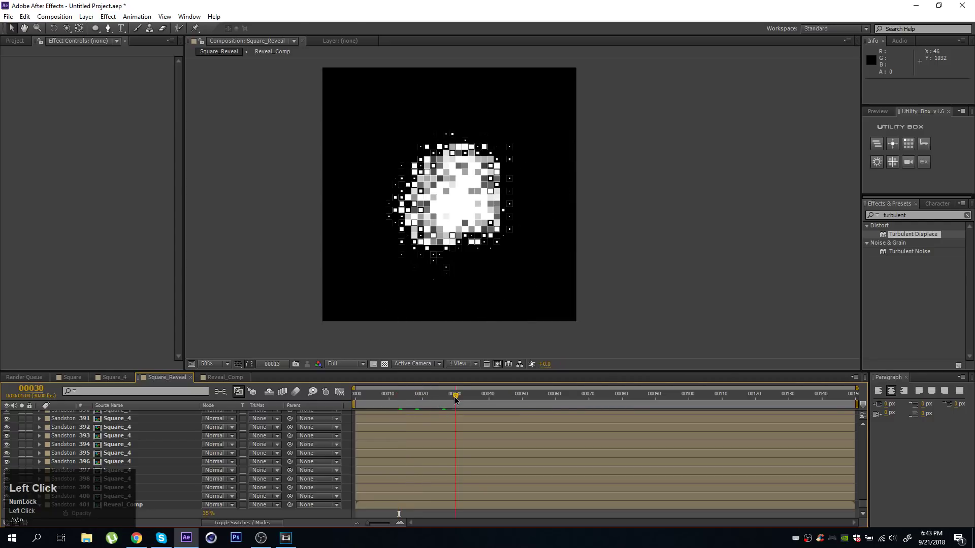
click(479, 397)
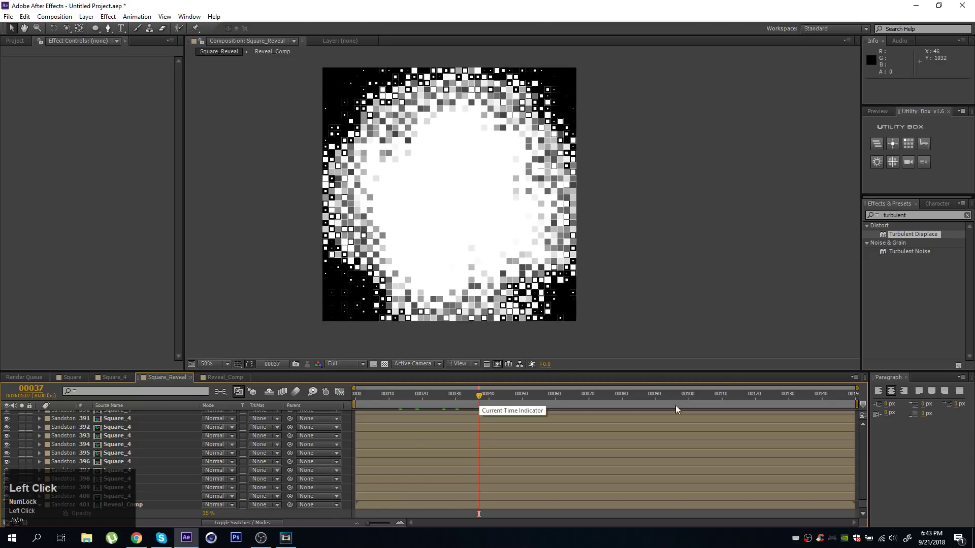
Step: Shorten the Square_Reveal work area to end at frame 59 and play back the reveal
click(852, 396)
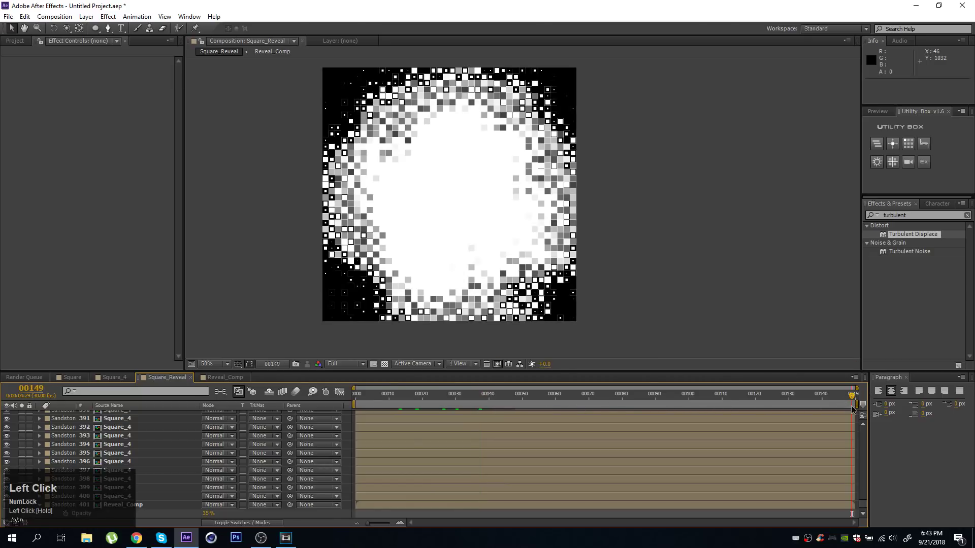
drag(855, 406, 492, 400)
click(549, 396)
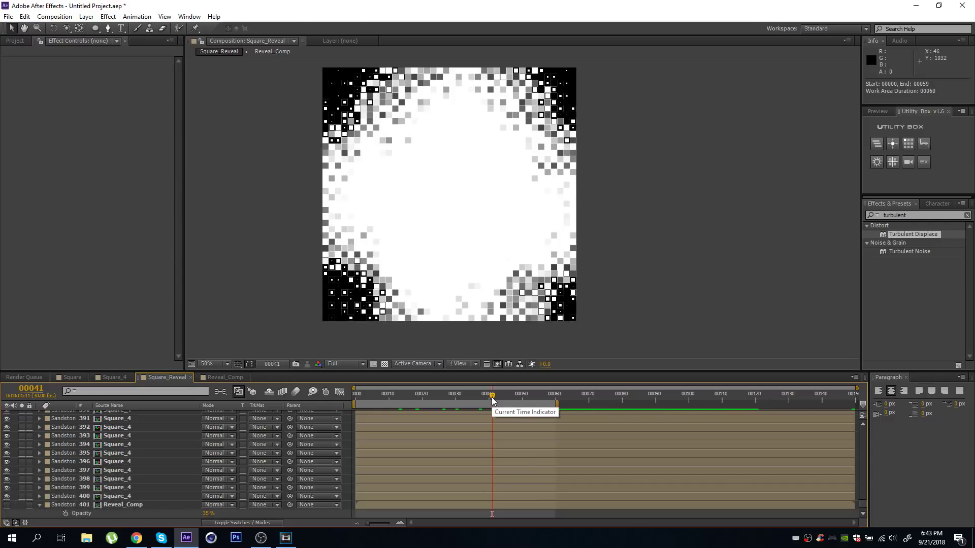
key(space)
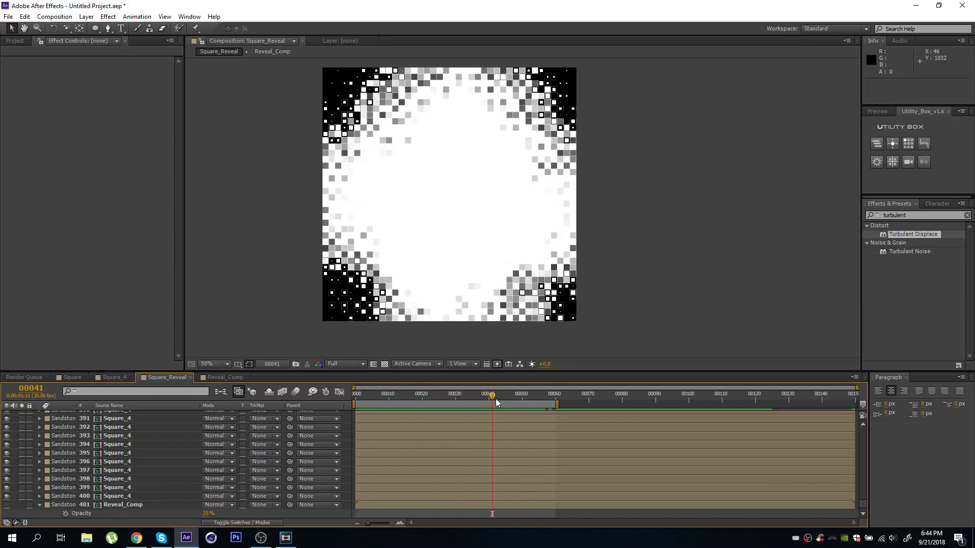
click(424, 398)
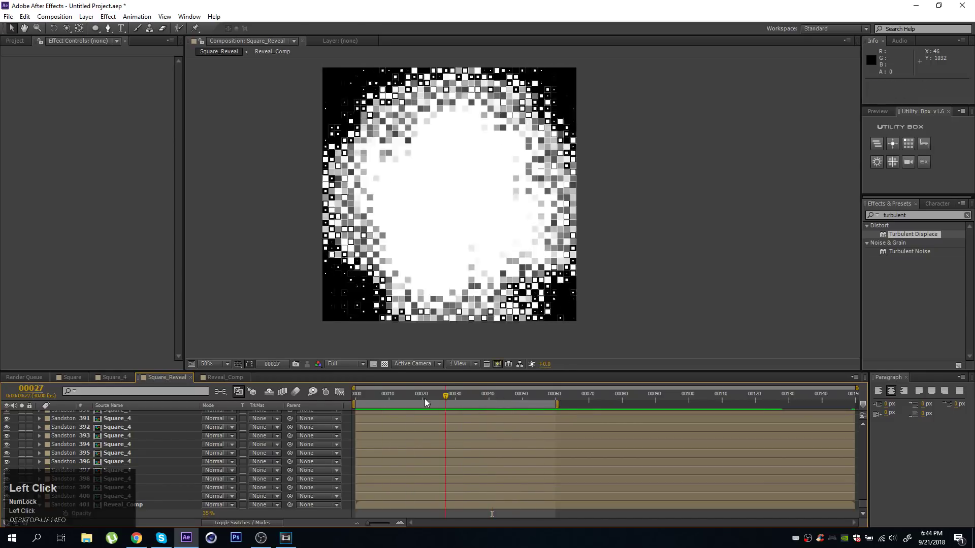
mouse_move(425, 398)
mouse_down()
mouse_move(412, 401)
mouse_move(435, 399)
mouse_up()
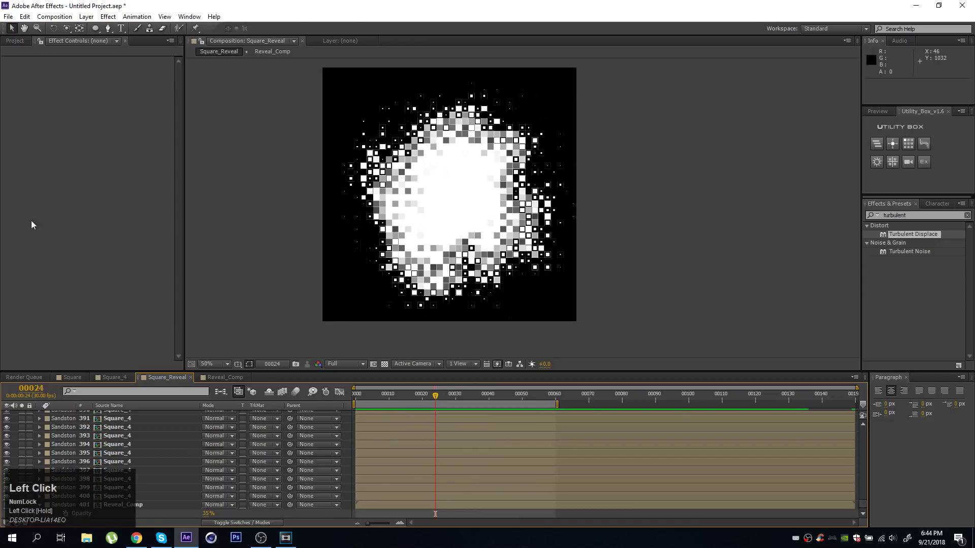
Step: Queue the Square_Reveal composition as a pre-render, with the output named Square_Reveal in the Tech Reveal folder
click(57, 17)
click(114, 164)
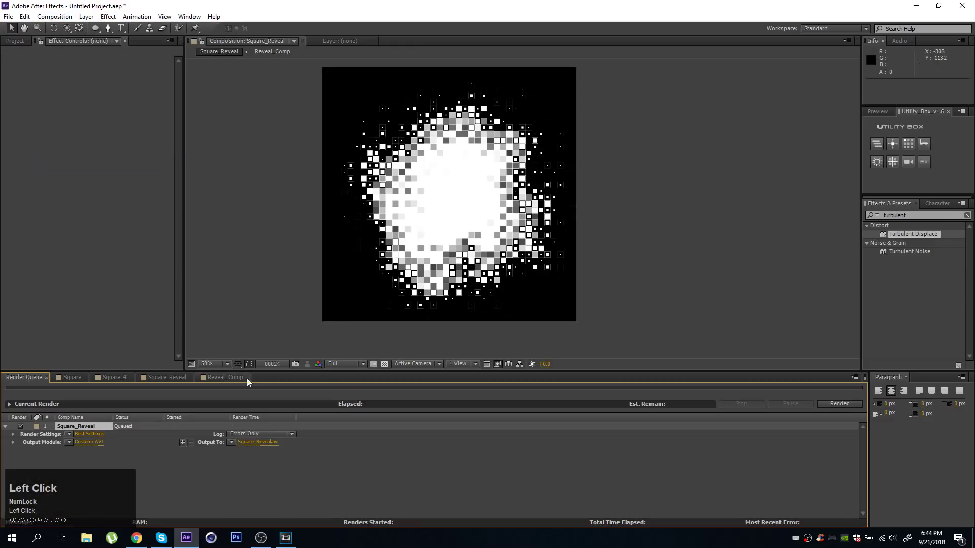
click(263, 443)
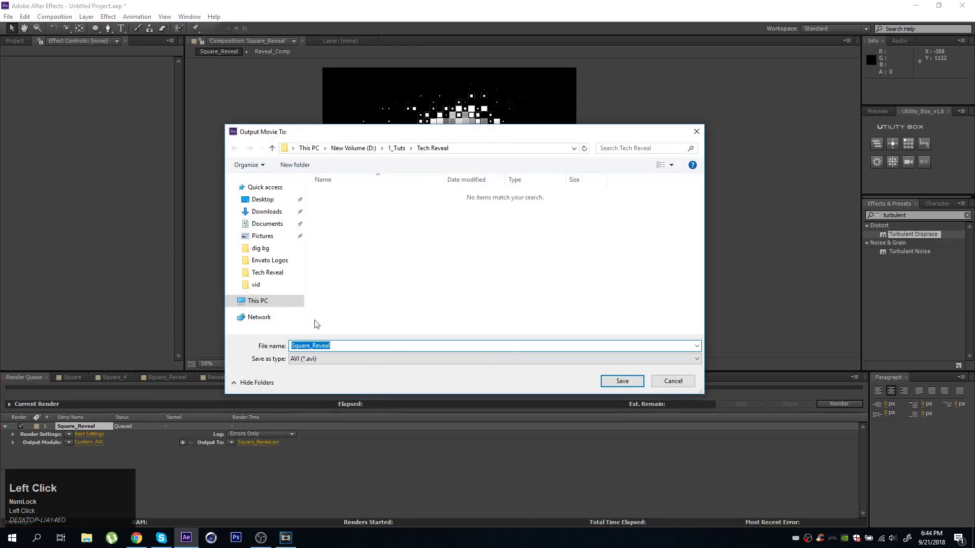
click(622, 381)
Step: Set the output module format to QuickTime with the Photo - JPEG codec at quality 100
click(97, 442)
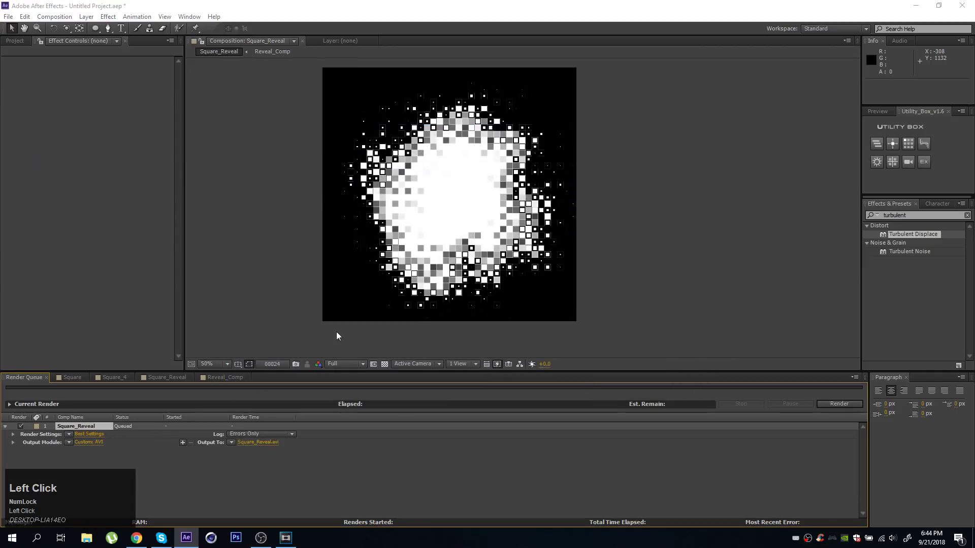
click(453, 146)
key(q)
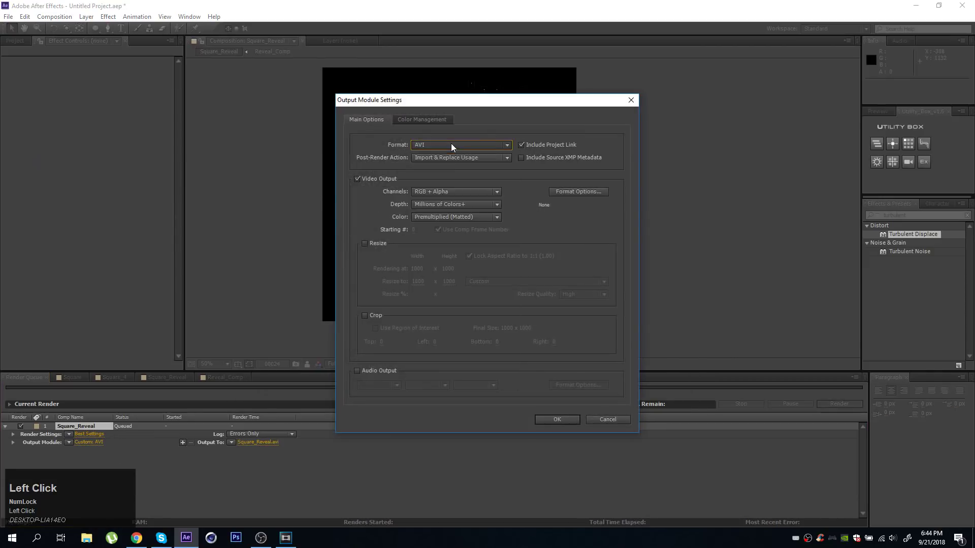
click(446, 145)
click(453, 314)
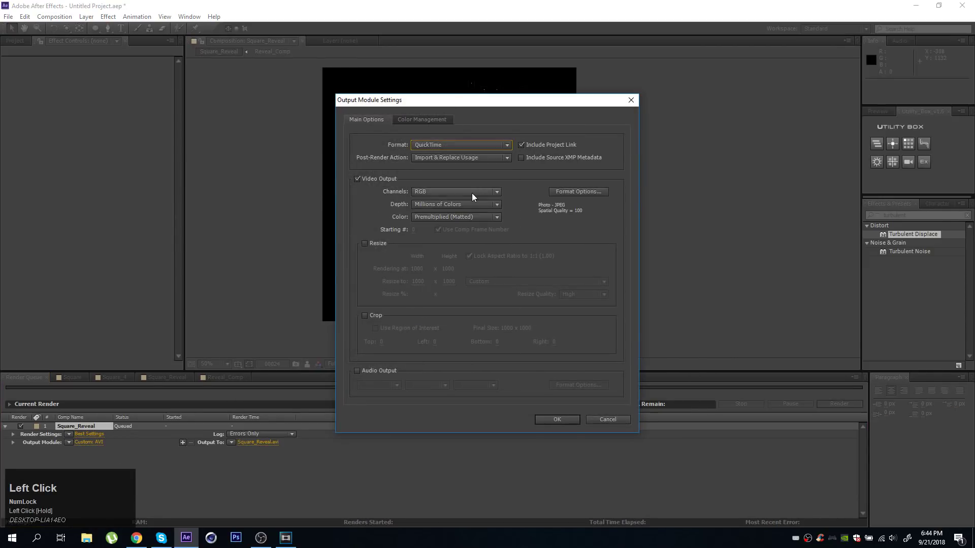
click(566, 192)
click(501, 156)
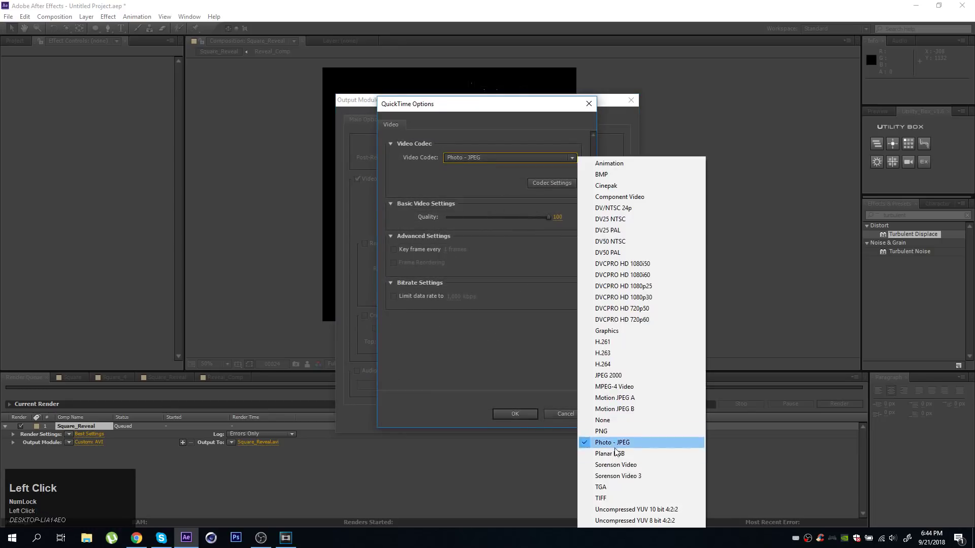
click(591, 441)
click(514, 413)
click(574, 193)
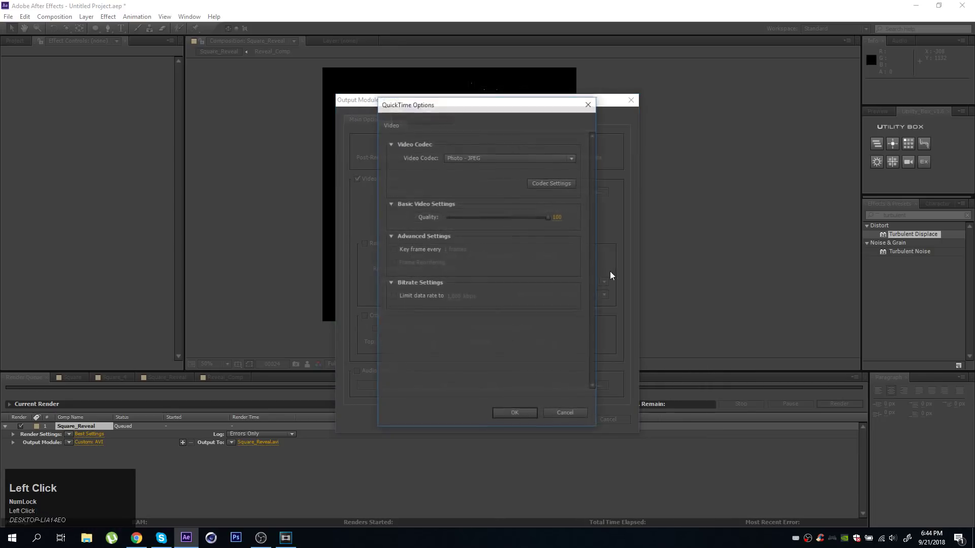
click(525, 413)
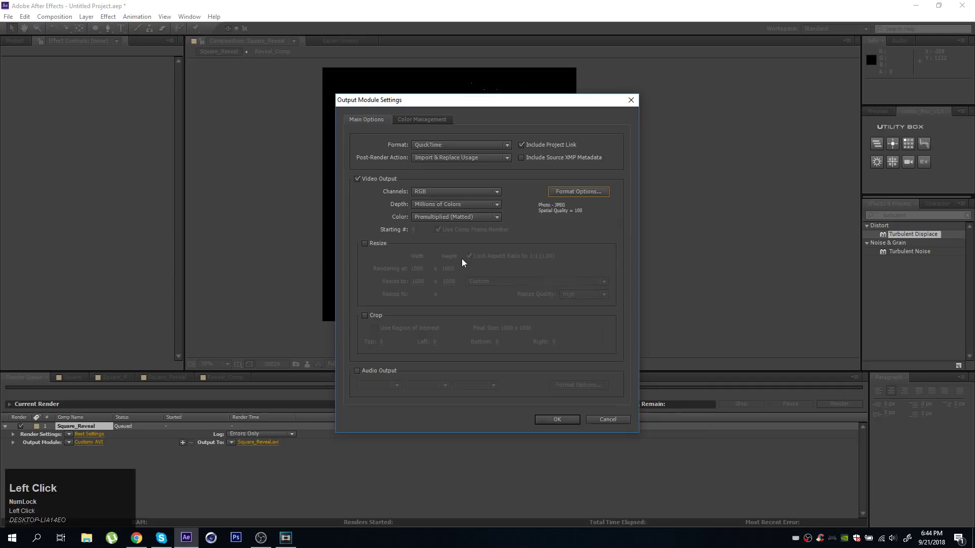
Step: Keep the RGB channels, accept the output module settings and render the queued Square_Reveal
click(429, 193)
click(561, 421)
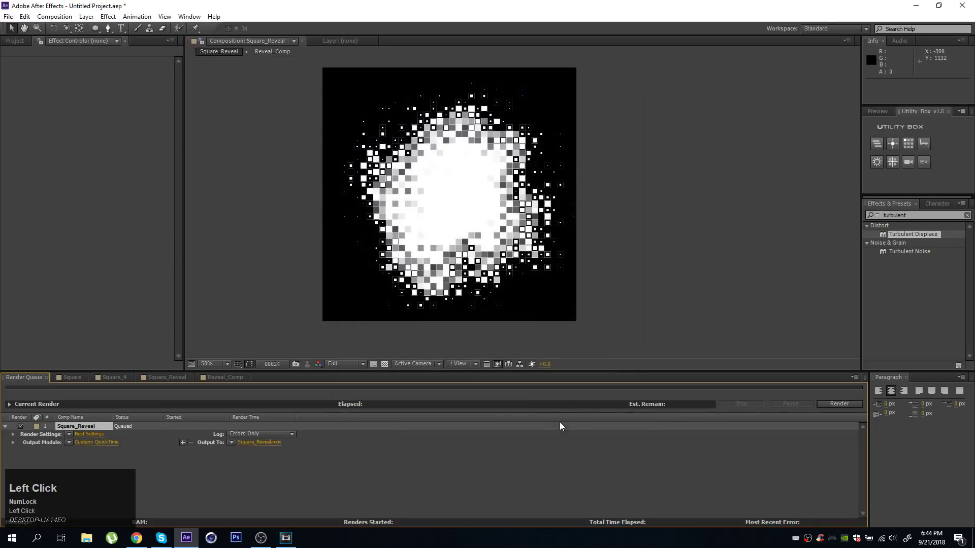
click(834, 403)
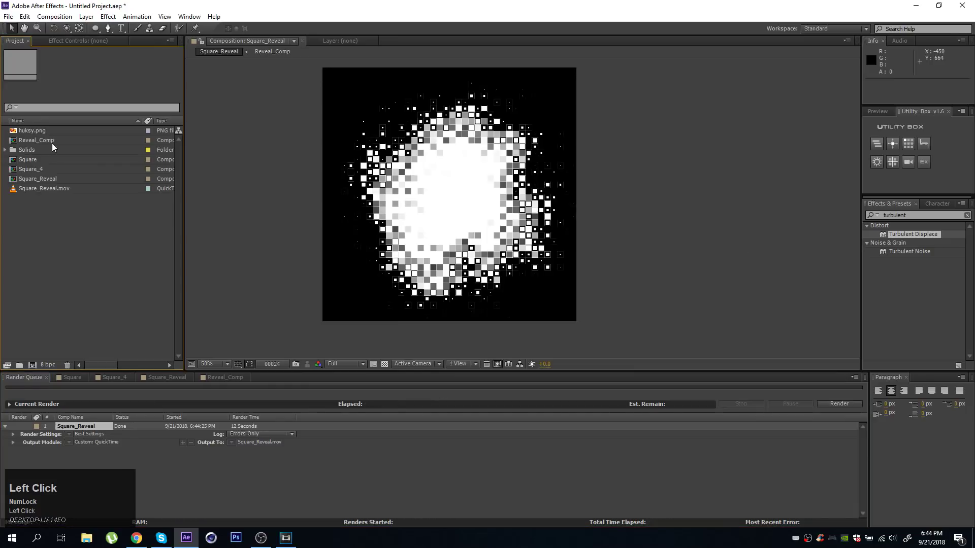
Step: Create a new composition named Final at 1920 x 1080 px, 30 frames per second and 150 frames long
click(52, 144)
click(46, 130)
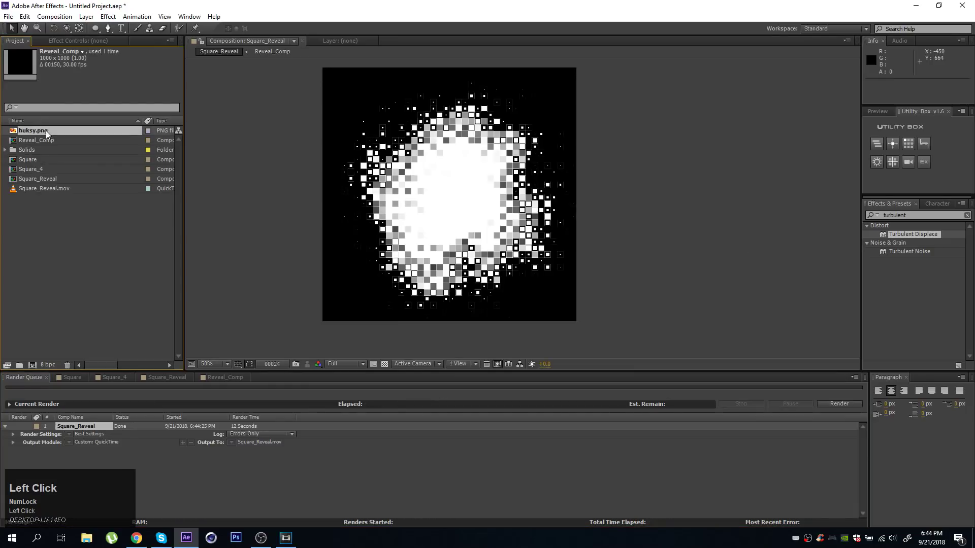
click(90, 273)
click(54, 17)
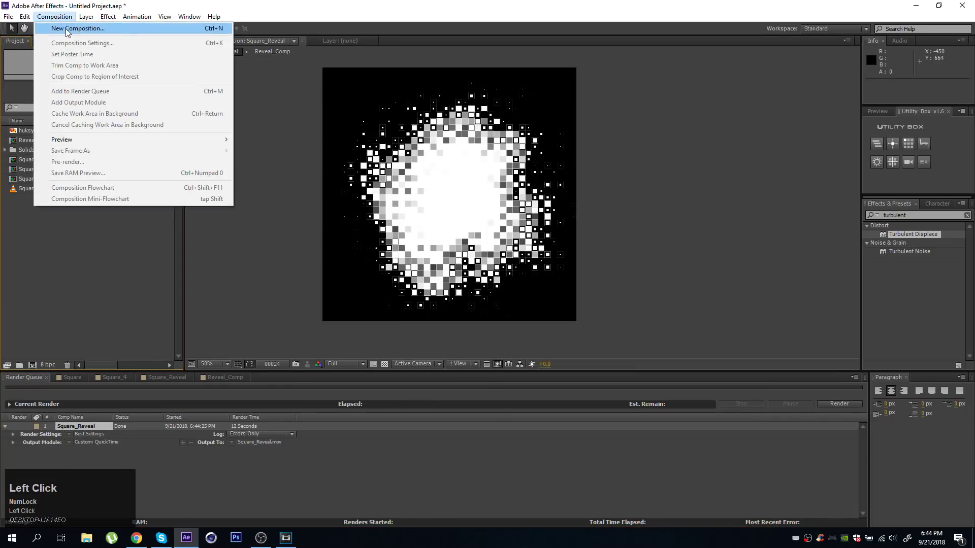
click(71, 23)
text(Final)
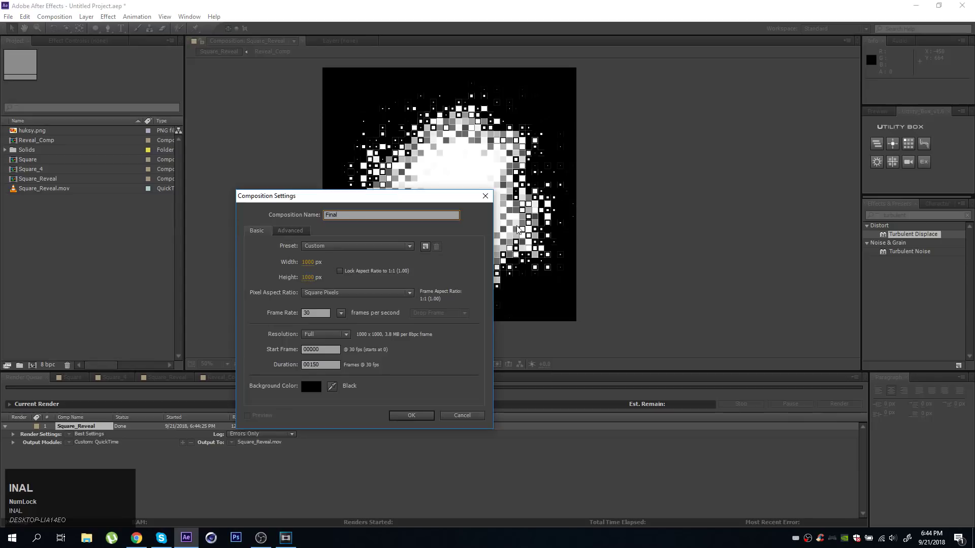
click(308, 262)
text(1920)
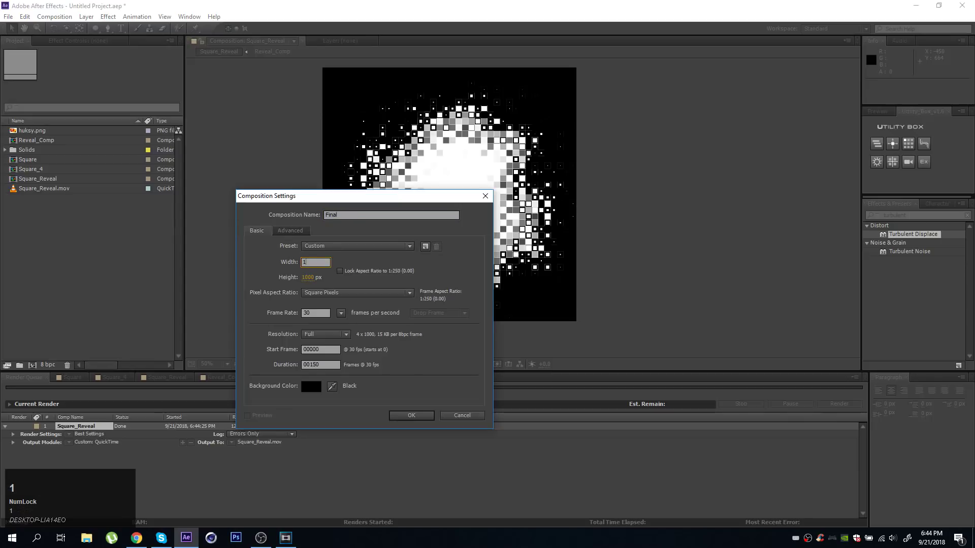
key(Tab)
text(1080)
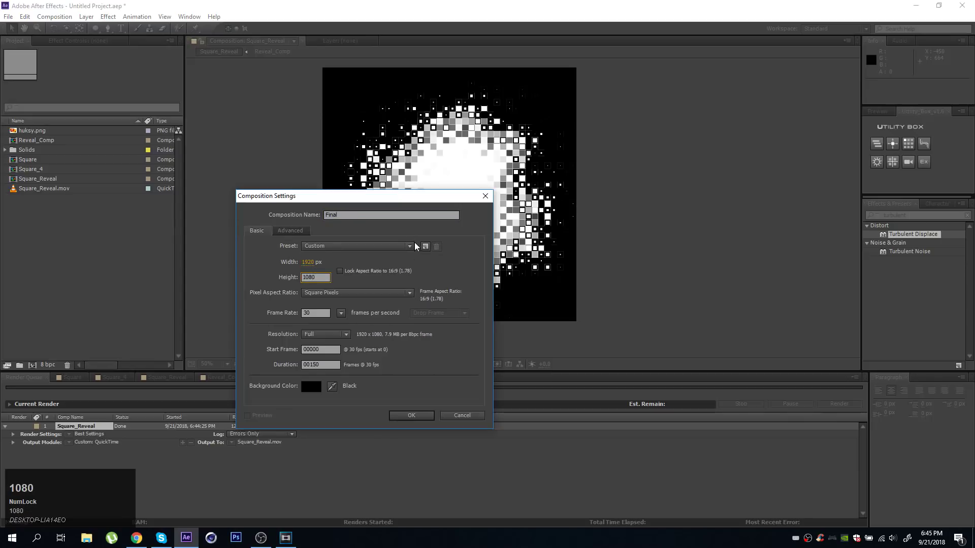
click(406, 415)
Step: Add huksy.png to the Final composition and pre-compose it as Logo_holder with all attributes moved
drag(28, 140, 462, 414)
drag(385, 400, 613, 396)
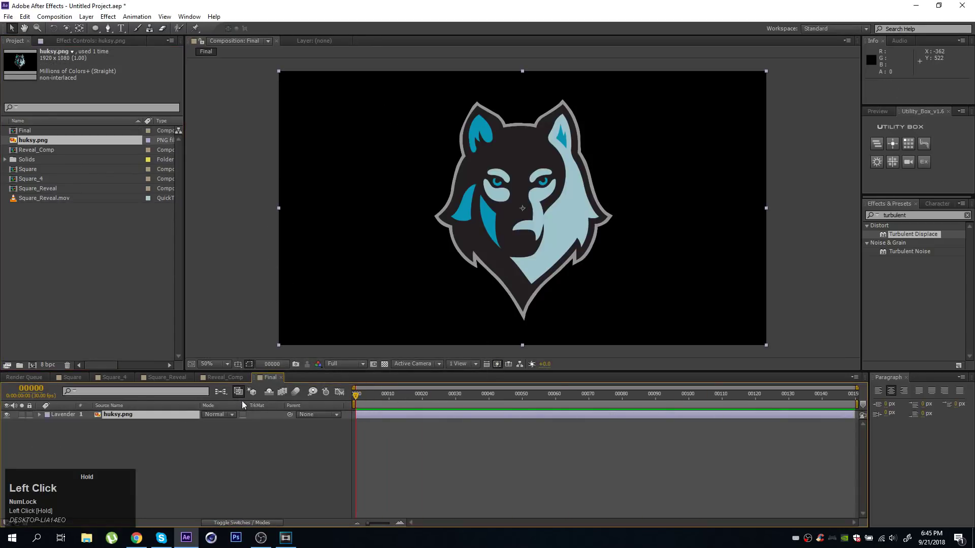
click(120, 416)
key(ctrl+shift+c)
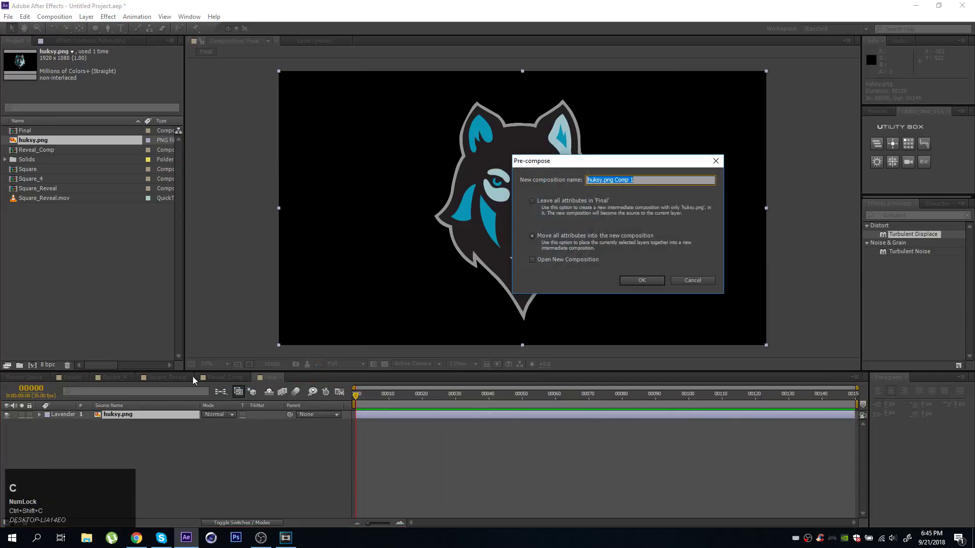
text(Logo_holder)
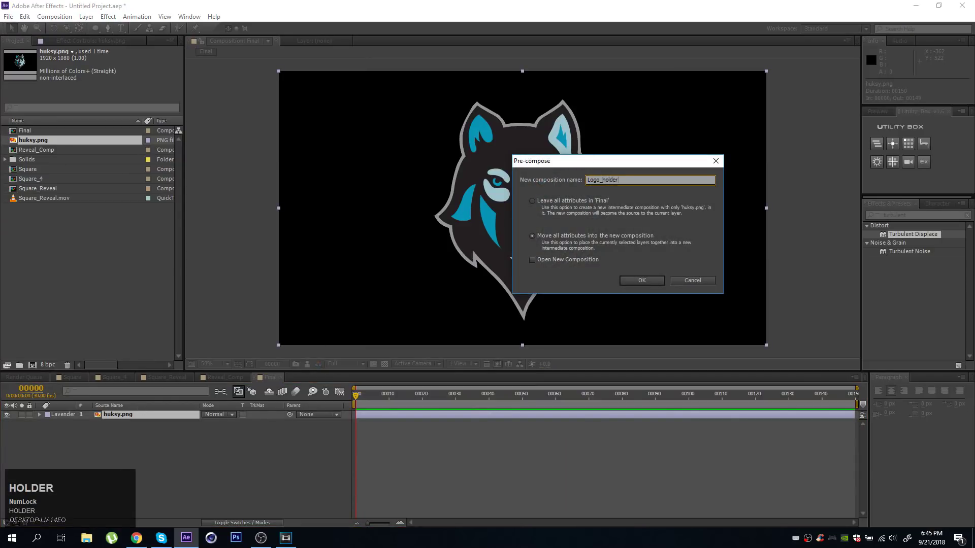
key(Return)
drag(363, 400, 392, 401)
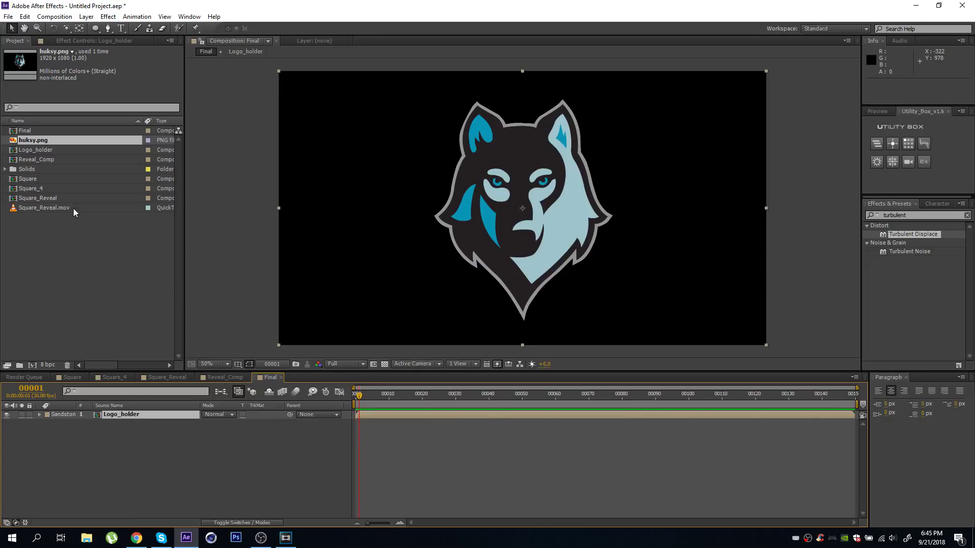
Step: Place Square_Reveal.mov above Logo_holder in Final, check it at frame 27, and hide the layer
click(56, 207)
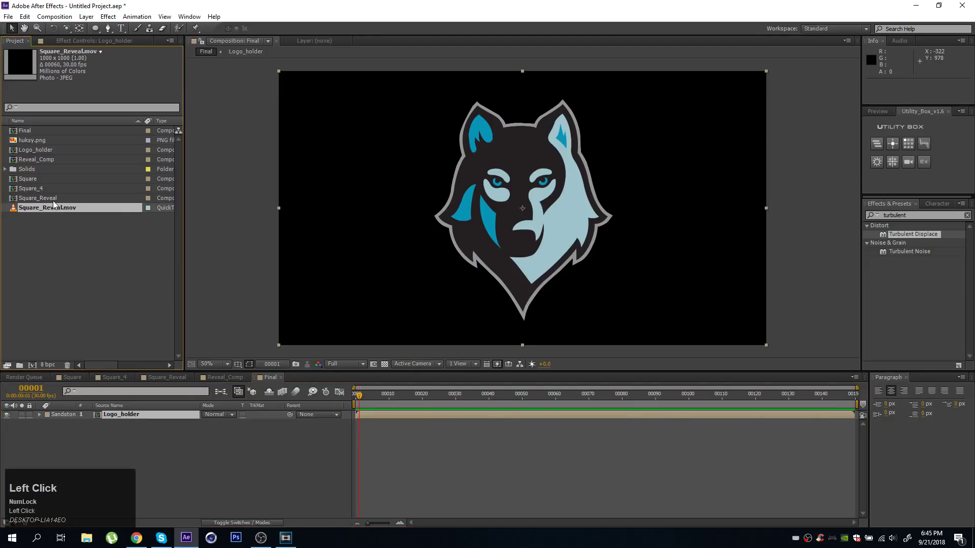
drag(57, 213, 122, 412)
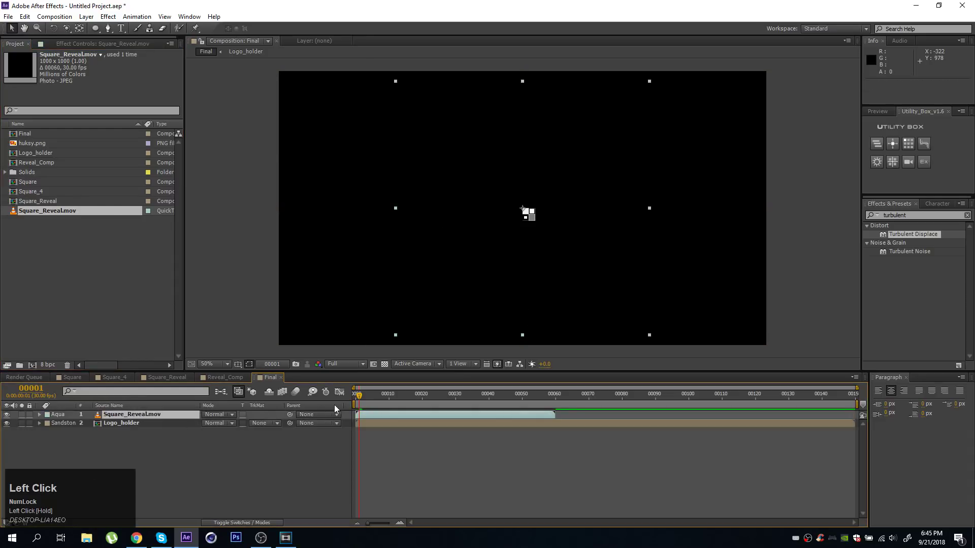
drag(358, 395, 443, 403)
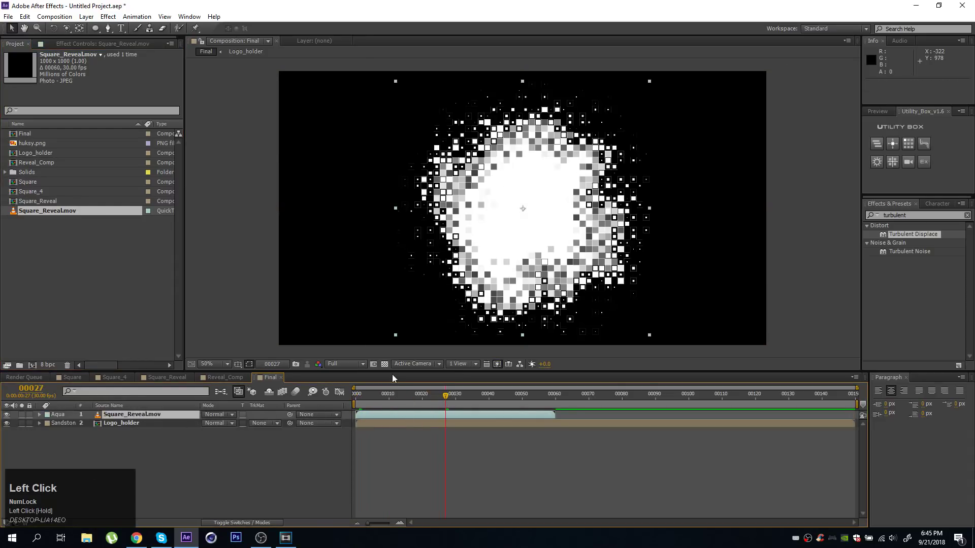
click(7, 415)
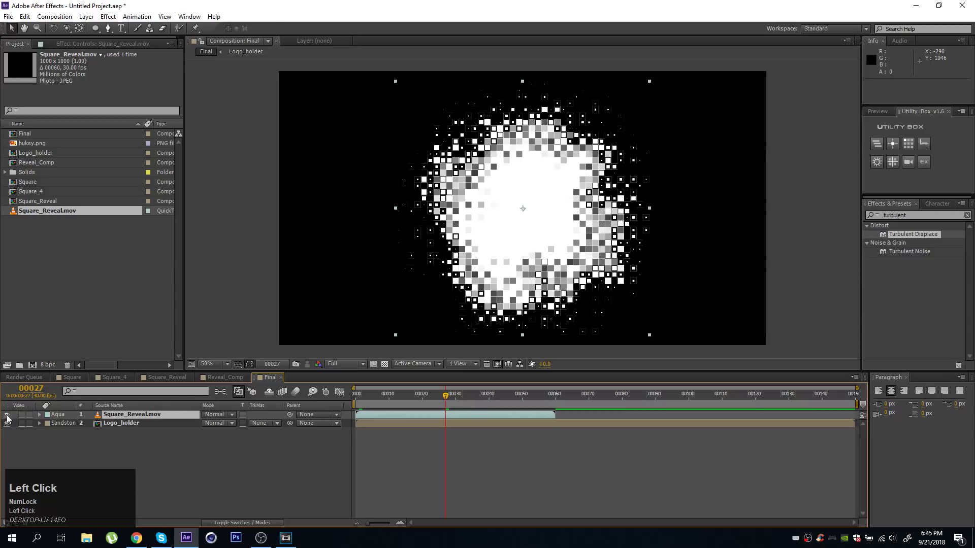
Step: Apply Set Matte to Logo_holder, taking the matte from Square_Reveal.mov and using Luminance
click(134, 424)
click(108, 17)
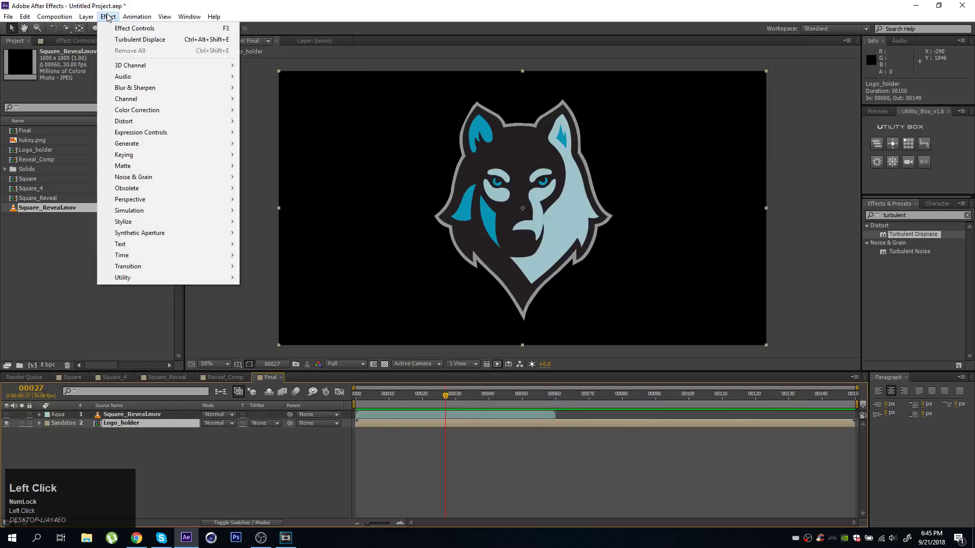
mouse_move(137, 100)
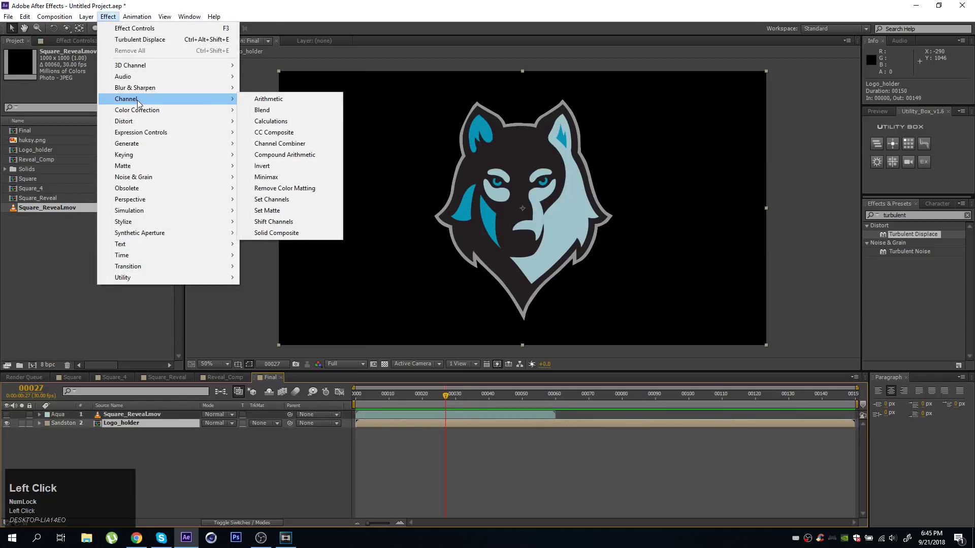
click(267, 210)
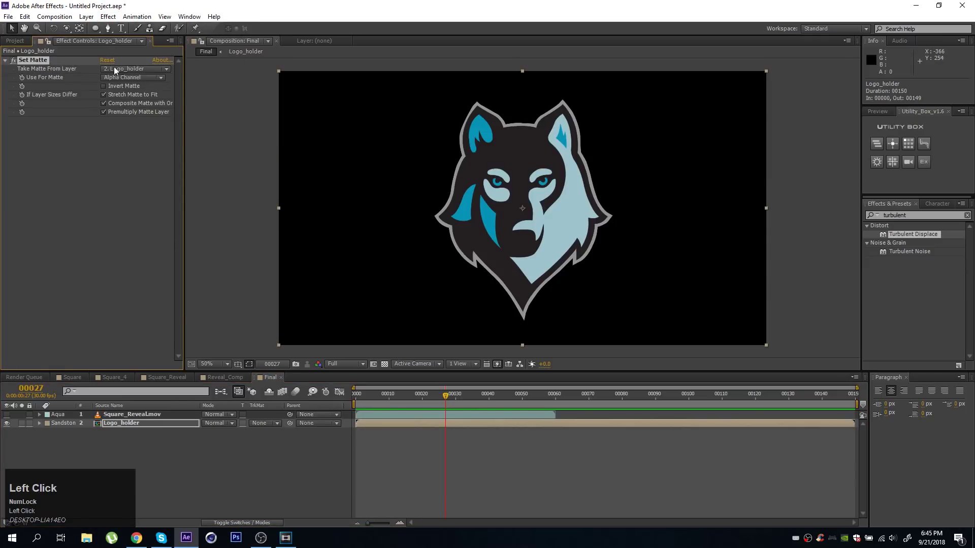
click(131, 69)
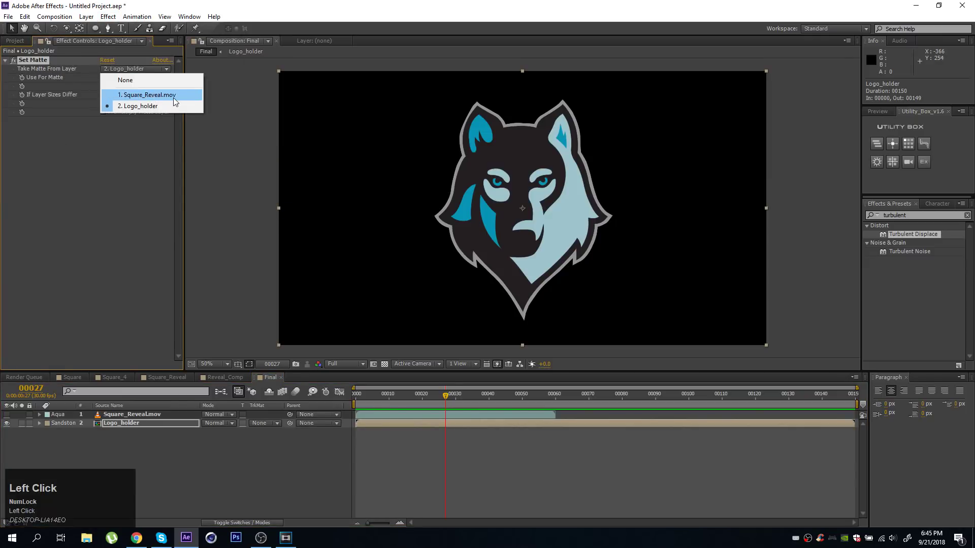
click(169, 97)
click(141, 78)
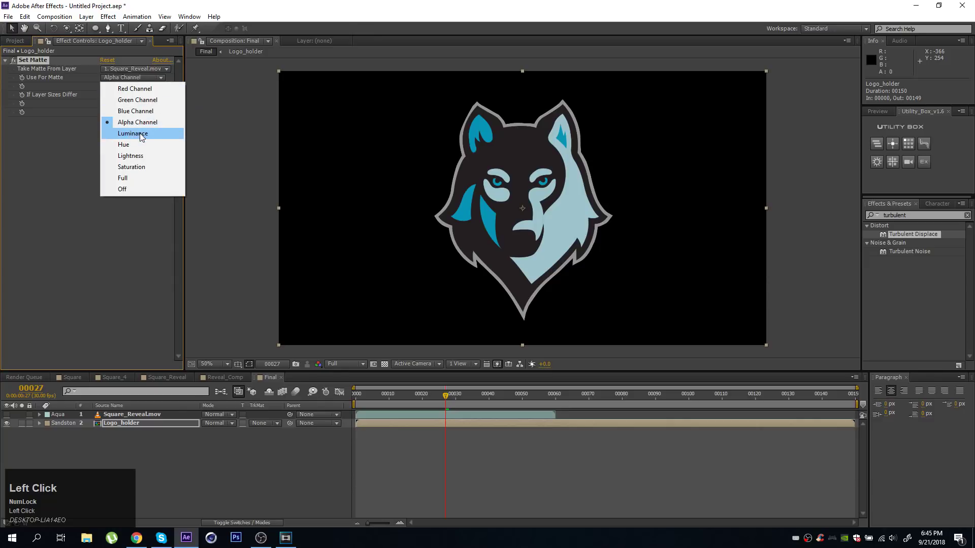
click(133, 133)
Step: Turn off Stretch Matte to Fit in Set Matte and check the logo reveal around frame 14
mouse_move(415, 407)
mouse_down()
mouse_move(371, 411)
mouse_move(407, 408)
mouse_up()
scroll(500, 261, up, 2)
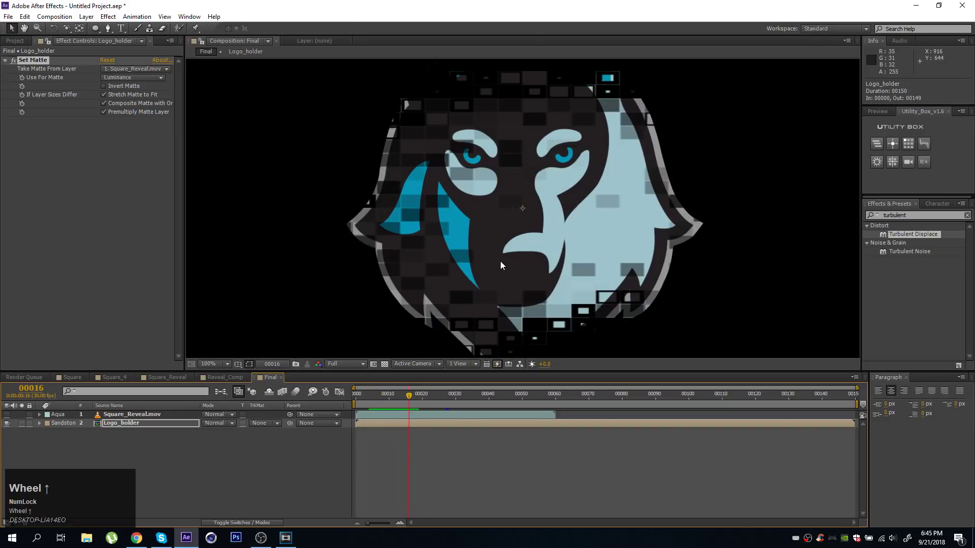
middle_click(503, 246)
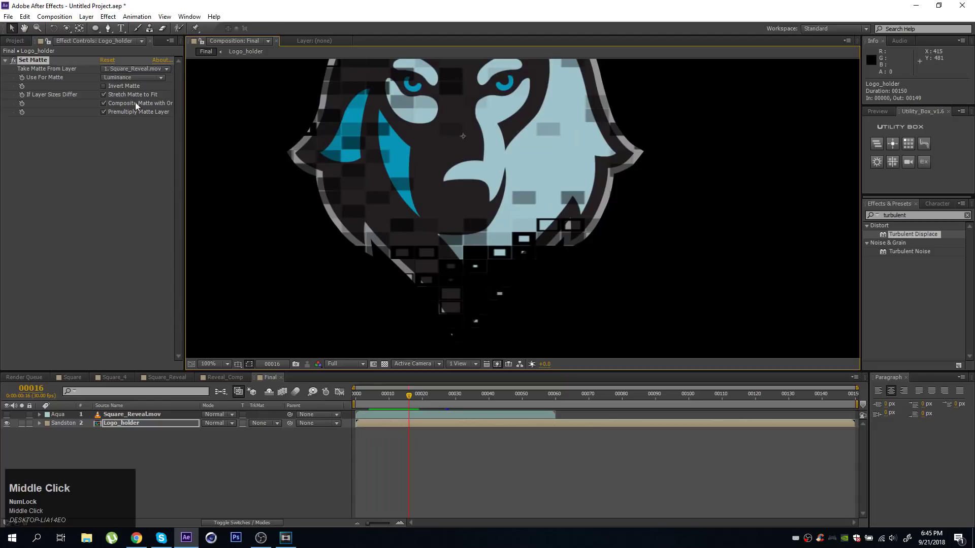
click(104, 95)
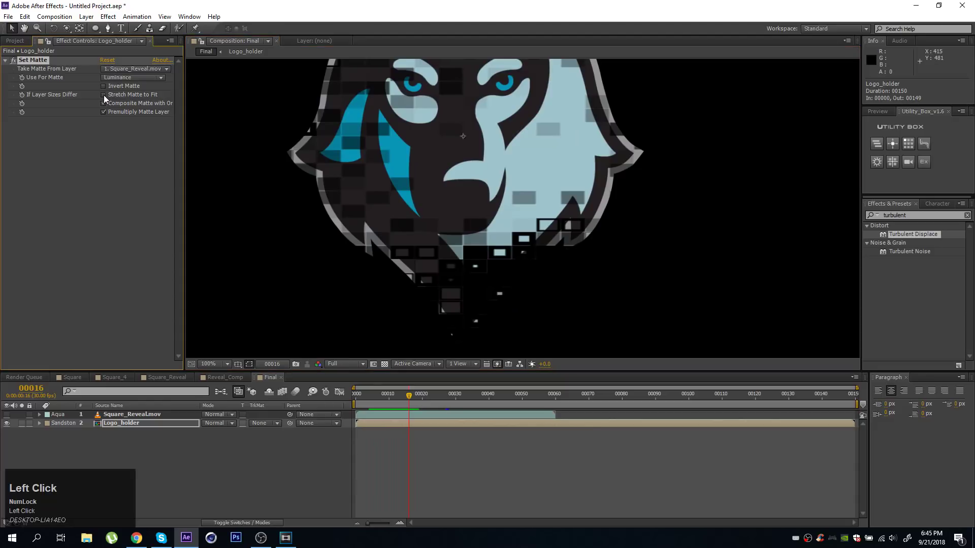
scroll(463, 233, down, 2)
mouse_move(391, 395)
mouse_down()
mouse_move(376, 400)
mouse_move(487, 395)
mouse_move(403, 401)
mouse_up()
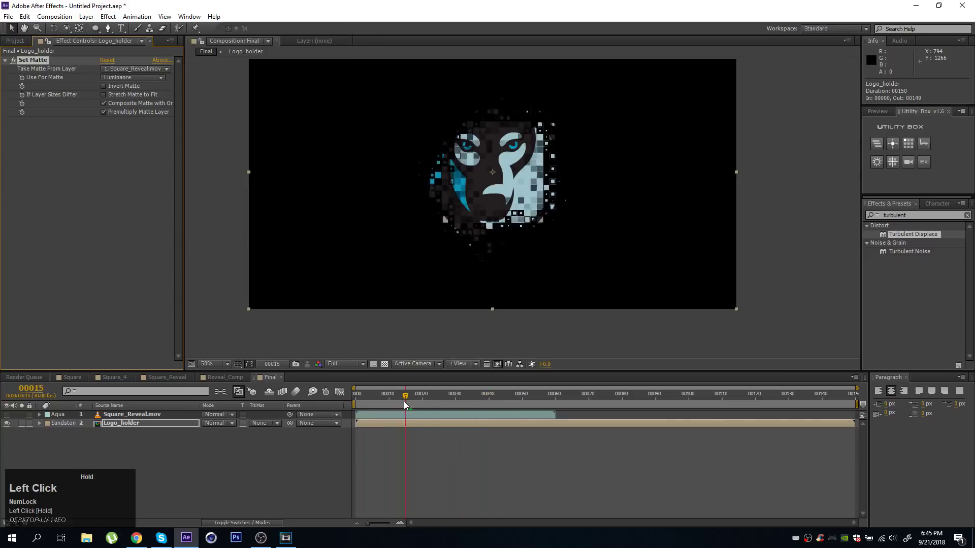
middle_click(449, 168)
middle_click(447, 208)
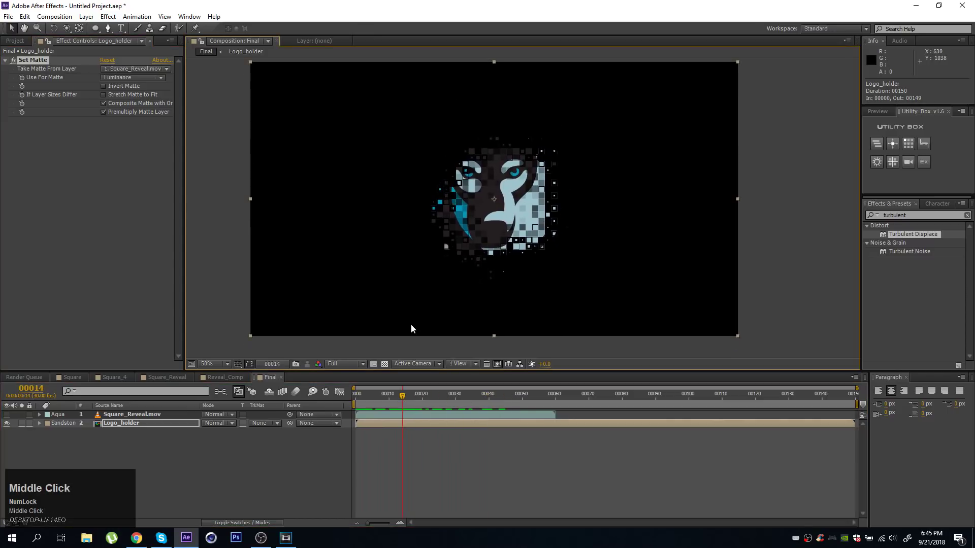
middle_click(446, 268)
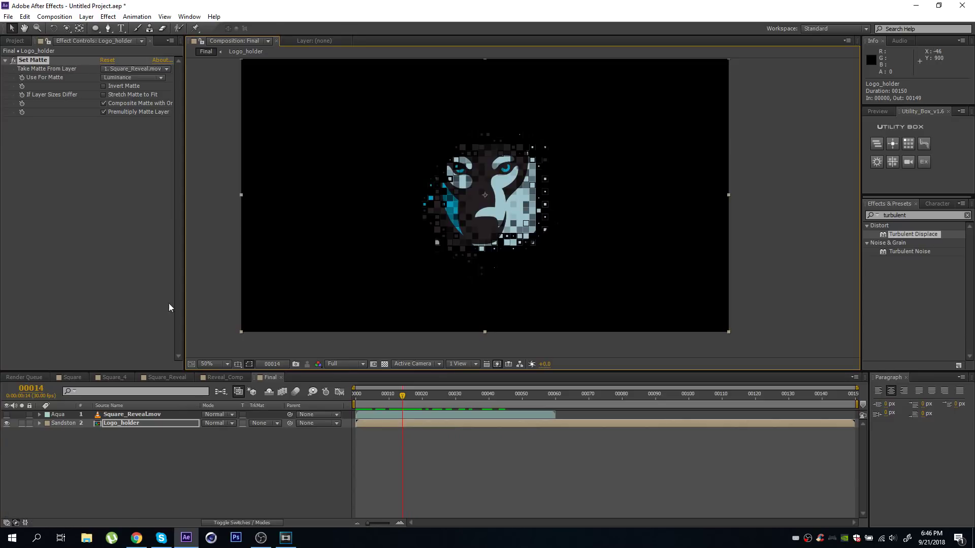
Step: Duplicate the hidden Square_Reveal.mov layer in the Final composition
click(121, 416)
key(ctrl+d)
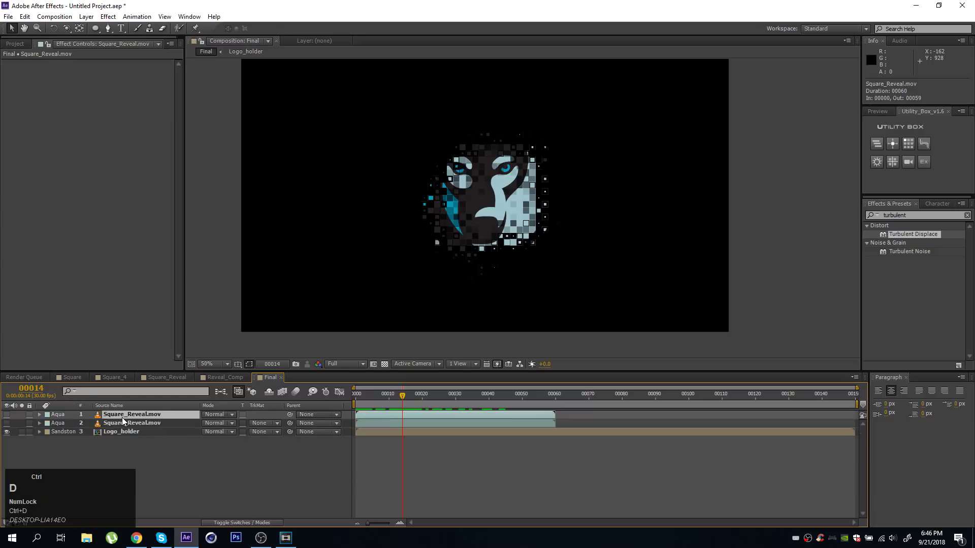
Step: Show the top Square_Reveal.mov layer in Final and apply Set Matte to it, taking the matte from Logo_holder
click(6, 415)
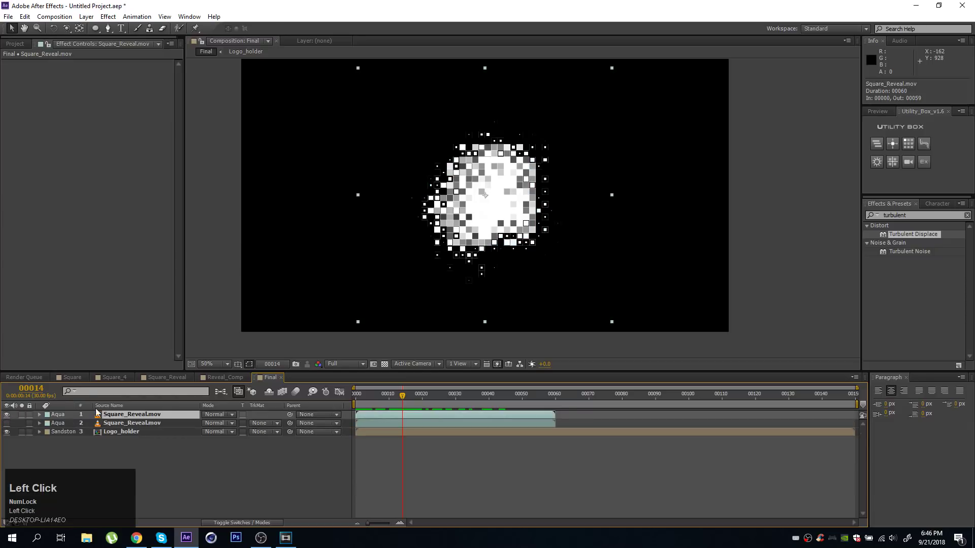
mouse_move(485, 394)
mouse_down()
mouse_move(454, 401)
mouse_move(506, 404)
mouse_move(427, 408)
mouse_move(468, 401)
mouse_up()
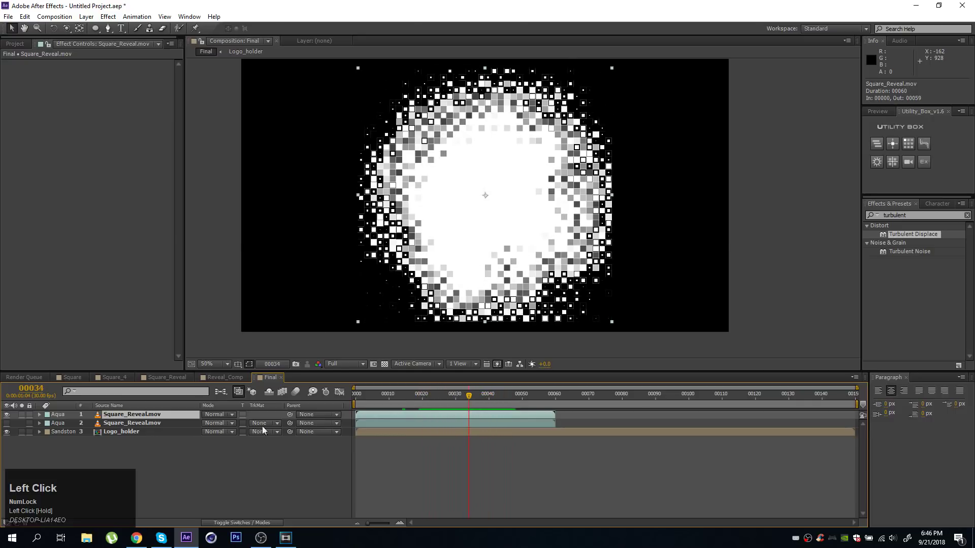
click(107, 17)
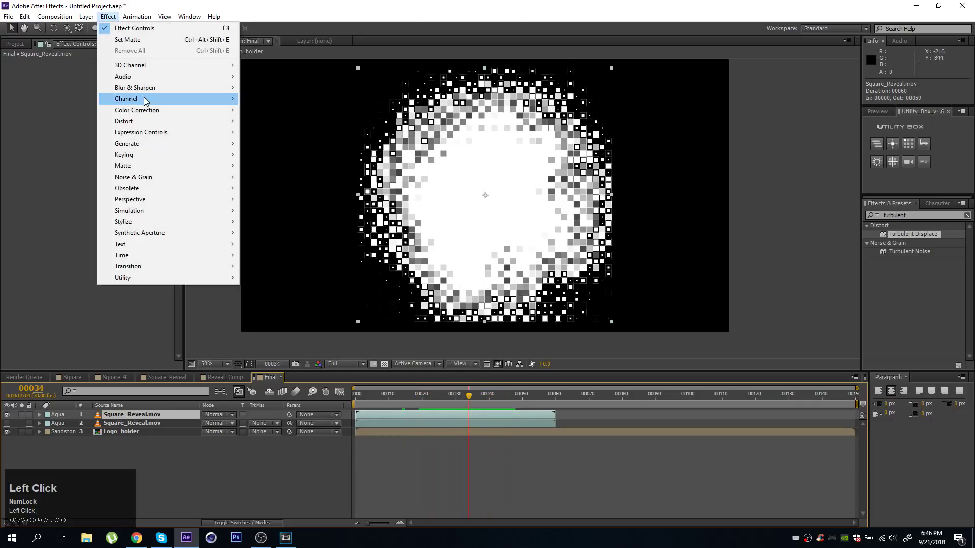
mouse_move(146, 100)
click(267, 210)
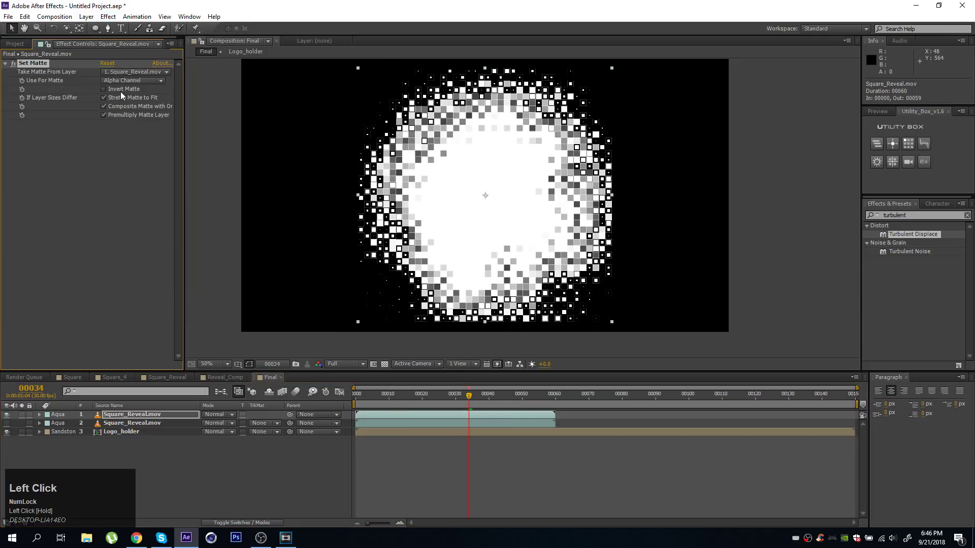
click(115, 74)
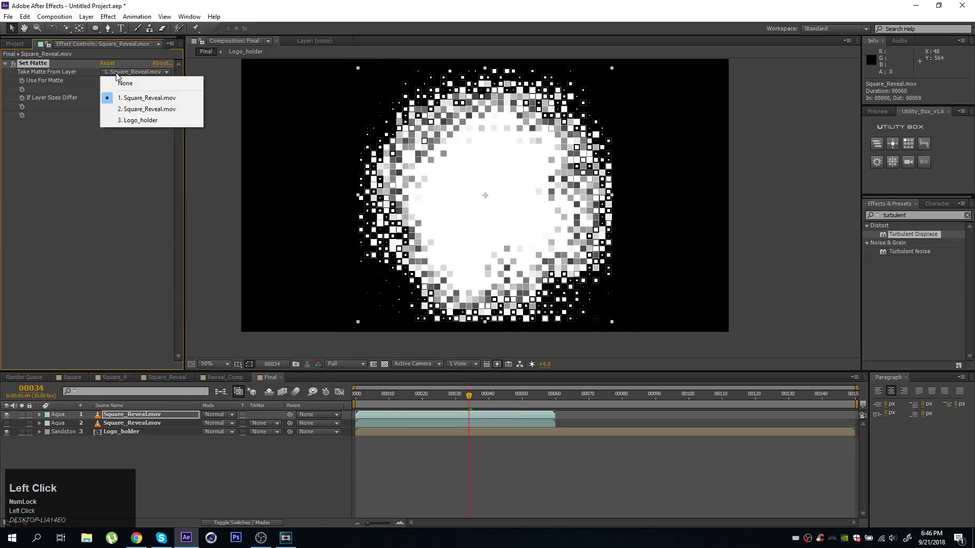
click(143, 122)
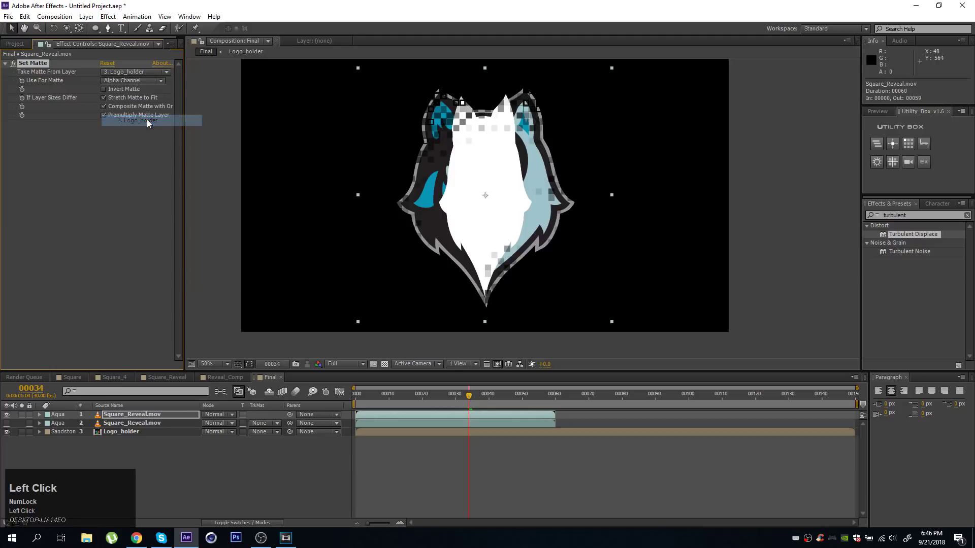
Step: Turn off Stretch Matte to Fit in Set Matte, keep Alpha Channel as the matte source, and check the squares around frame 22
click(104, 97)
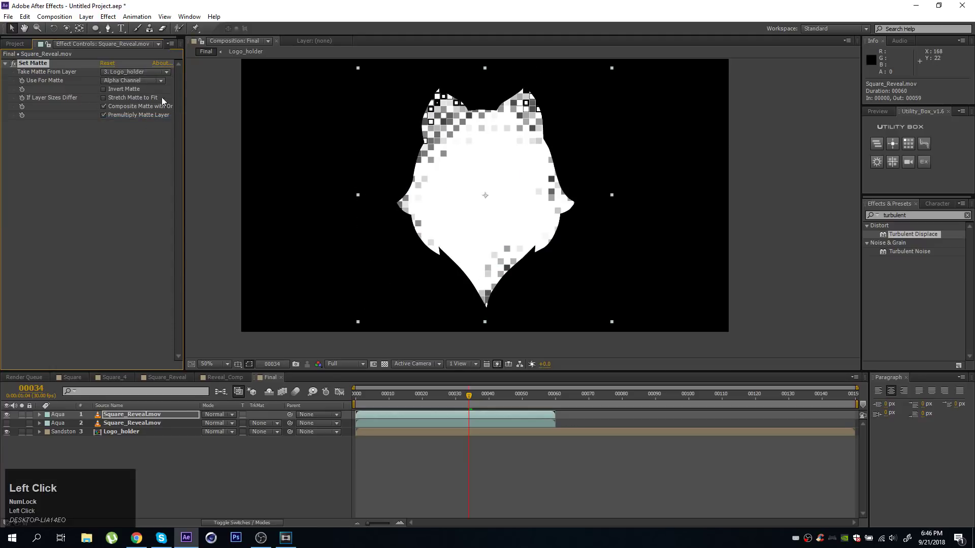
drag(460, 395, 430, 394)
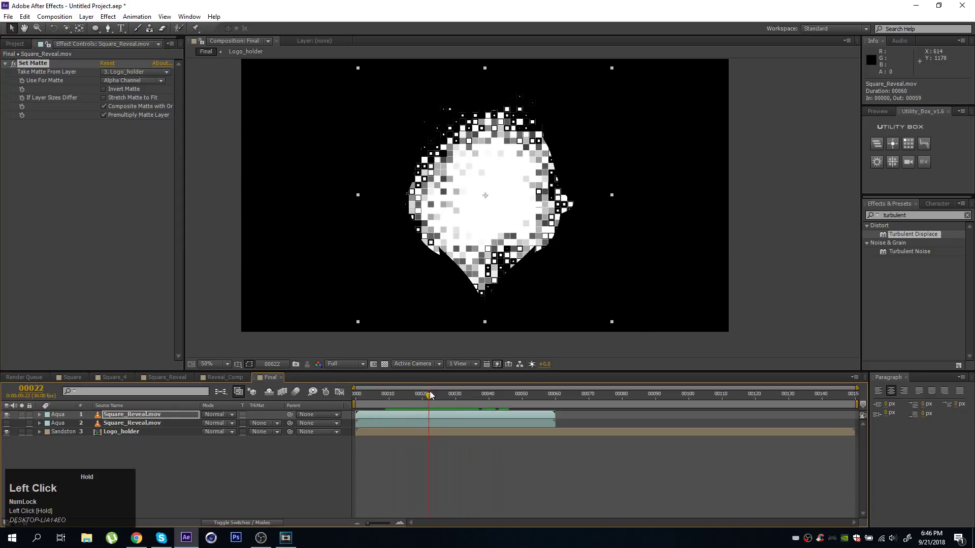
click(138, 80)
click(129, 125)
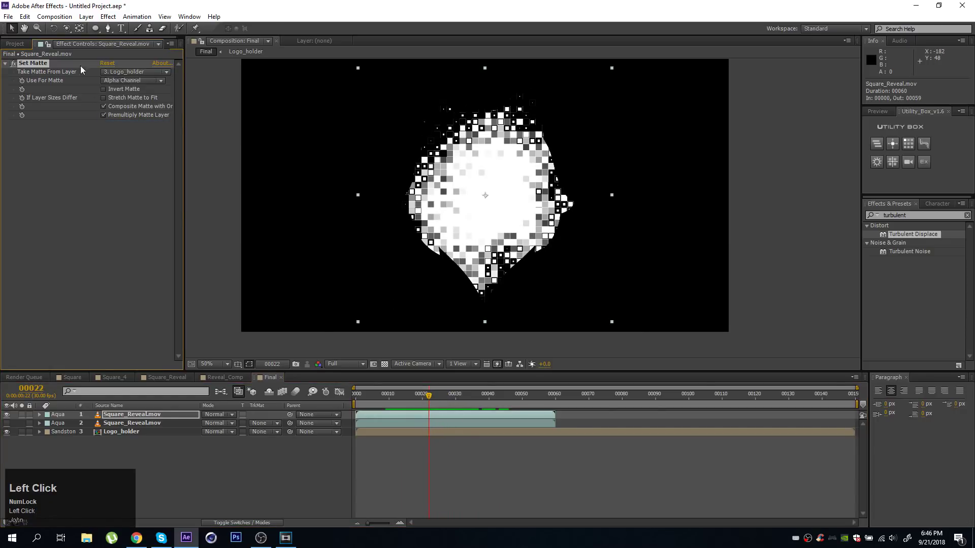
Step: Add a second Set Matte effect to the visible Square_Reveal.mov layer
click(108, 17)
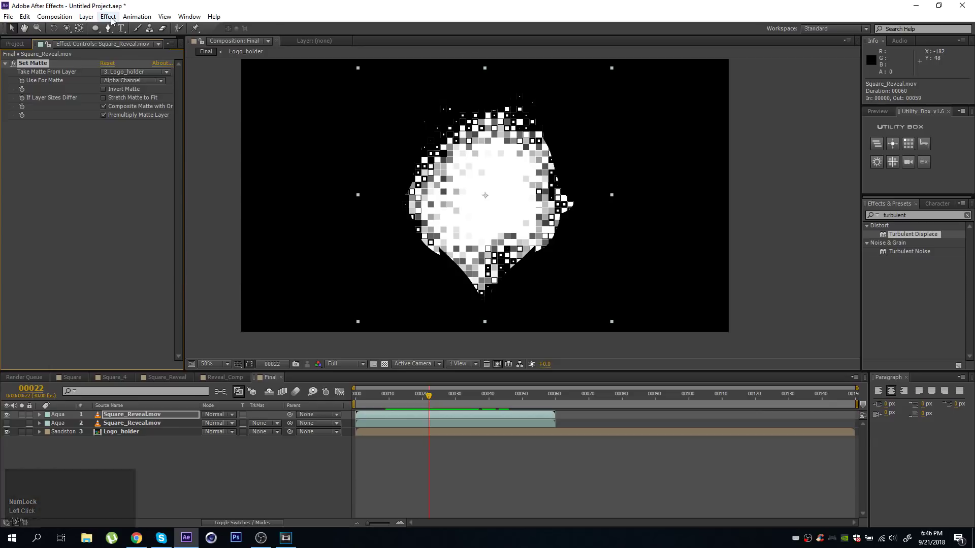
mouse_move(146, 102)
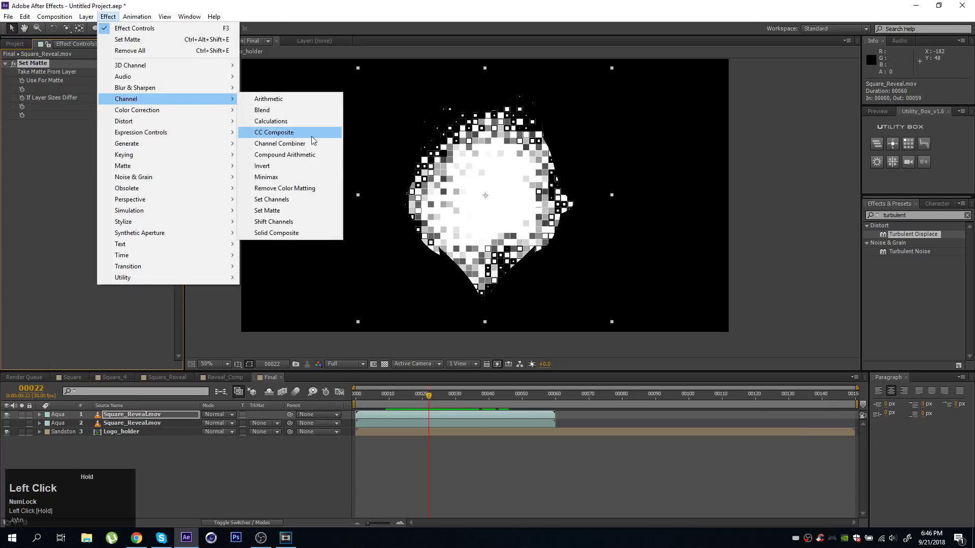
click(312, 213)
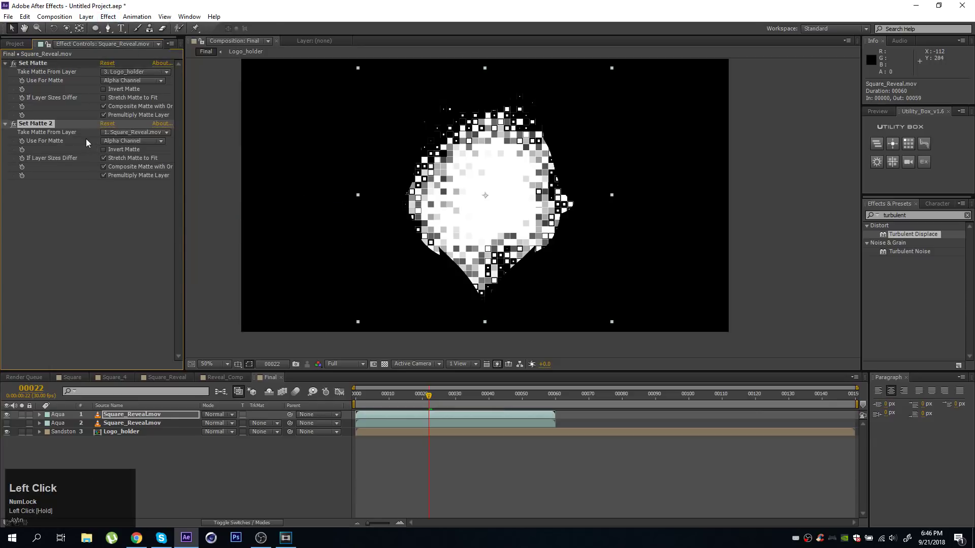
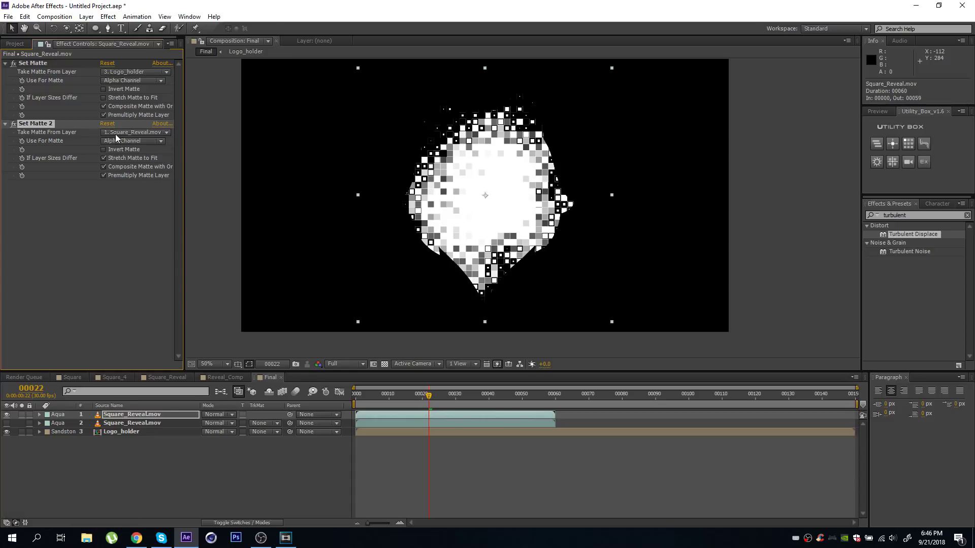
Step: Duplicate the hidden Square_Reveal.mov layer and move the copy above all other layers in Final
click(157, 413)
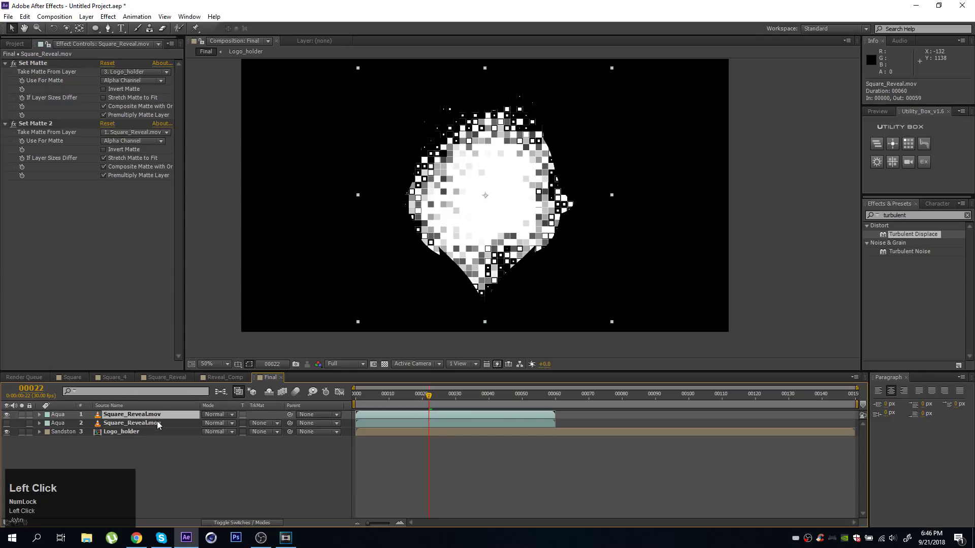
click(152, 424)
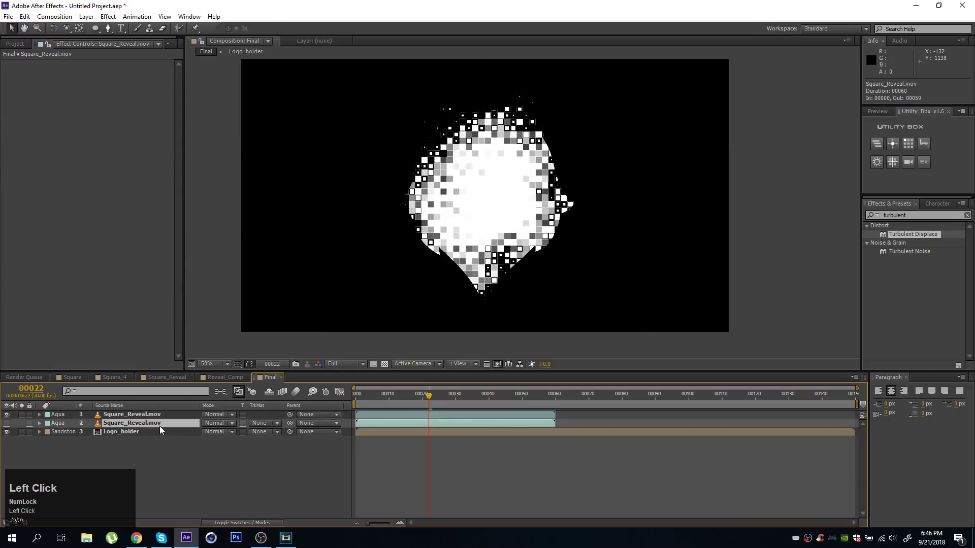
key(ctrl+d)
drag(114, 424, 115, 414)
Step: Make Set Matte 2 on the visible Square_Reveal.mov take layer 1, Square_Reveal.mov, as its matte, using Luminance with Invert Matte on
click(133, 423)
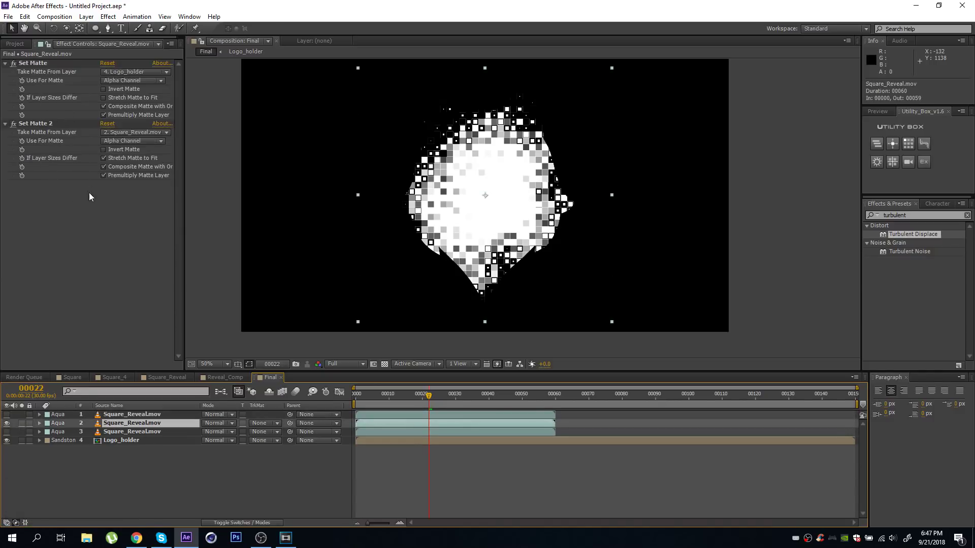
click(44, 123)
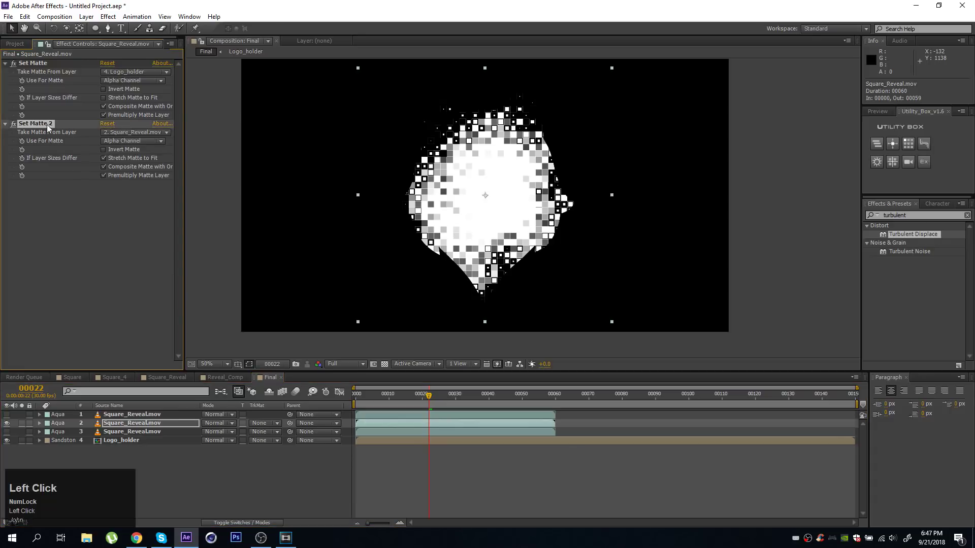
click(127, 132)
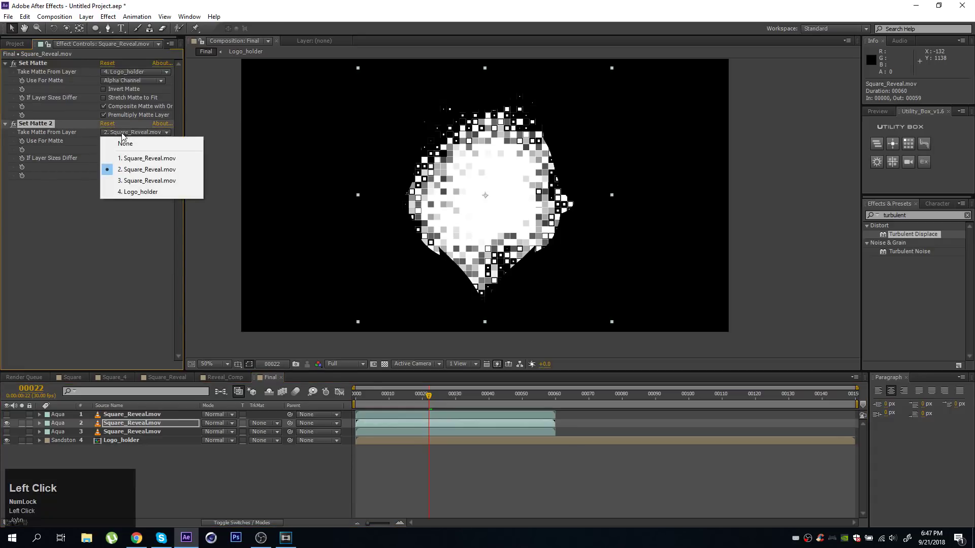
click(122, 160)
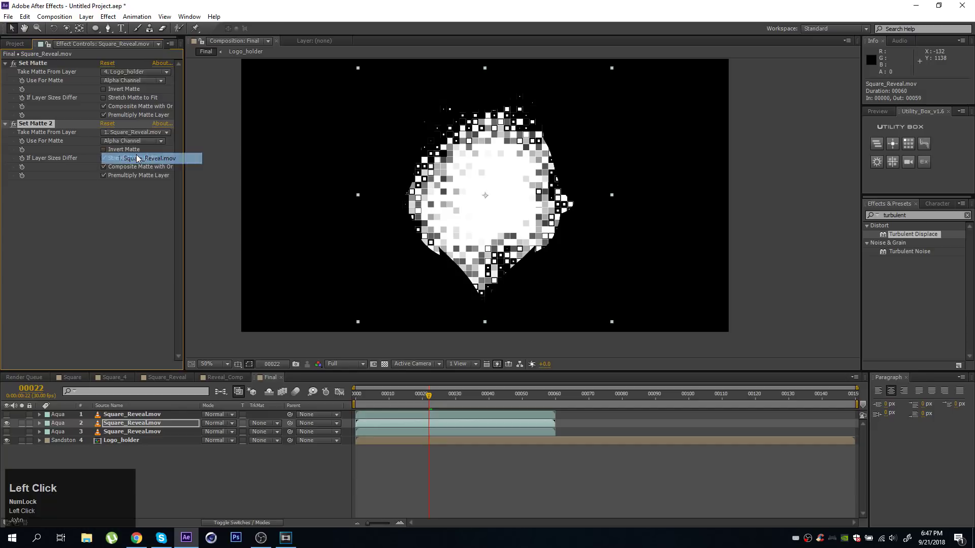
click(118, 141)
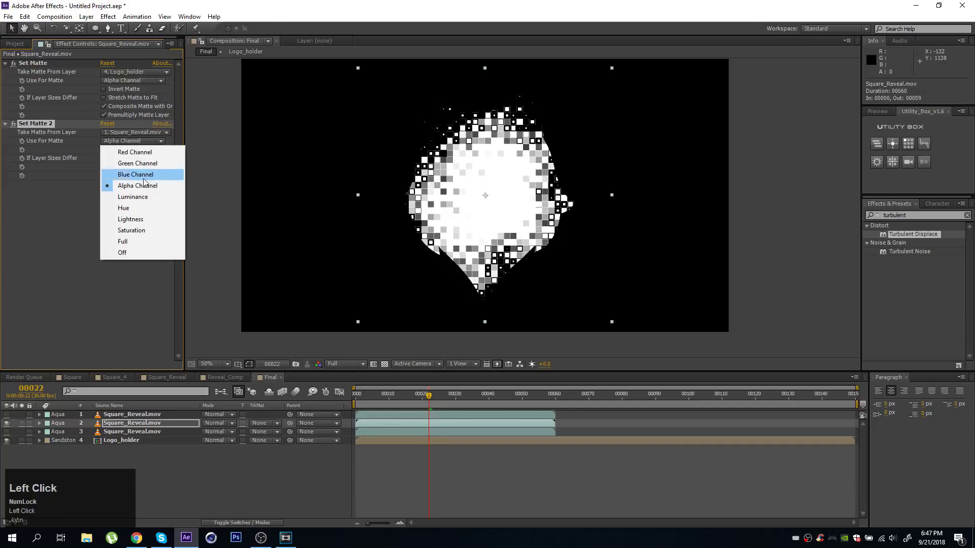
click(142, 198)
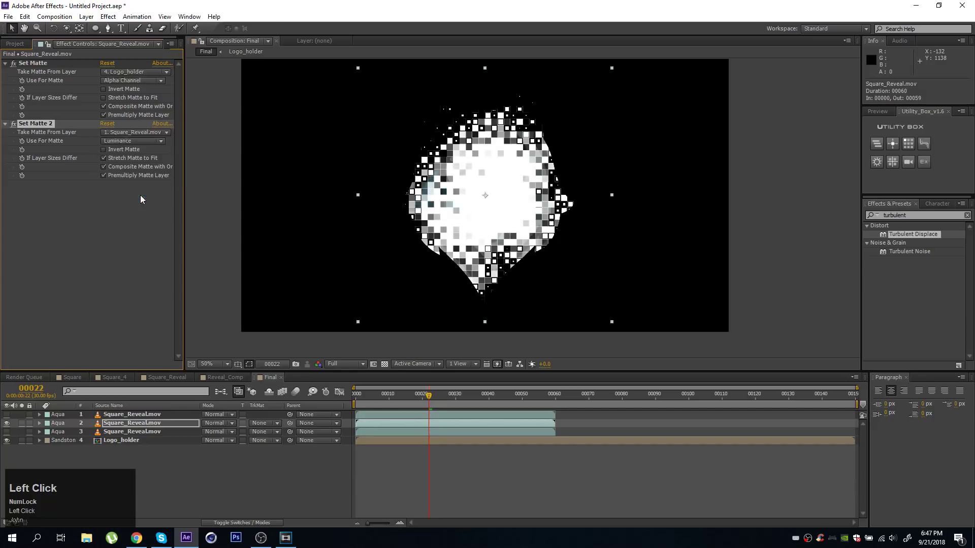
click(104, 149)
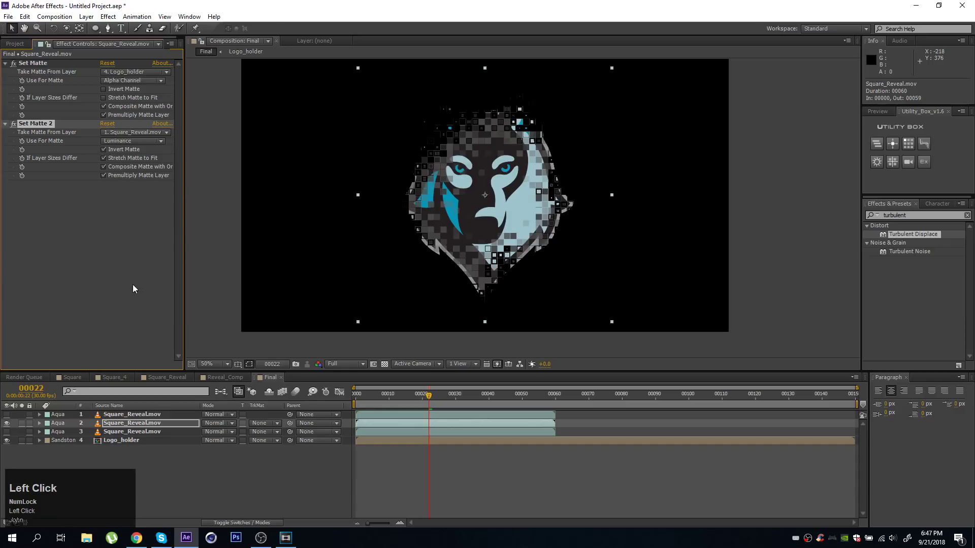
Step: Solo the visible Square_Reveal.mov layer and check its matted squares around frames 27 and 31
click(22, 423)
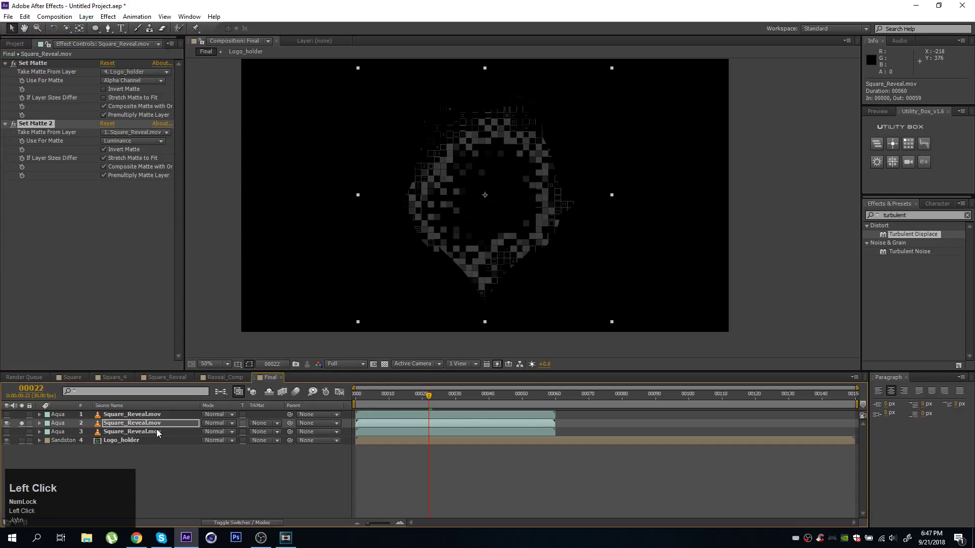
mouse_move(428, 399)
mouse_down()
mouse_move(378, 401)
mouse_move(501, 404)
mouse_move(393, 403)
mouse_move(446, 400)
mouse_up()
drag(151, 427, 204, 428)
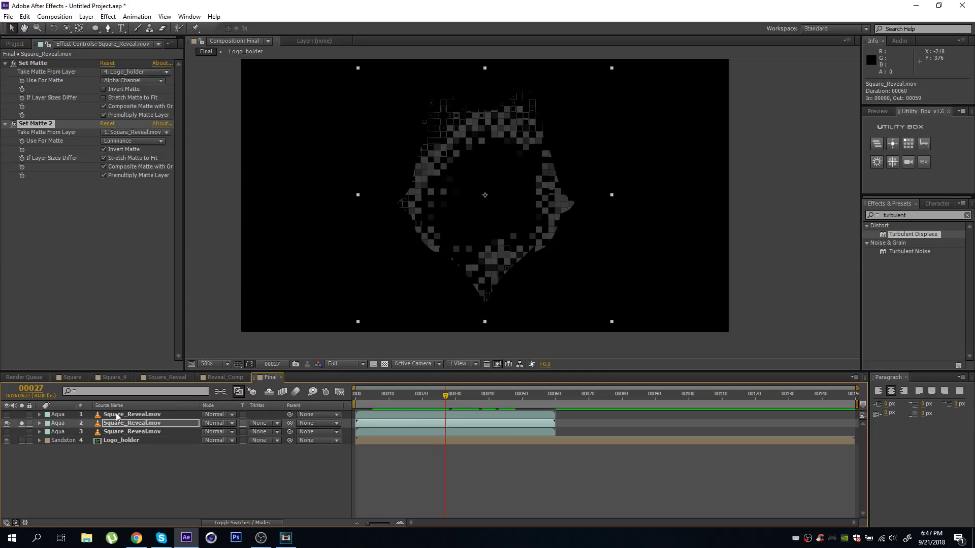
drag(415, 395, 459, 398)
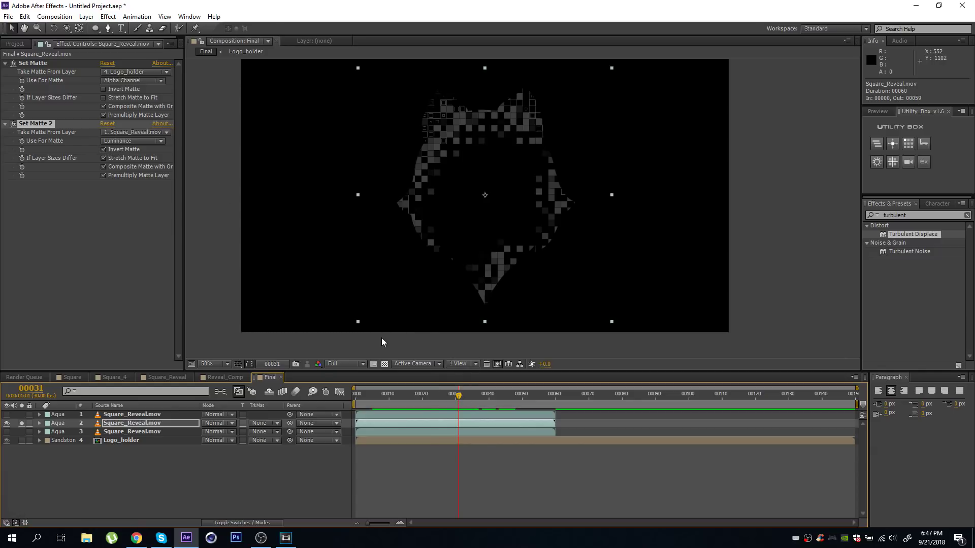
Step: Offset the top Square_Reveal.mov matte layer to start at frame 8, check frame 29, and unsolo the second layer
click(369, 414)
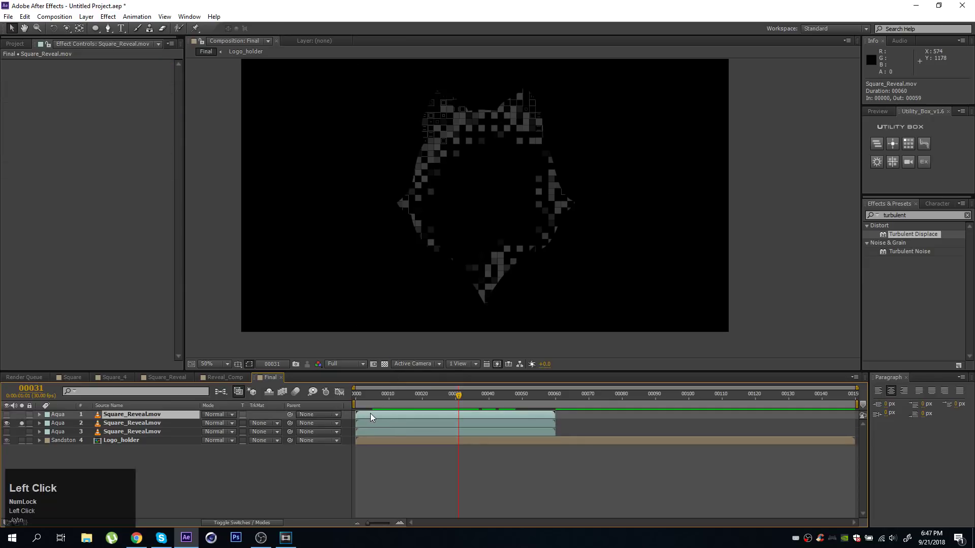
drag(370, 413, 451, 401)
click(22, 422)
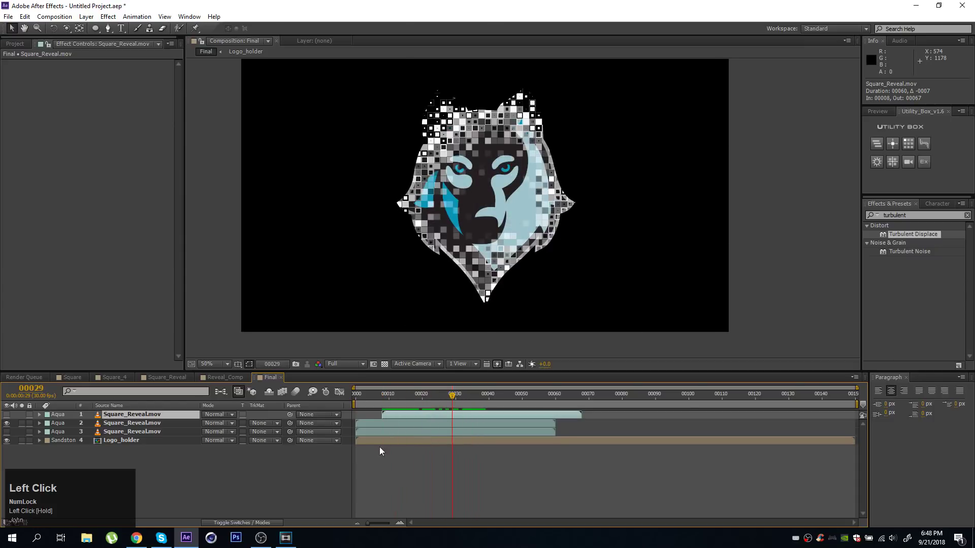
Step: Turn the visible Square_Reveal.mov and Logo_holder layers into 3D layers
click(129, 424)
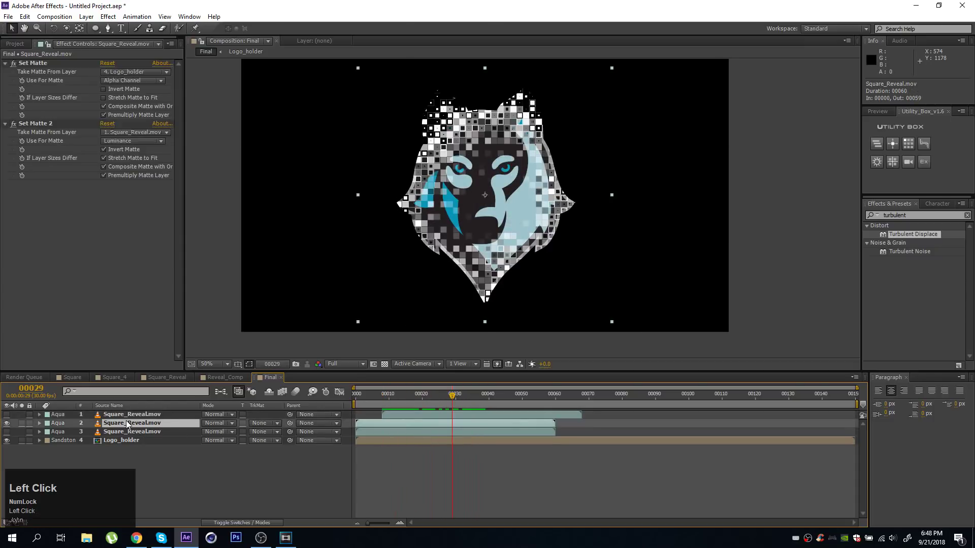
ctrl+click(128, 441)
key(F4)
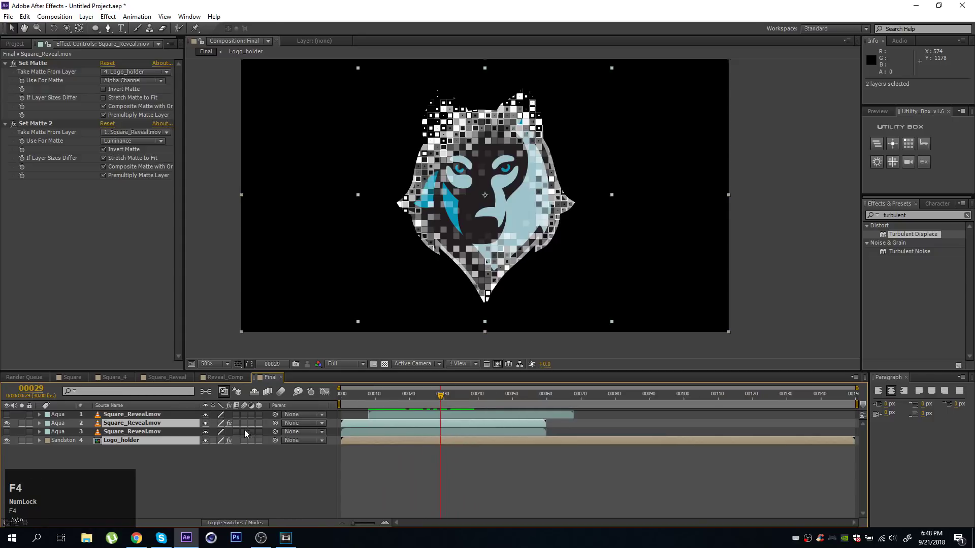
click(257, 423)
click(468, 480)
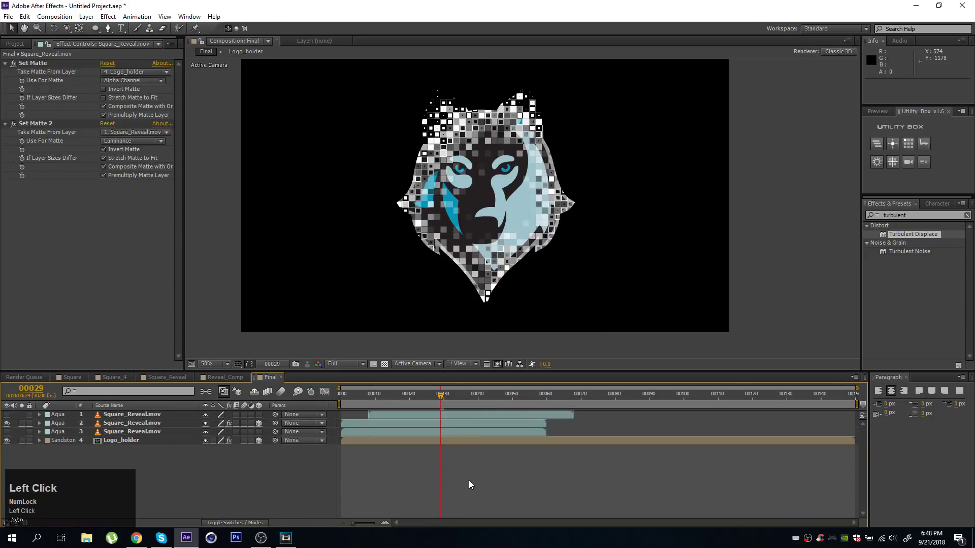
Step: Create a white 1920 x 1080 solid named BG and place it below Logo_holder
key(ctrl+y)
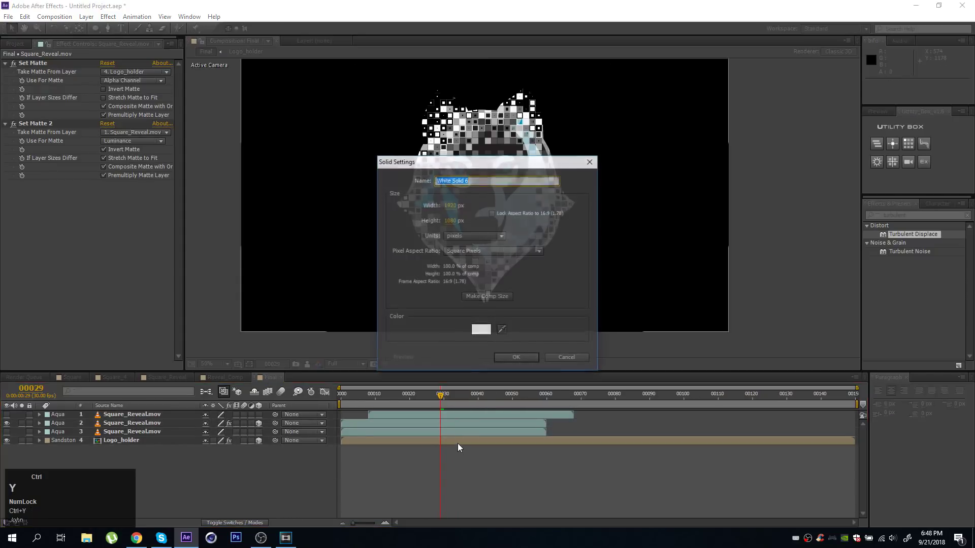
text(BG)
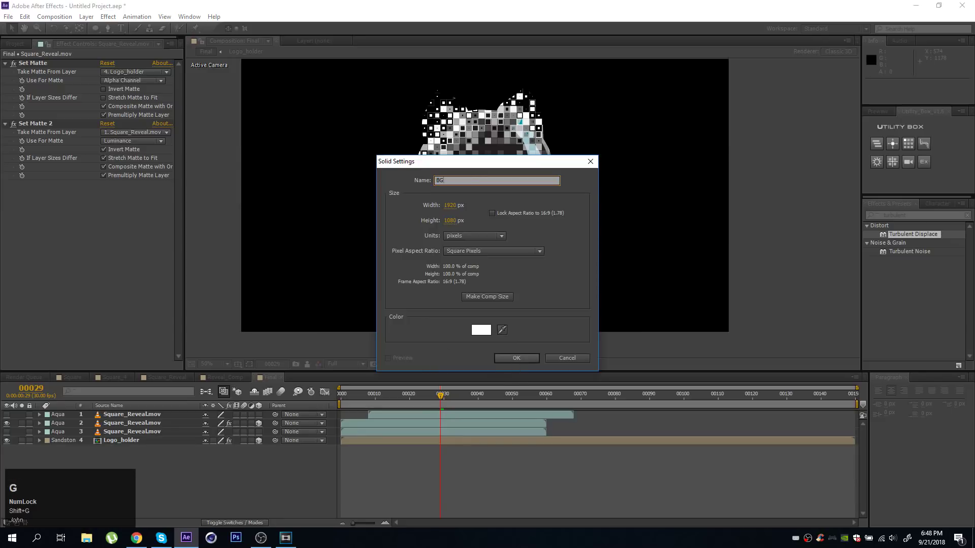
click(515, 358)
drag(140, 414, 142, 457)
Step: Apply the Ramp effect to the BG layer and set its shape to Radial Ramp
click(903, 215)
text(ramp)
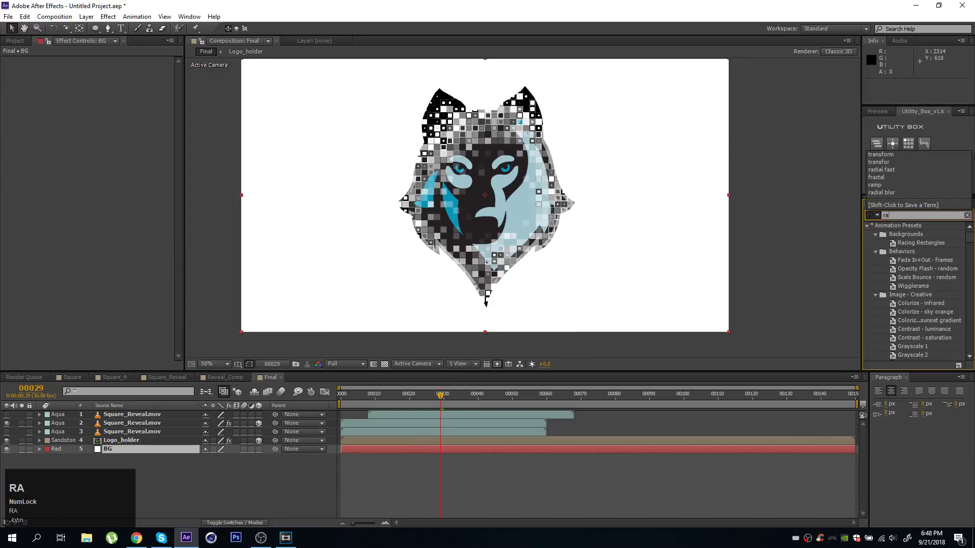
double_click(896, 234)
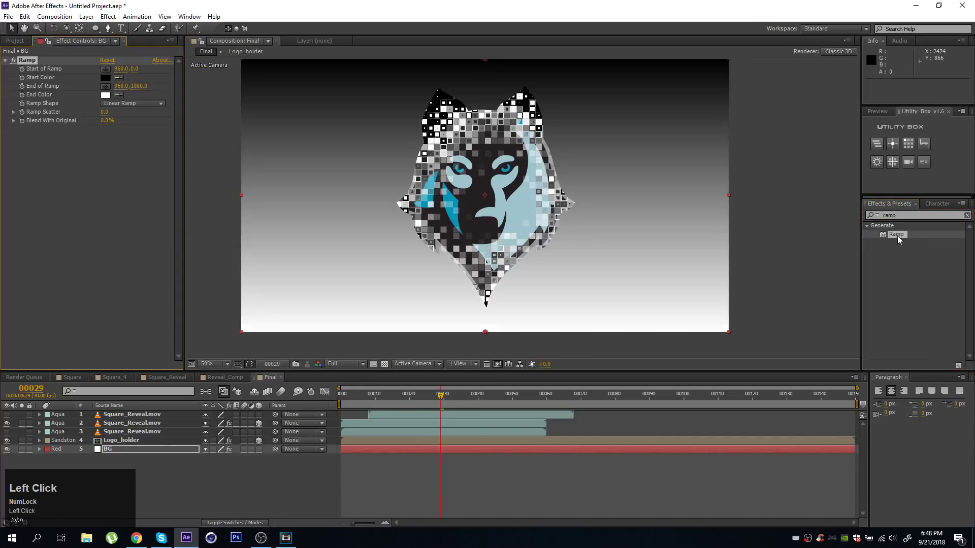
click(137, 103)
click(134, 126)
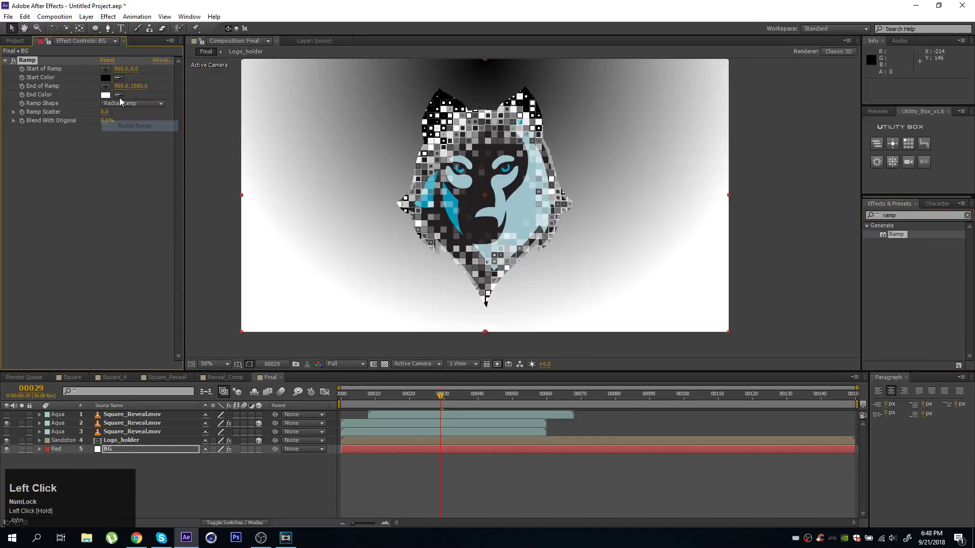
Step: Set the Ramp effect's start color to a dark muted blue and its end color to black
click(105, 77)
click(205, 349)
click(186, 296)
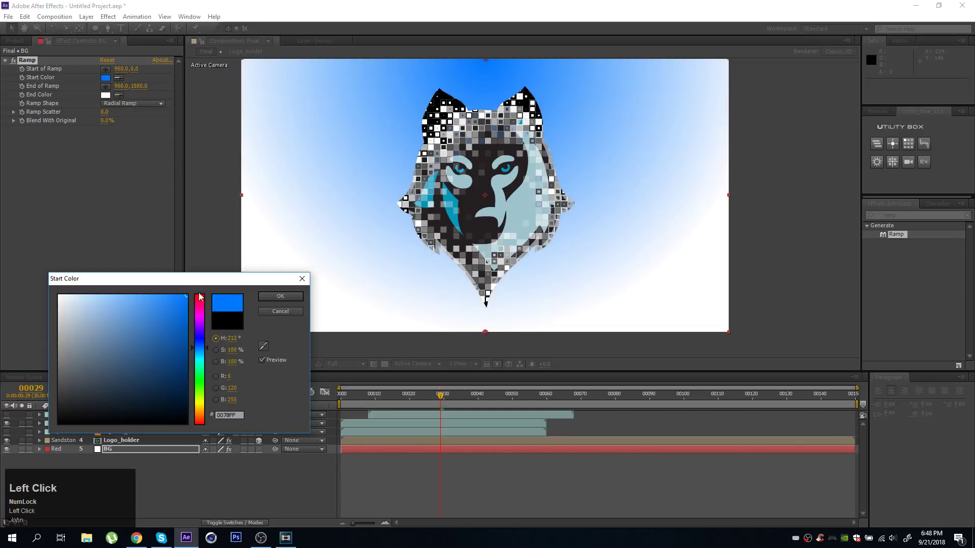
drag(136, 365, 147, 356)
click(280, 296)
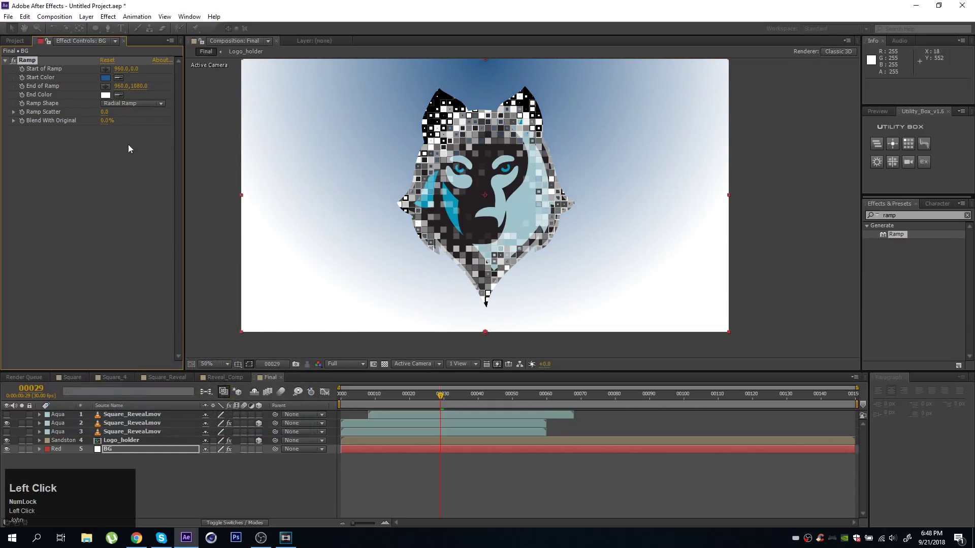
click(105, 95)
click(58, 423)
key(Return)
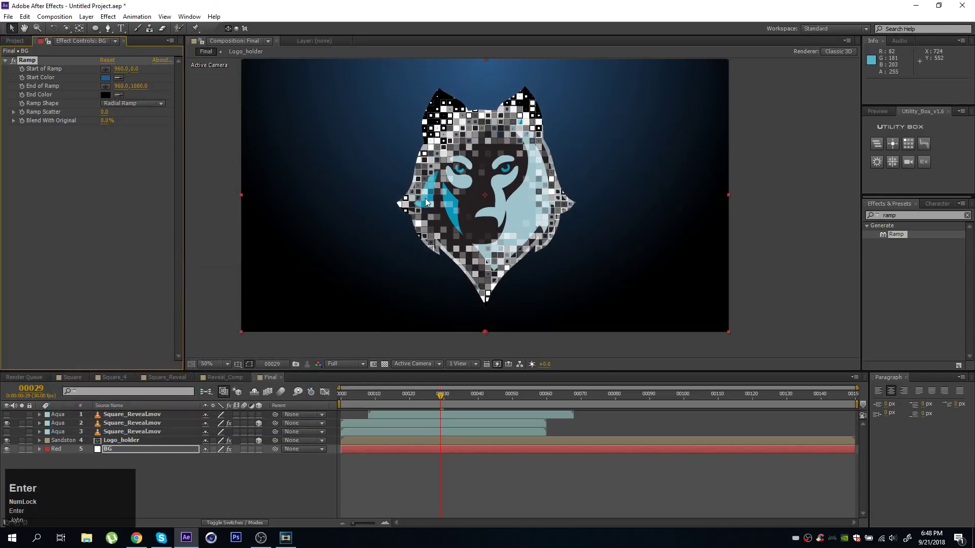
Step: Reposition the ramp points beyond the frame, with the start at about 960, 2040 and the end at about 960, -344
scroll(510, 241, down, 4)
drag(513, 239, 513, 345)
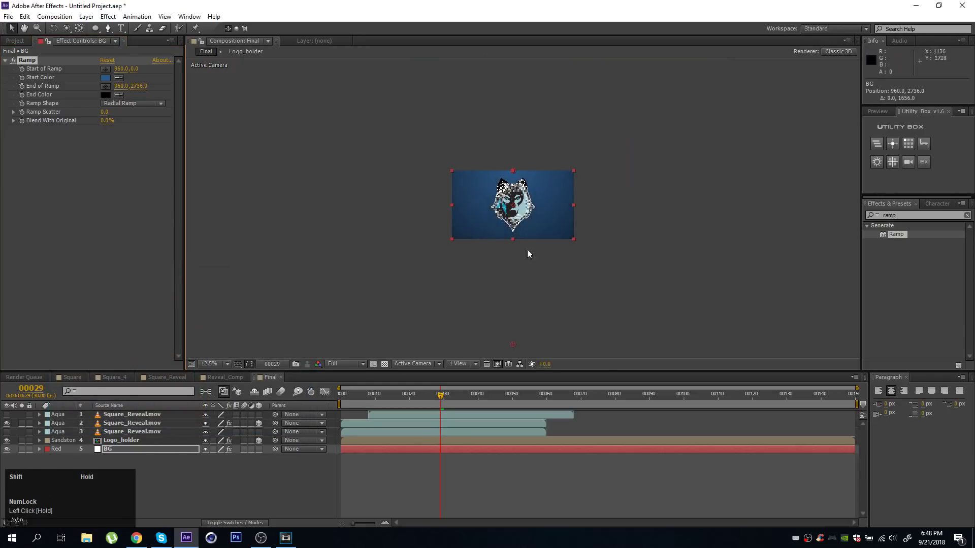
drag(513, 172, 512, 252)
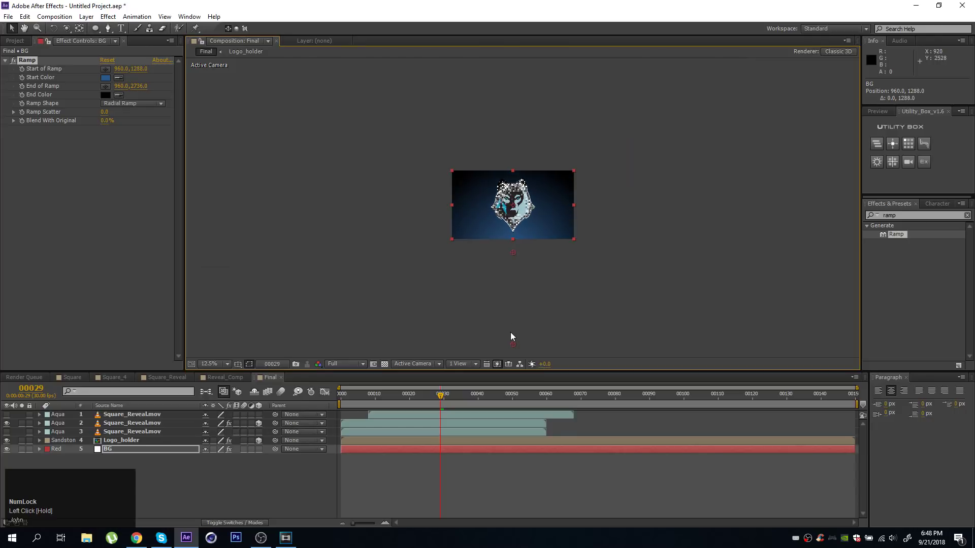
drag(510, 332, 505, 151)
drag(512, 253, 511, 304)
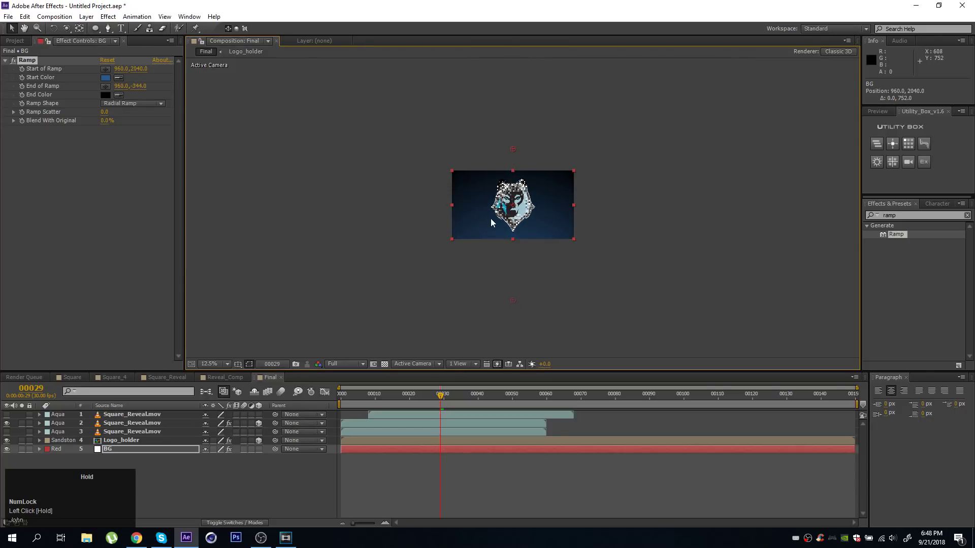
scroll(491, 218, up, 4)
click(388, 452)
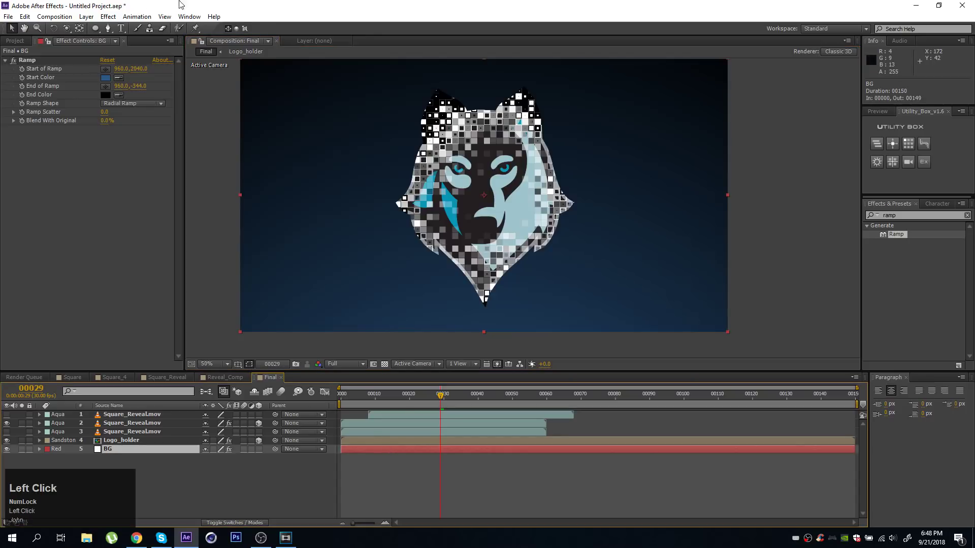
Step: Add a two-node camera named Camera 1 with an 18 mm focal length to the composition
click(88, 16)
mouse_move(94, 31)
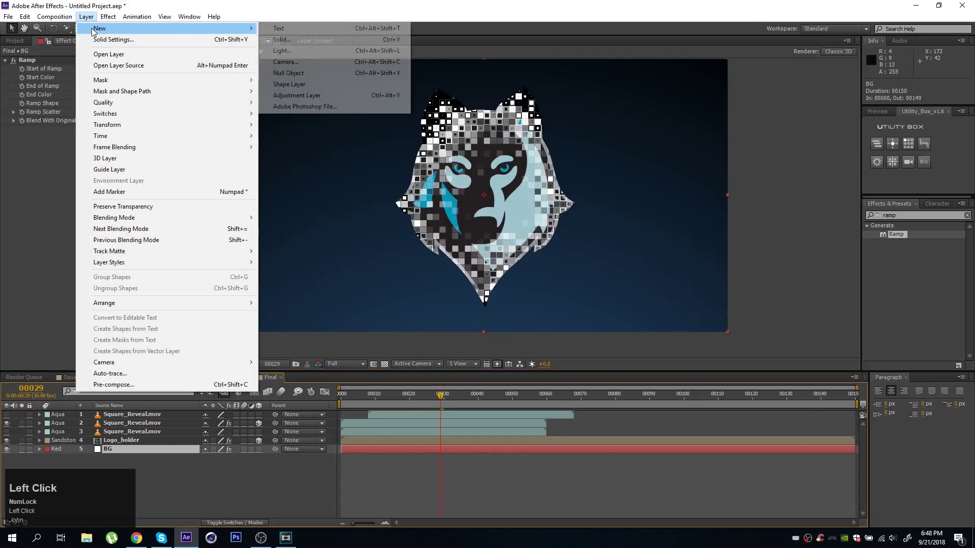
click(309, 63)
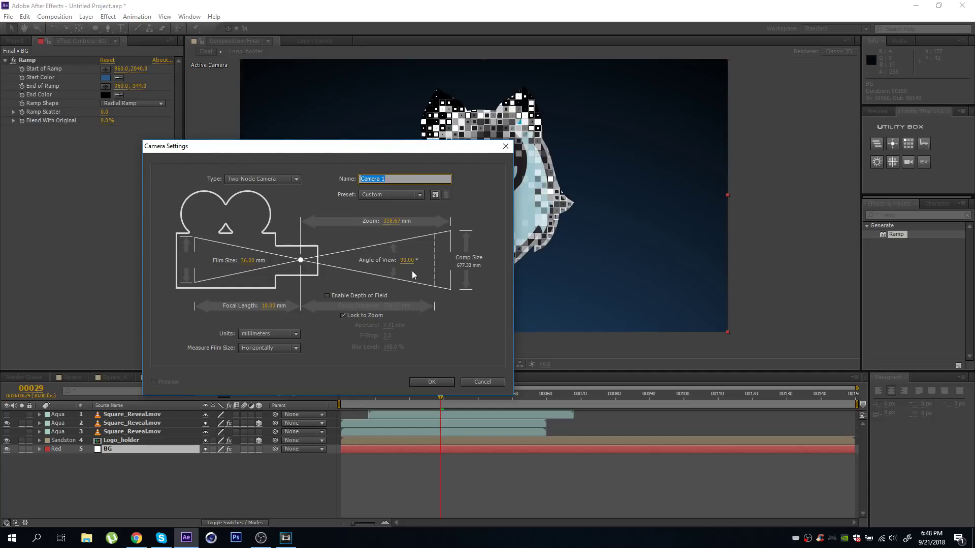
click(437, 384)
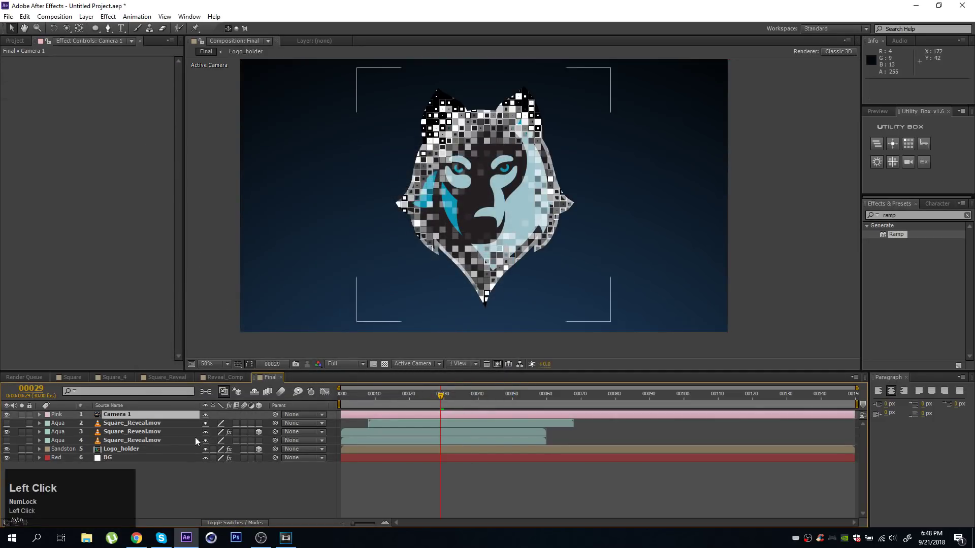
Step: Add a 3D null object named Camera_Help and parent Camera 1 to it
click(86, 16)
mouse_move(152, 28)
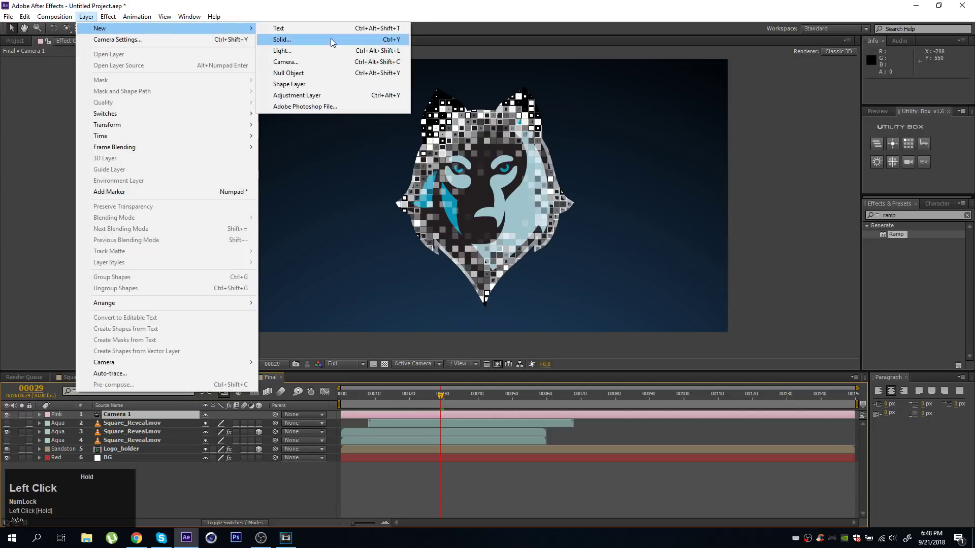
click(319, 72)
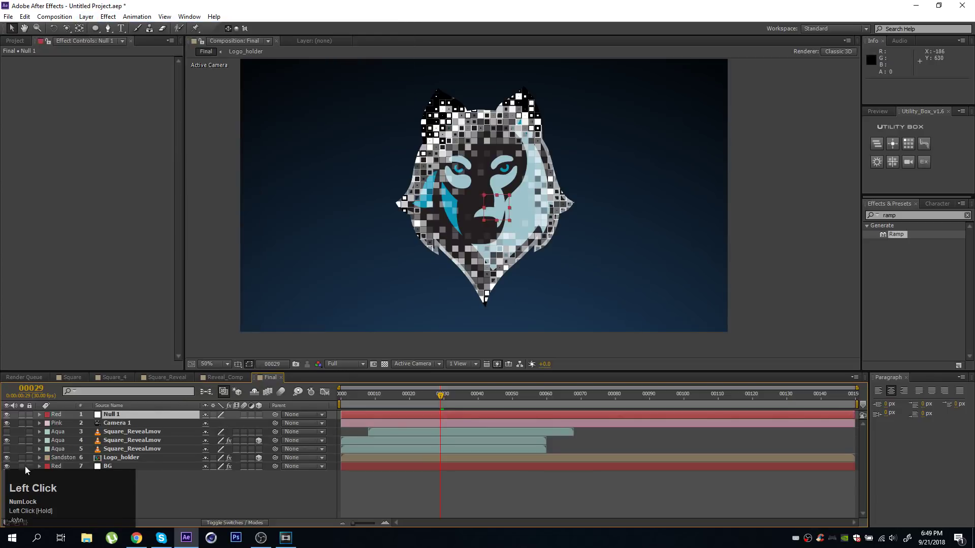
click(259, 415)
key(Return)
text(Cam)
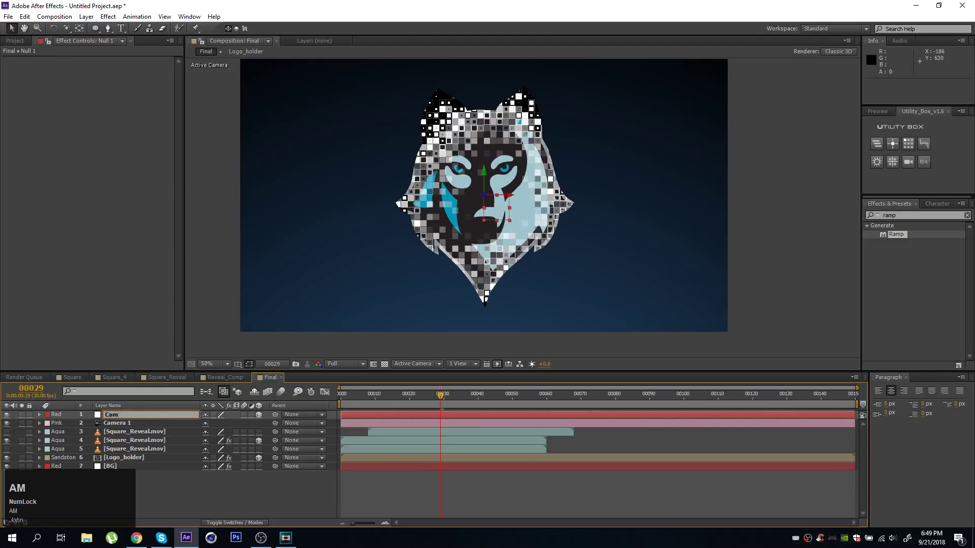
text(era_Help)
key(Return)
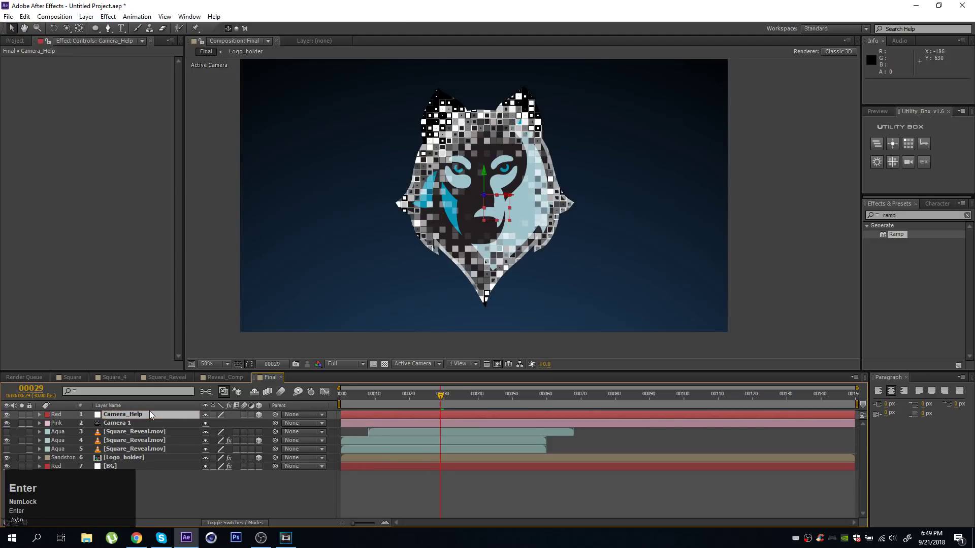
click(123, 421)
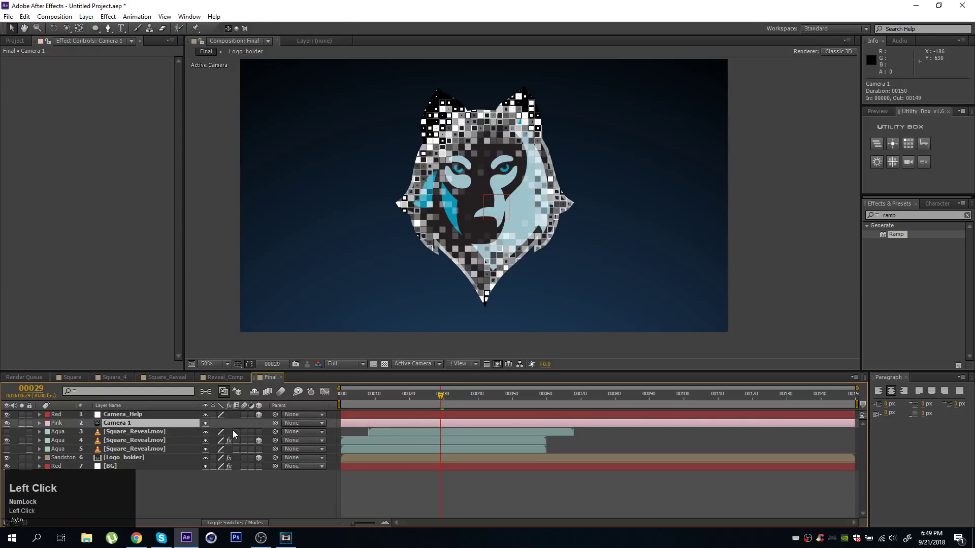
drag(274, 423, 148, 415)
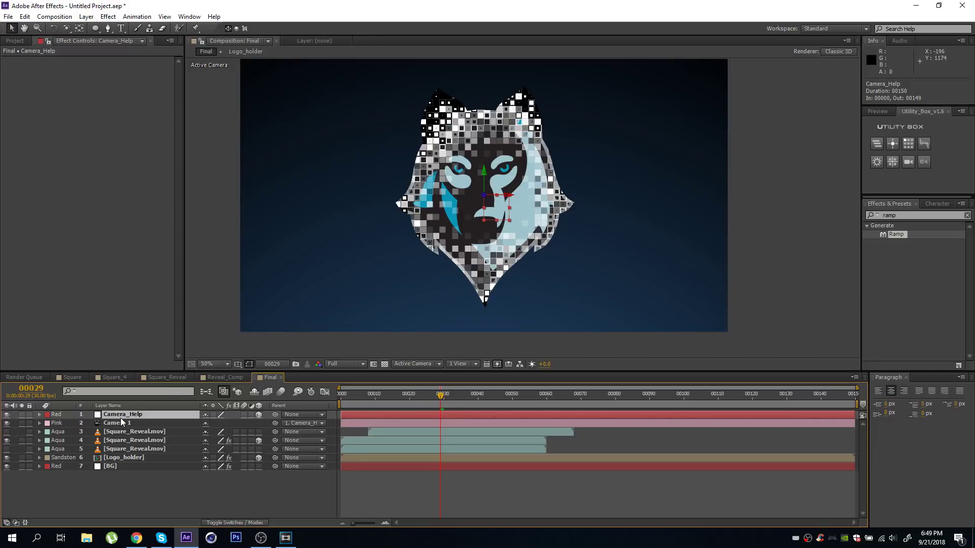
Step: Rotate Camera_Help to about 40.9°, 10.7°, 350.9° and track Camera 1 to about -40, 100, -960
key(w)
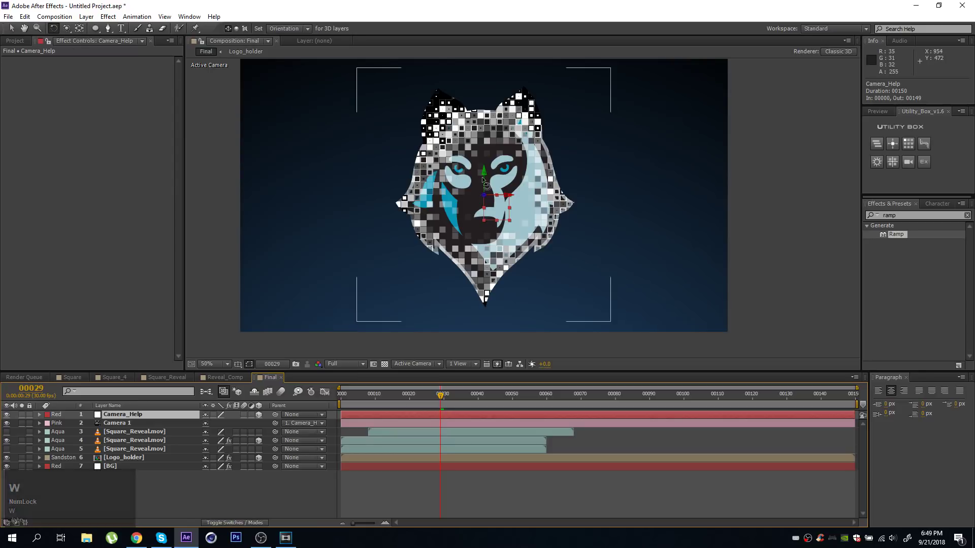
drag(484, 179, 503, 206)
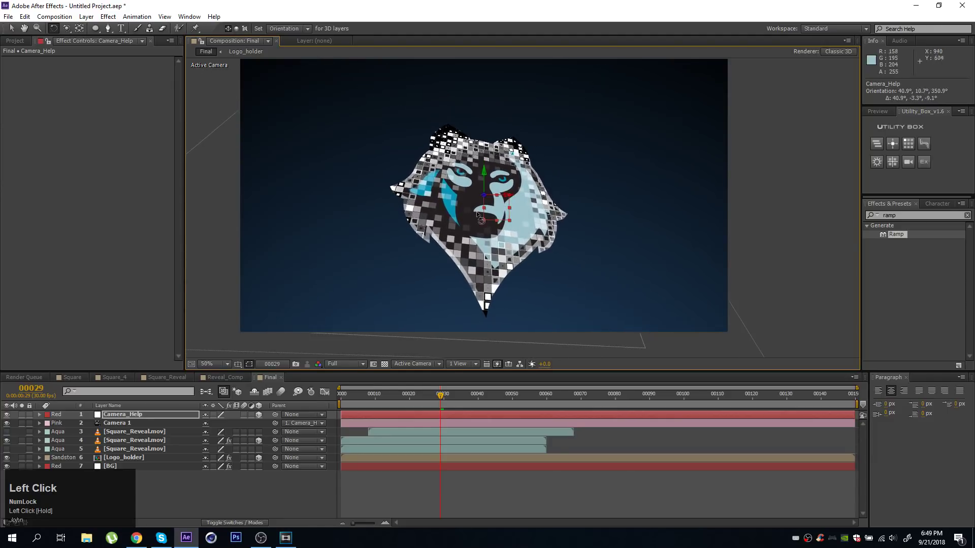
key(c)
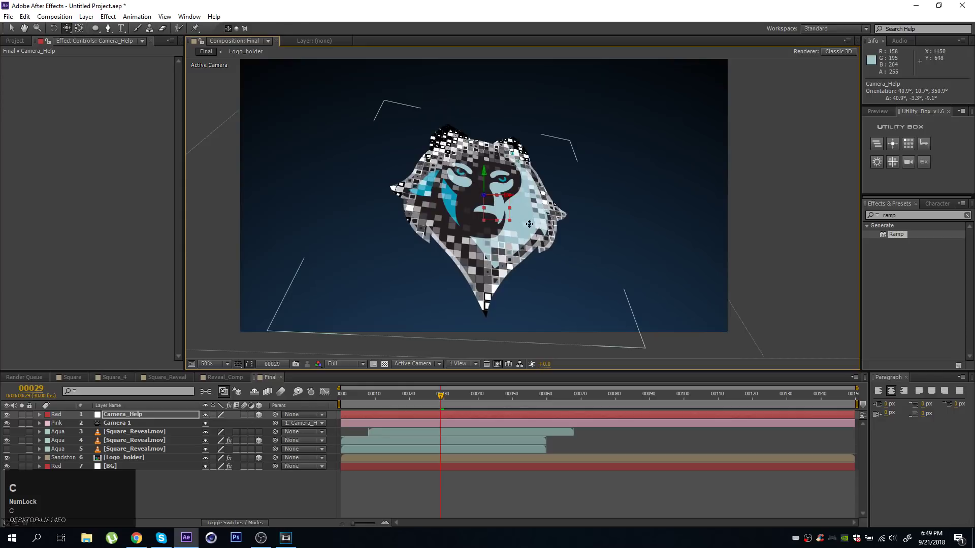
drag(476, 185, 521, 199)
key(c)
key(c)
key(c)
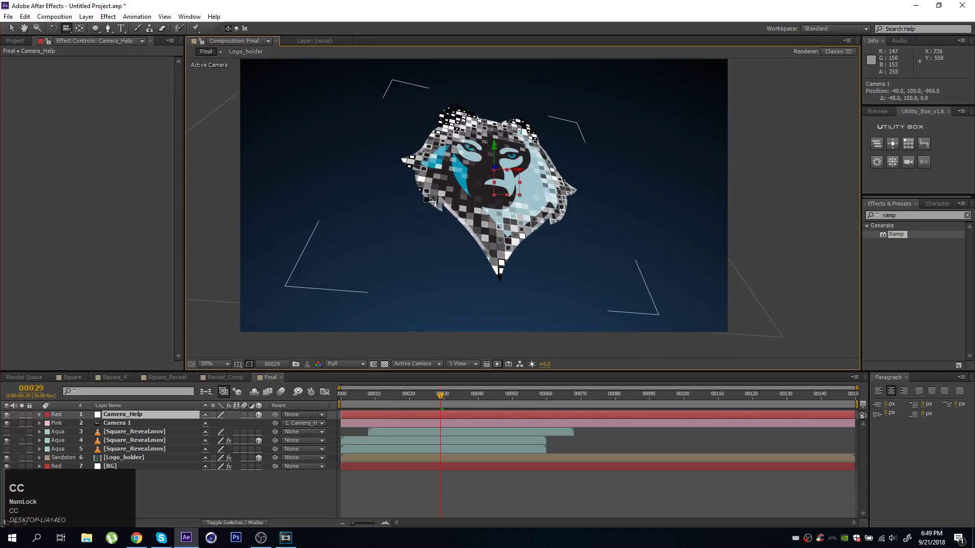
Step: Orbit and track Camera 1 to view the logo obliquely, ending at position about -296, -15, -918
drag(428, 199, 443, 205)
click(67, 31)
drag(67, 31, 125, 62)
key(c)
key(c)
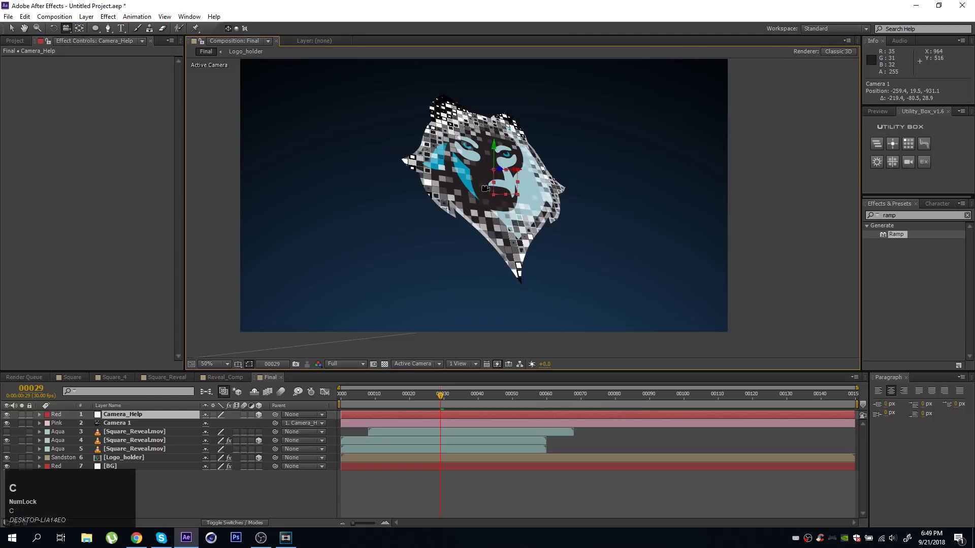
drag(485, 188, 476, 186)
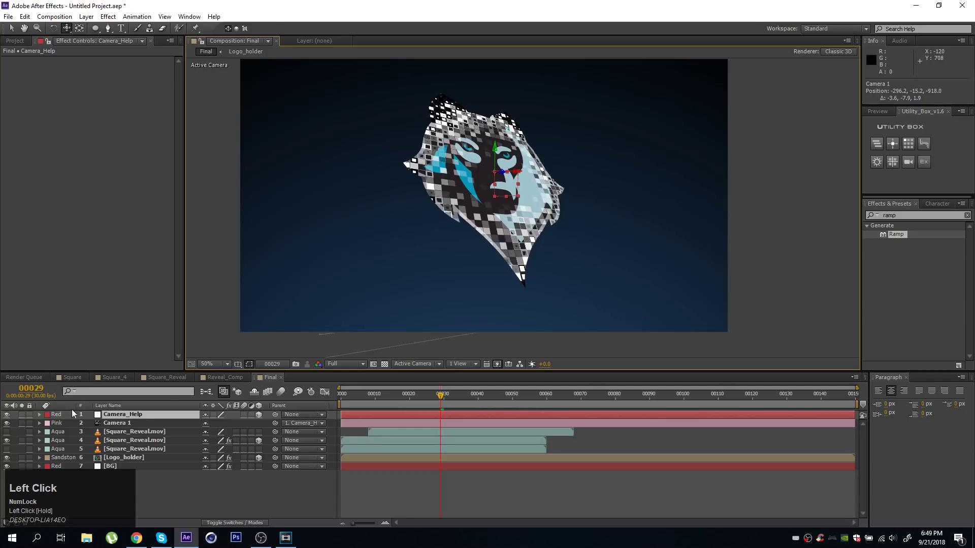
Step: Rotate the Camera_Help null to an orientation of about 41.2°, 17.8°, 2.2°
key(w)
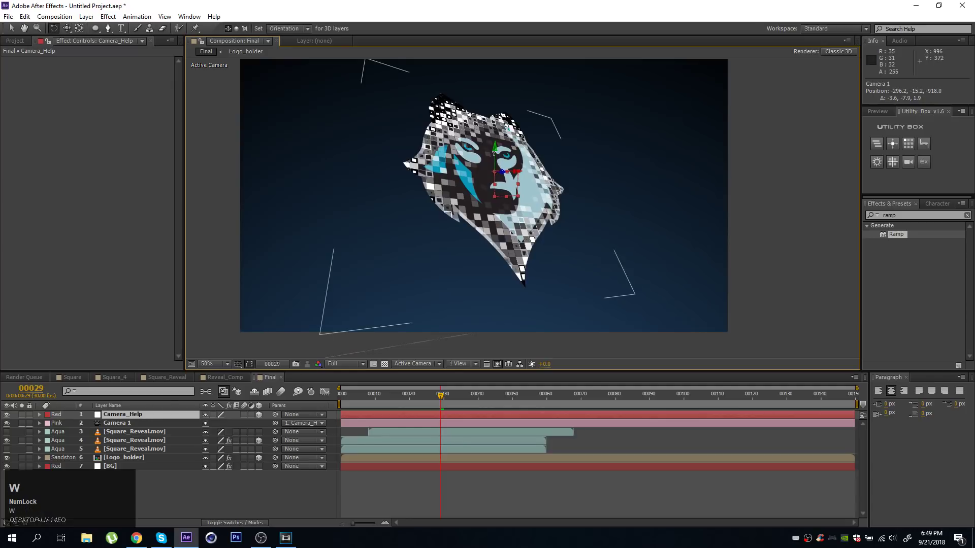
mouse_move(495, 153)
mouse_down()
mouse_move(507, 155)
mouse_move(493, 159)
mouse_move(499, 171)
mouse_up()
drag(496, 165, 498, 161)
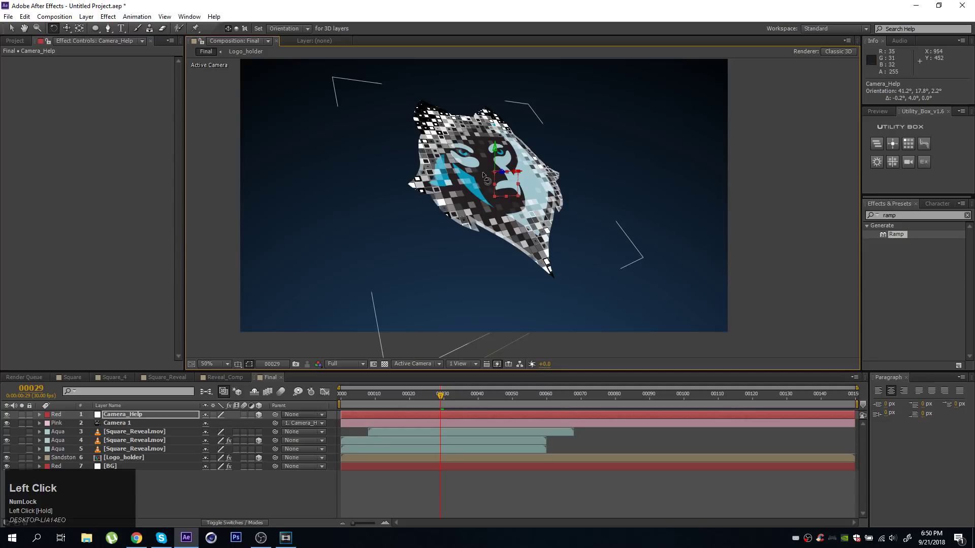
Step: Keyframe Camera_Help's orientation at frame 0, rotate it to about 43.1°, 330.0°, 2.5° at frame 80, and preview the move back to frame 25
drag(421, 399, 291, 395)
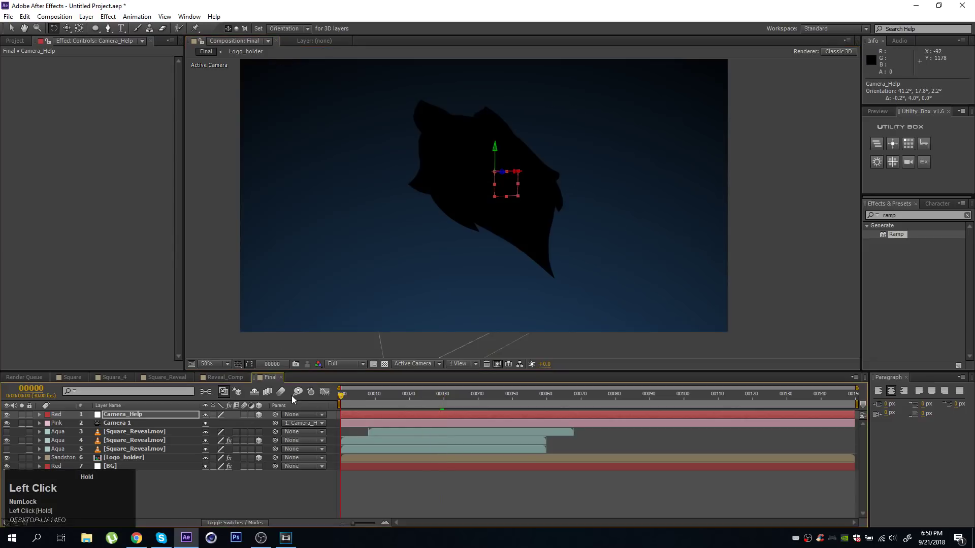
key(r)
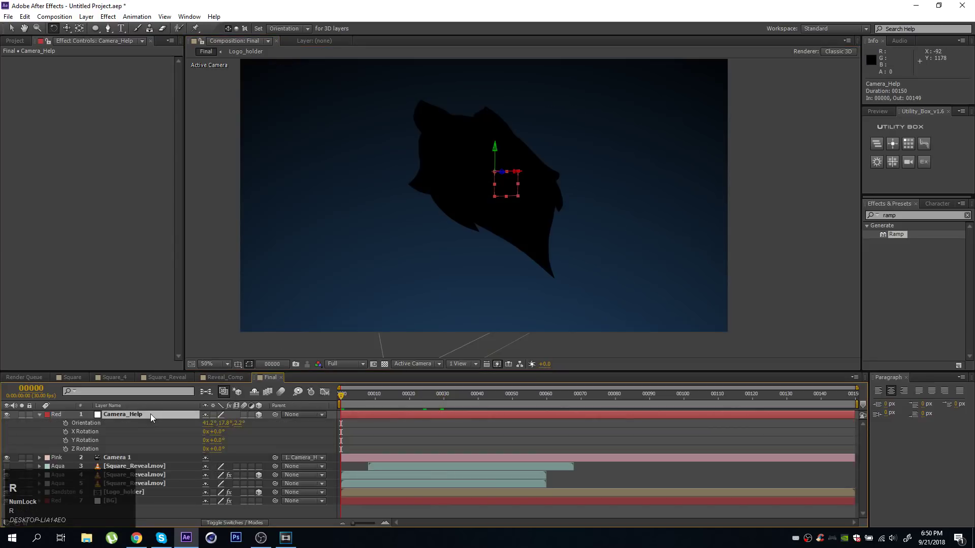
click(65, 423)
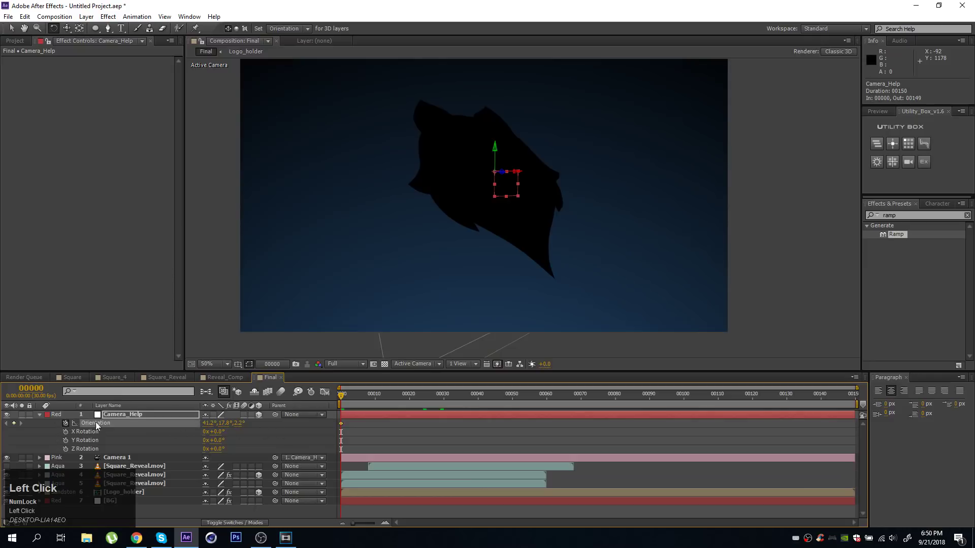
drag(403, 397, 545, 402)
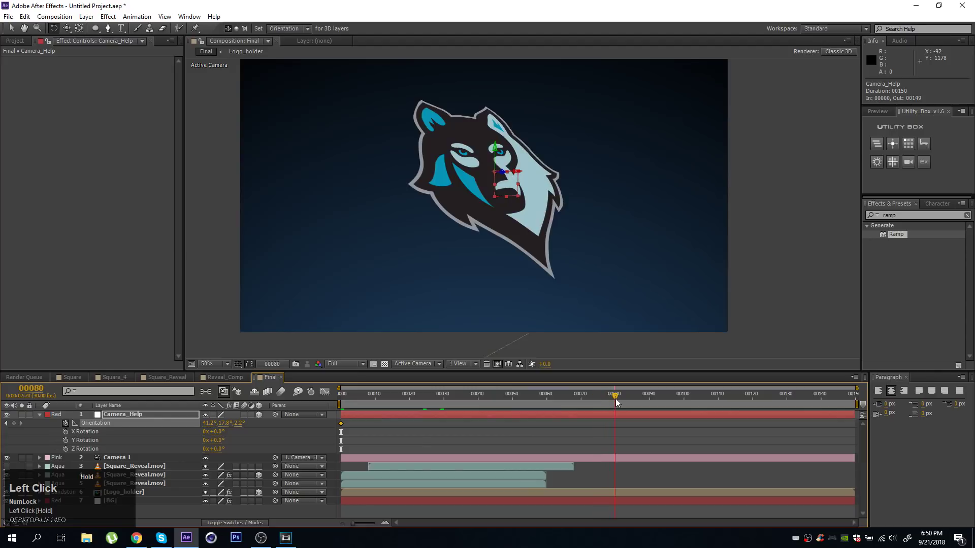
drag(615, 398, 617, 398)
drag(495, 153, 506, 151)
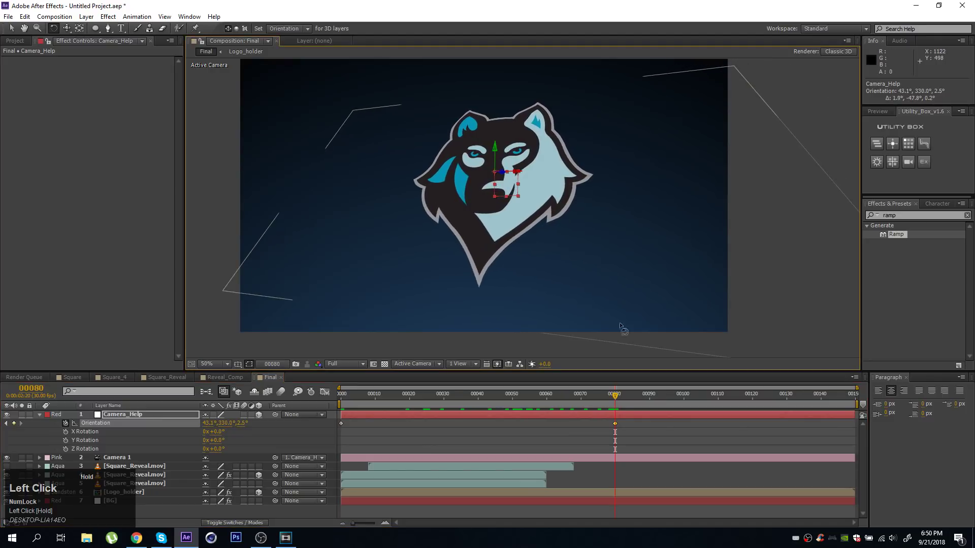
drag(605, 397, 426, 406)
click(39, 414)
Step: Duplicate Camera_Help and Camera 1 together and place both copies directly below the Camera 1 layer
click(125, 423)
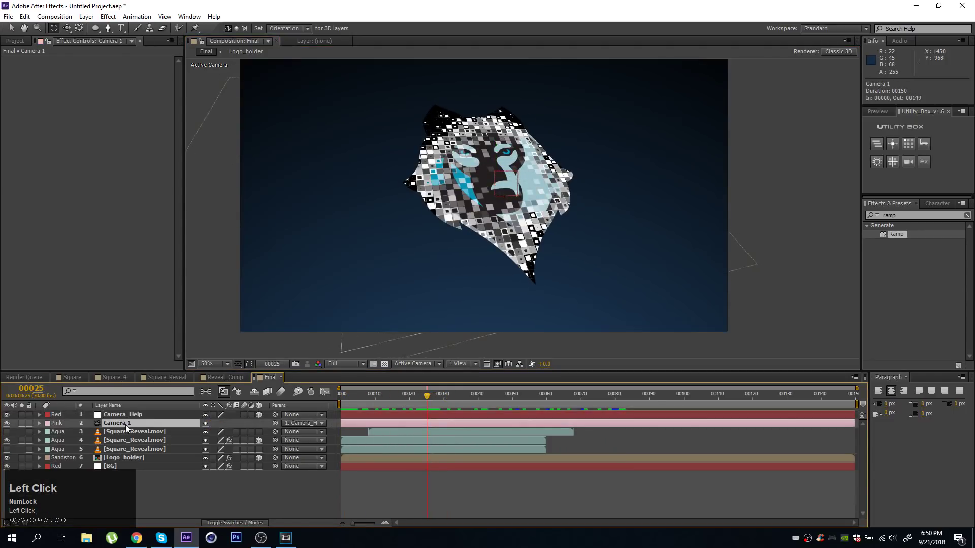
ctrl+click(129, 415)
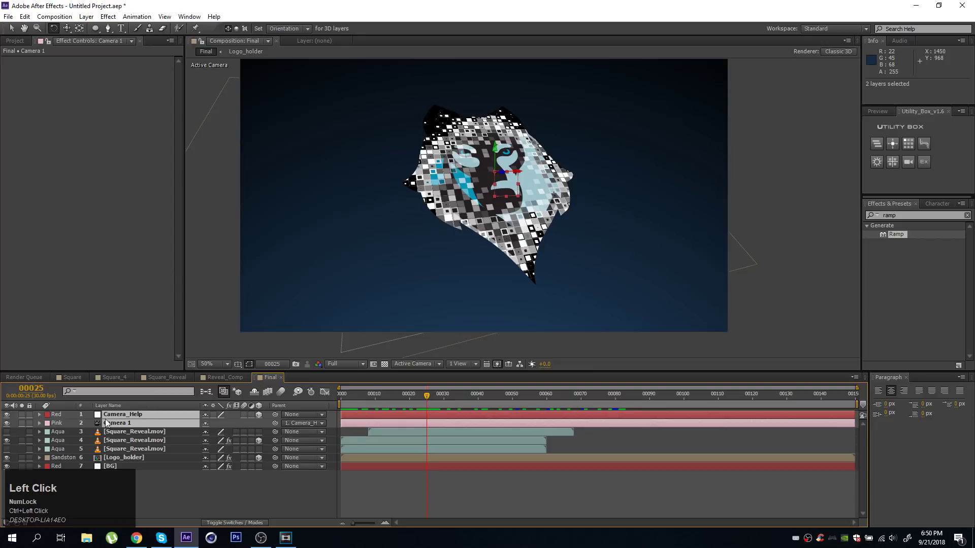
key(ctrl+d)
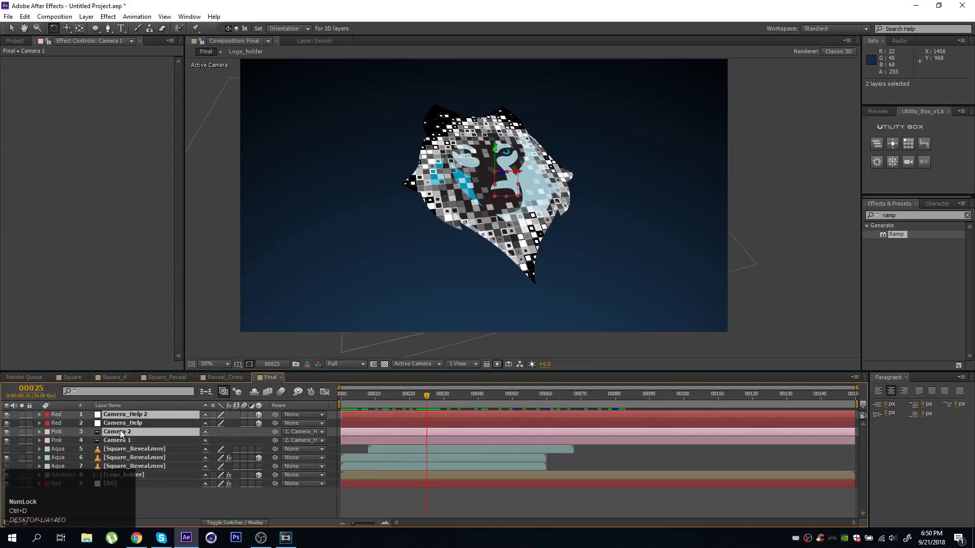
drag(120, 432, 125, 442)
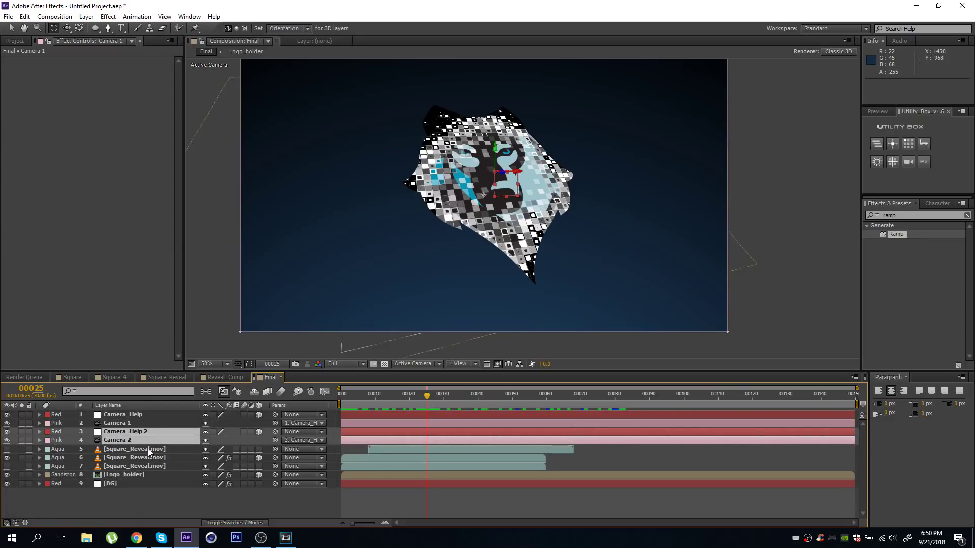
Step: Pre-compose Camera_Help 2, Camera 2 and the upper two Square_Reveal.mov layers into a new composition named Overlay
ctrl+click(132, 449)
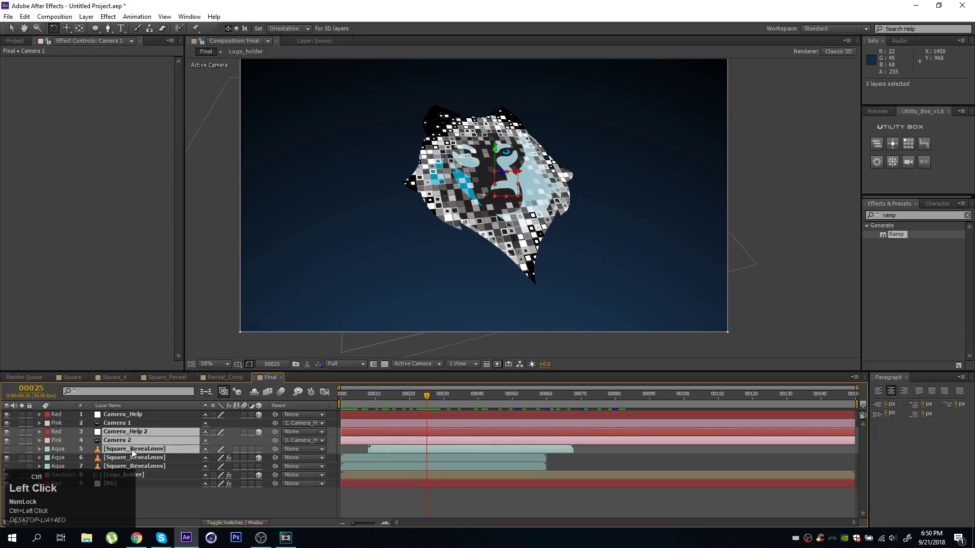
ctrl+click(135, 456)
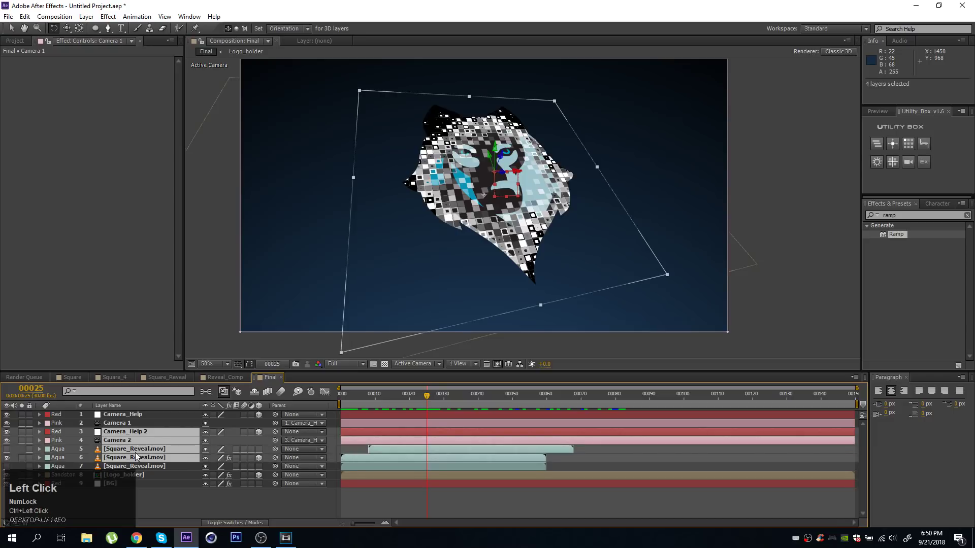
key(ctrl+shift+c)
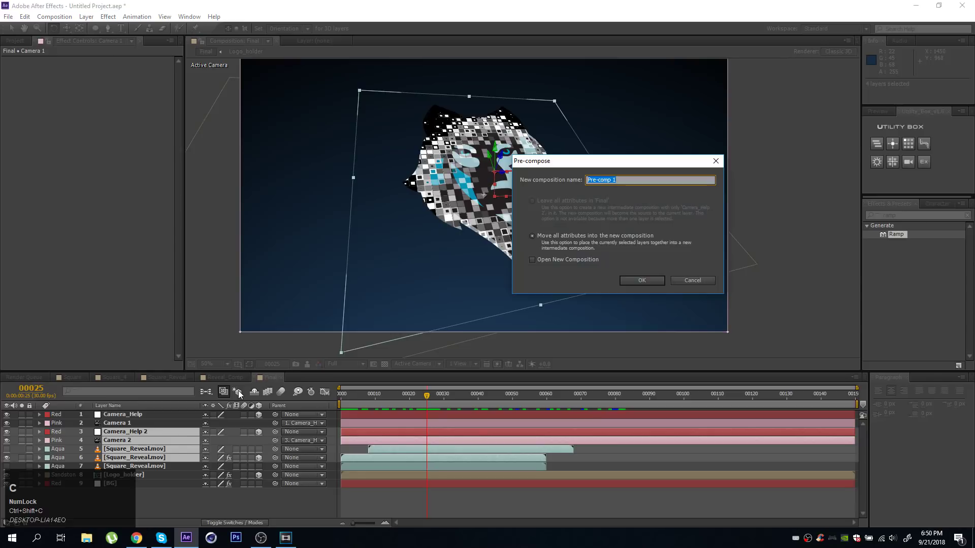
text(Overlay)
click(640, 282)
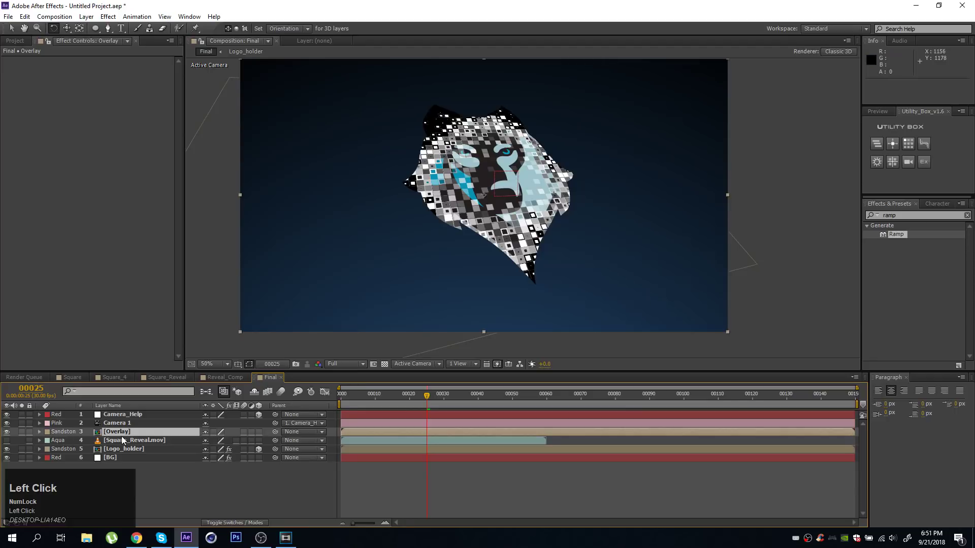
Step: Set the Overlay layer's blending mode to Add
key(F4)
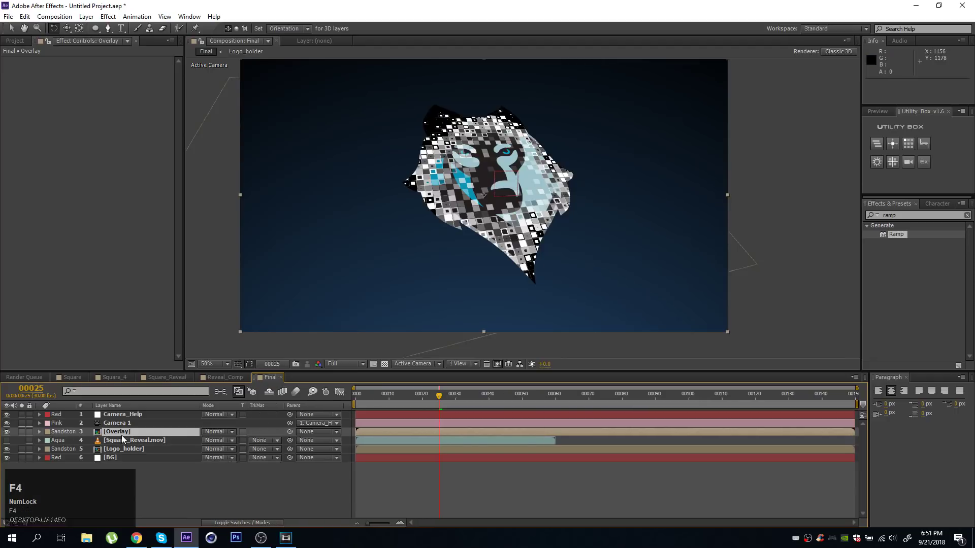
click(212, 432)
click(257, 190)
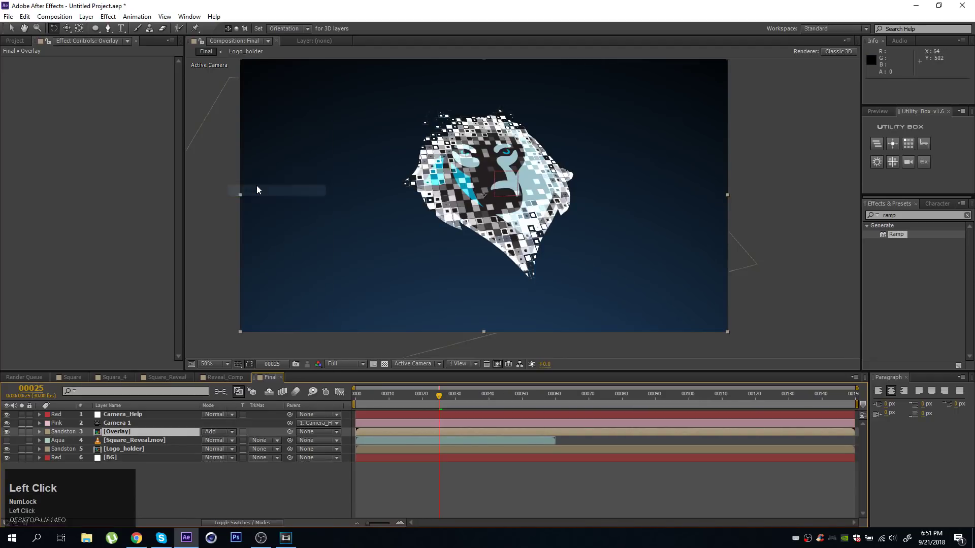
Step: At frame 16, apply a Curves effect to Overlay and lower the curve's white endpoint to dim the squares
drag(433, 397, 409, 396)
click(108, 16)
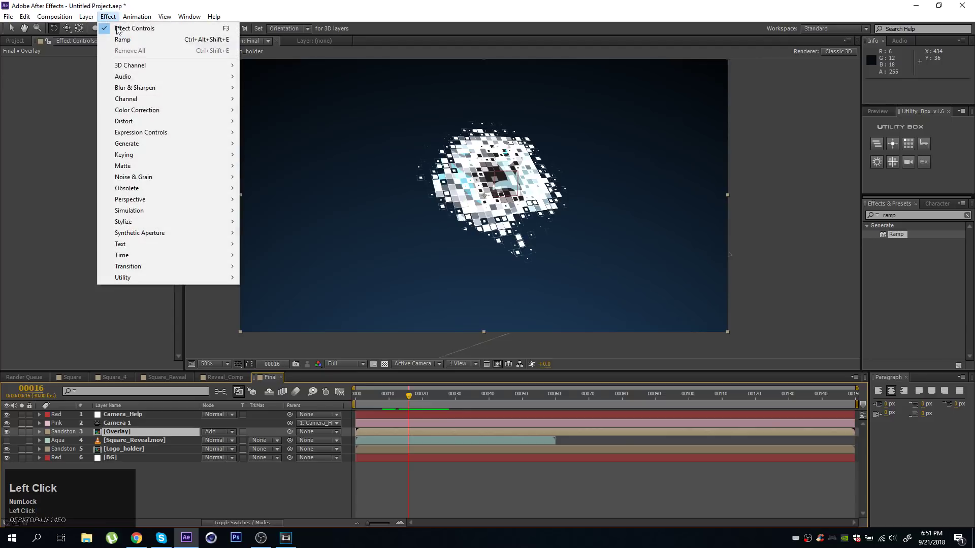
mouse_move(152, 110)
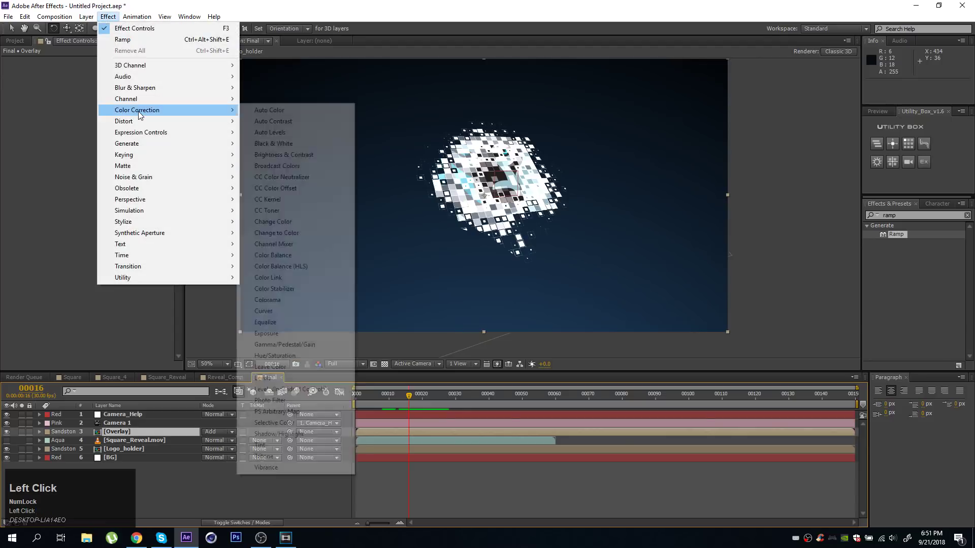
click(264, 311)
drag(110, 87, 116, 110)
Step: Apply a Tritone effect to Overlay and set its midtones to a saturated blue
click(108, 17)
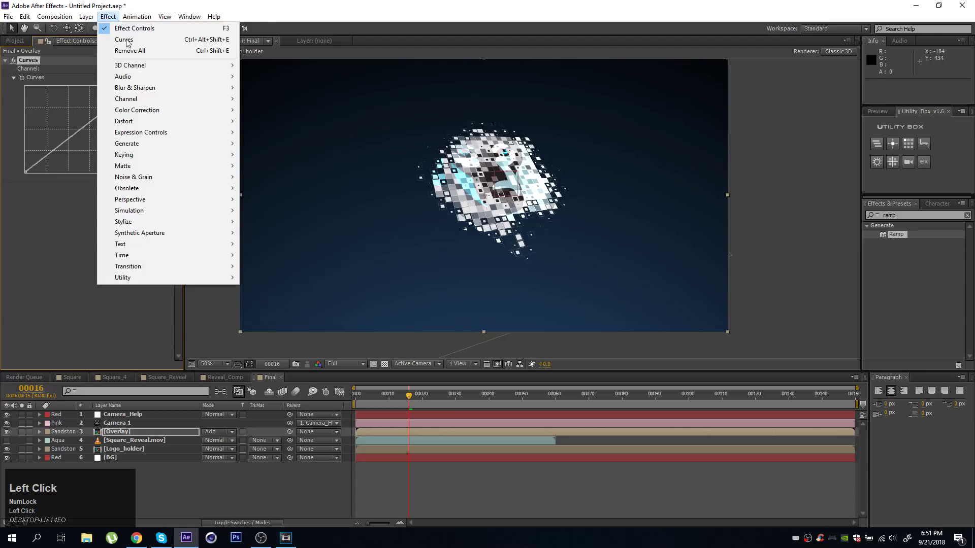
mouse_move(147, 109)
click(288, 456)
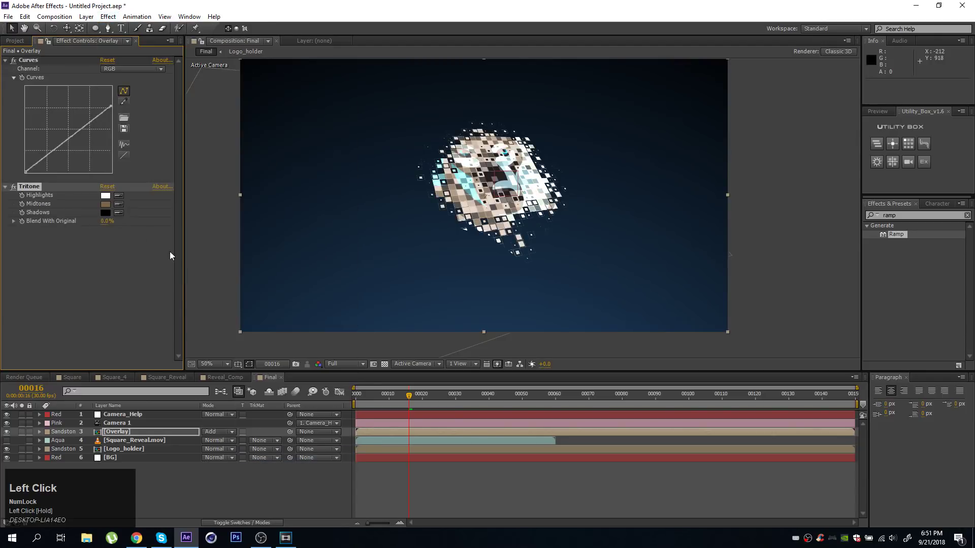
click(106, 204)
drag(200, 366, 199, 354)
drag(152, 344, 191, 322)
click(200, 348)
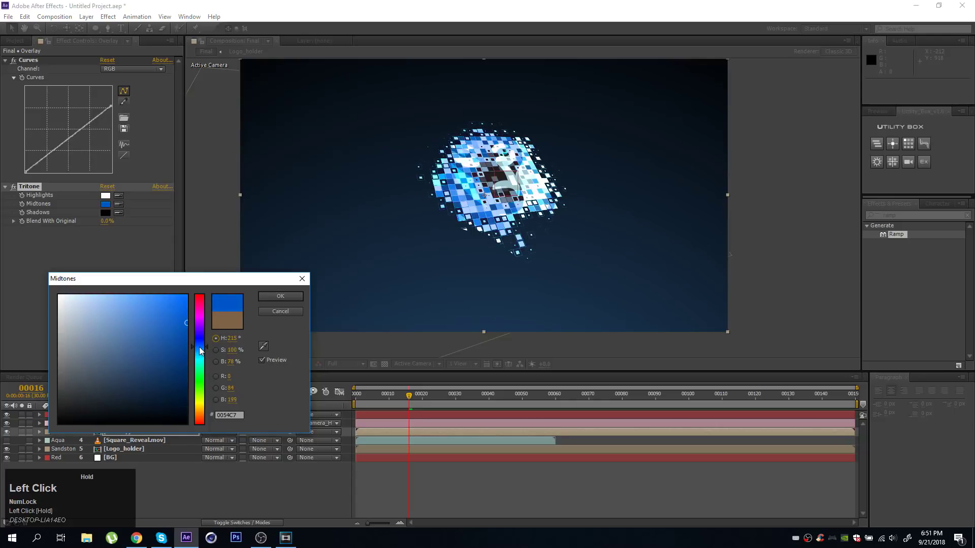
click(279, 296)
Step: Move to frame 19 and change the Overlay Tritone's midtones to a brighter sky blue
mouse_move(409, 395)
mouse_down()
mouse_move(443, 402)
mouse_move(418, 404)
mouse_up()
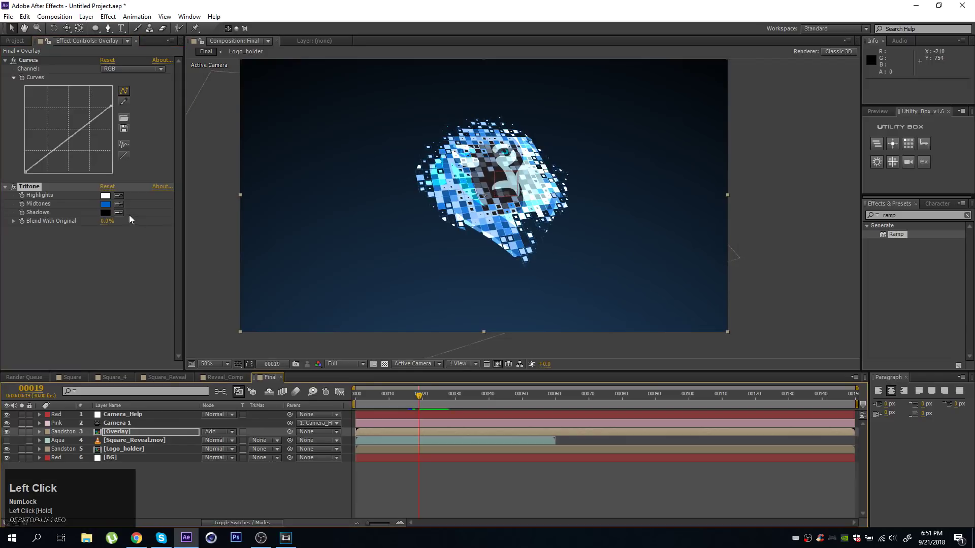
click(106, 204)
click(202, 352)
click(179, 321)
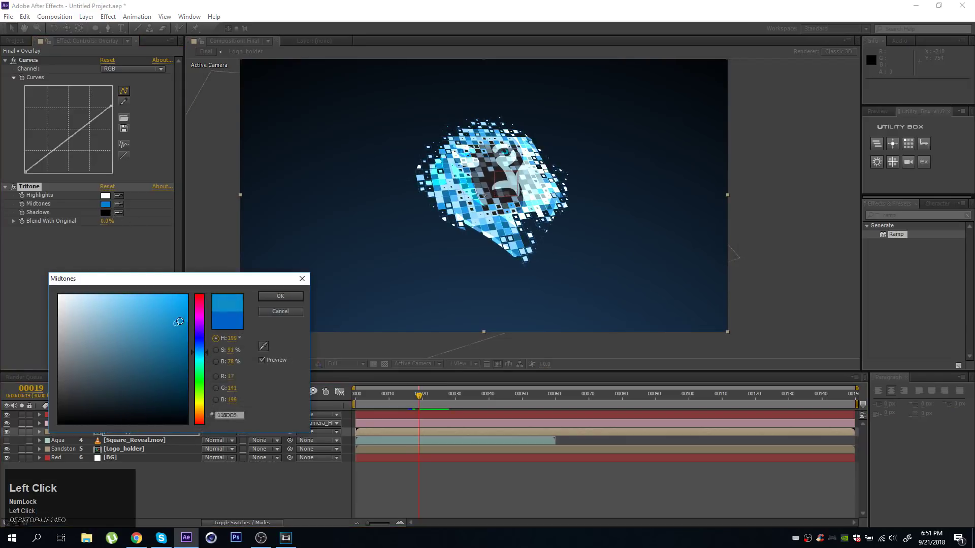
drag(178, 321, 207, 288)
click(279, 296)
Step: Bend the middle of Overlay's RGB curve slightly downward to darken the midtones
drag(76, 133, 77, 141)
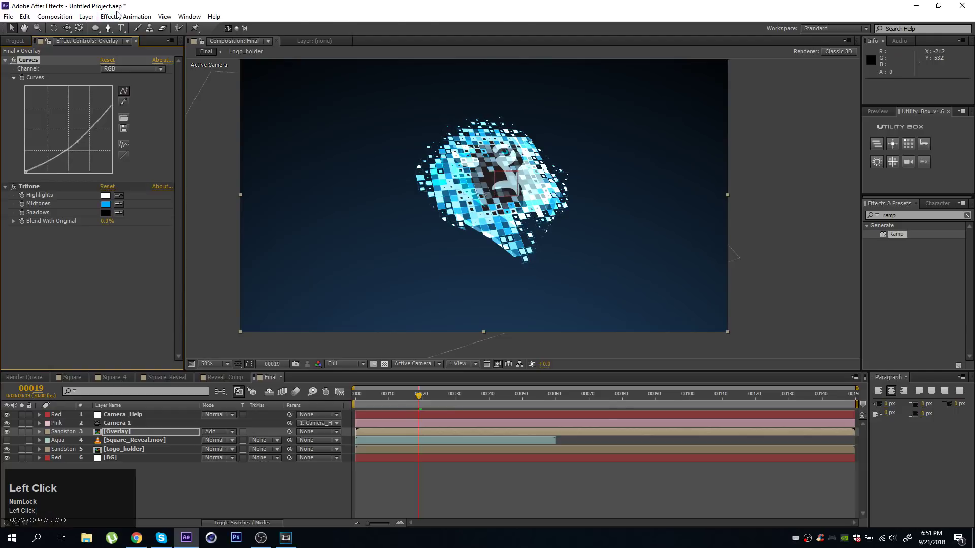
double_click(115, 9)
double_click(493, 17)
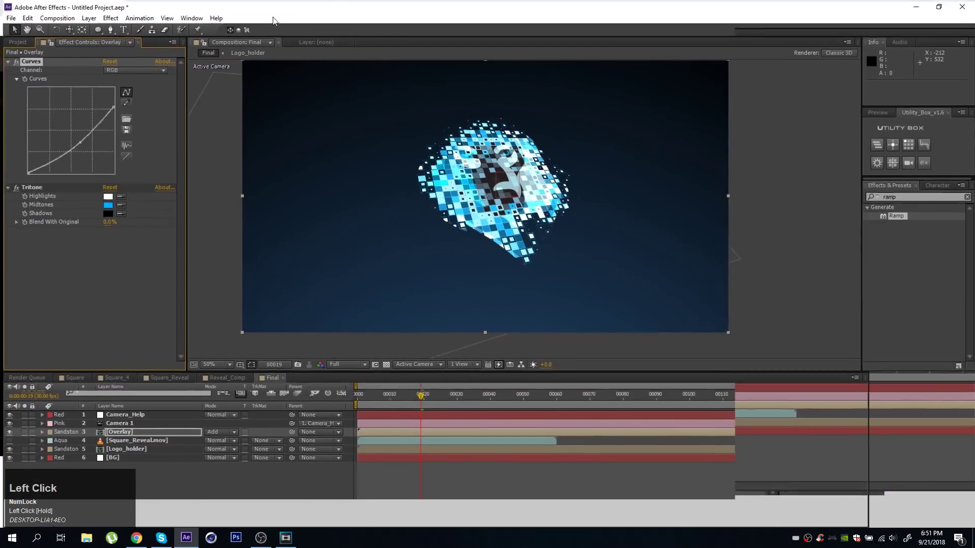
Step: Add a Glow effect to Overlay with threshold 85.5% and radius 81, and go to frame 18
click(108, 16)
mouse_move(132, 222)
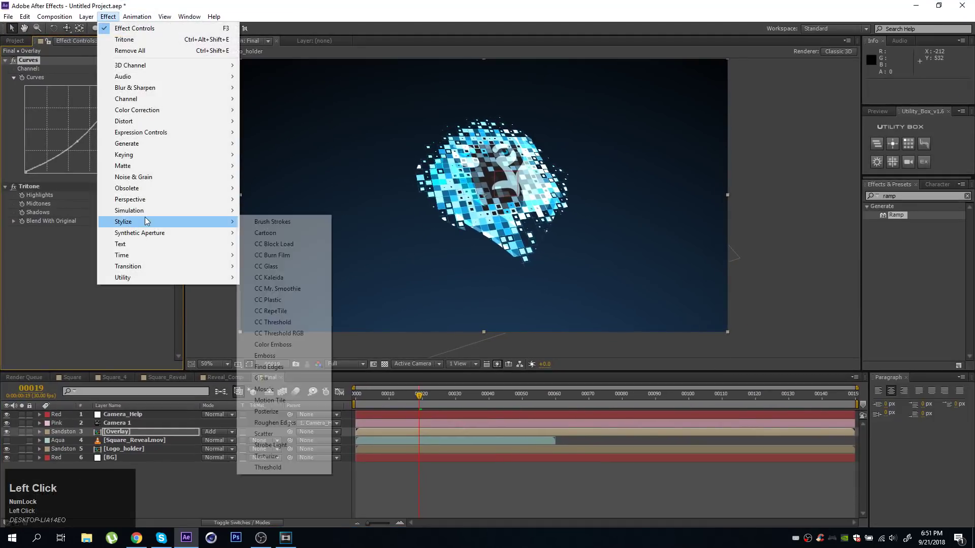
click(275, 370)
drag(109, 250, 416, 391)
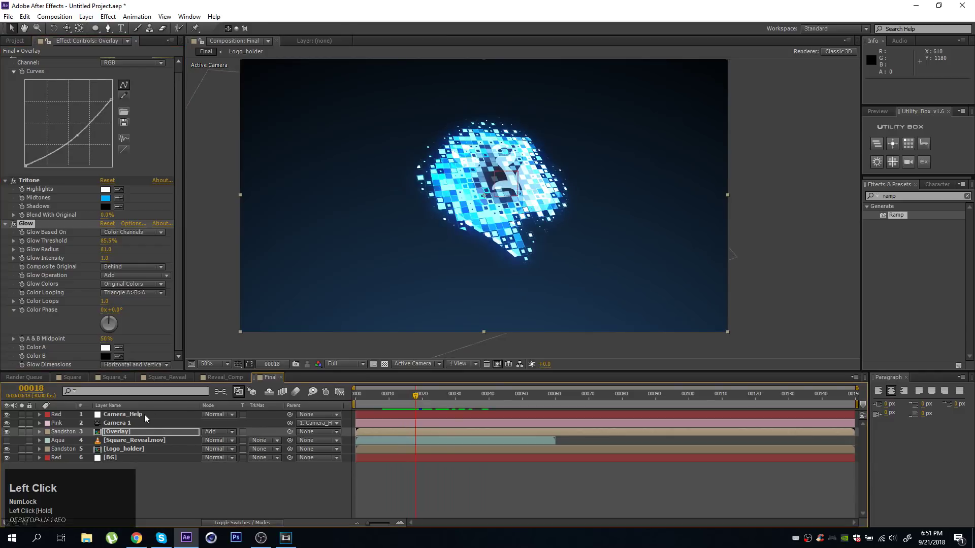
Step: Duplicate the Overlay layer, solo the upper copy and delete all its effects
click(121, 430)
key(ctrl+d)
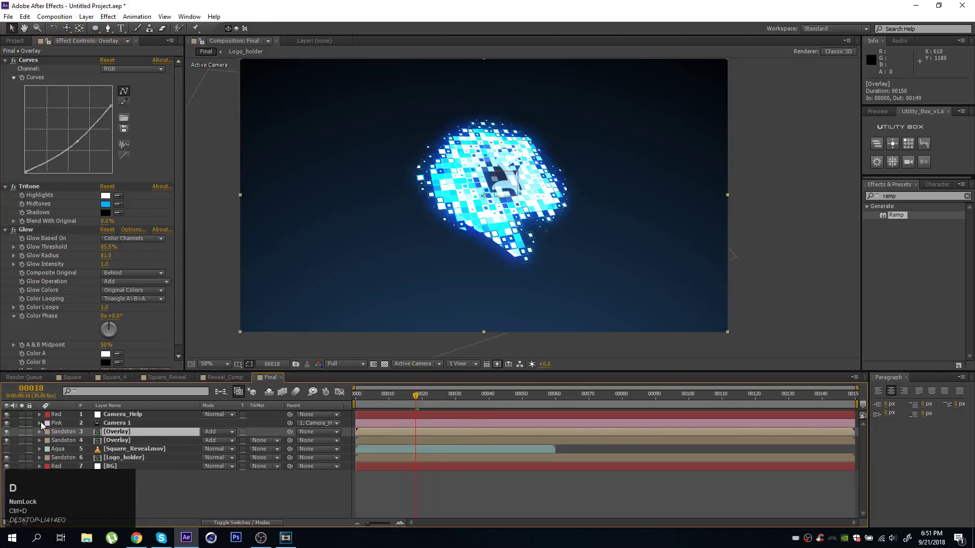
click(21, 431)
click(32, 188)
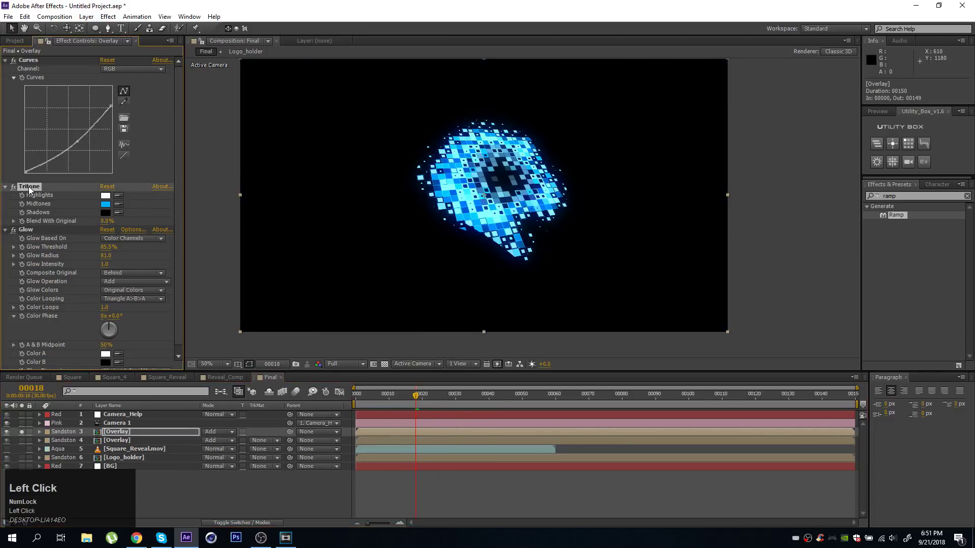
key(ctrl+a)
key(Delete)
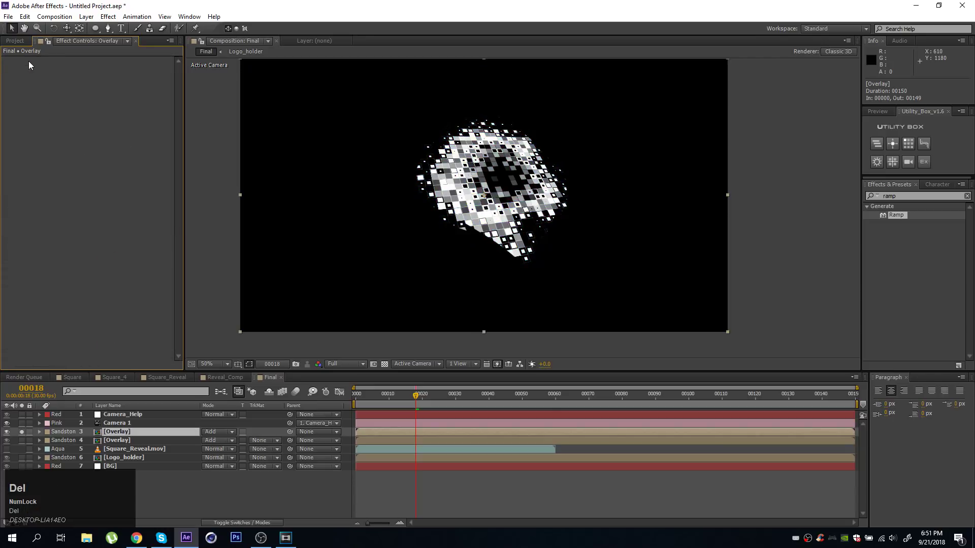
Step: Apply the Find Edges effect to the upper Overlay copy and invert it
click(907, 196)
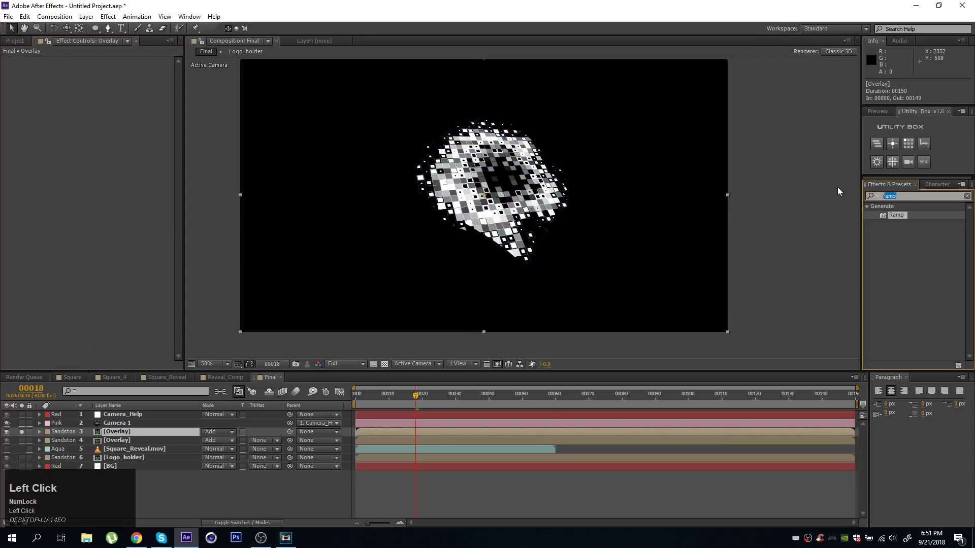
text(find edge)
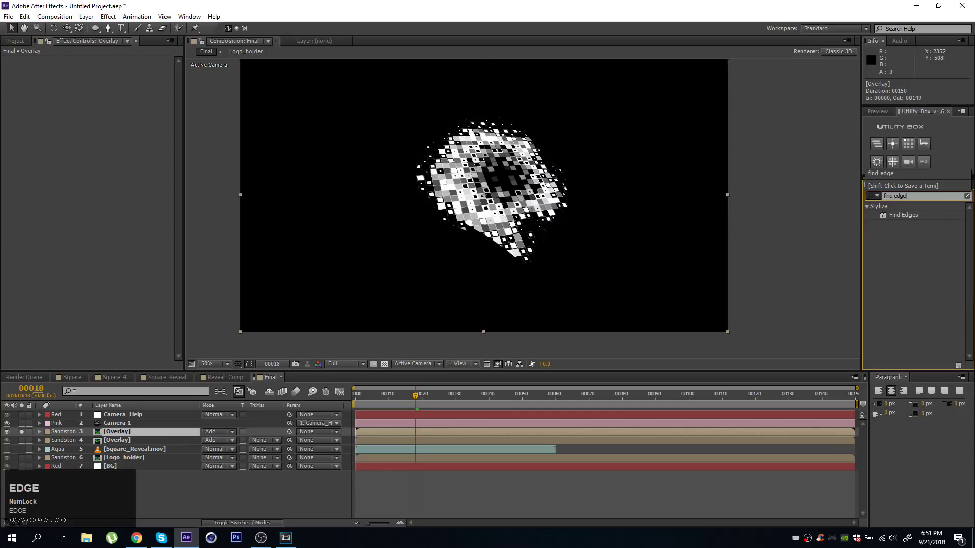
double_click(903, 215)
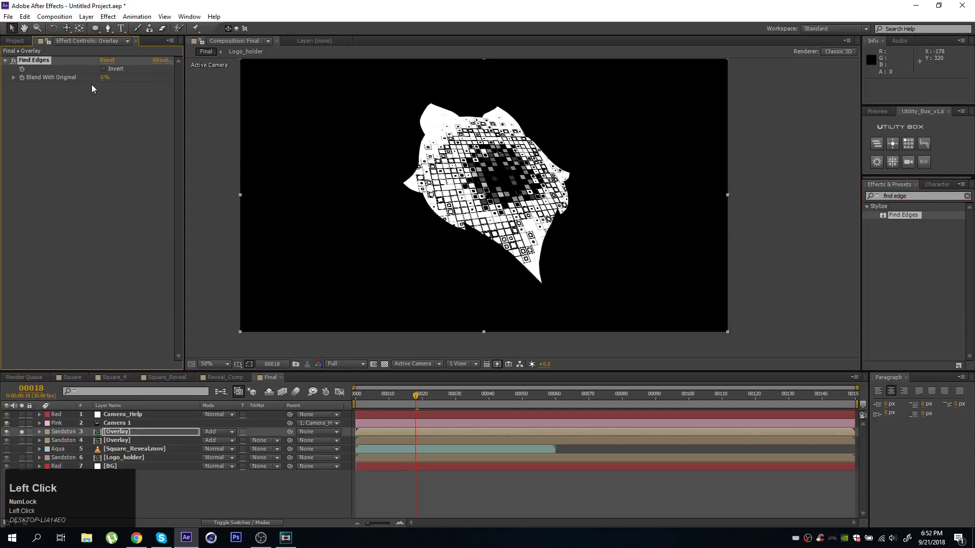
click(103, 68)
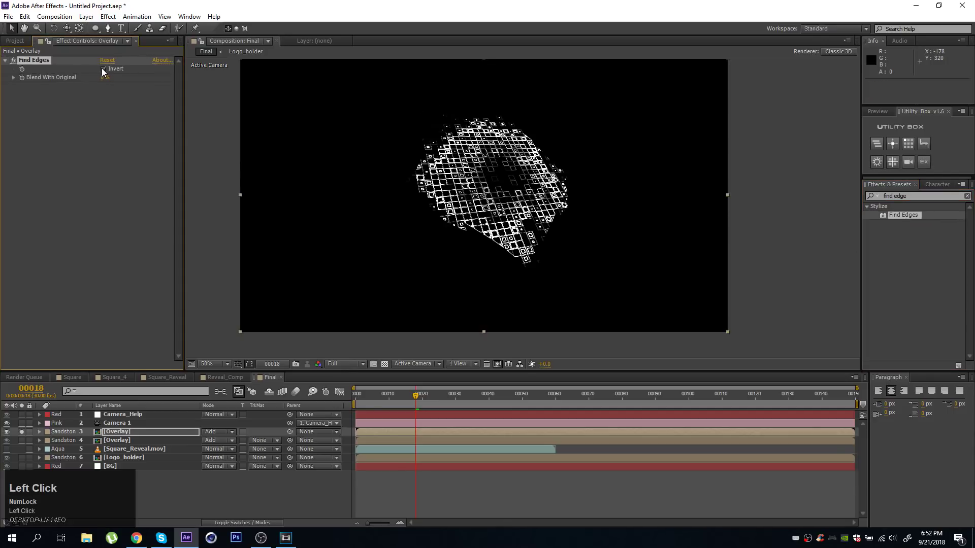
Step: Add a Curves effect to the upper Overlay copy and lower the white endpoint to dim its outlines
click(108, 17)
mouse_move(152, 111)
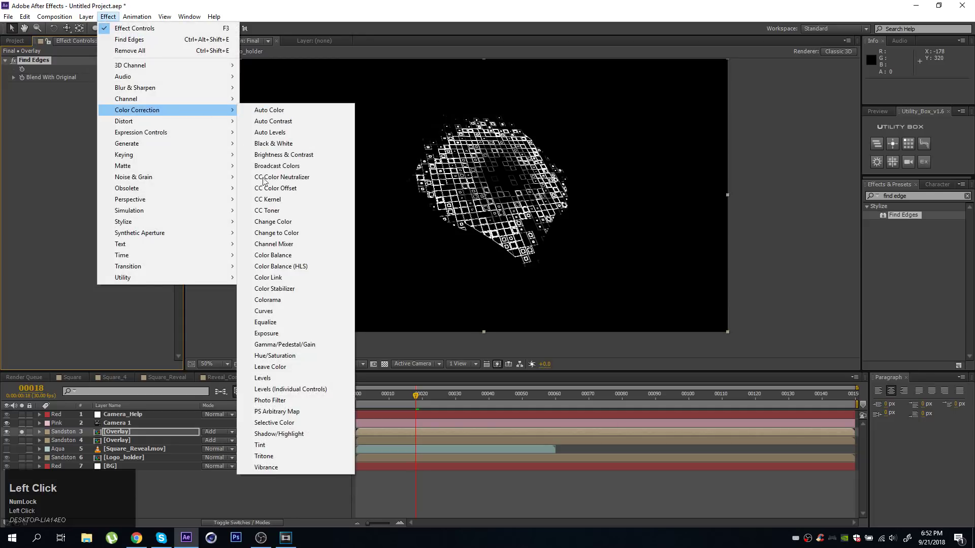
click(268, 311)
drag(110, 113, 116, 141)
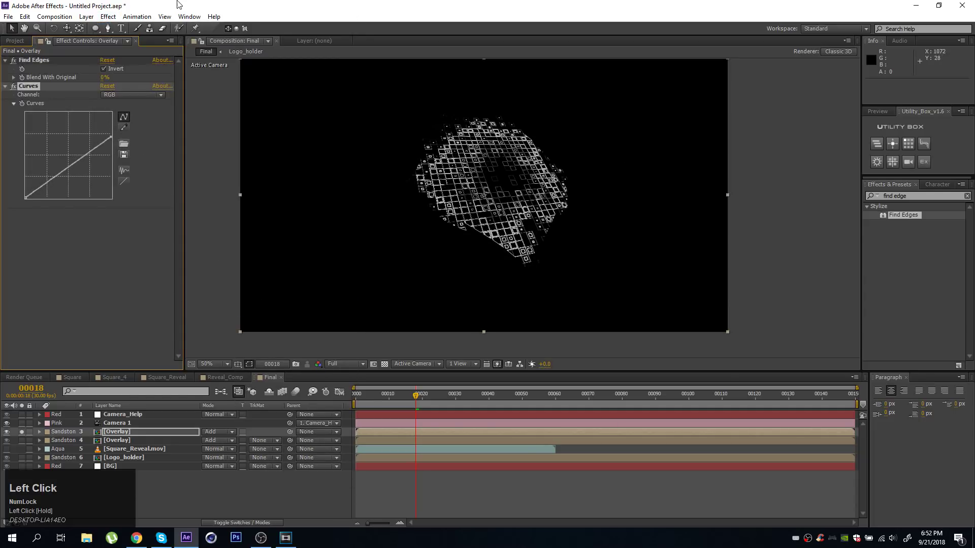
Step: Apply CC Radial Fast Blur to the upper Overlay copy, with its center at 556, 1158 and an amount of 86
click(915, 195)
text(radial fast)
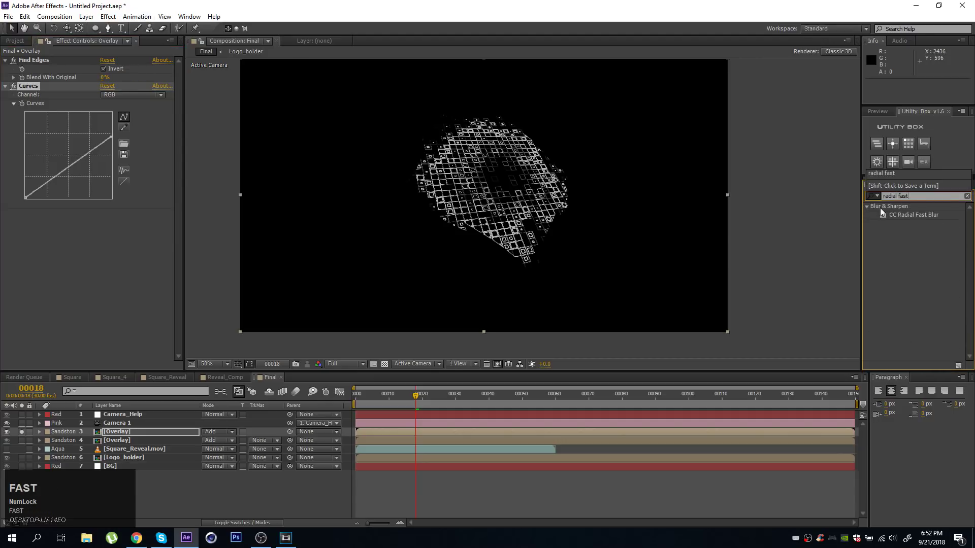
double_click(923, 216)
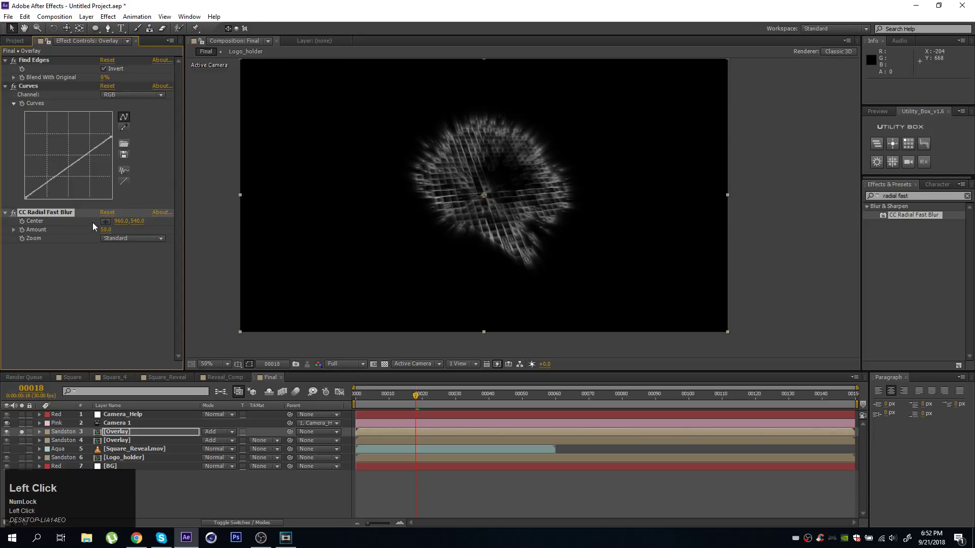
click(106, 222)
click(345, 264)
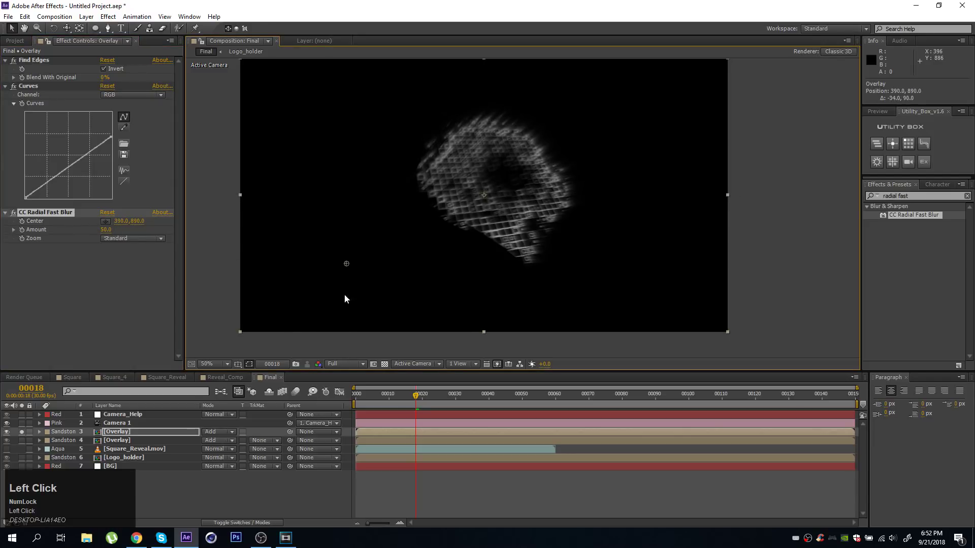
drag(346, 263, 367, 342)
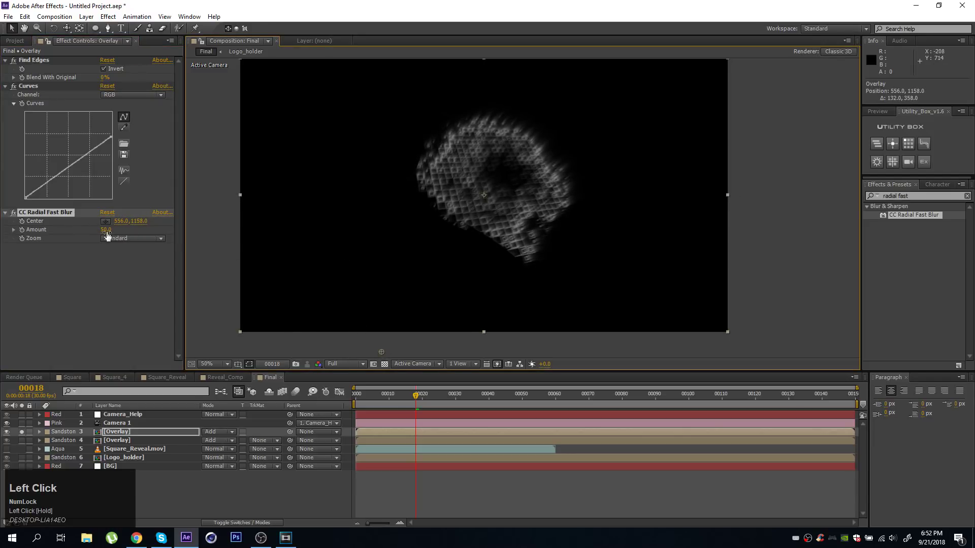
drag(107, 235, 124, 230)
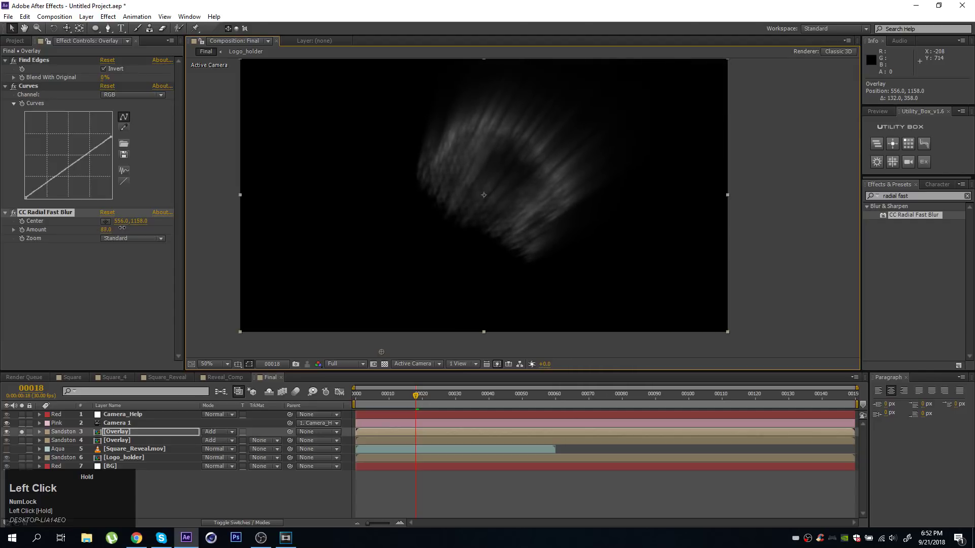
Step: Add a Tritone effect to the upper Overlay copy and set its midtones to a bright blue, about 068DFF
click(108, 16)
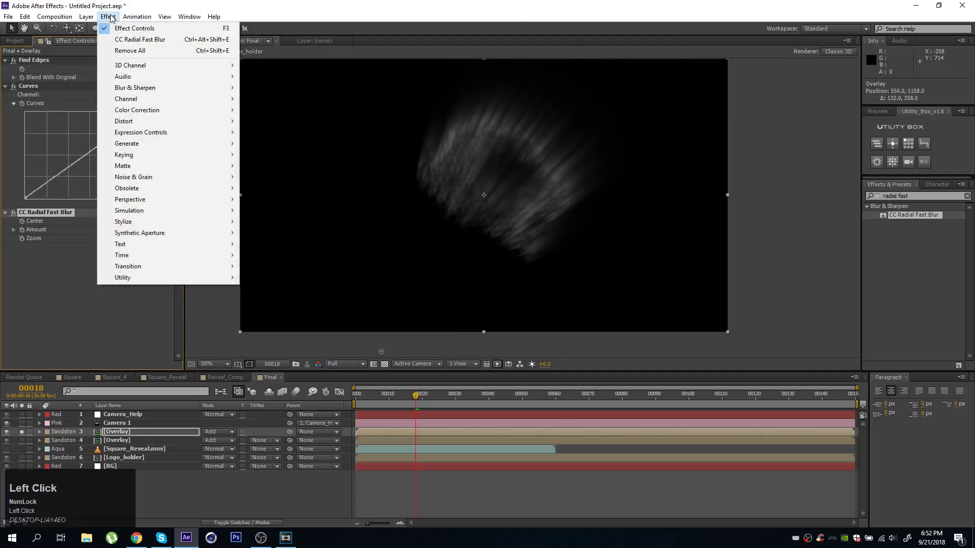
mouse_move(145, 108)
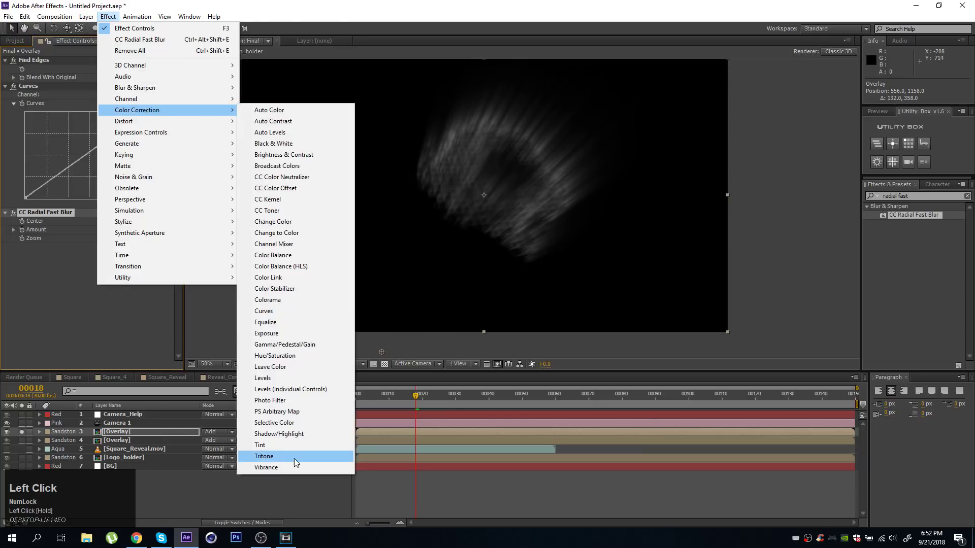
click(292, 456)
click(107, 265)
drag(200, 363, 199, 352)
drag(152, 325, 167, 299)
drag(192, 353, 200, 350)
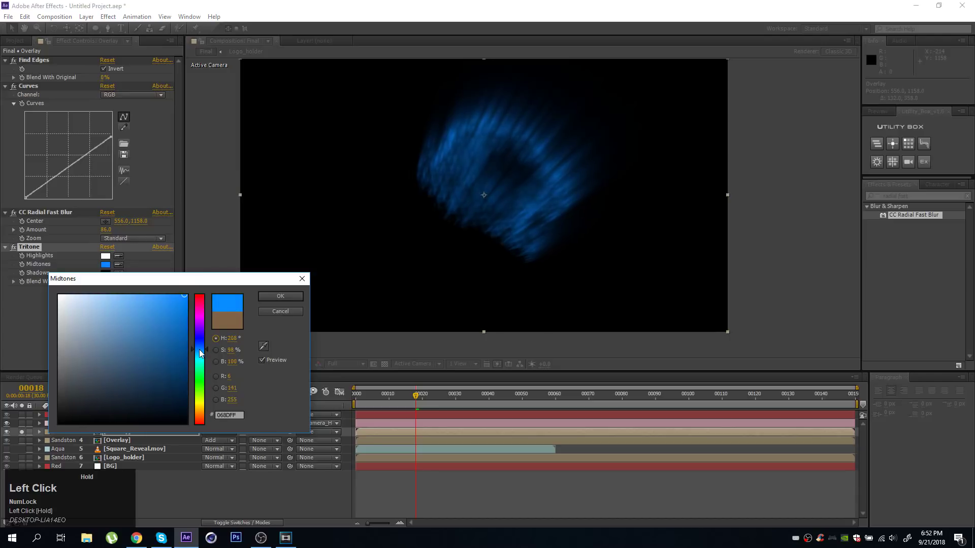
key(Return)
Step: Bend the upper Overlay copy's Curves into an S-shape and add a Glow effect with threshold 44.7% and radius 114
drag(78, 161, 96, 146)
click(109, 16)
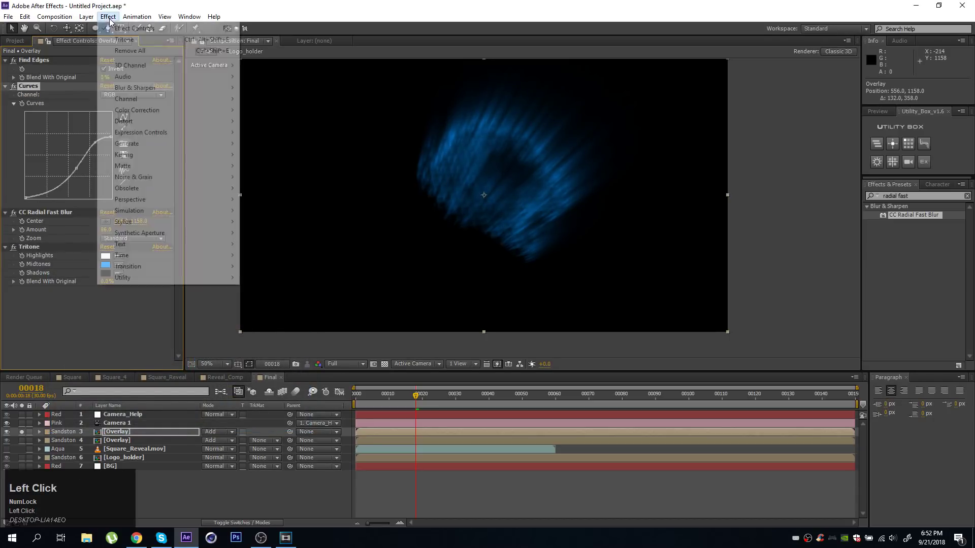
mouse_move(168, 222)
click(261, 378)
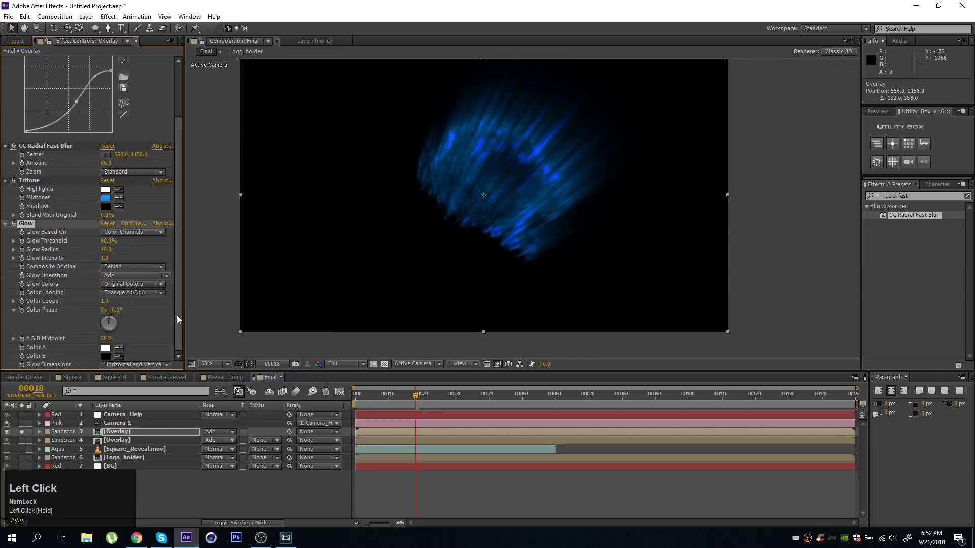
drag(90, 241, 86, 241)
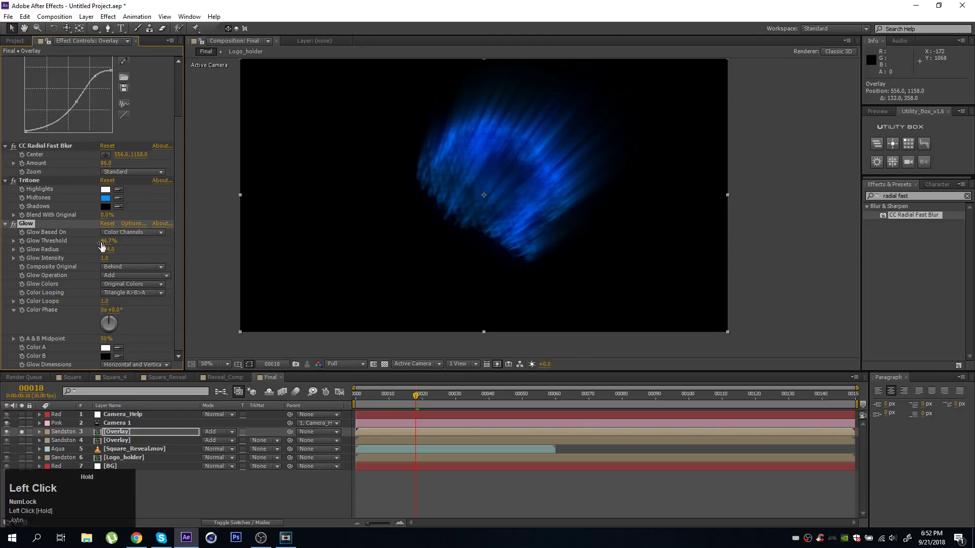
Step: Turn off solo for the upper Overlay copy and preview the full composite around frame 24
click(73, 432)
click(22, 431)
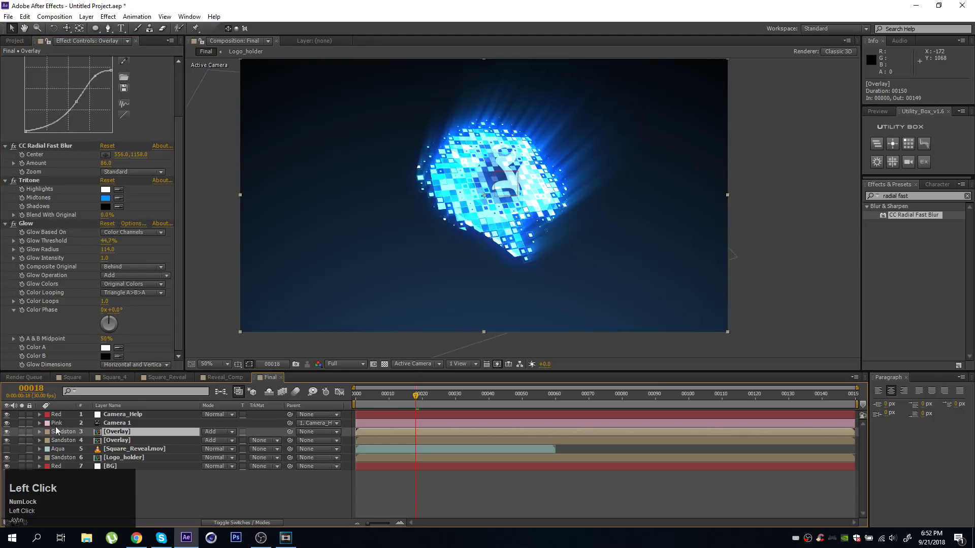
mouse_move(418, 393)
mouse_down()
mouse_move(382, 396)
mouse_move(461, 398)
mouse_move(379, 403)
mouse_move(544, 396)
mouse_move(380, 401)
mouse_move(492, 396)
mouse_move(435, 397)
mouse_up()
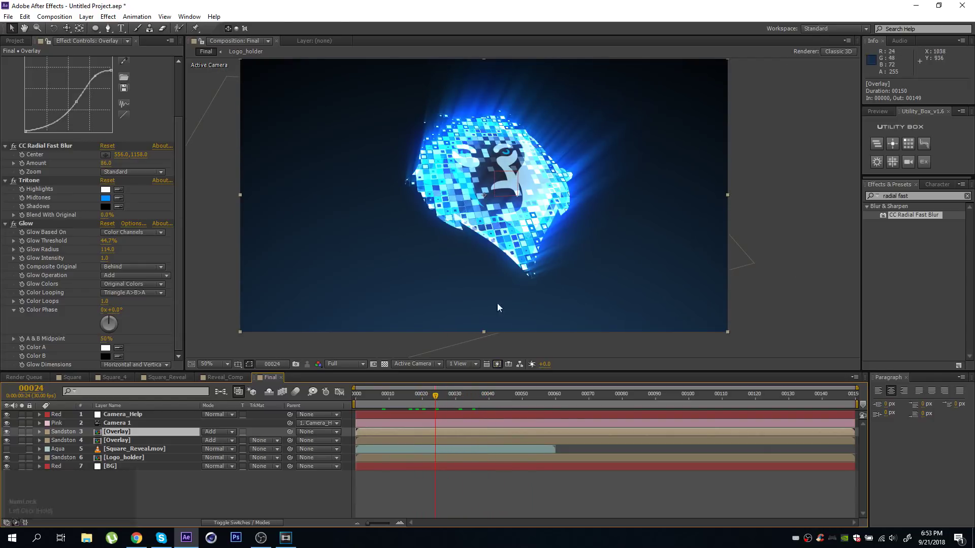
Step: Create a white 1920 x 1080 solid named Noise and place it directly beneath the Logo_holder layer
key(ctrl+y)
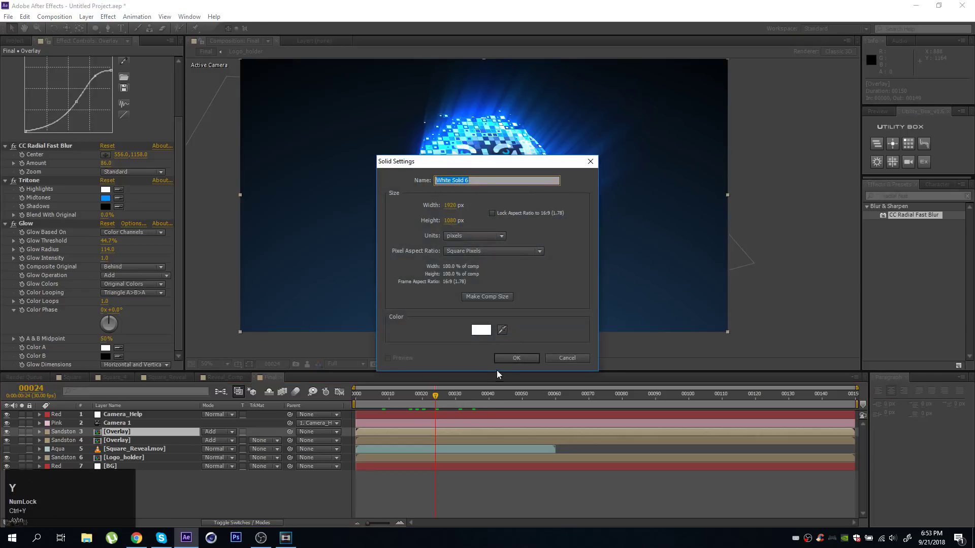
click(507, 357)
drag(126, 416, 121, 469)
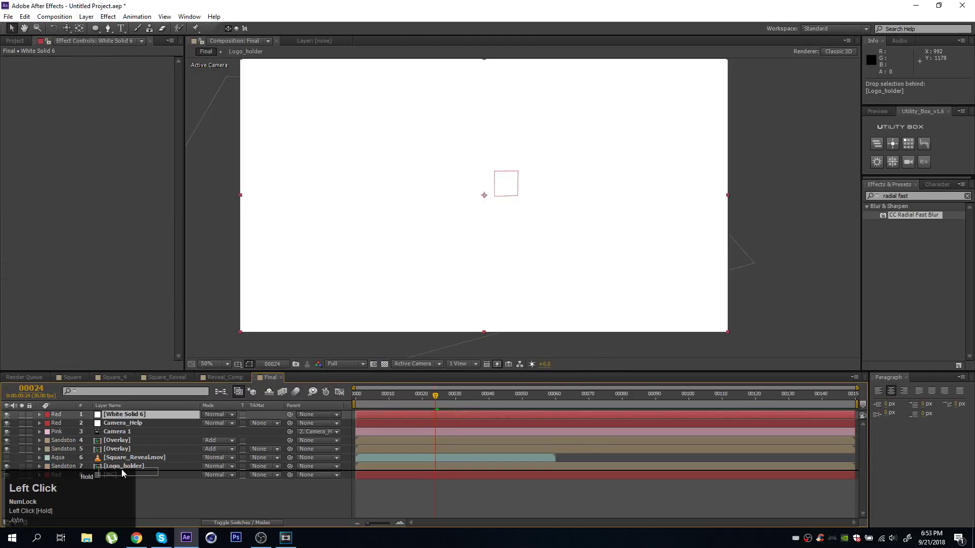
key(Return)
text(Noise)
key(Return)
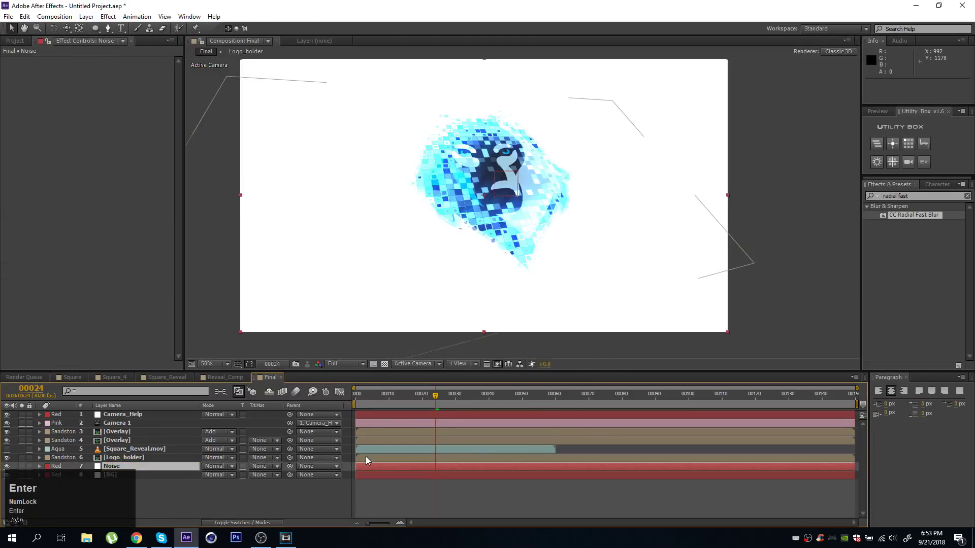
Step: Apply the Fractal Noise effect to the Noise layer and set its noise type to Block
click(877, 196)
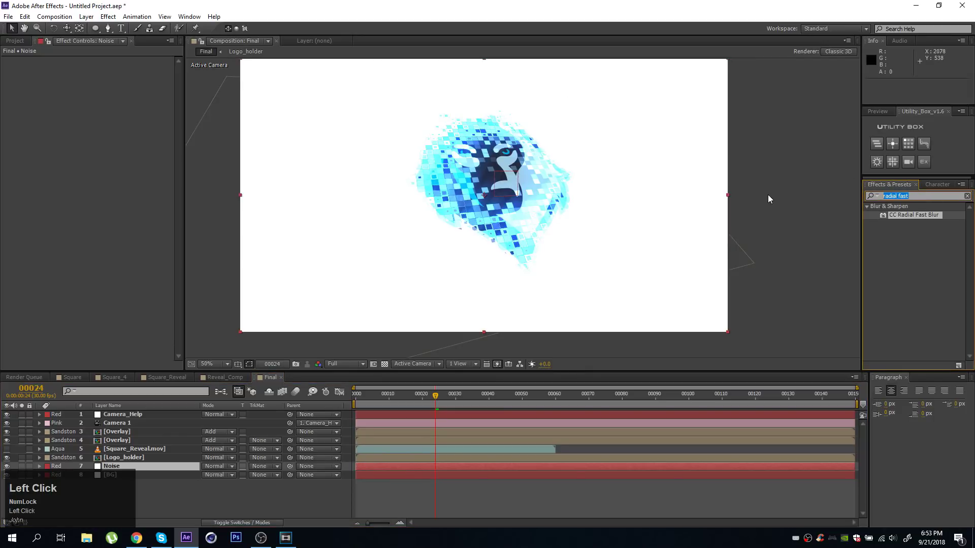
text(fractal noi)
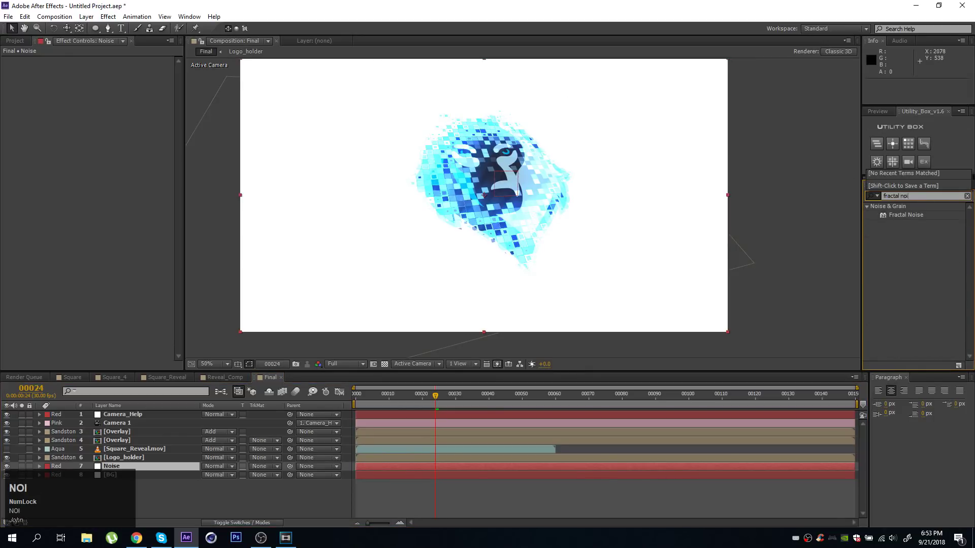
double_click(909, 215)
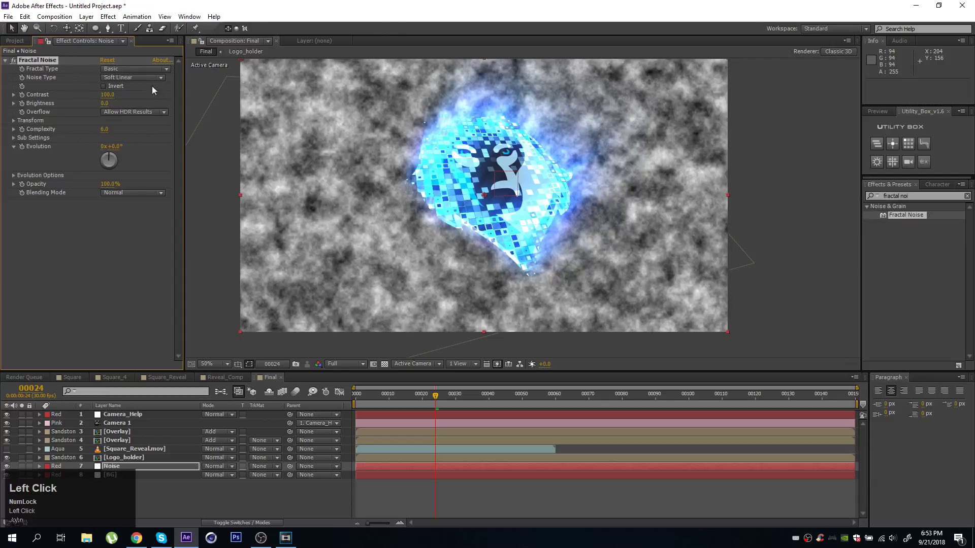
click(122, 78)
click(123, 87)
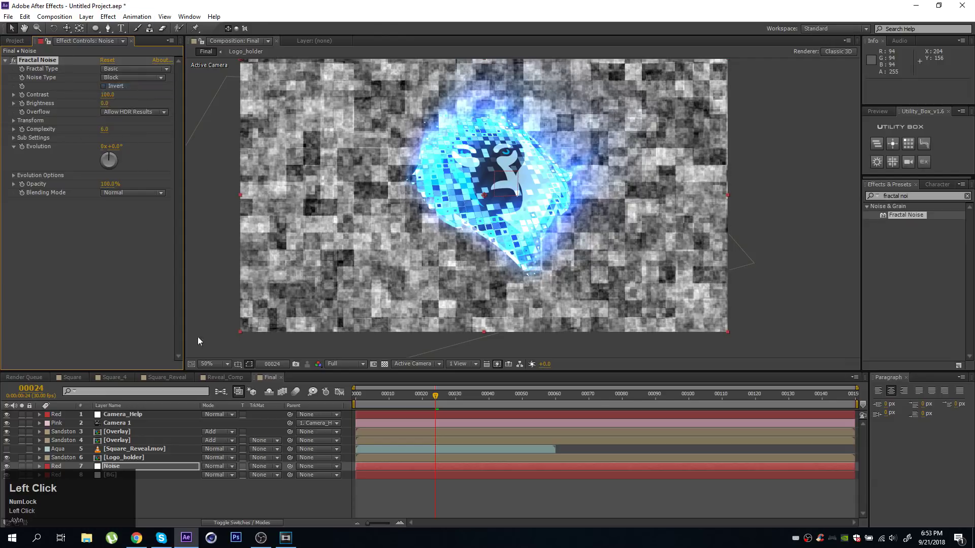
Step: Make the Noise layer 3D and scale it up to 218%
key(F4)
click(258, 467)
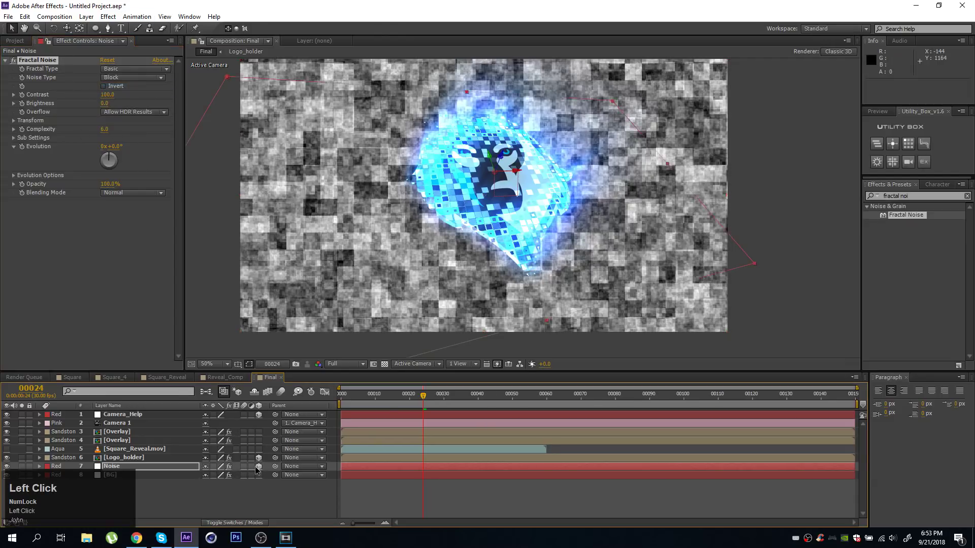
key(s)
drag(218, 476, 267, 466)
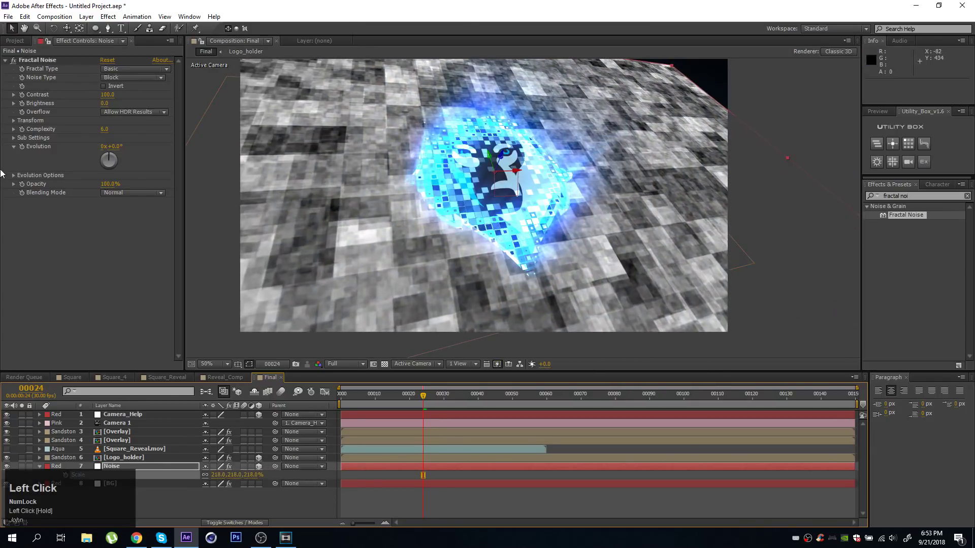
Step: Set the Fractal Noise complexity to 1.5 and animate its Evolution with the expression time*150
click(103, 129)
text(1.5)
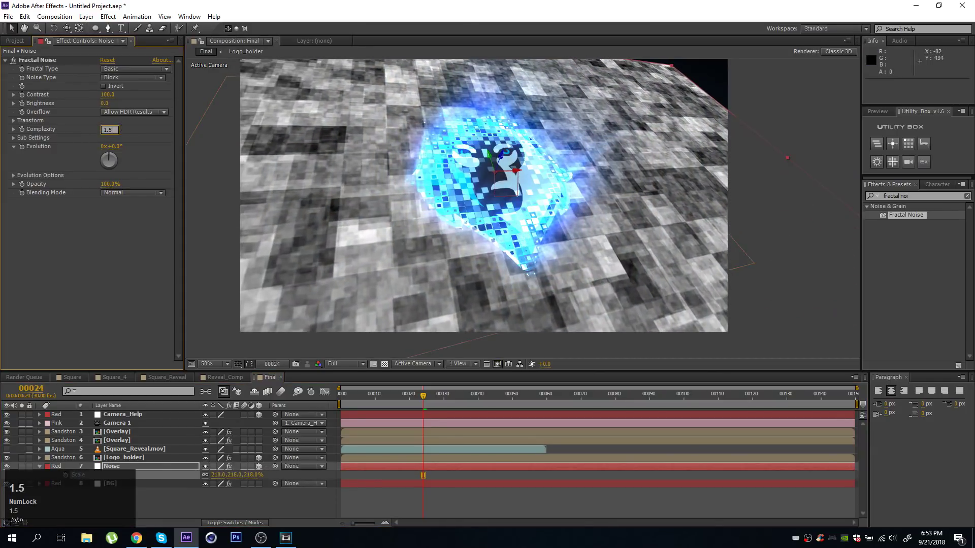
key(Return)
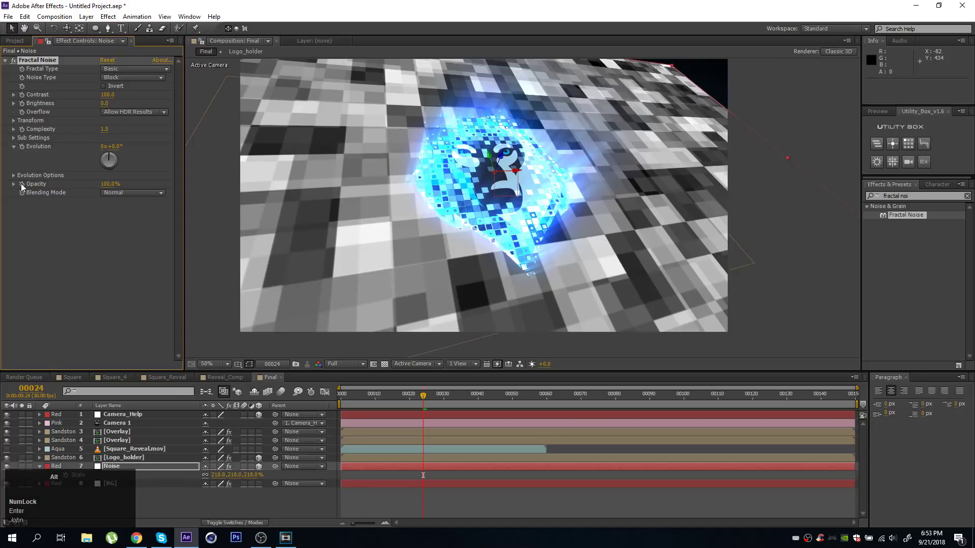
alt+click(22, 147)
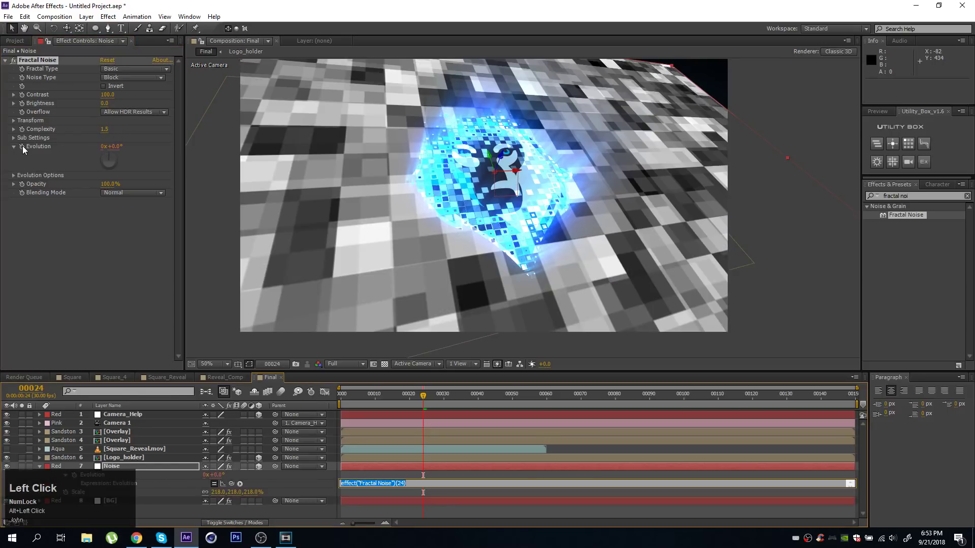
text(time*150)
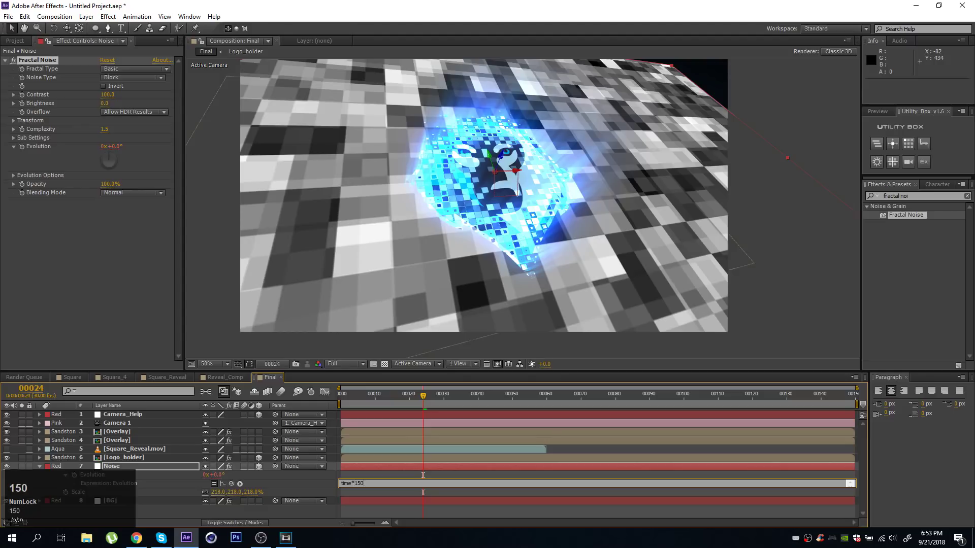
click(391, 466)
drag(427, 406, 476, 406)
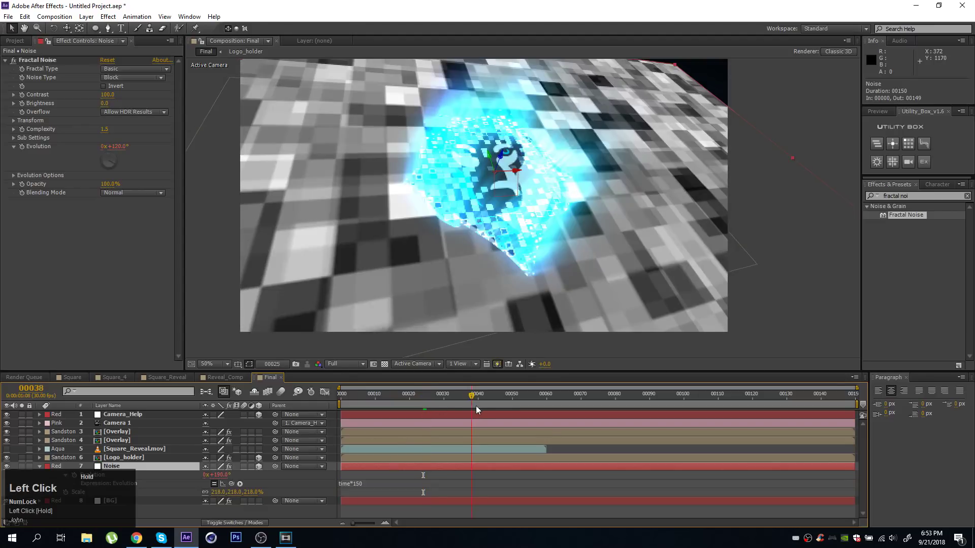
click(396, 410)
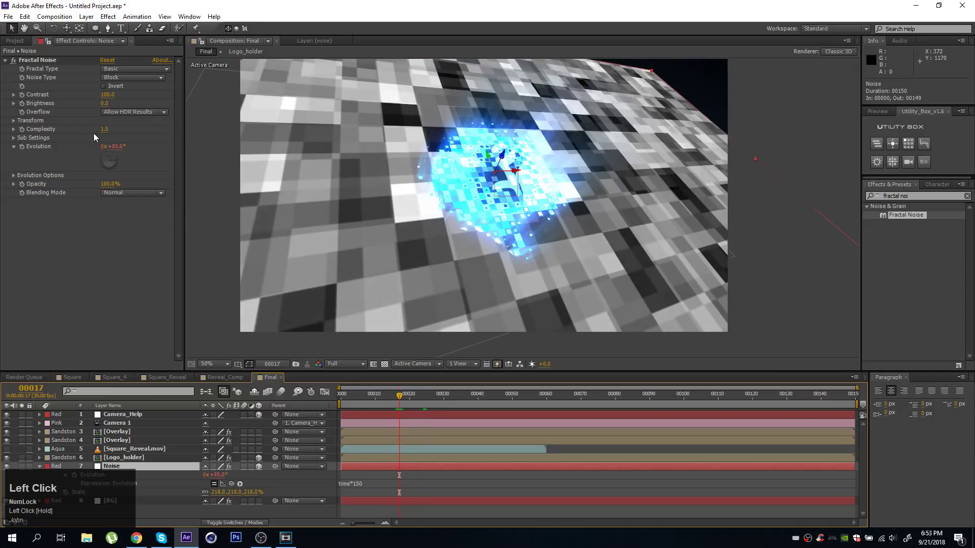
Step: Reduce the Fractal Noise scale to 48 and set the Noise layer's blending mode to Soft Light
click(12, 121)
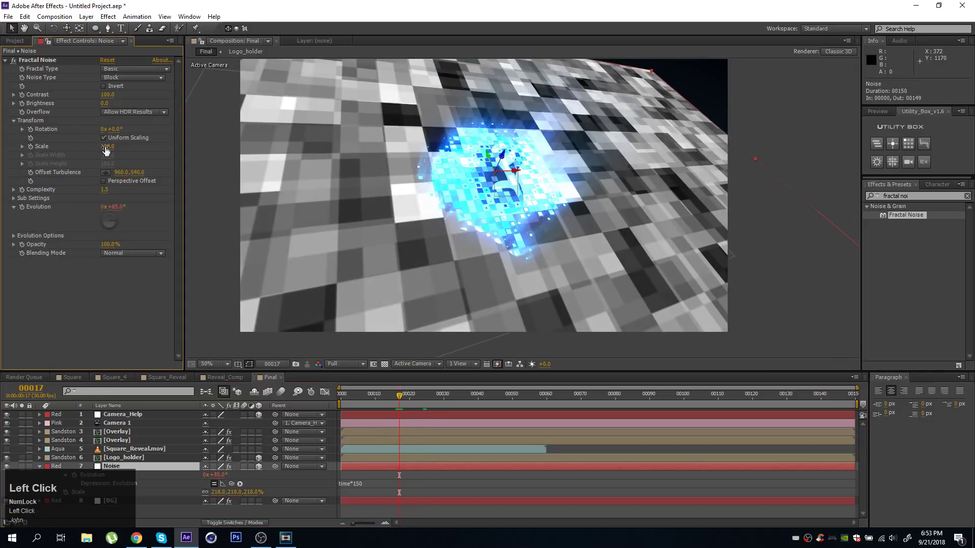
drag(105, 149, 83, 151)
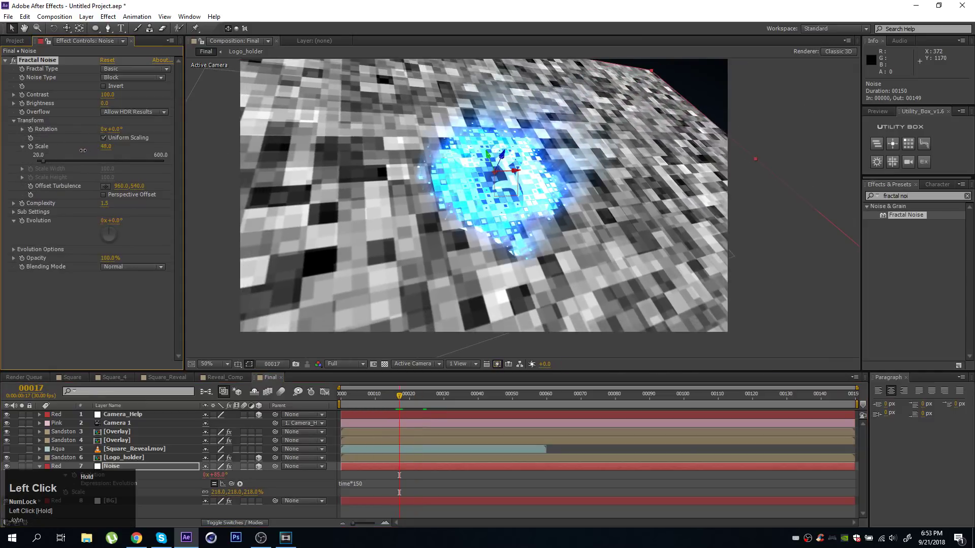
click(138, 467)
key(F4)
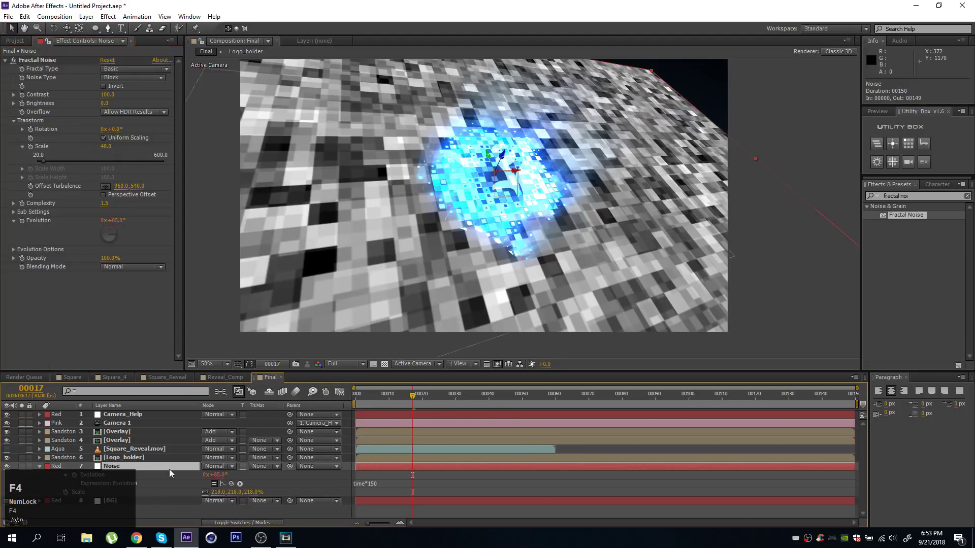
click(215, 466)
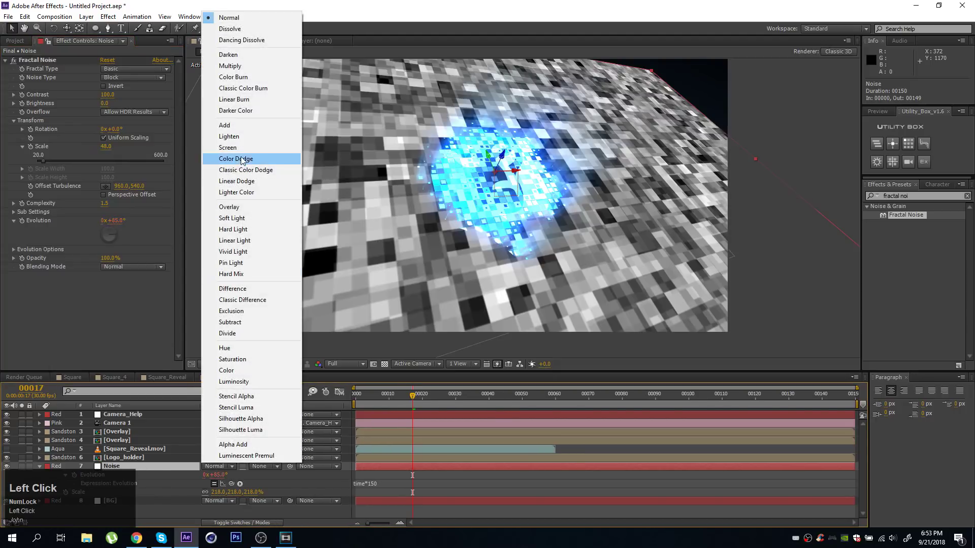
click(243, 219)
Step: Lower the Fractal Noise contrast to 17, check the background at other frames, and collapse the Noise layer's properties
drag(106, 94, 76, 100)
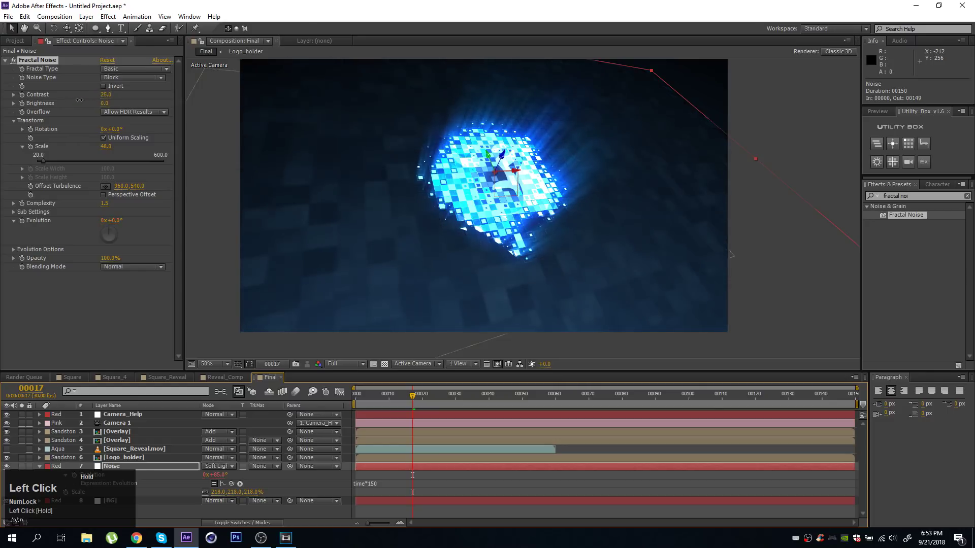
drag(79, 100, 81, 99)
drag(445, 402, 480, 402)
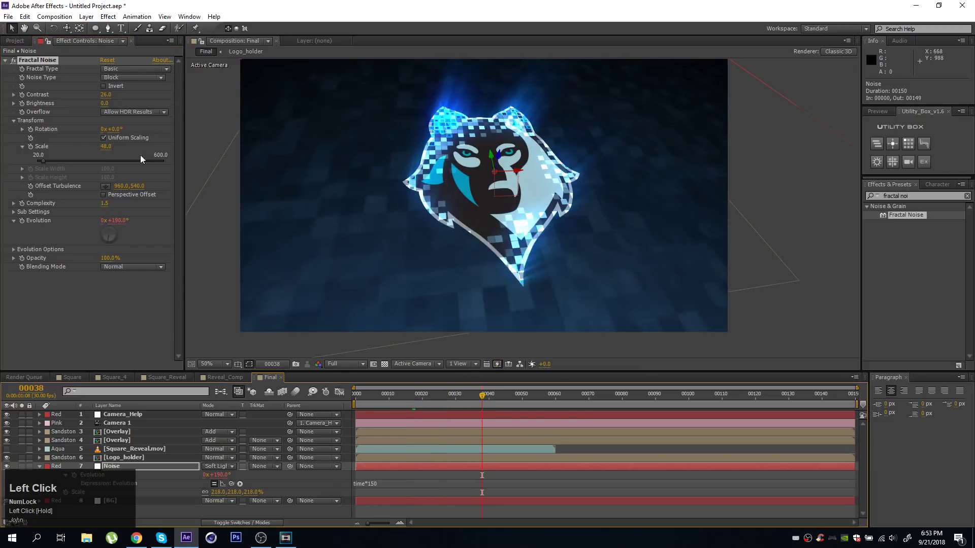
drag(112, 94, 99, 95)
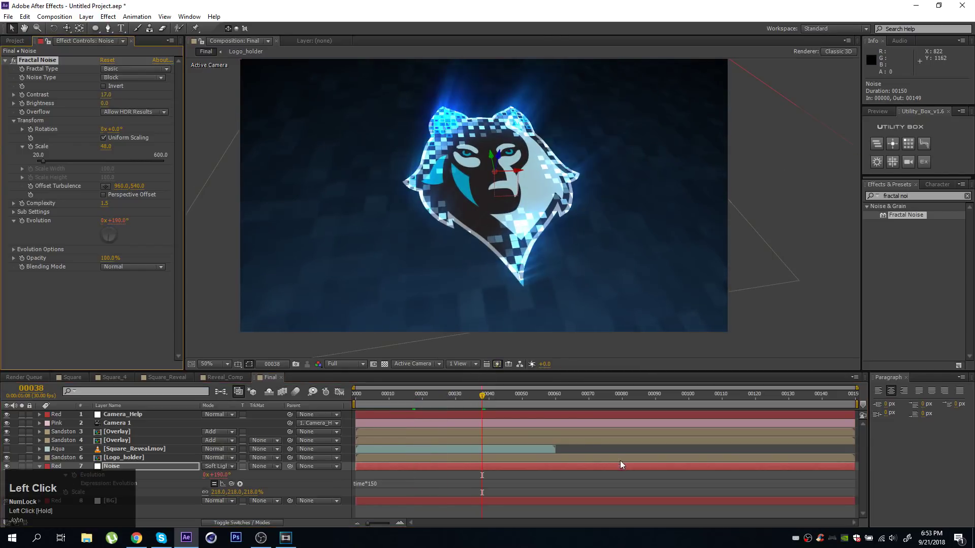
drag(481, 401, 442, 398)
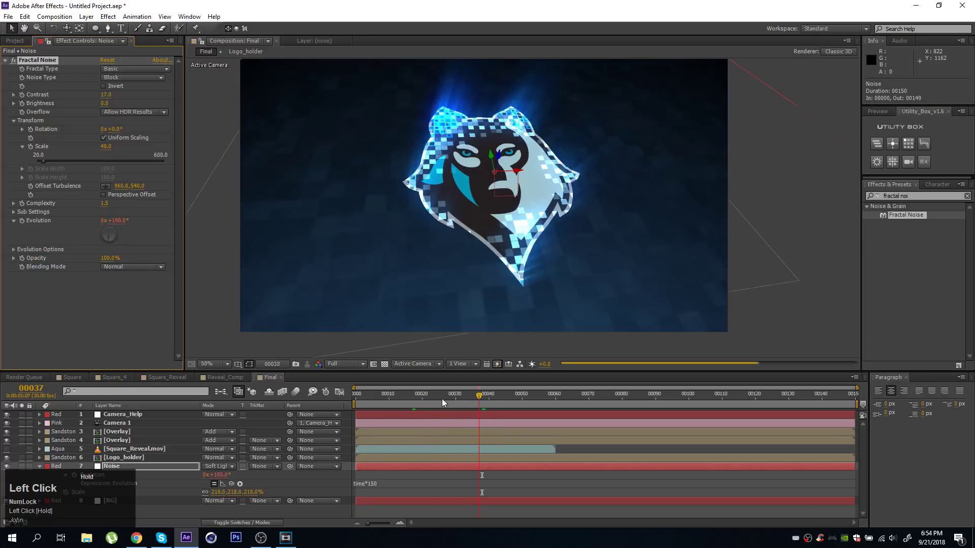
click(40, 465)
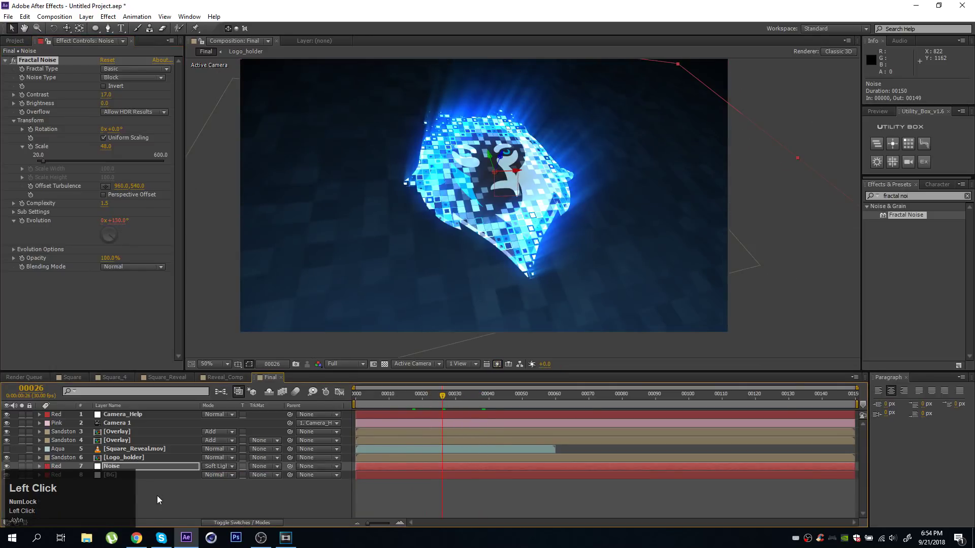
click(157, 495)
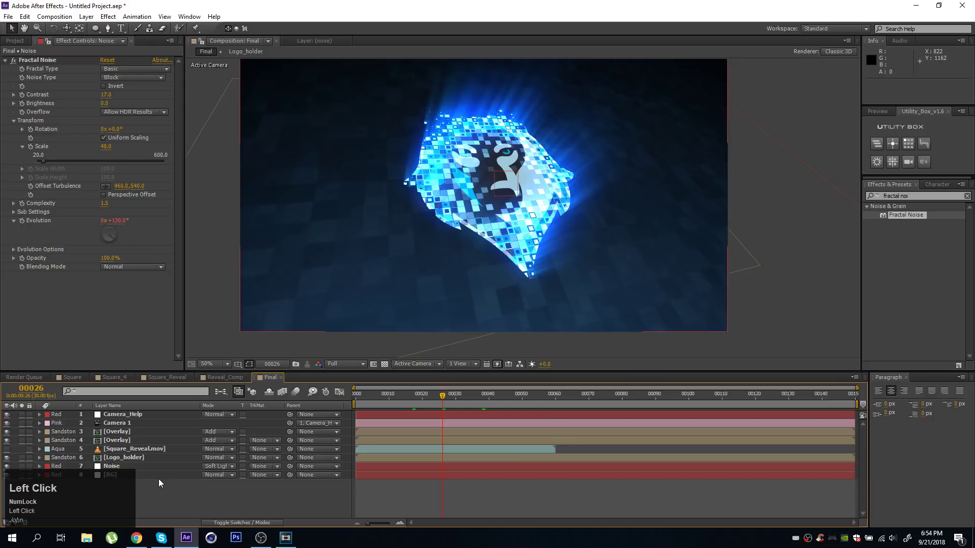
Step: Duplicate the Noise layer, solo the copy and set its blending mode to Add
click(111, 467)
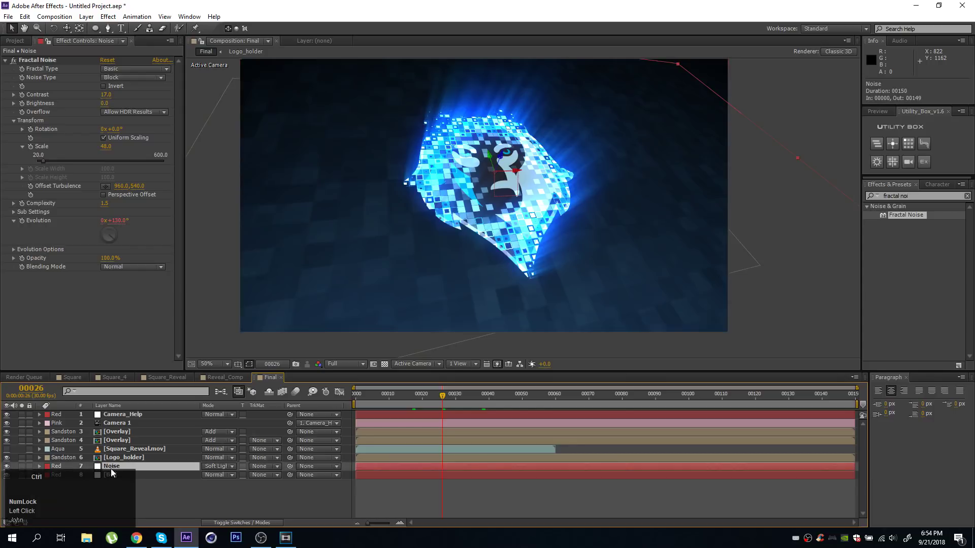
key(ctrl+d)
click(21, 466)
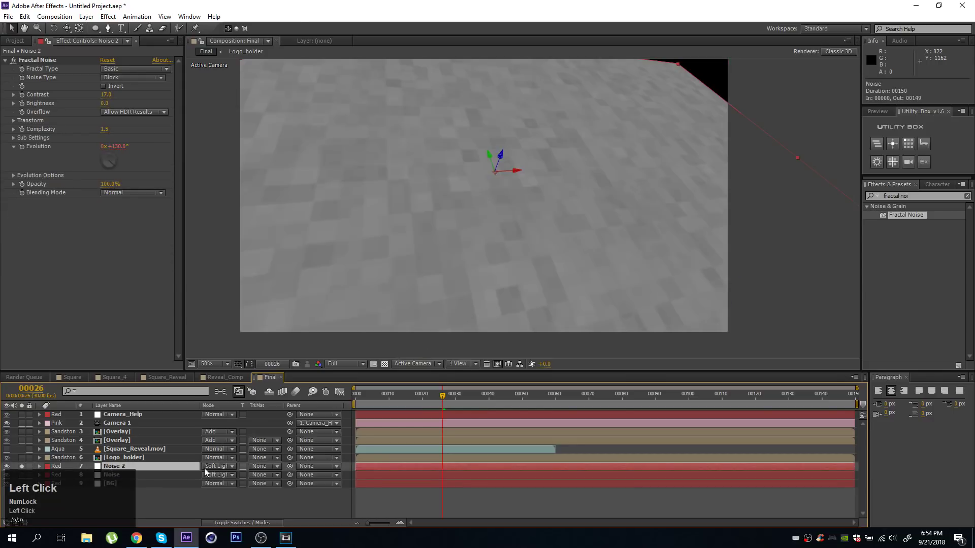
click(204, 468)
click(248, 122)
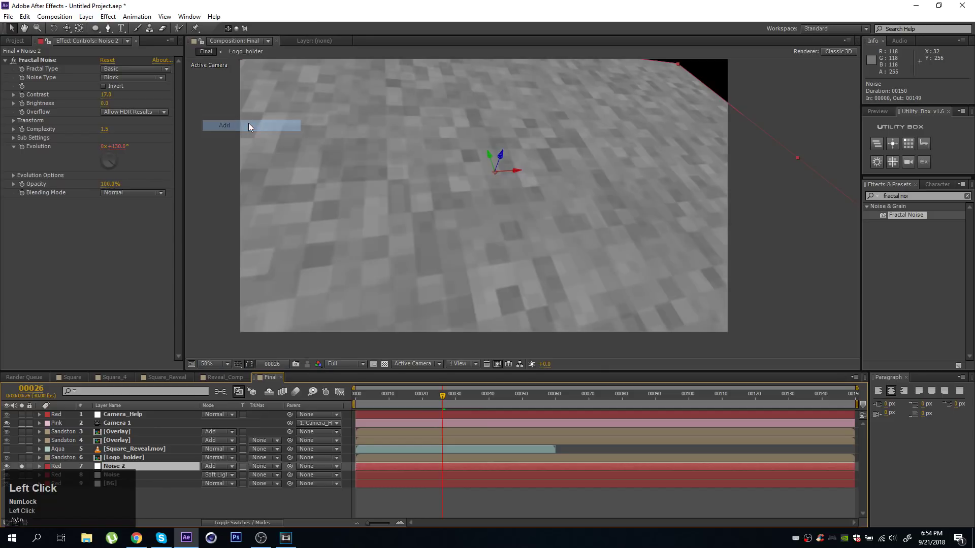
Step: Apply the Find Edges effect to the Noise copy
click(920, 197)
text(find edge)
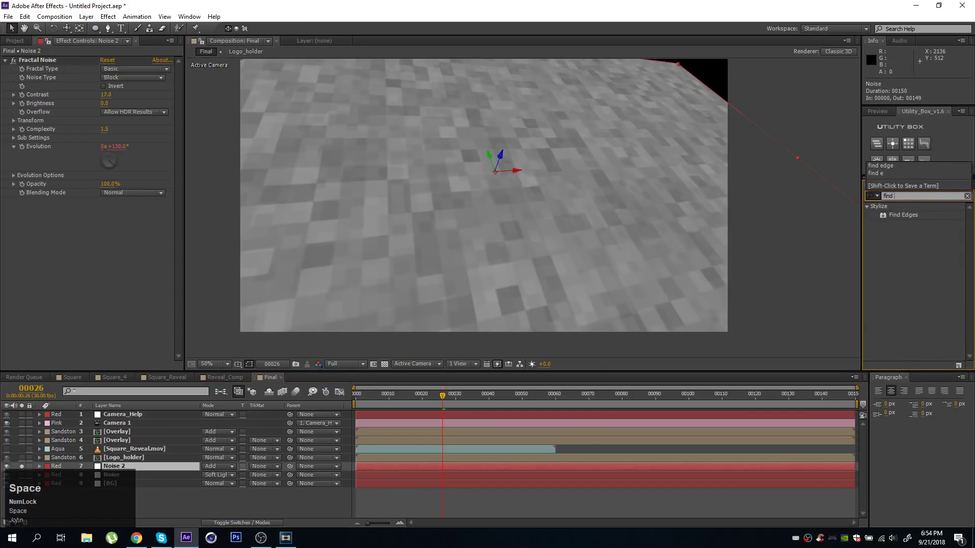
double_click(907, 216)
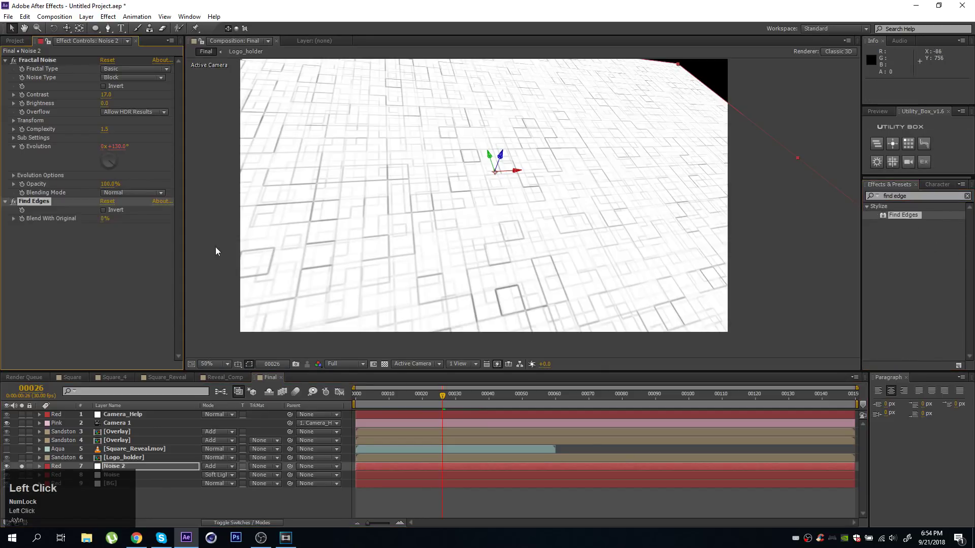
Step: Invert the Find Edges result on Noise 2, then apply Tritone with a bright blue midtones colour
click(102, 210)
click(108, 16)
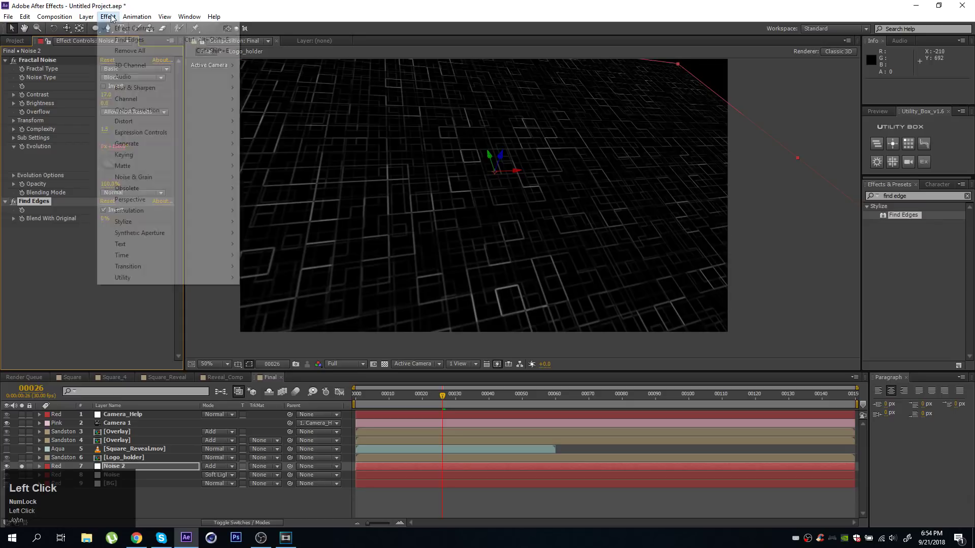
mouse_move(142, 116)
click(284, 457)
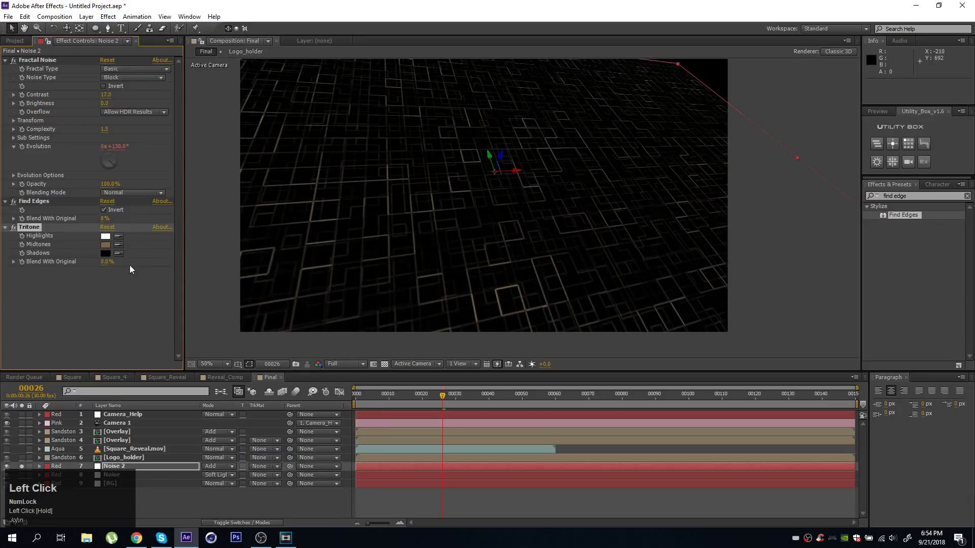
click(104, 245)
click(199, 356)
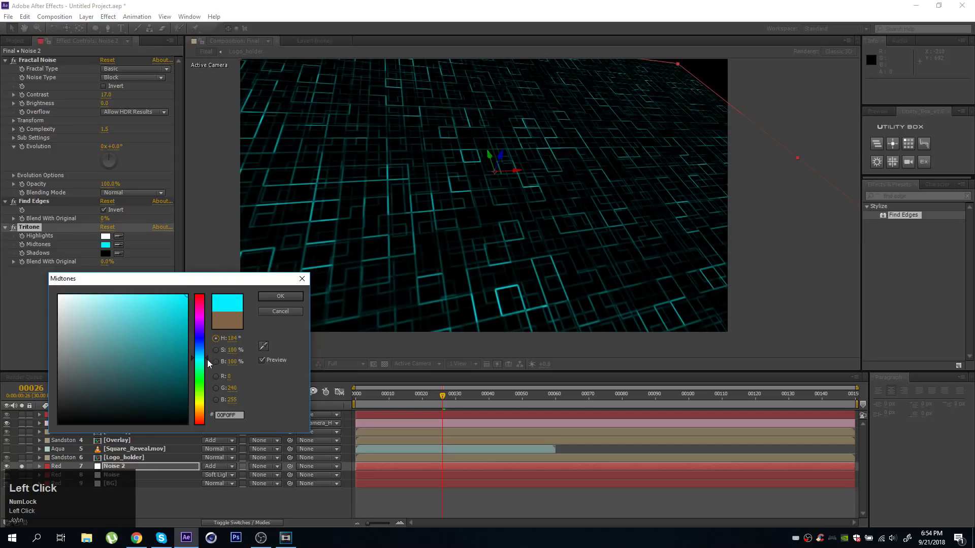
key(Return)
Step: Apply the Curves effect to Noise 2 and shape an S-curve with darker shadows and slightly lifted highlights
click(908, 196)
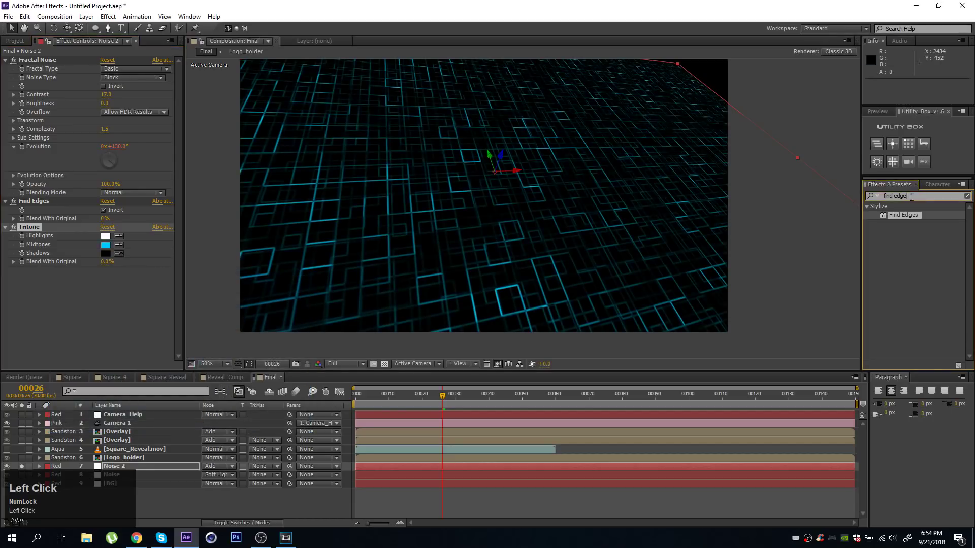
text(curve)
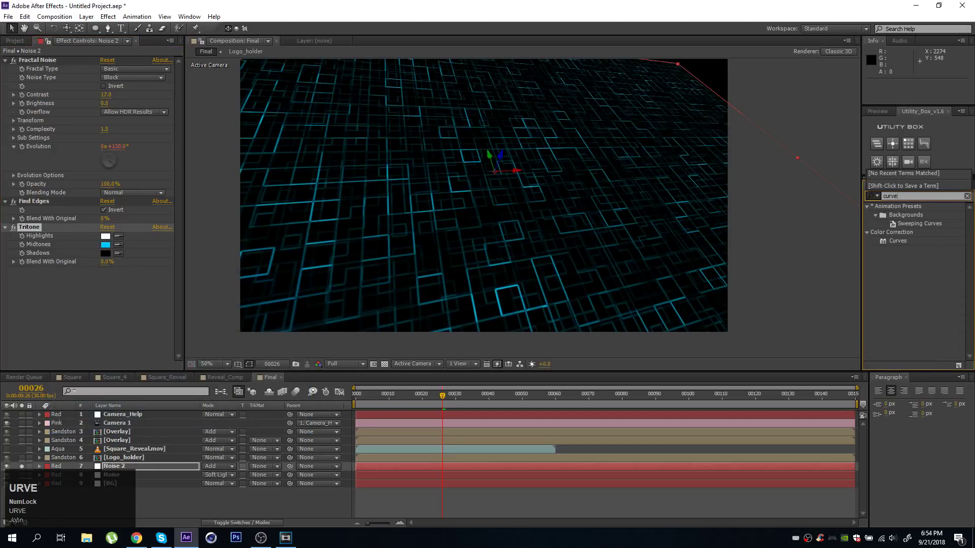
text(s)
double_click(898, 241)
drag(60, 334, 56, 350)
drag(78, 307, 85, 300)
Step: Apply the Glow effect to Noise 2 with a threshold of 43.9% and a radius of 52
click(108, 17)
mouse_move(217, 221)
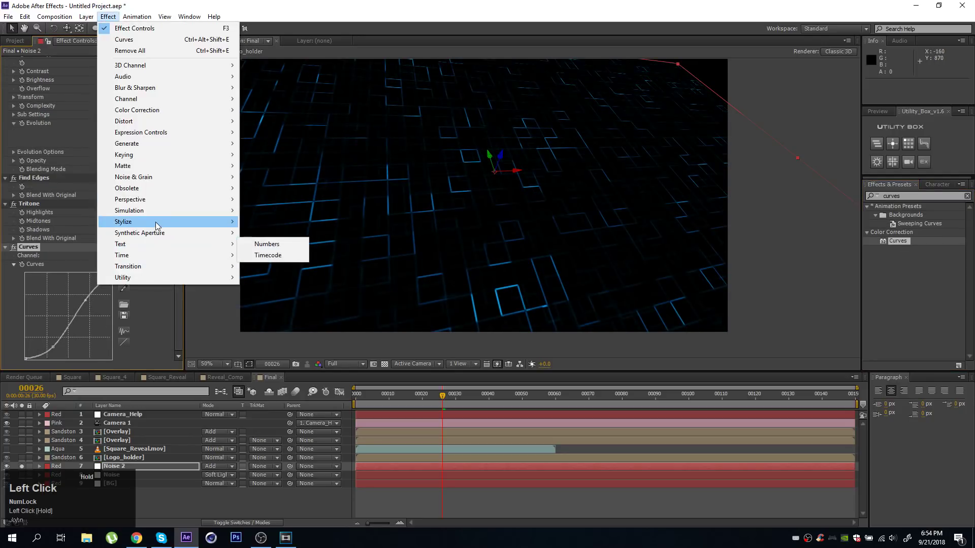
click(261, 378)
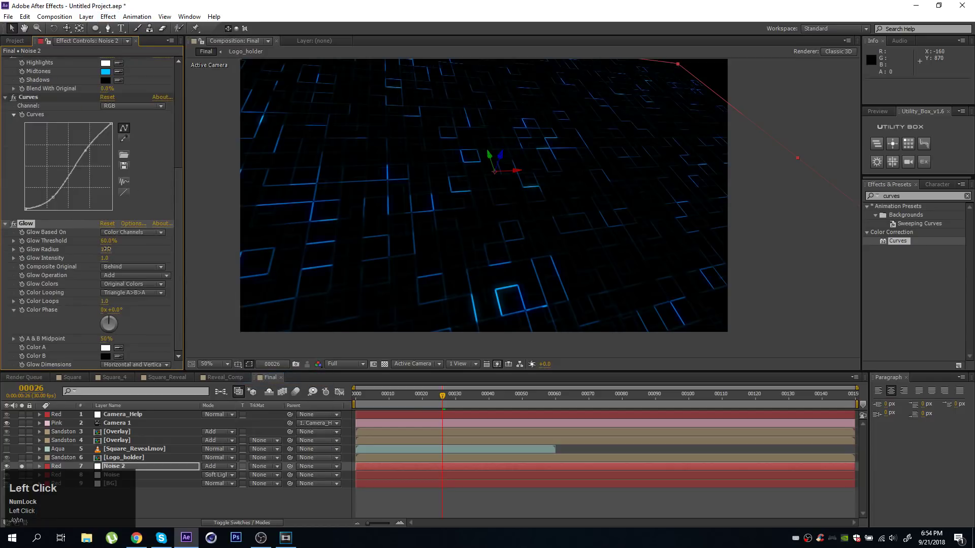
drag(106, 249, 85, 244)
Step: Unsolo the Noise 2 layer, reduce its opacity to 36% and deselect it
click(23, 465)
click(118, 466)
key(t)
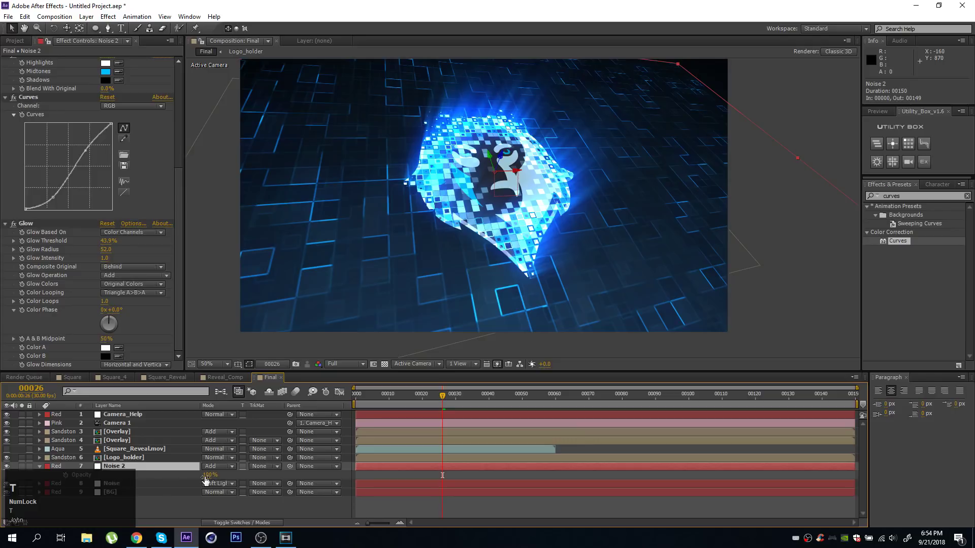
drag(205, 480, 182, 486)
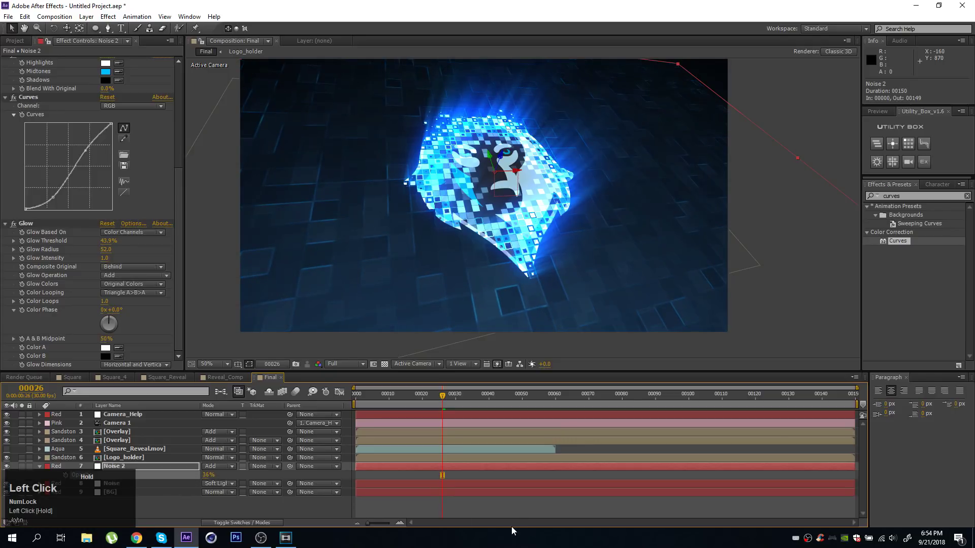
click(534, 513)
Step: Shorten the work area to end at about frame 65 and run a RAM preview of the Final composition
drag(859, 406, 576, 405)
key(KP_0)
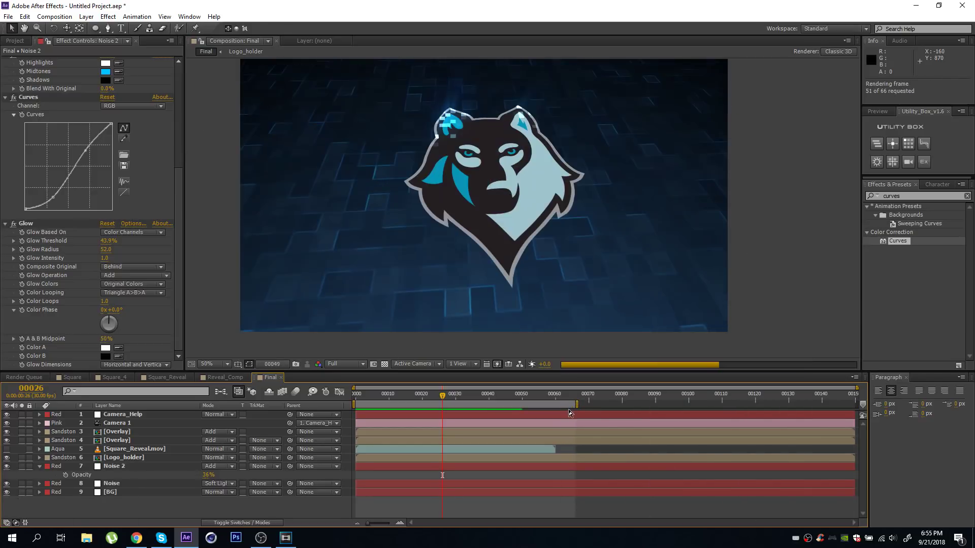